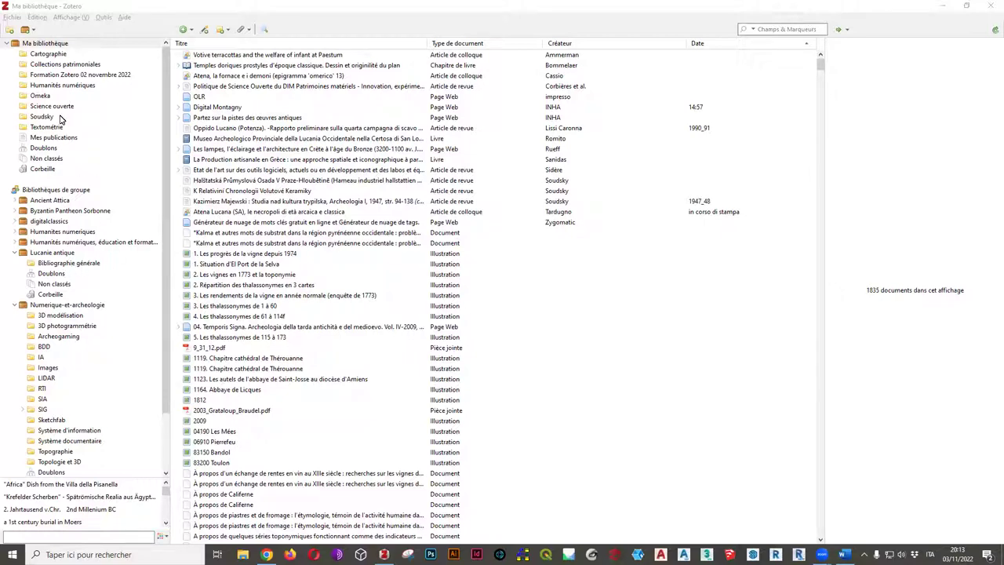
Open the Lucanie antique group library and browse its list of items
click(69, 255)
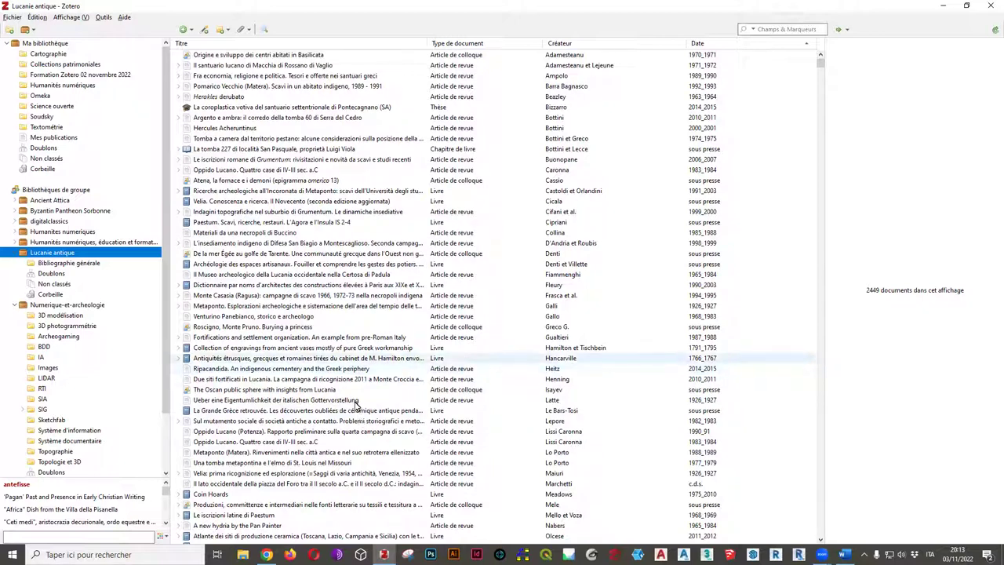
scroll(354, 401, down, 5)
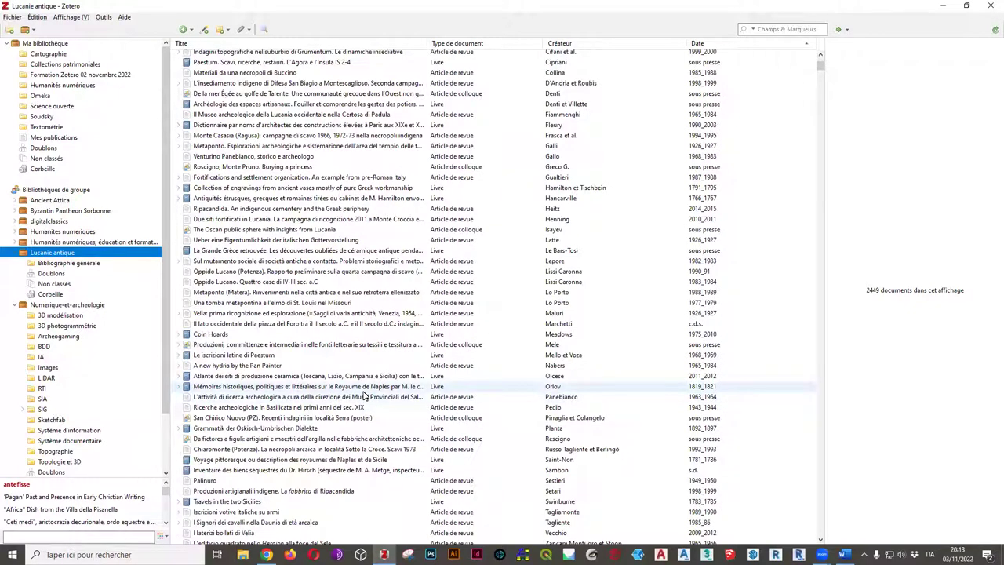
scroll(363, 394, up, 5)
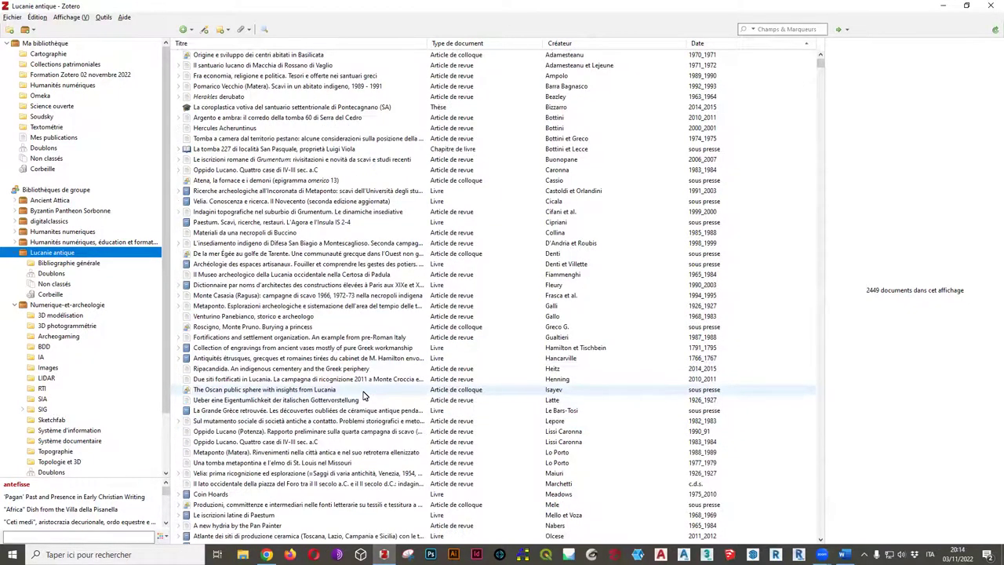
Compare the details of the articles Hercules Acheruntinus and Herakles derubato, ending with Herakles derubato selected
click(253, 129)
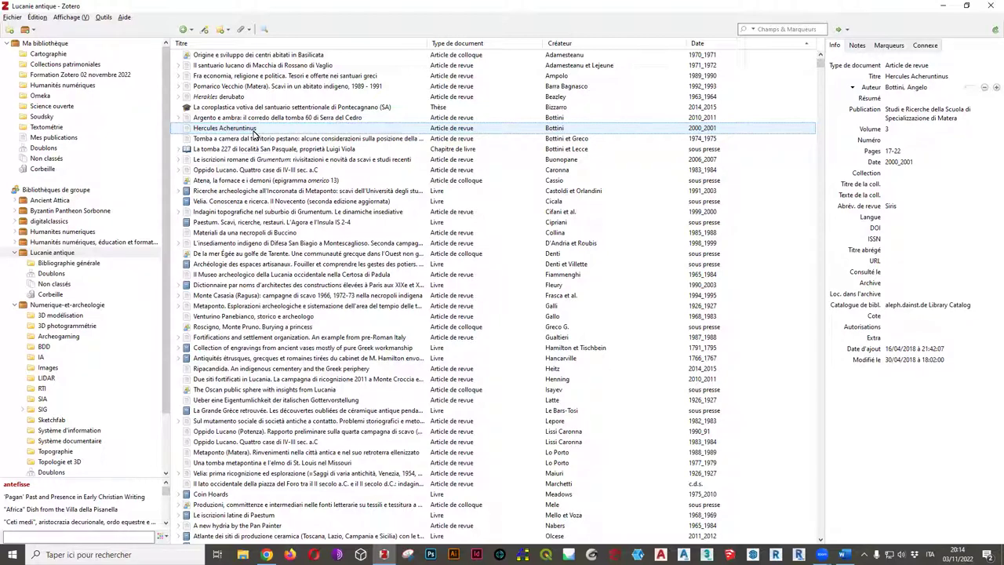
click(233, 98)
click(235, 128)
click(232, 98)
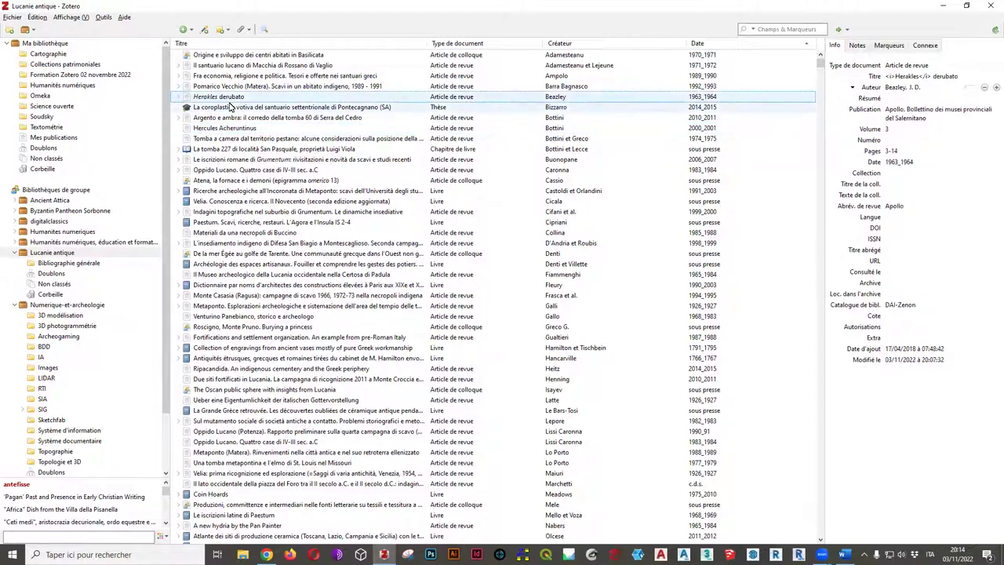
click(212, 129)
click(240, 97)
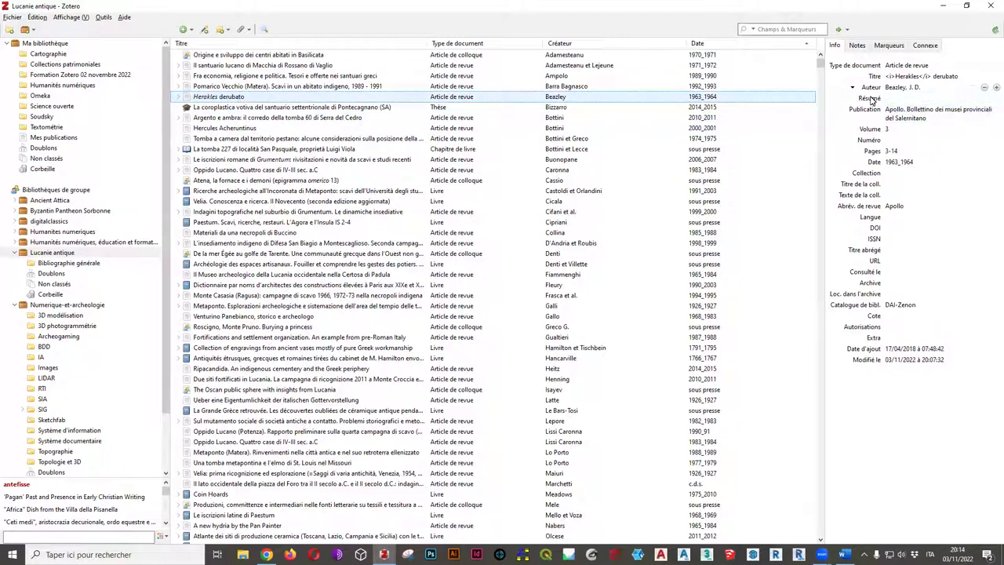
Examine the title, abstract, publication, journal abbreviation and date fields of the Herakles derubato article
click(893, 77)
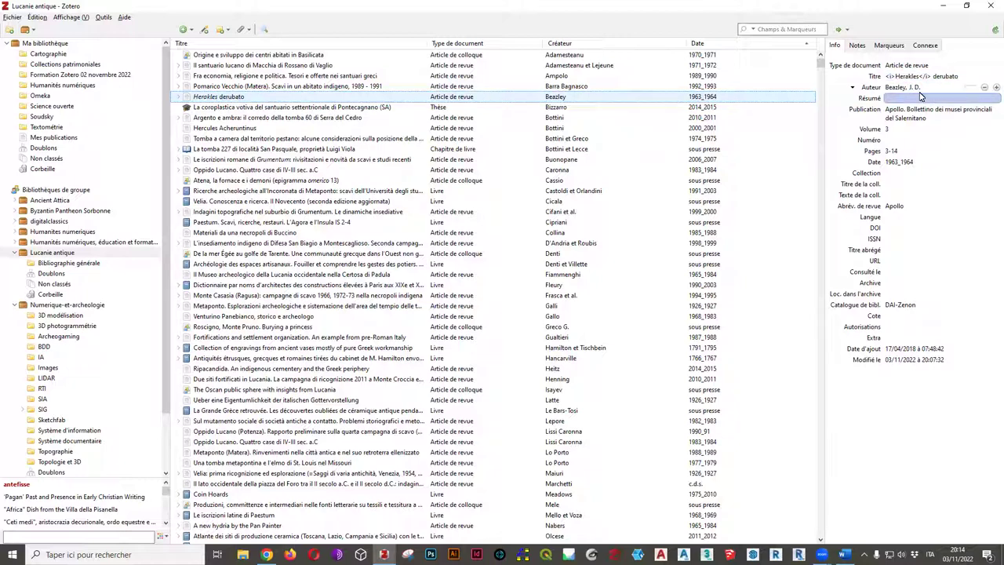
click(924, 100)
click(934, 117)
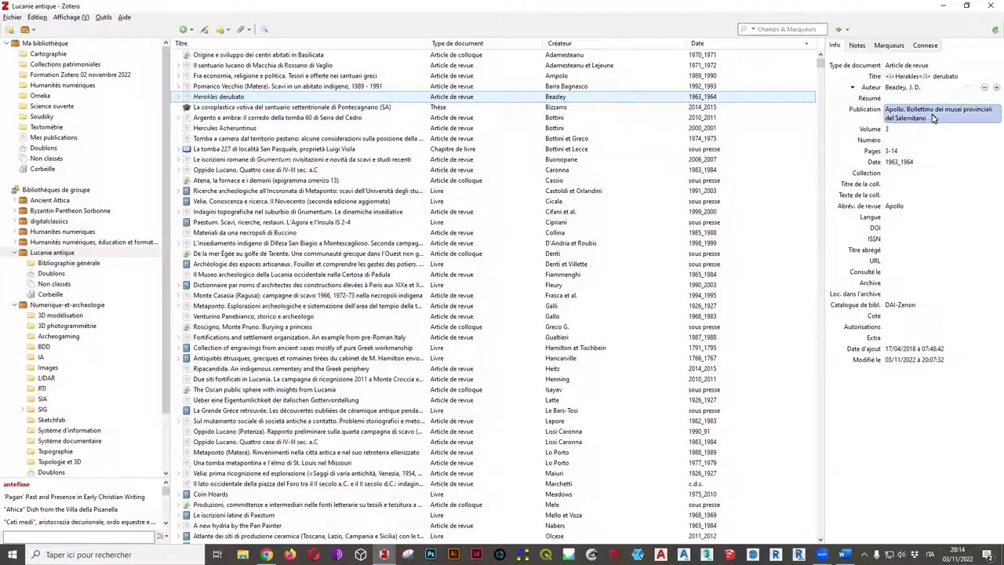
triple_click(889, 115)
click(916, 207)
triple_click(905, 211)
click(907, 163)
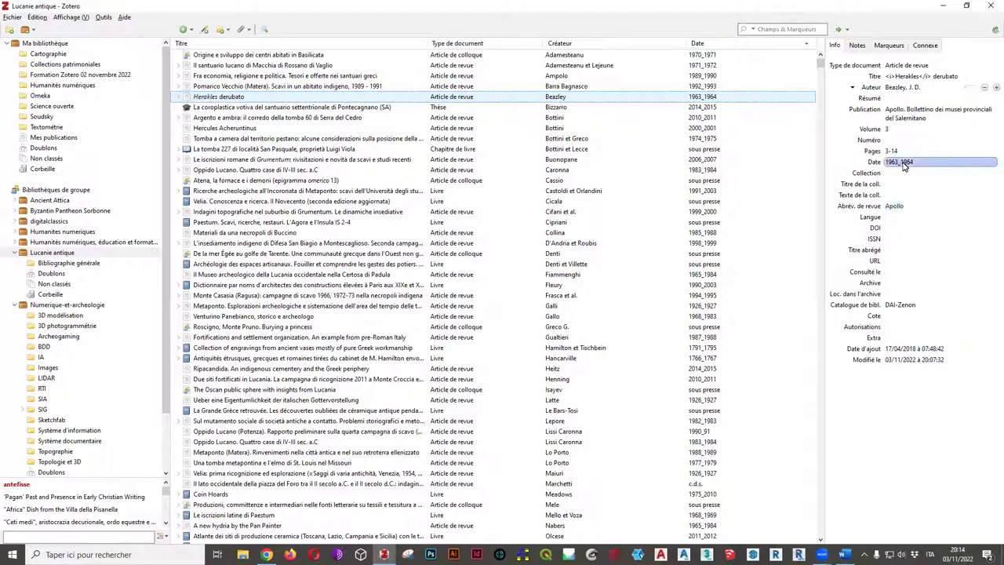
click(901, 162)
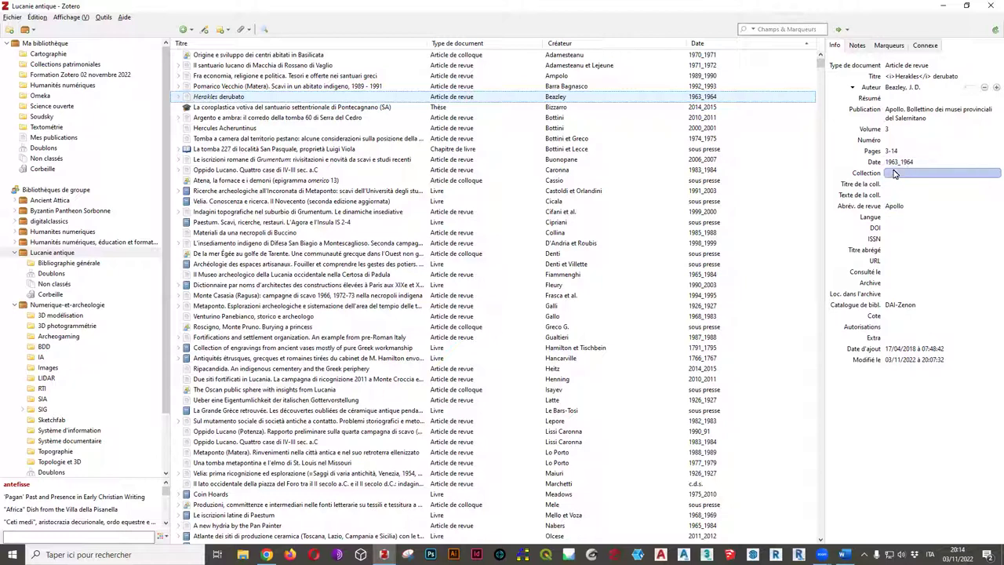
key(BackSpace)
text(-)
click(901, 184)
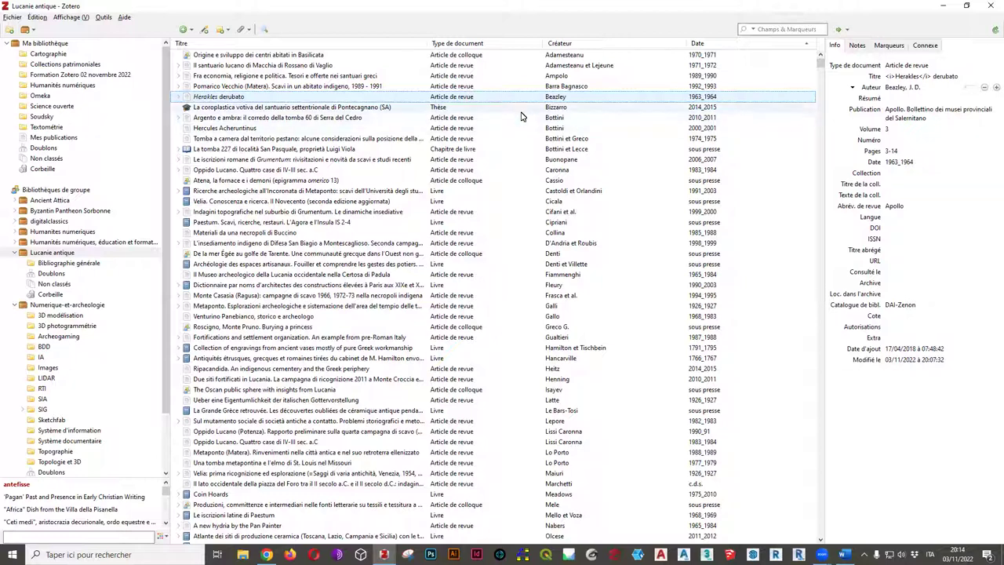
Inspect the italic tags around Herakles in the article's title field
click(935, 78)
key(Return)
click(940, 76)
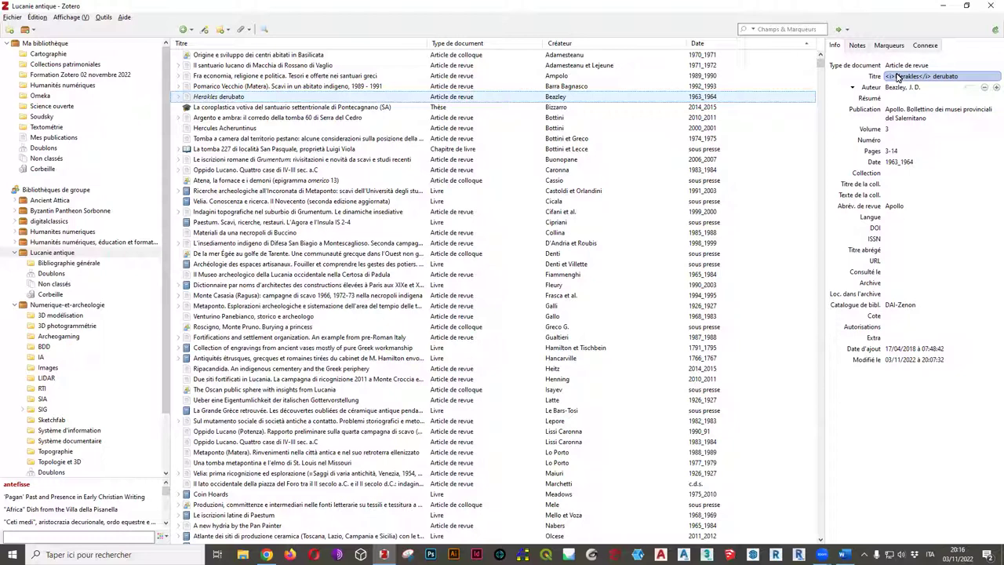
key(Return)
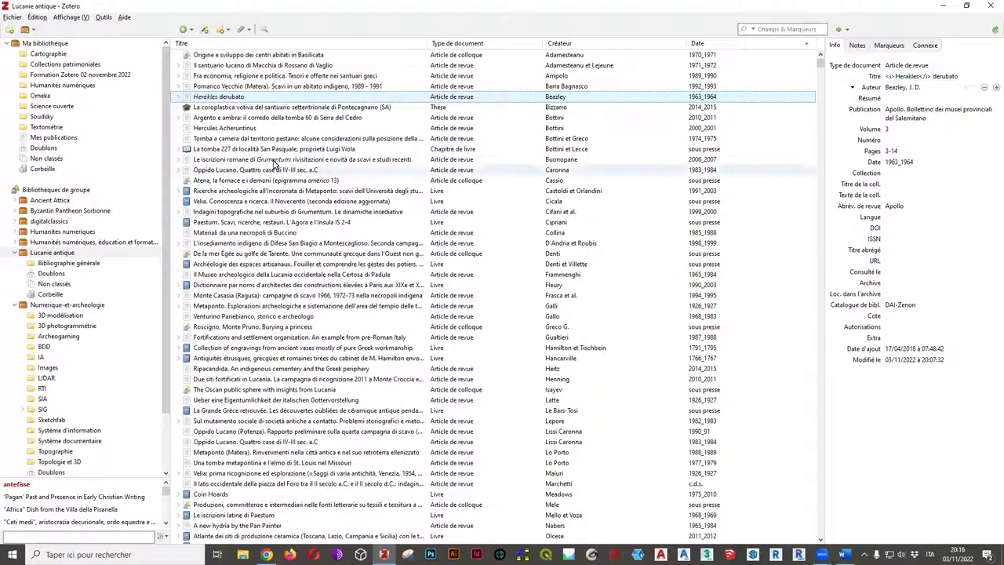
Create a bibliography from the Herakles derubato article in the Collection du Centre Jean-Bérard (Français) style, copied to the clipboard
right_click(239, 98)
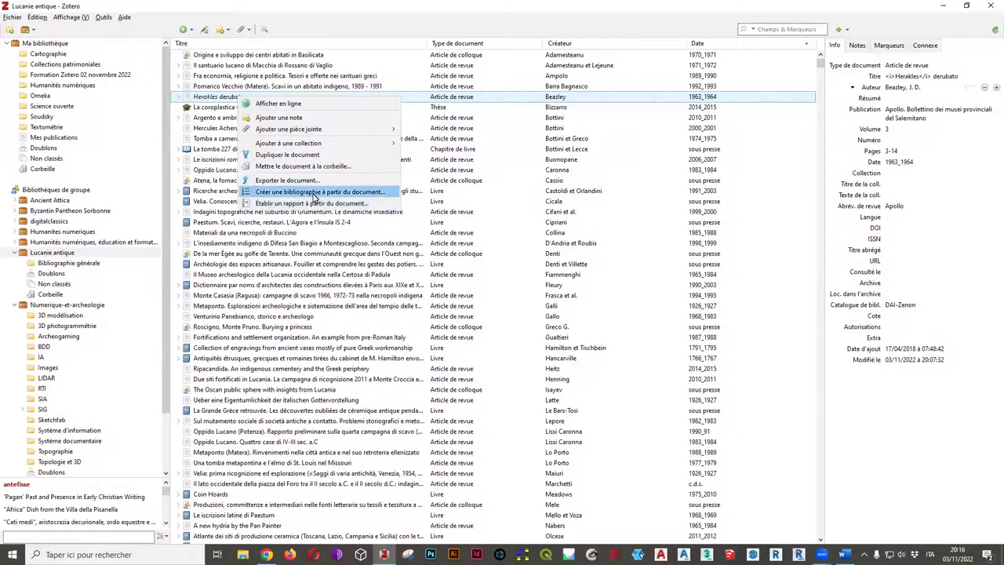
click(314, 196)
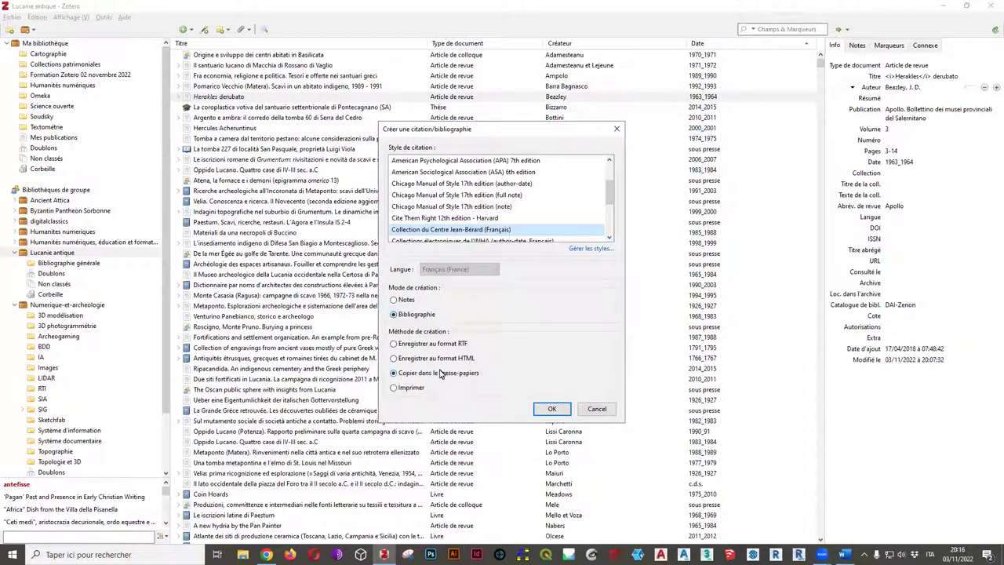
scroll(475, 206, down, 1)
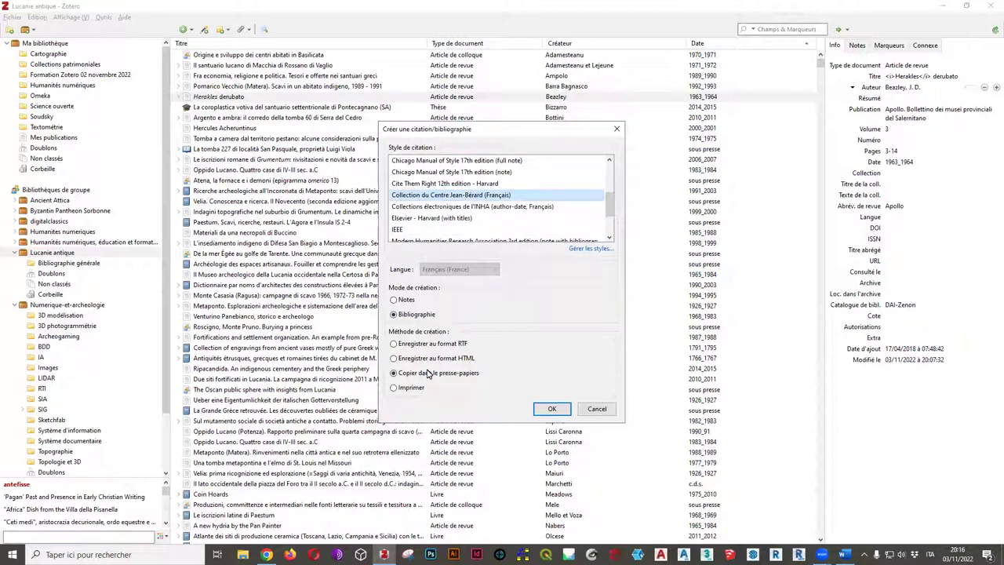
click(551, 409)
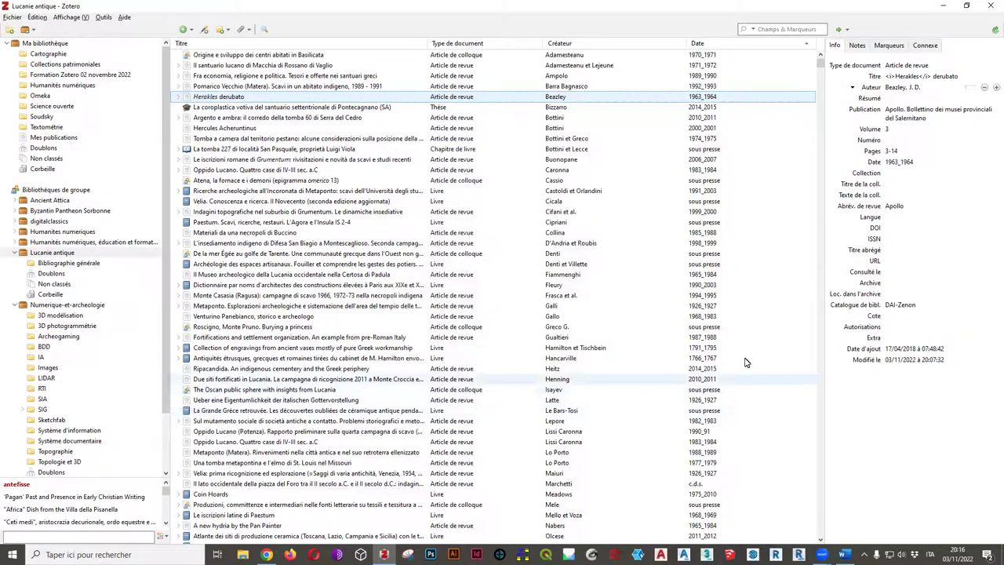
Switch to the Zotero_formation document in Word, add a new page after the bibliography and paste the Herakles derubato reference there
key(alt+Tab)
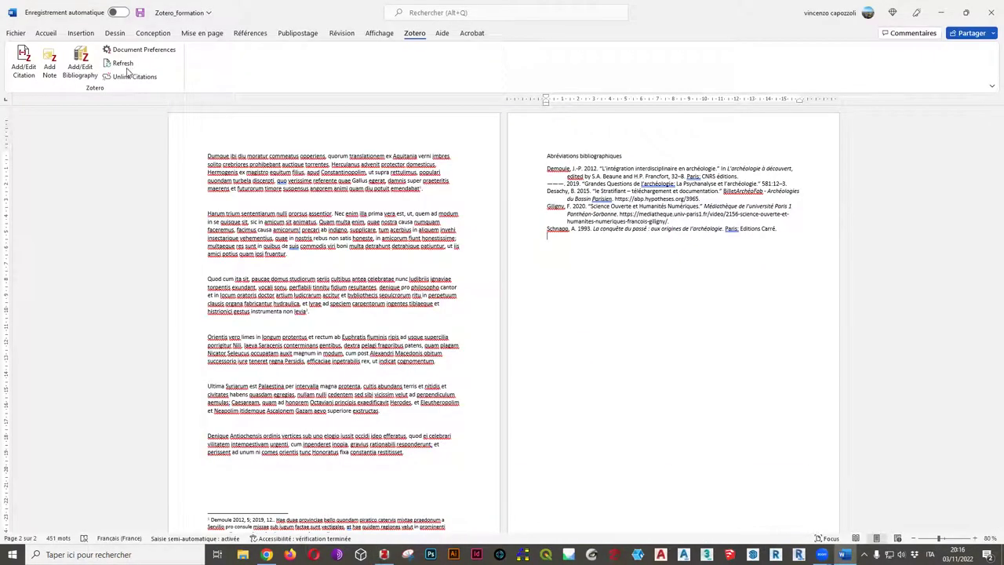
click(46, 35)
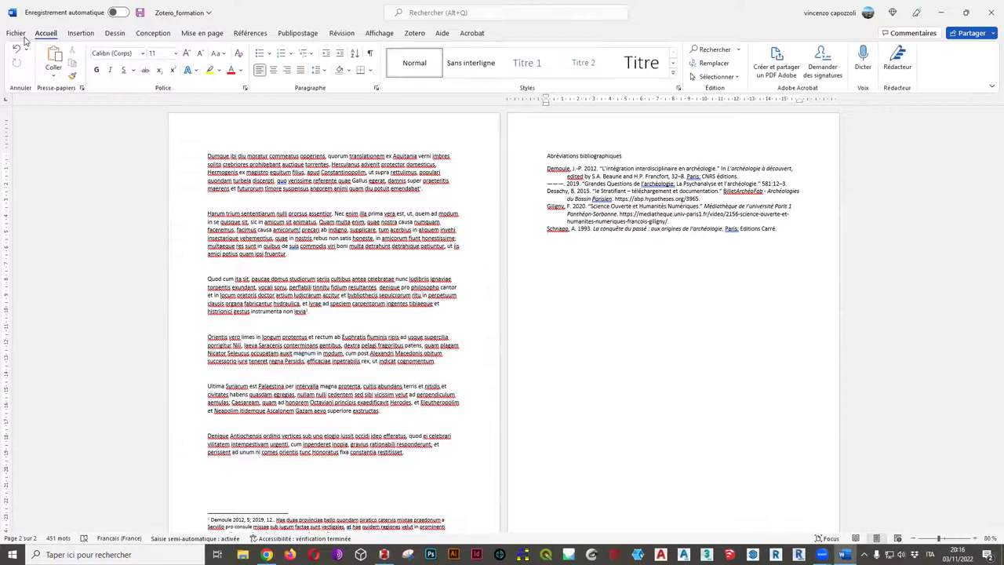
click(18, 34)
click(16, 37)
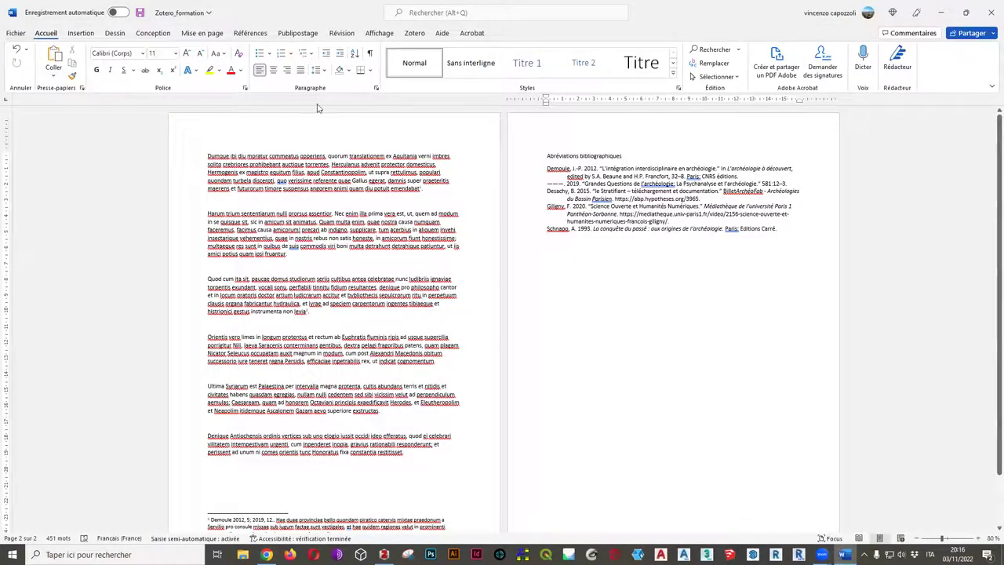
click(80, 33)
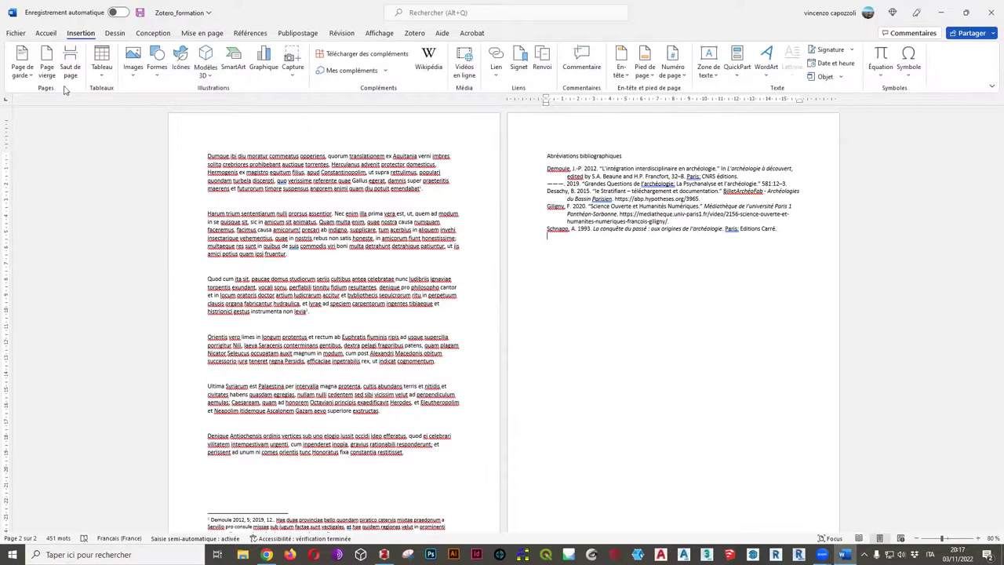
key(ctrl+Return)
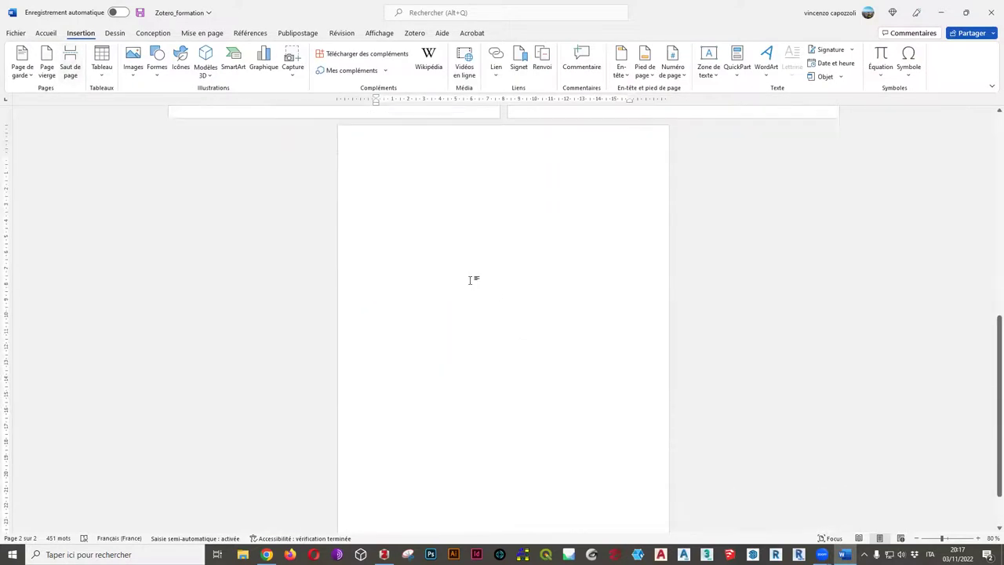
text(Beazley 1963_1964 : J. D. Beazley, Herakles derubato, Apollo, 3, 1963_1964, p. 3-14.)
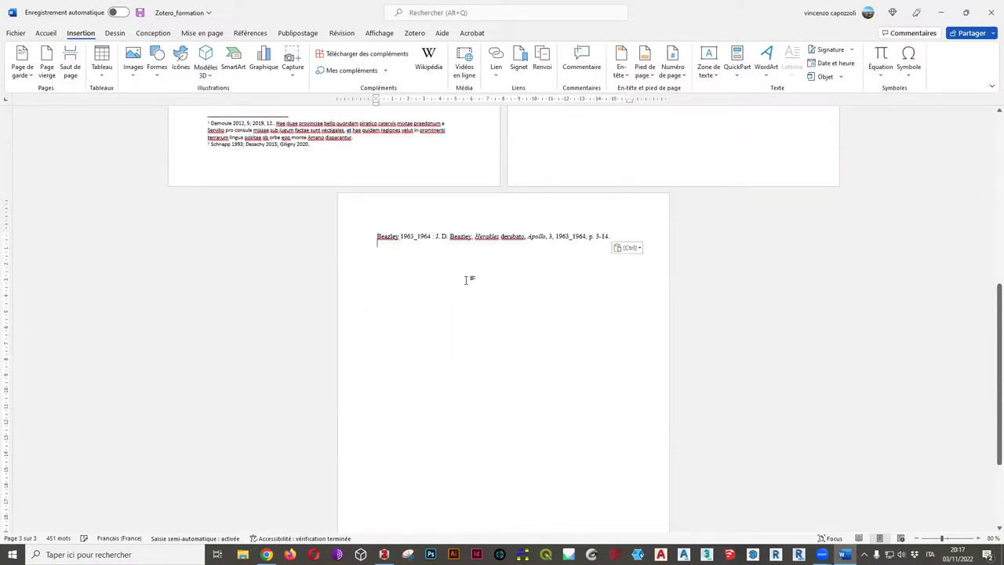
Examine the italic formatting of Herakles and the date ranges in the pasted reference
ctrl+scroll(480, 255, up, 6)
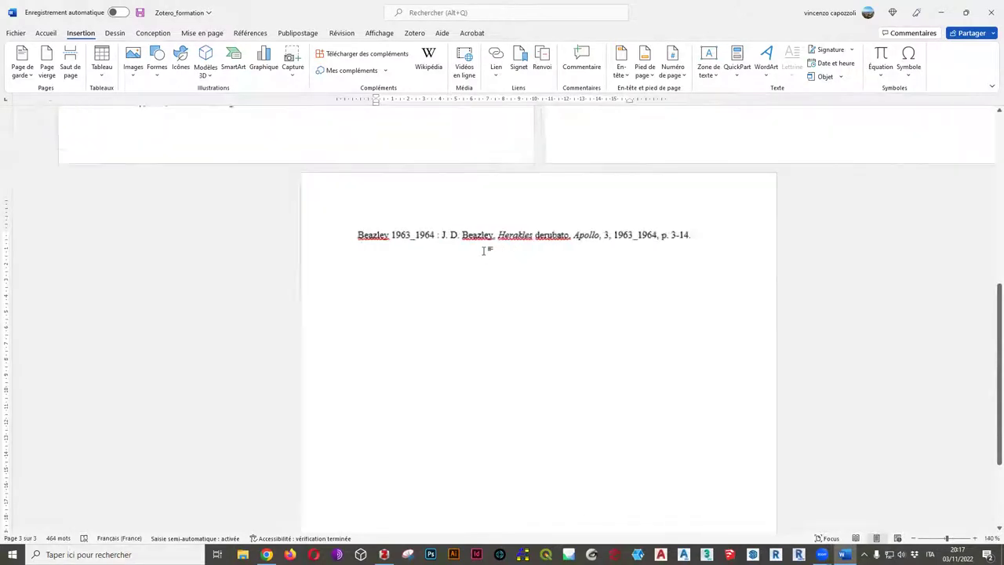
ctrl+scroll(484, 251, up, 2)
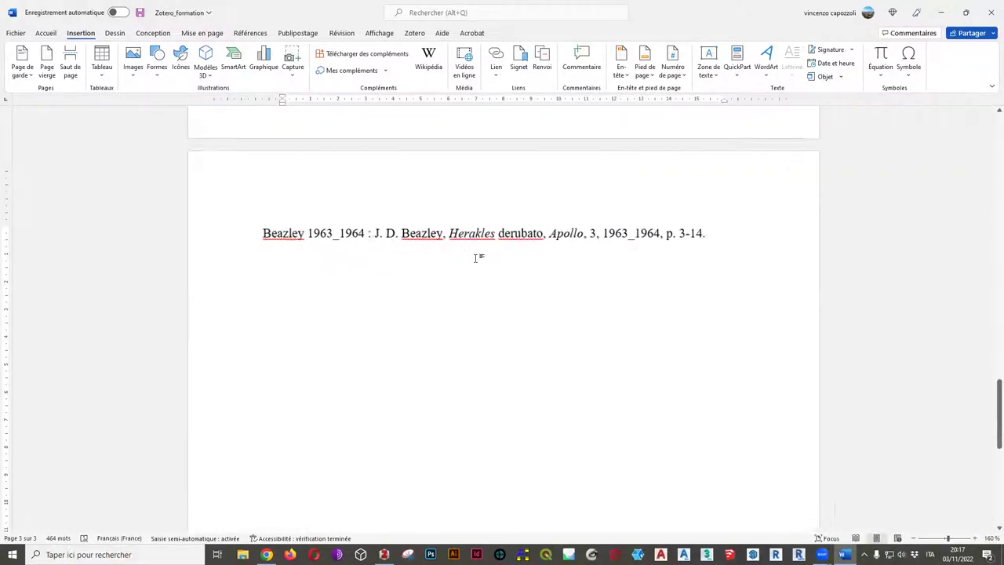
drag(446, 233, 496, 234)
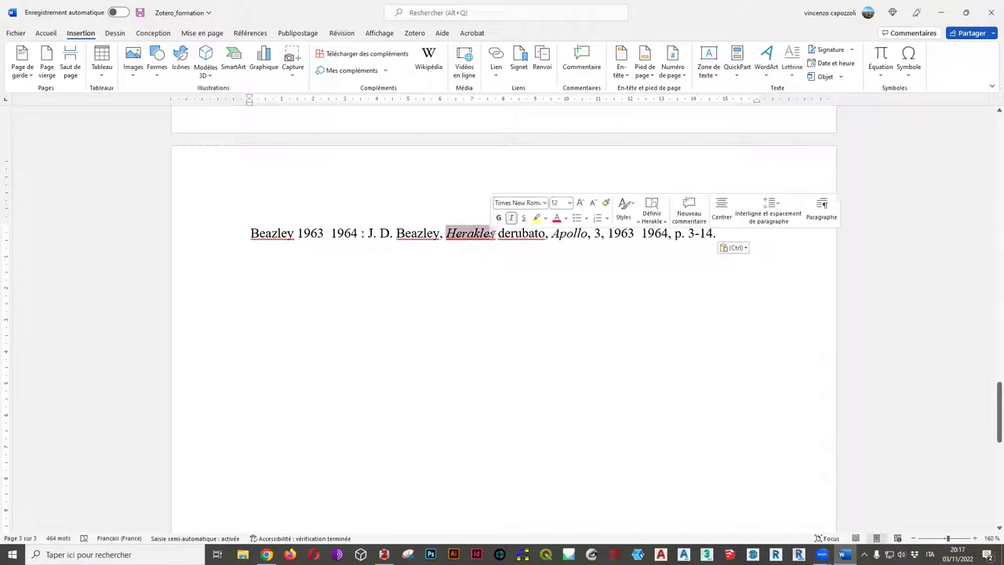
click(484, 295)
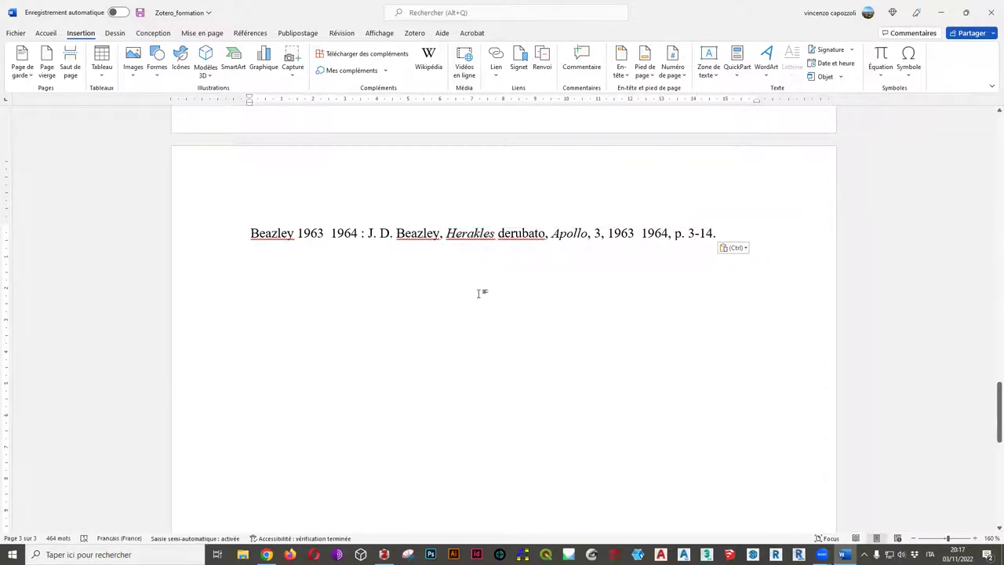
click(329, 257)
scroll(318, 262, up, 2)
scroll(318, 262, down, 3)
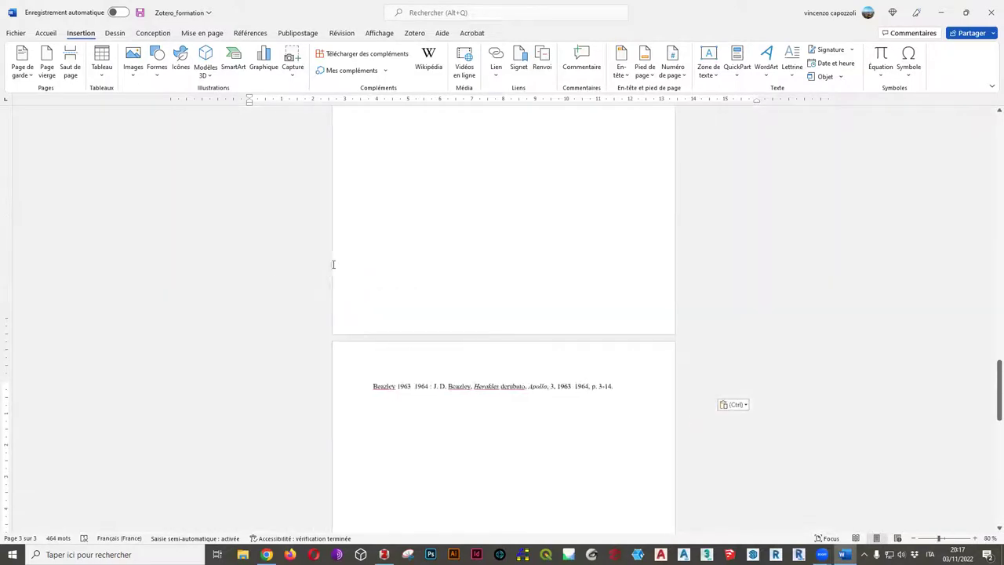
scroll(600, 431, up, 4)
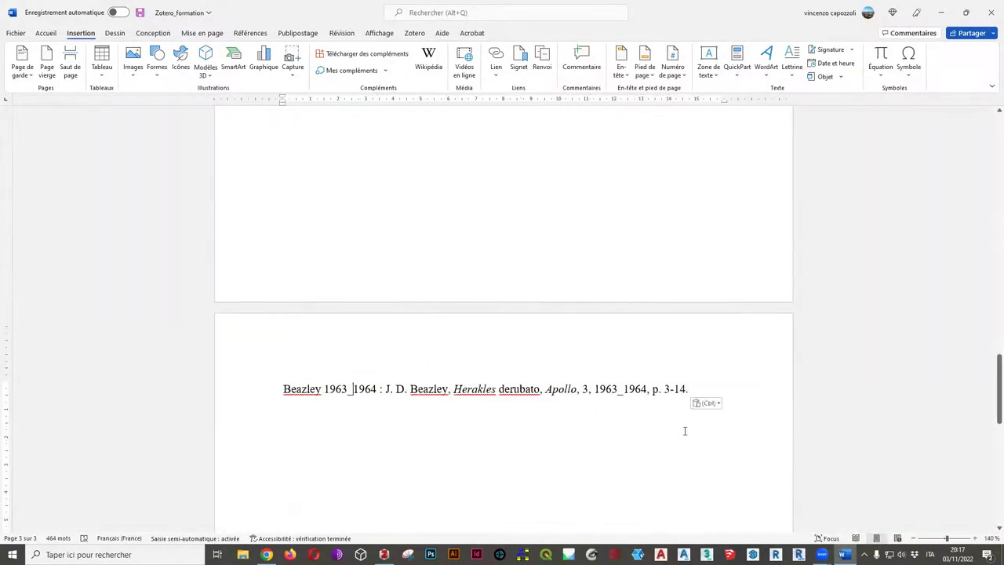
scroll(654, 286, down, 2)
click(648, 276)
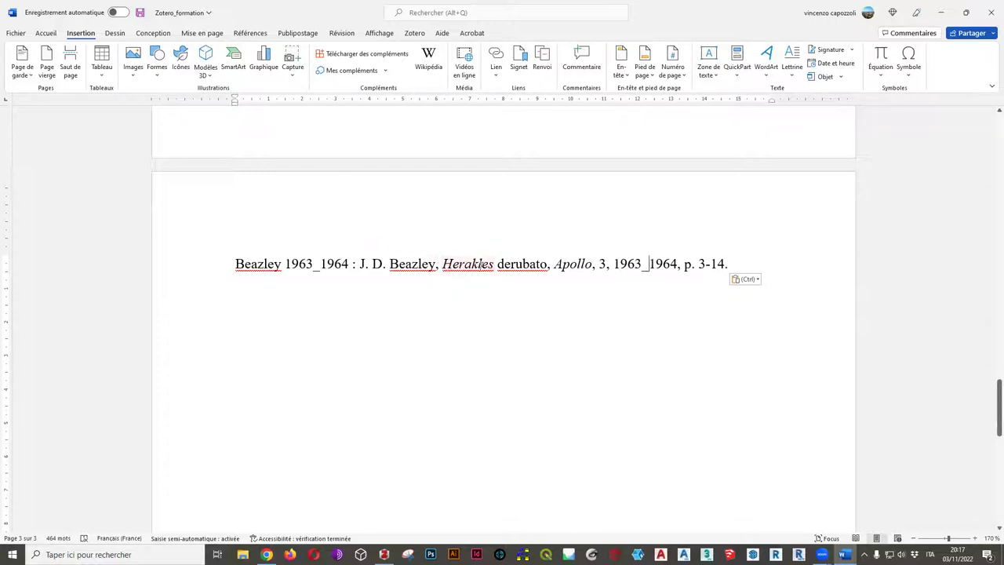
drag(441, 264, 495, 264)
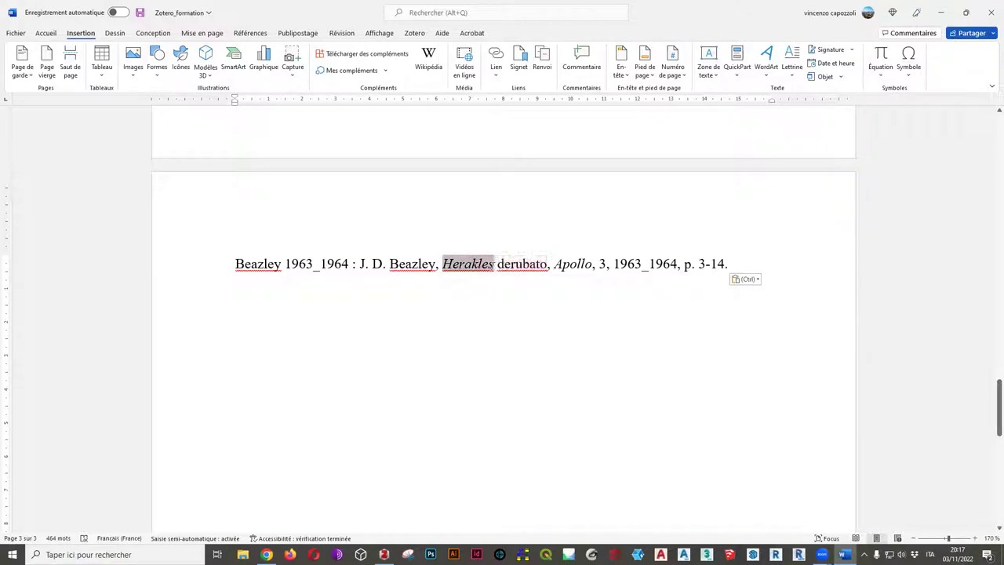
click(448, 283)
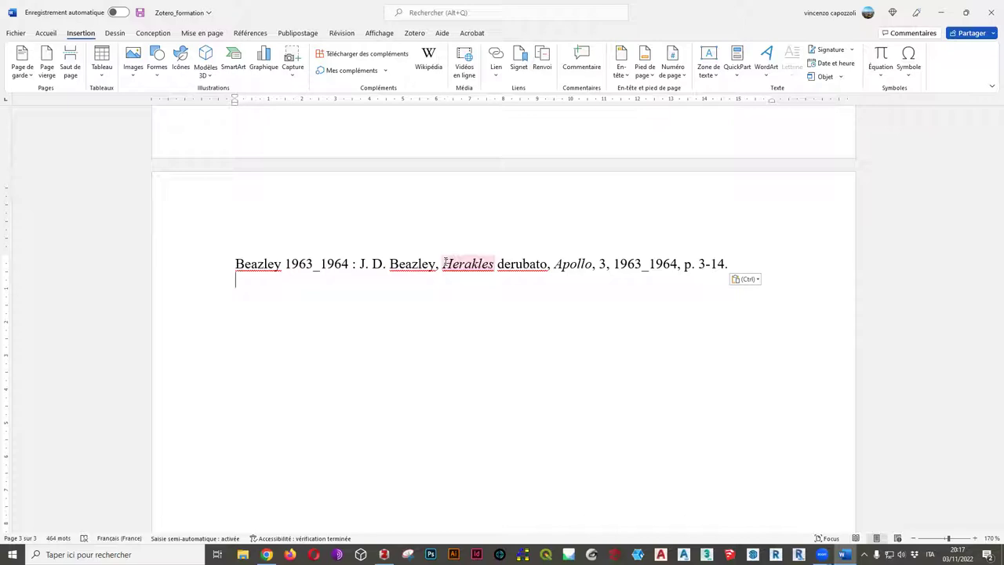
Enclose the article title Herakles derubato in French quotation marks (« ») in the pasted reference
right_click(445, 264)
key(Escape)
text(Z)
key(BackSpace)
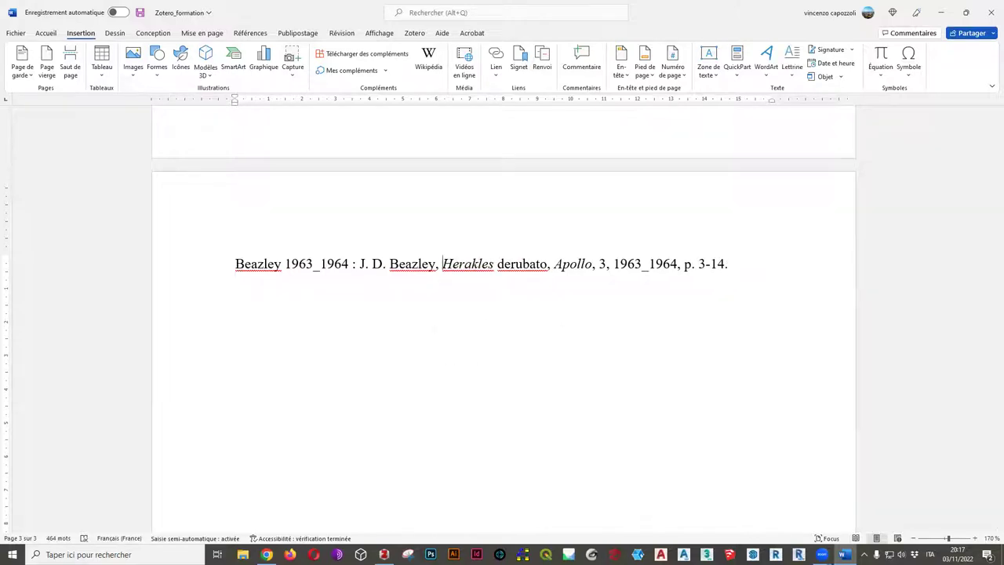
text(")
key(Right)
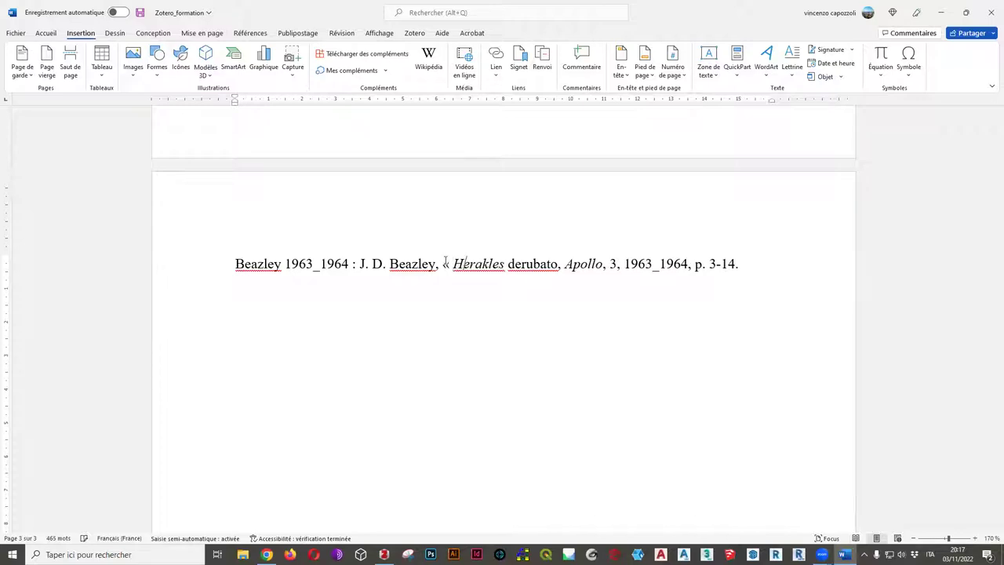
click(559, 264)
text(")
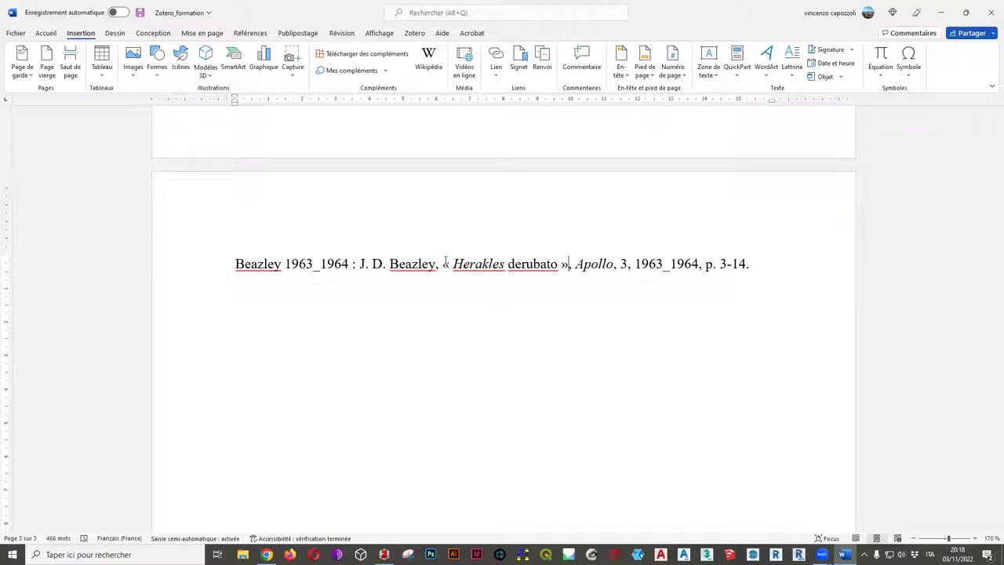
Remove the French quotation marks (« ») around Herakles derubato in the pasted reference
key(BackSpace)
key(BackSpace)
key(Left)
key(ctrl+Left)
key(ctrl+Left)
key(ctrl+Left)
key(Right)
key(Delete)
key(BackSpace)
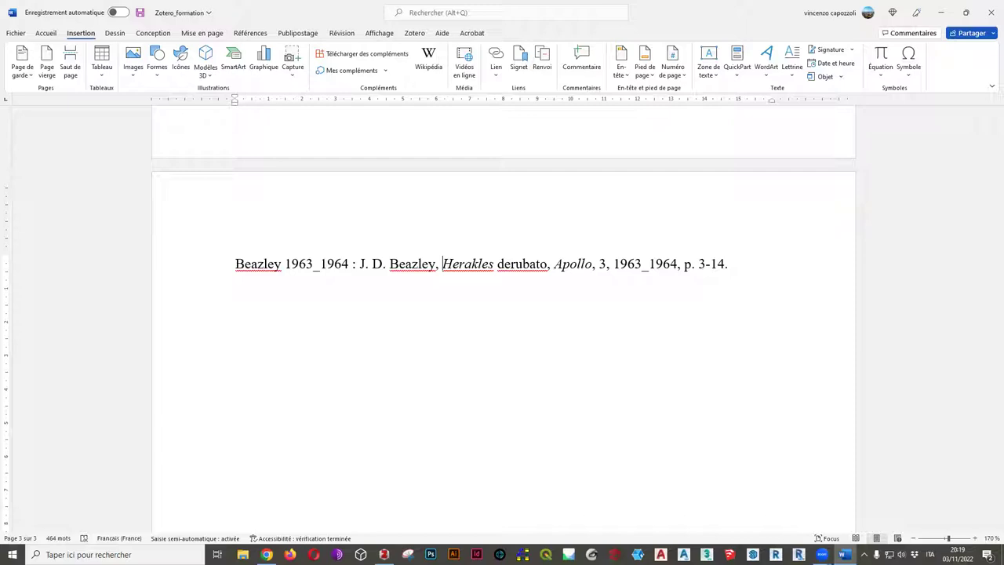
Switch to Zotero and remove the <i> and </i> tags around Herakles in the Herakles derubato article's title
click(384, 555)
click(922, 76)
click(895, 76)
key(shift+Home)
key(BackSpace)
drag(925, 76, 916, 76)
key(BackSpace)
key(BackSpace)
key(BackSpace)
click(893, 198)
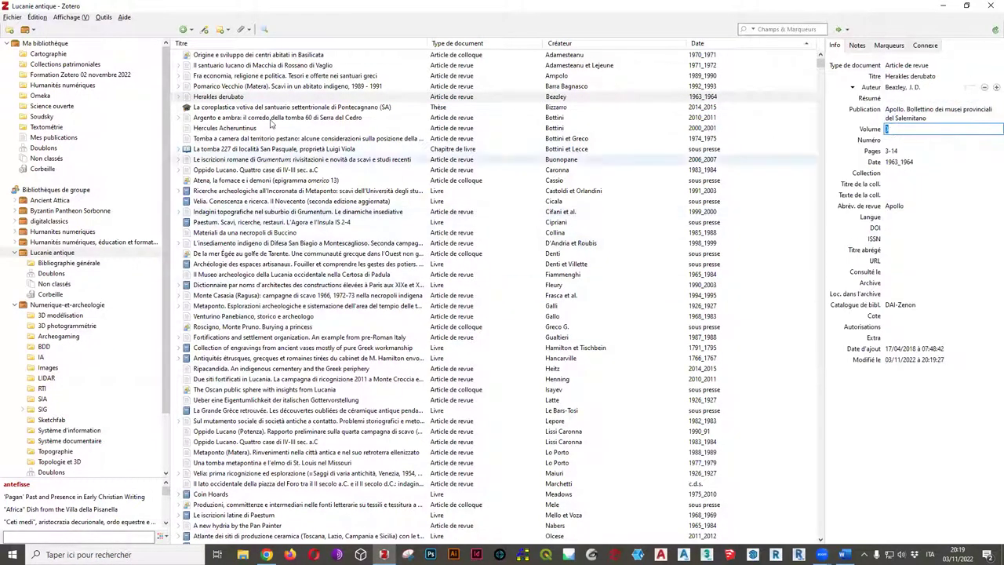
Create a bibliography from the untagged Herakles derubato article and paste the reference below the first one in the Word document
right_click(249, 99)
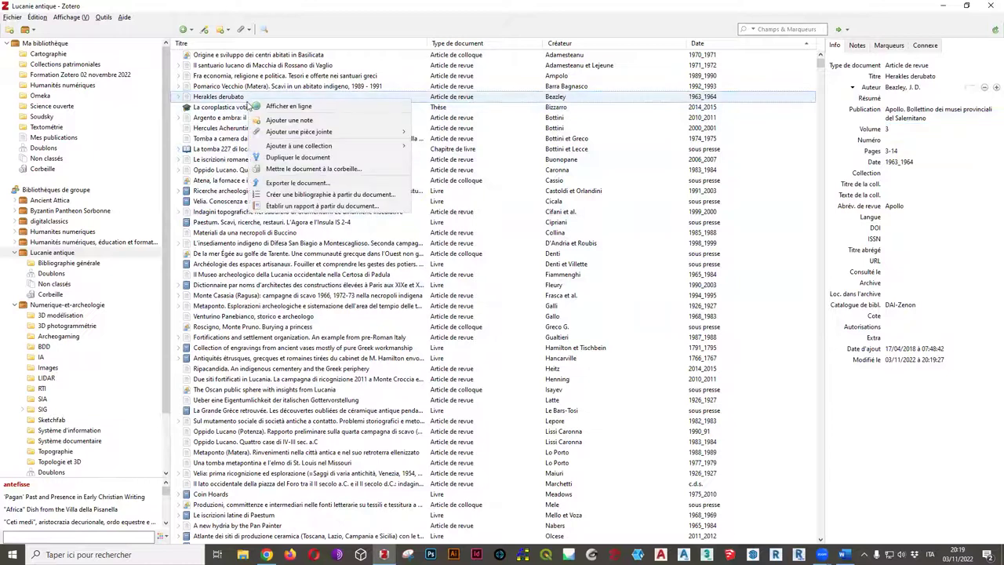
click(290, 194)
click(552, 408)
click(844, 555)
click(756, 285)
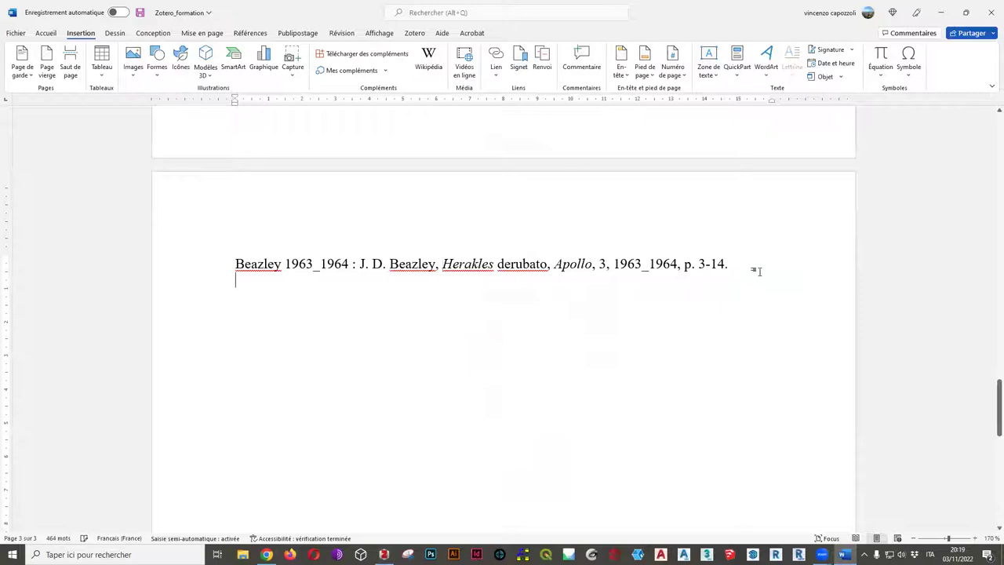
text(U)
key(Return)
key(BackSpace)
key(BackSpace)
text(Beazley 1963_1964 : J. D. Beazley, Herakles derubato, Apollo, 3, 1963_1964, p. 3-14.)
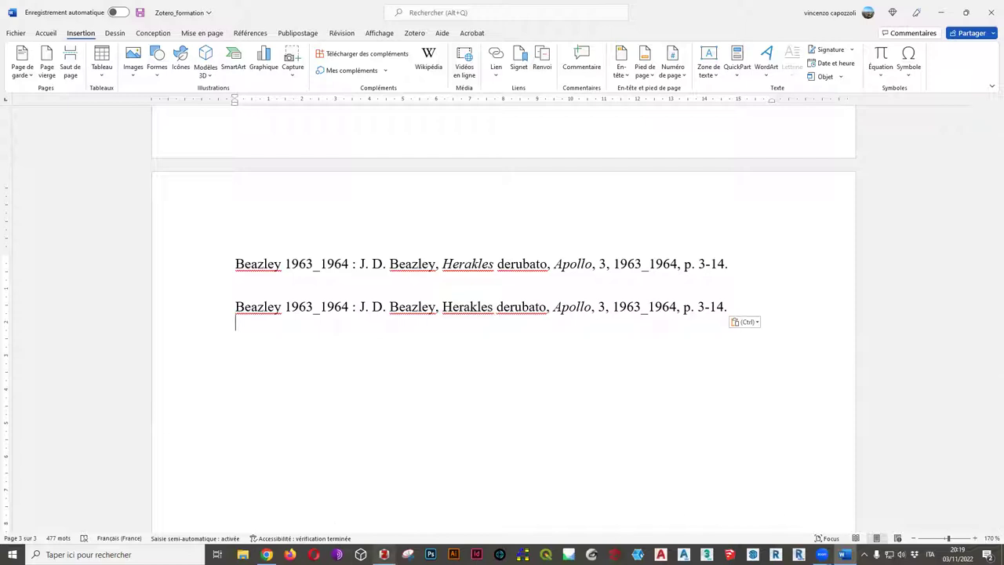
Return to Zotero and enclose Herakles in <i> and </i> tags in the article's title
click(383, 554)
click(895, 78)
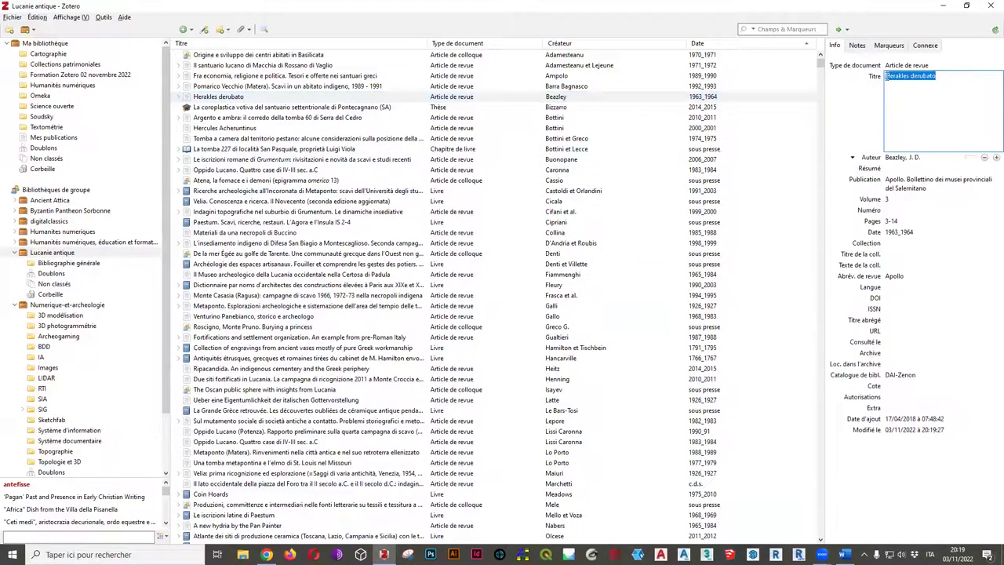
text(<i<)
key(BackSpace)
text(>)
key(Right)
key(Right)
key(Right)
key(Right)
key(Right)
key(Right)
key(Right)
key(Right)
text(</i>)
click(899, 278)
key(Tab)
click(897, 299)
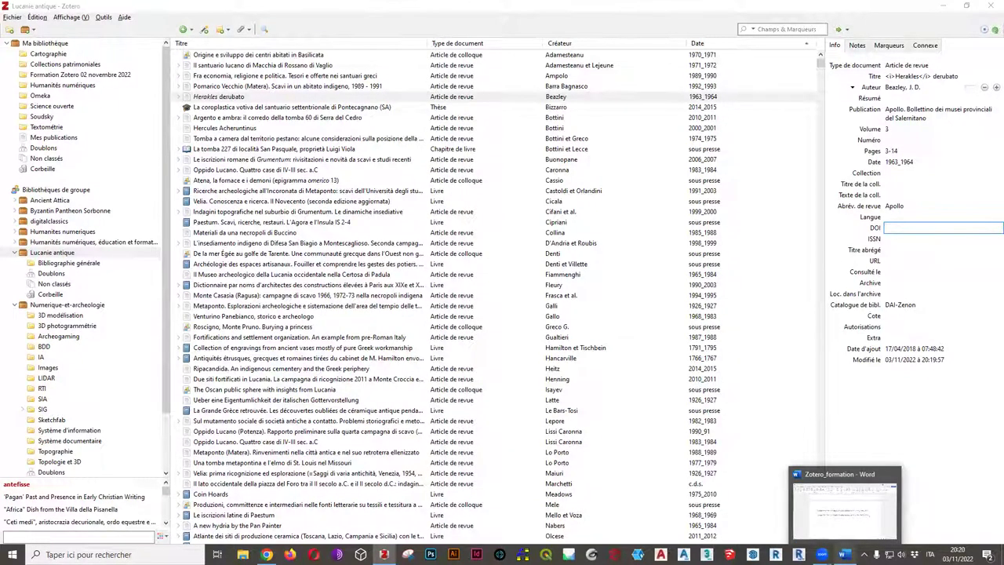
Switch to Word, check the underscore between the years in the second Herakles derubato reference, and delete that reference
click(844, 555)
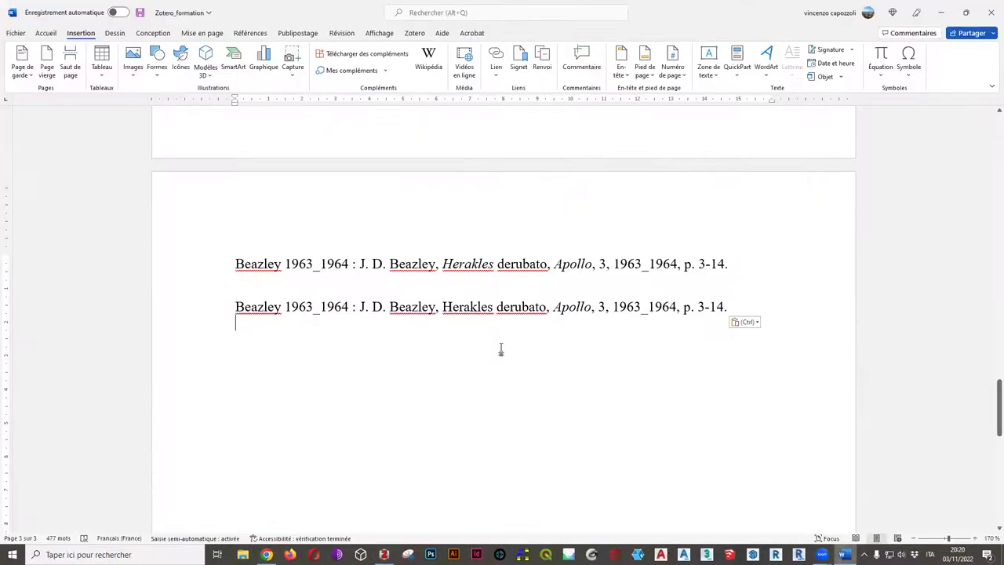
double_click(299, 307)
drag(312, 317, 318, 317)
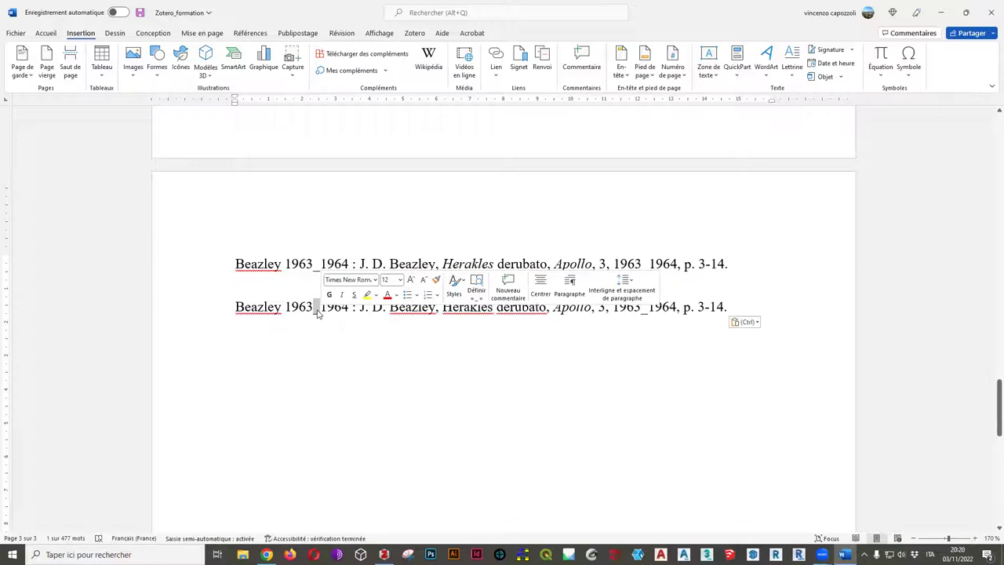
click(303, 327)
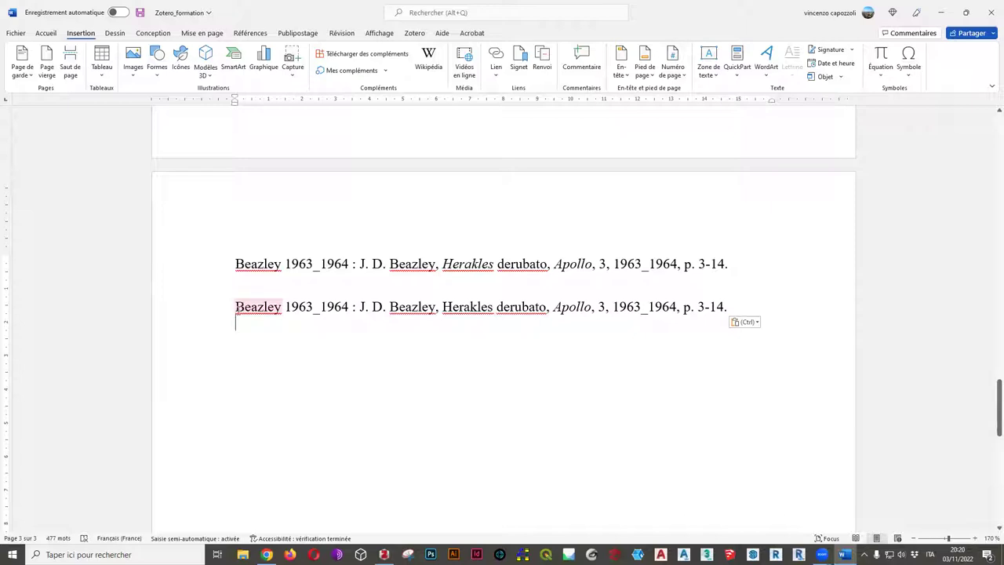
drag(313, 307, 321, 311)
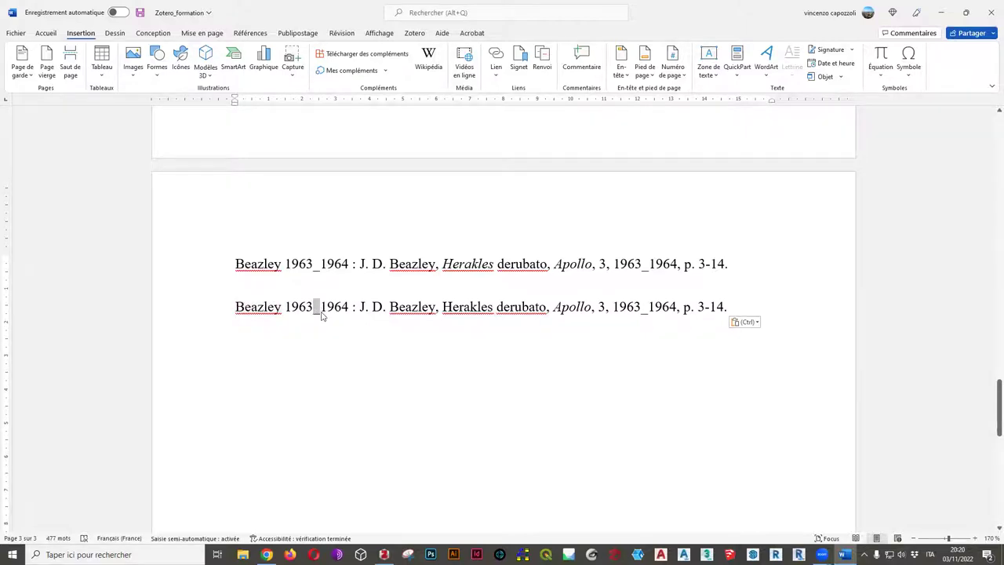
right_click(237, 308)
drag(235, 307, 753, 313)
key(Delete)
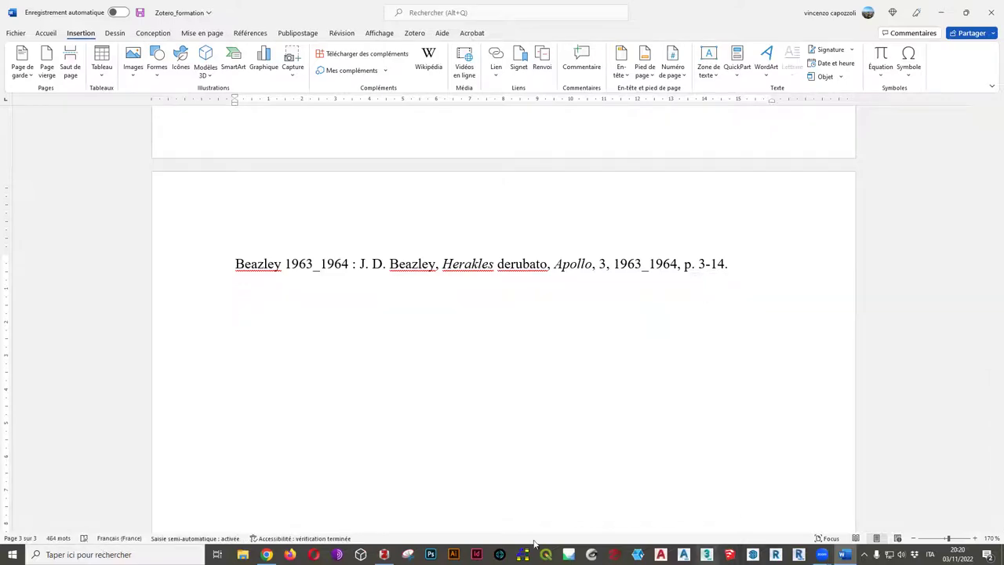
Switch to Zotero and set the Herakles derubato article's date to 1963-1964 with a hyphen
click(383, 555)
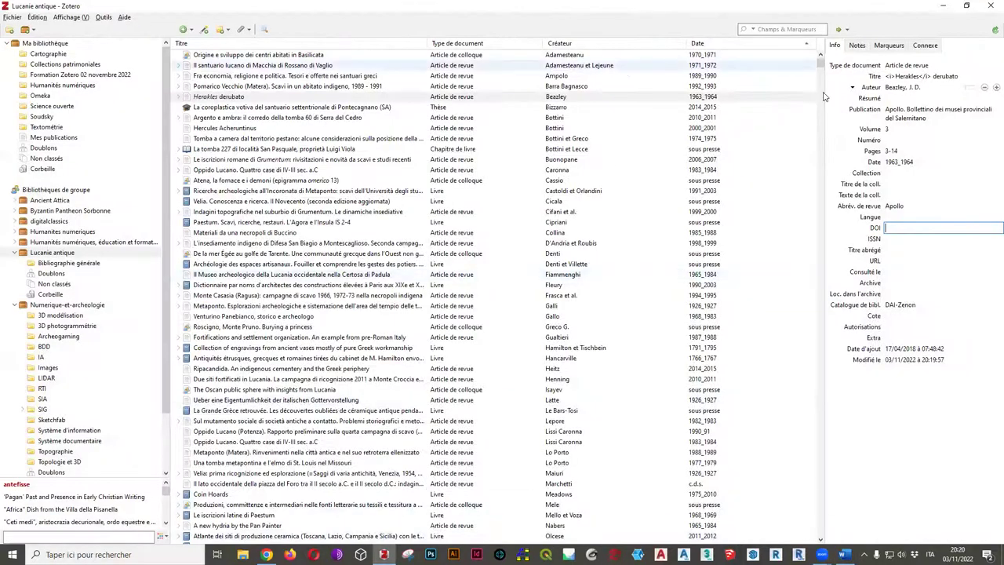
click(902, 159)
drag(899, 160, 901, 230)
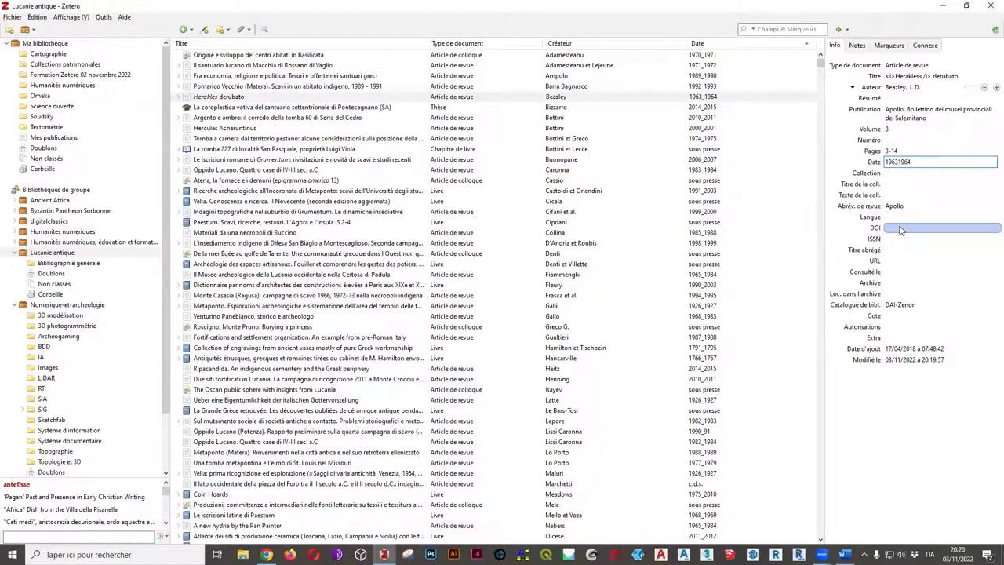
text(-)
click(940, 251)
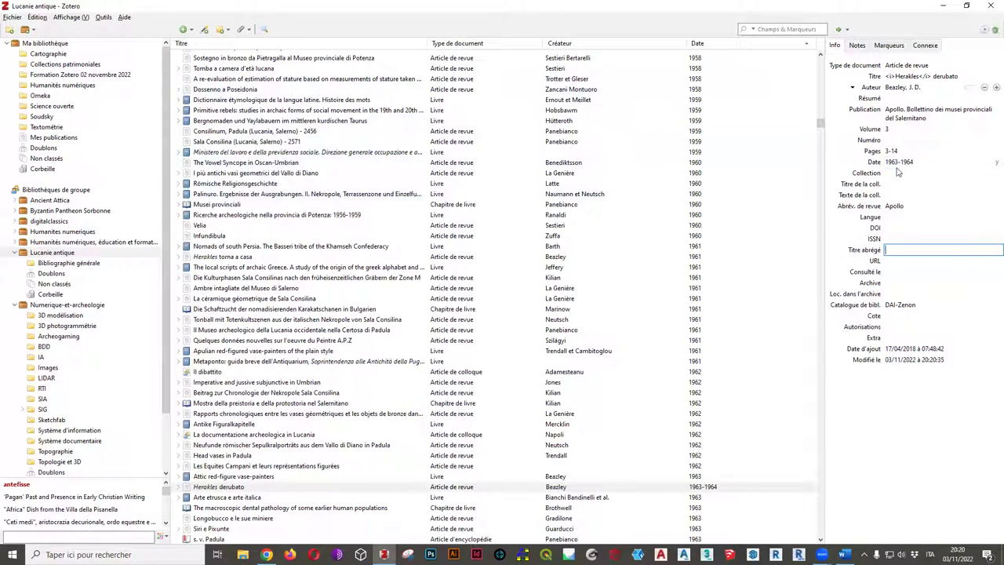
Locate the re-dated Herakles derubato article in the list, create a bibliography from it and paste the reference below the first one in Word
scroll(765, 181, up, 7)
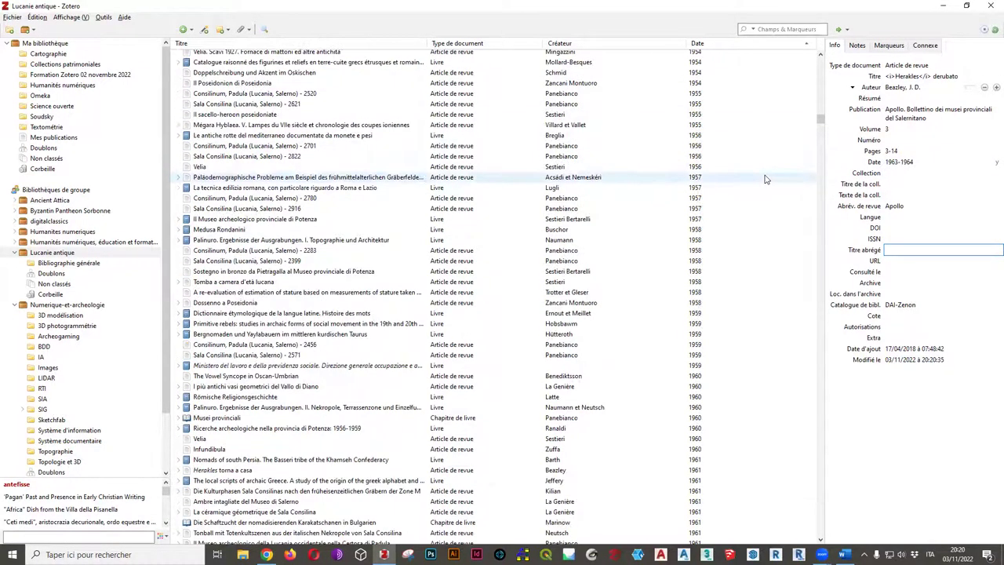
scroll(759, 189, down, 7)
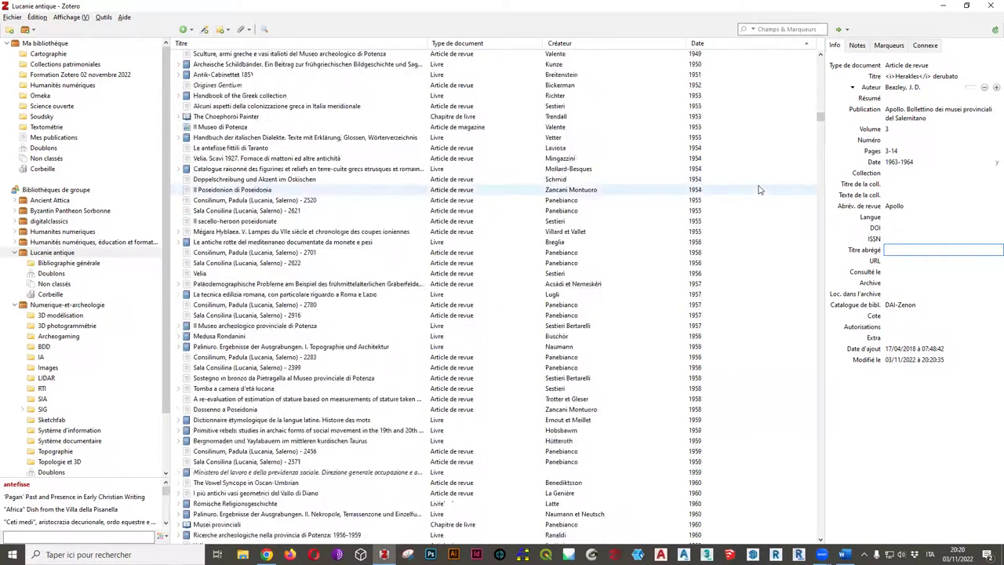
scroll(759, 189, down, 5)
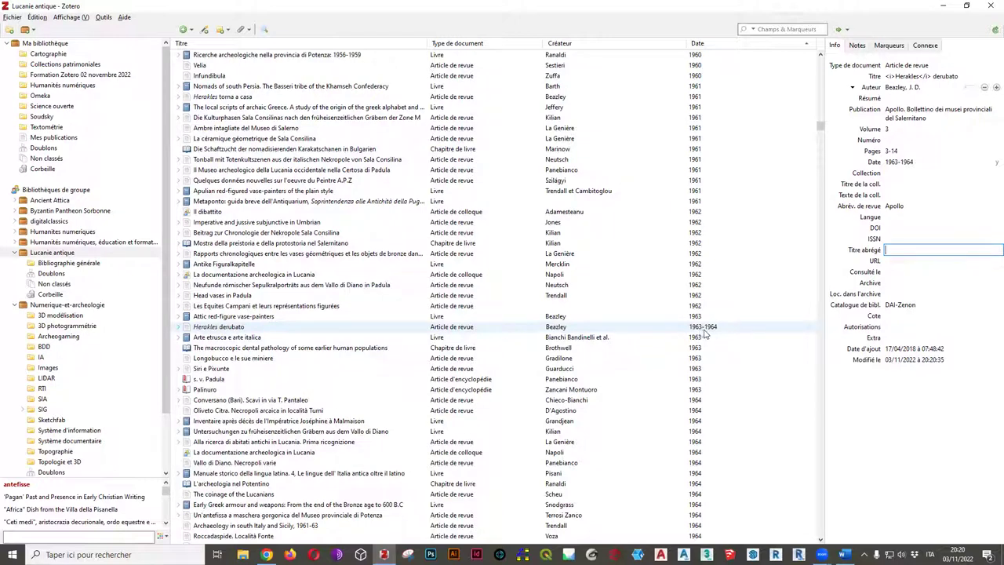
right_click(626, 328)
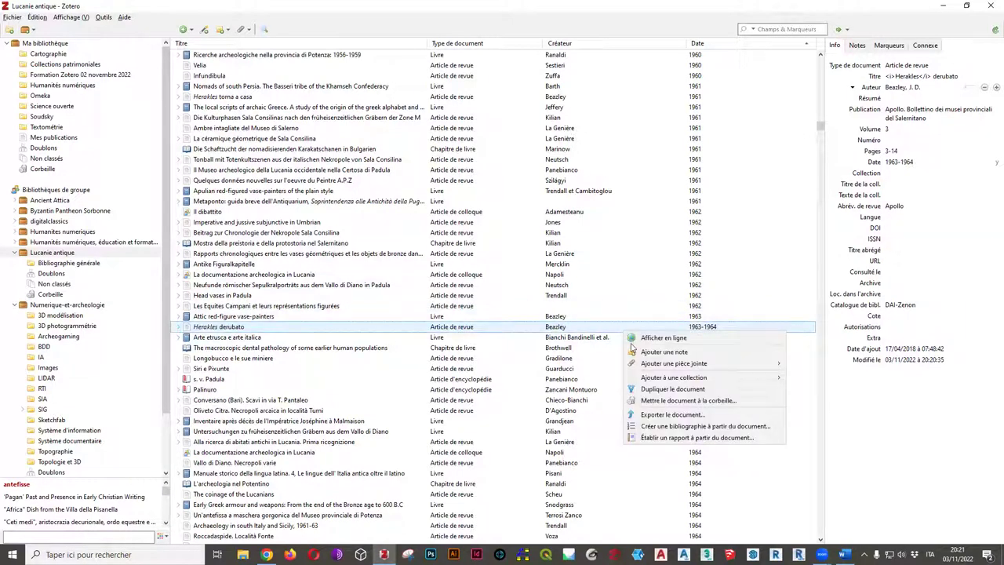
click(676, 428)
click(551, 409)
click(845, 555)
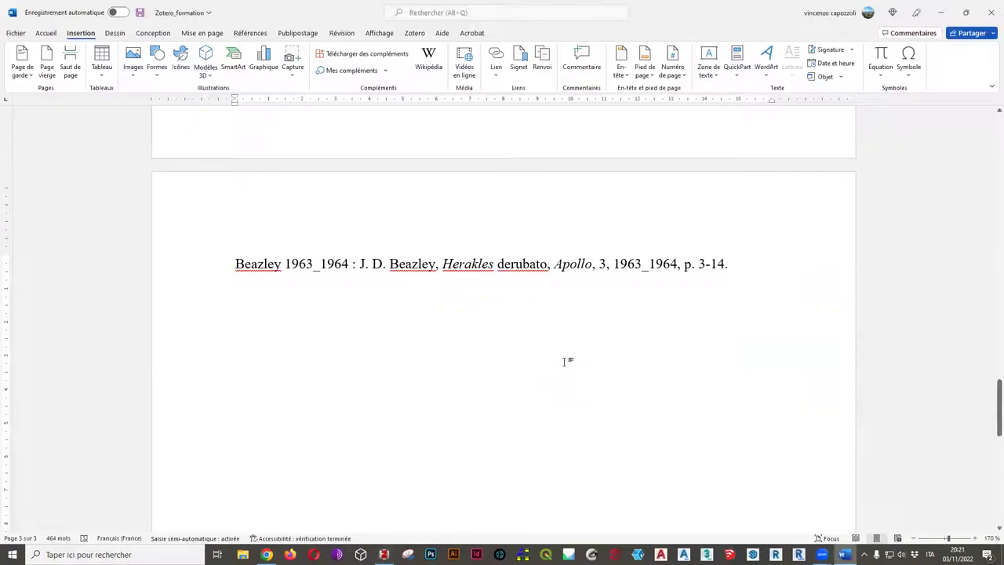
text(Beazley 1963 : J. D. Beazley, Herakles derubato, Apollo, 3, 1963, p. 3-14.)
Try adding a hyphen and an underscore after the first 1963 in the second reference
click(313, 308)
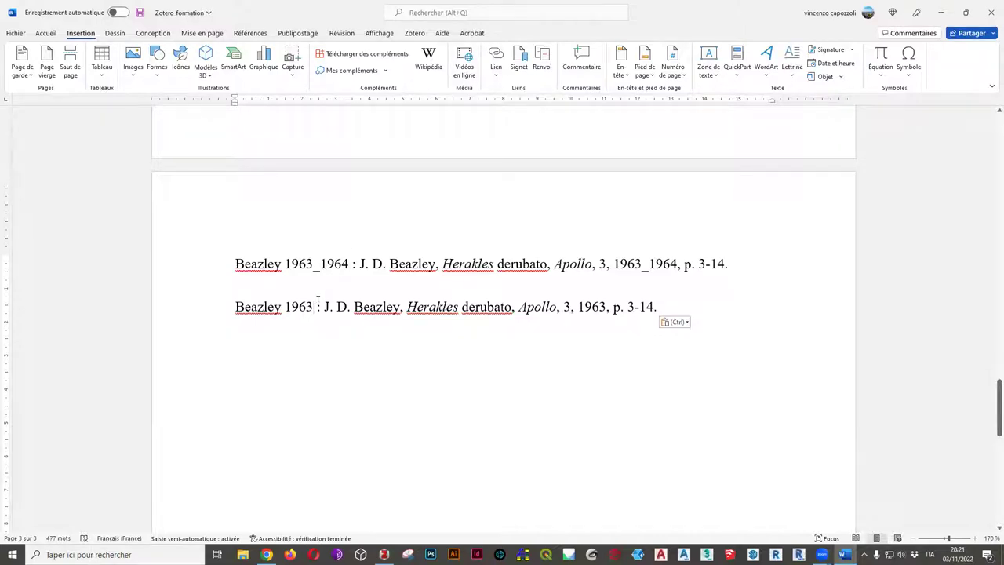
text(-)
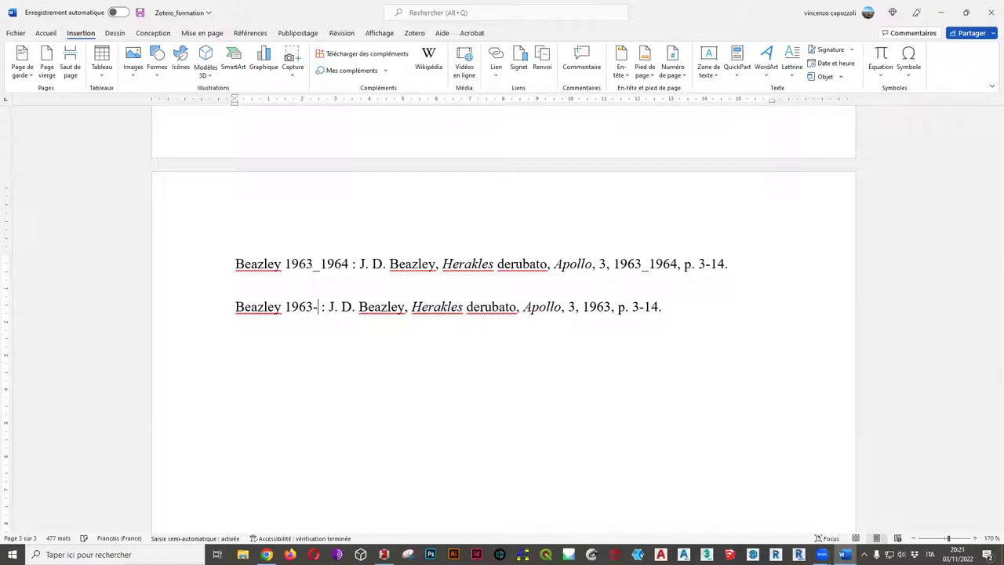
key(BackSpace)
text(_)
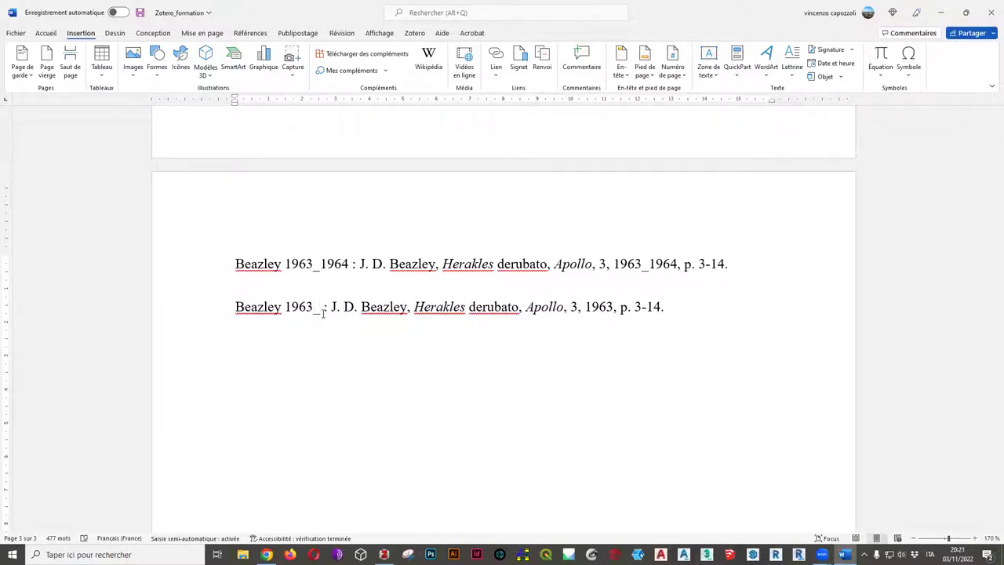
key(BackSpace)
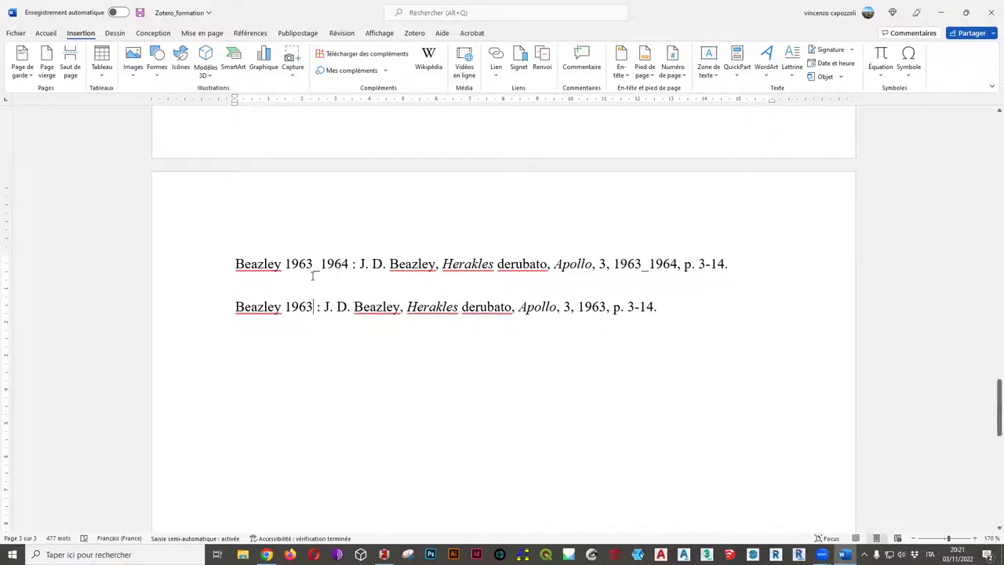
Replace all underscores (_) in the Word document with hyphens (-) using Find and Replace
drag(320, 263, 349, 264)
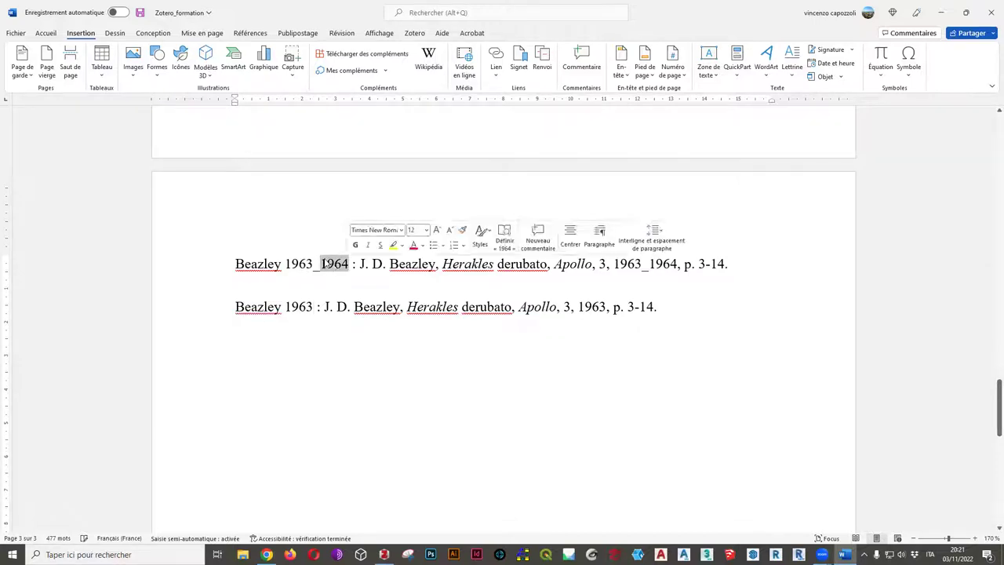
click(318, 268)
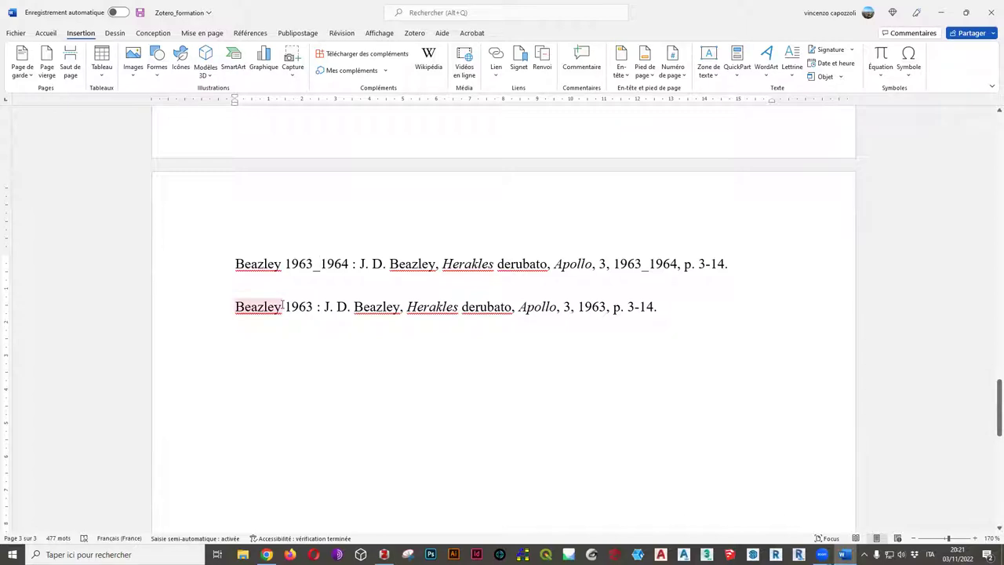
click(52, 34)
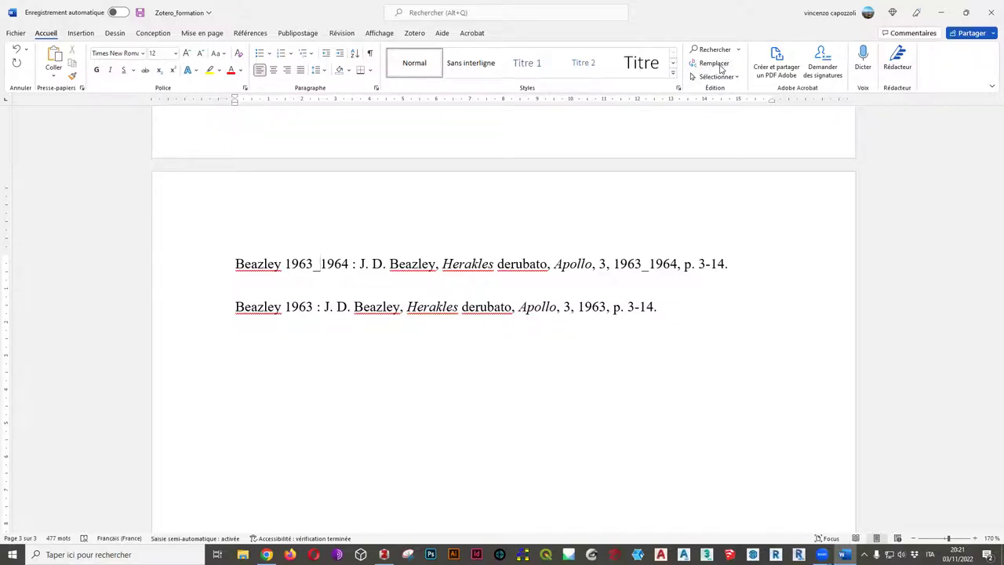
click(720, 68)
drag(495, 219, 557, 207)
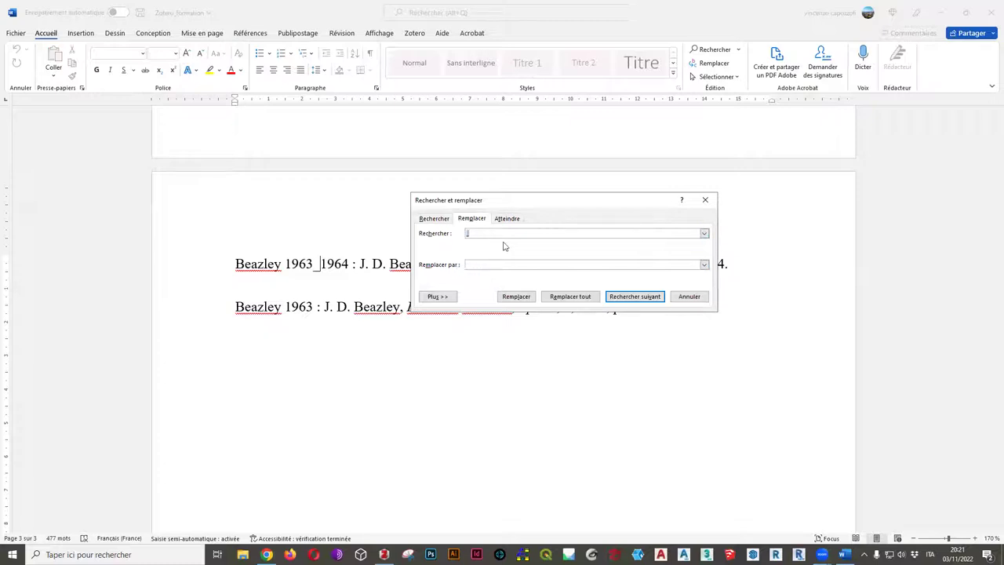
key(BackSpace)
text(_)
click(481, 265)
text(-)
click(572, 295)
click(529, 307)
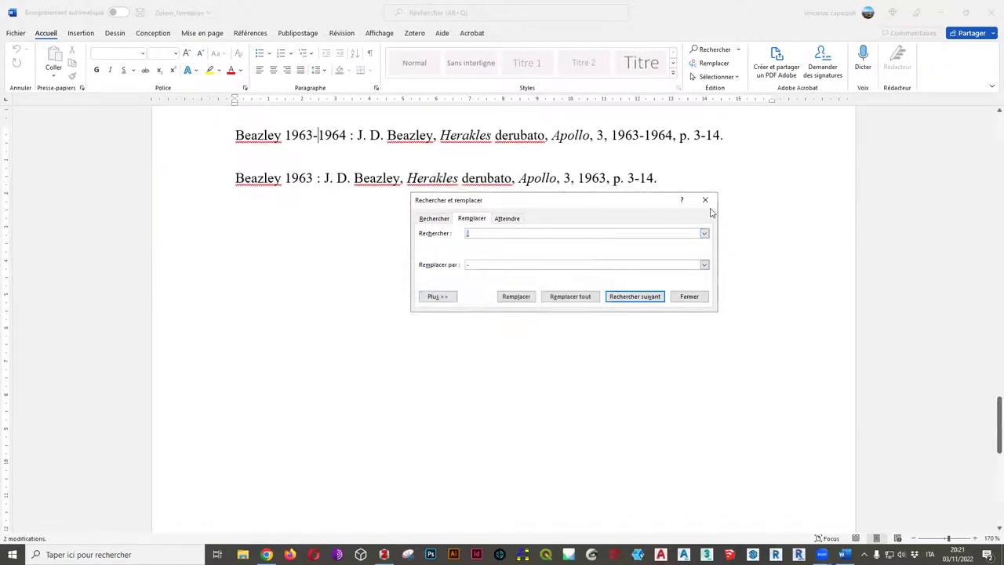
click(705, 200)
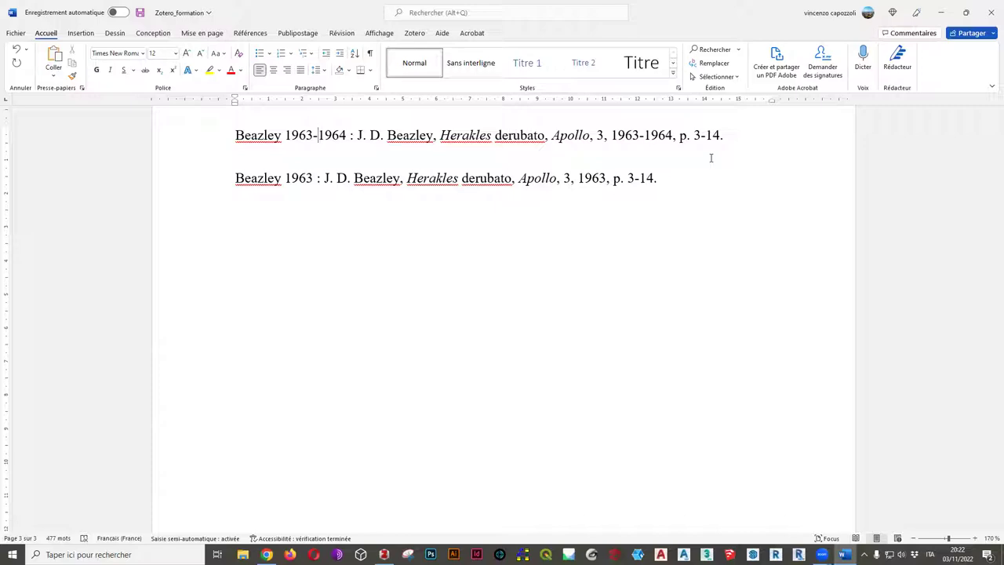
Switch to Zotero and set the Herakles derubato article's date to 1963_1964 with an underscore
key(alt+Tab)
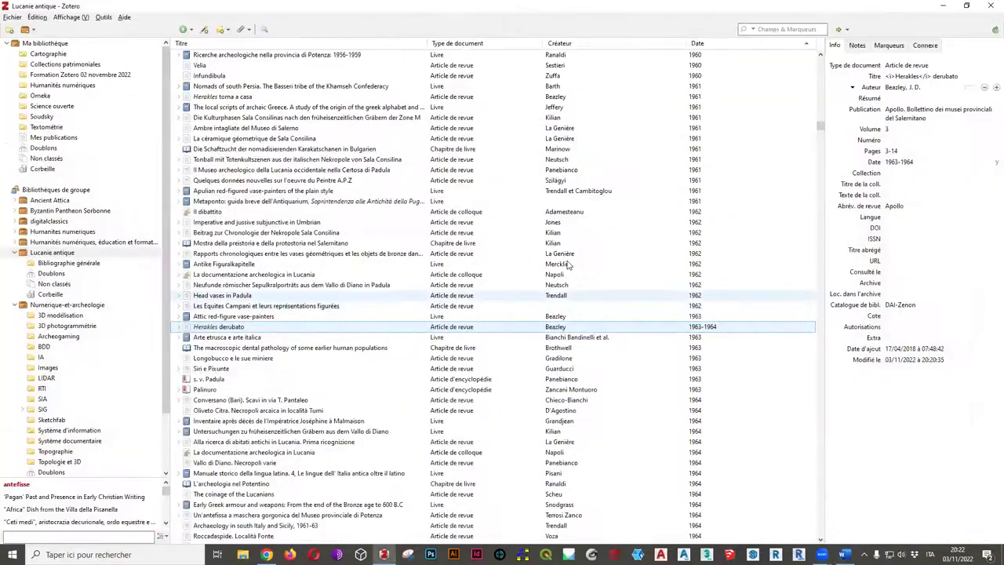
click(899, 162)
click(902, 162)
key(BackSpace)
text(_)
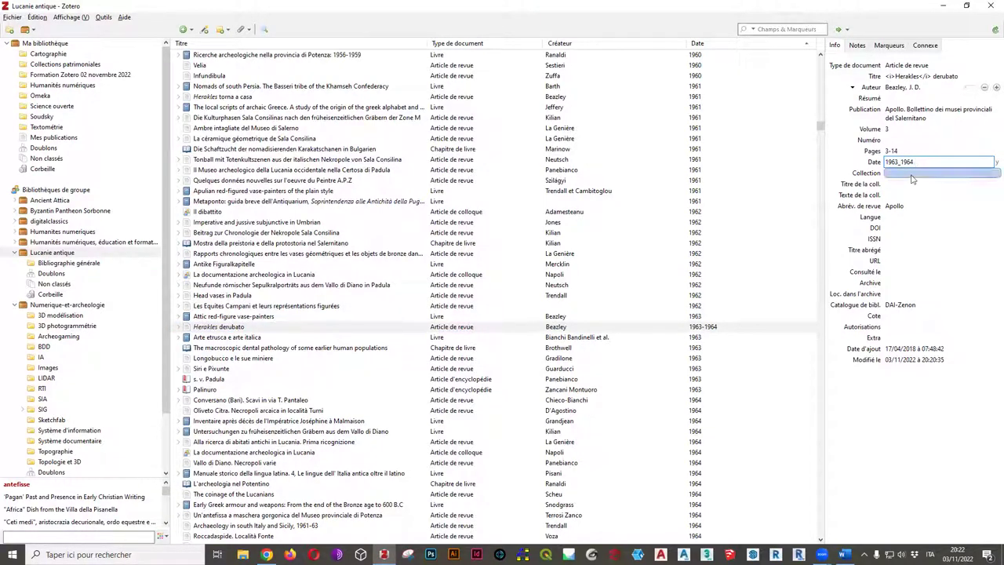
key(Tab)
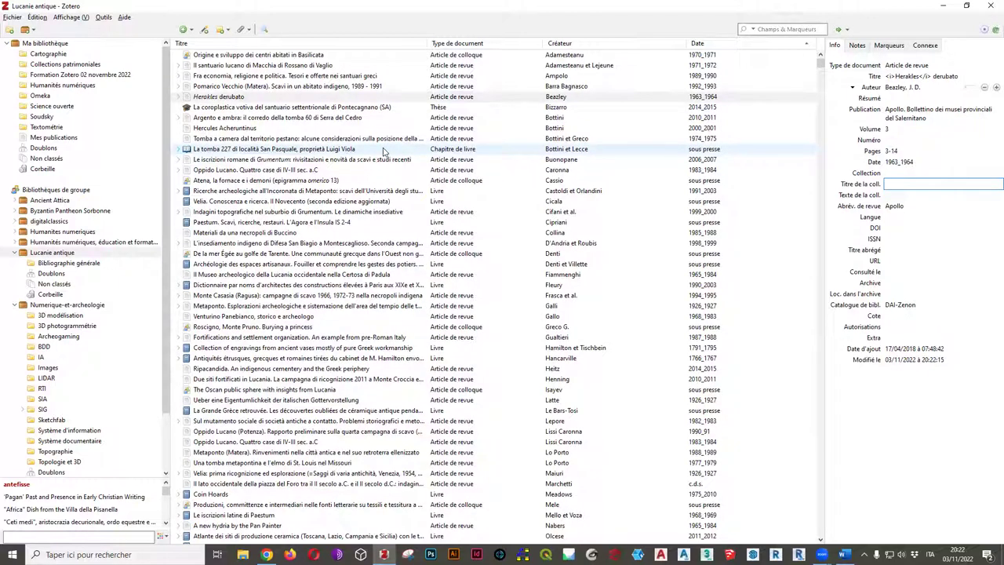
Create a bibliography from the Hercules Acheruntinus article, copied to the clipboard, and paste the reference below the second one in Word
click(251, 130)
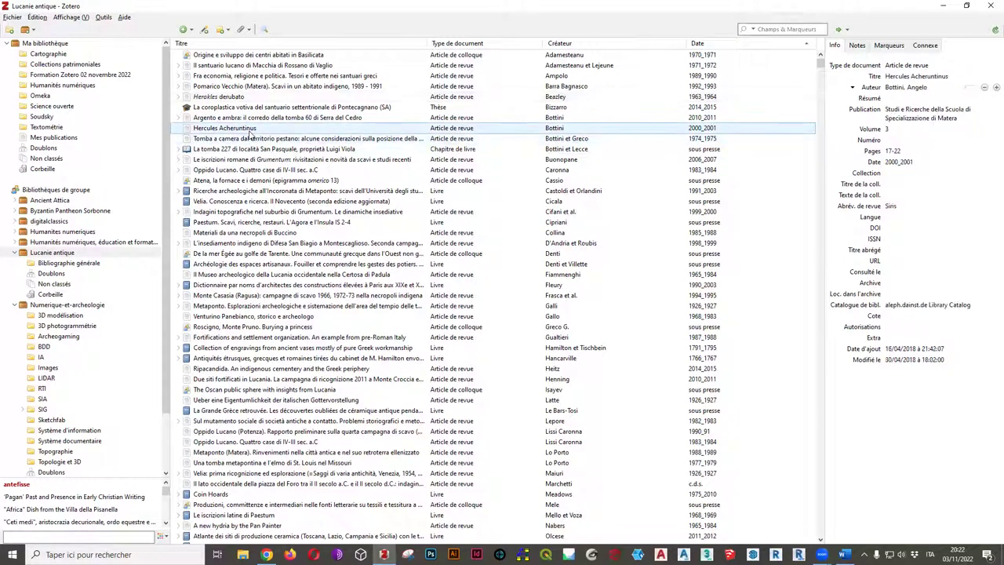
right_click(205, 135)
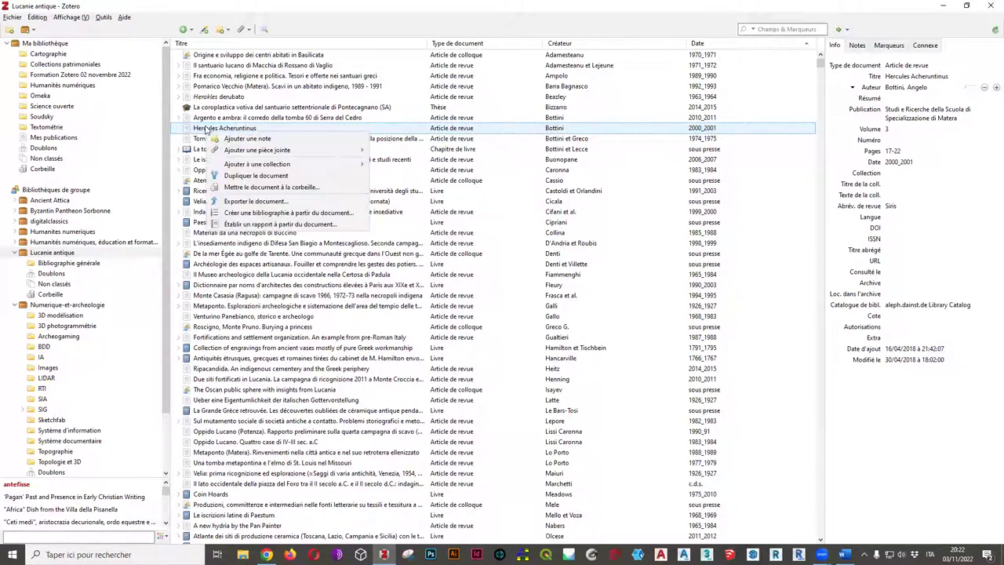
click(259, 213)
click(549, 408)
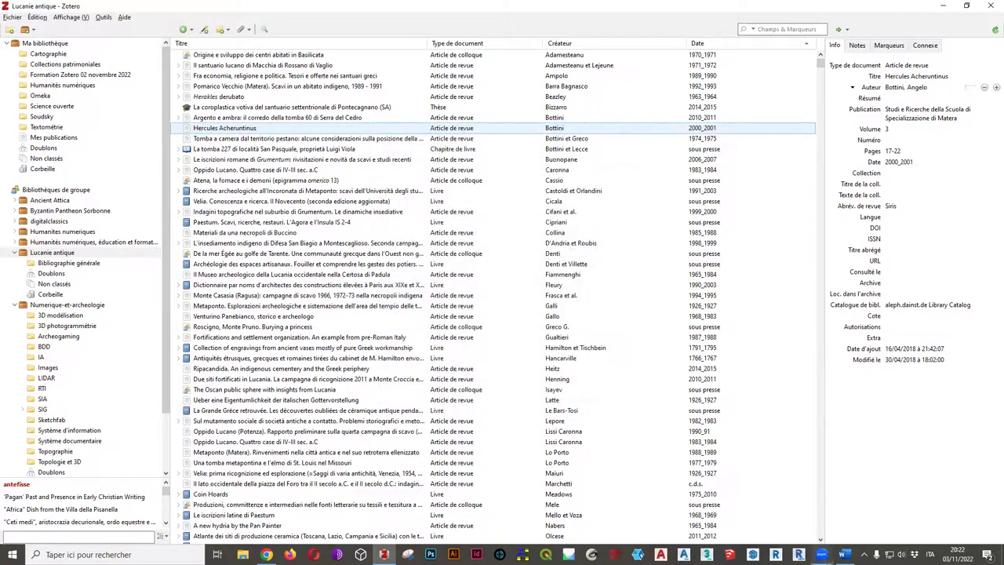
click(844, 555)
text(Beazley 1963 : J. D. Beazley, Herakles derubato, Apollo, 3, 1963, p. 3-14.)
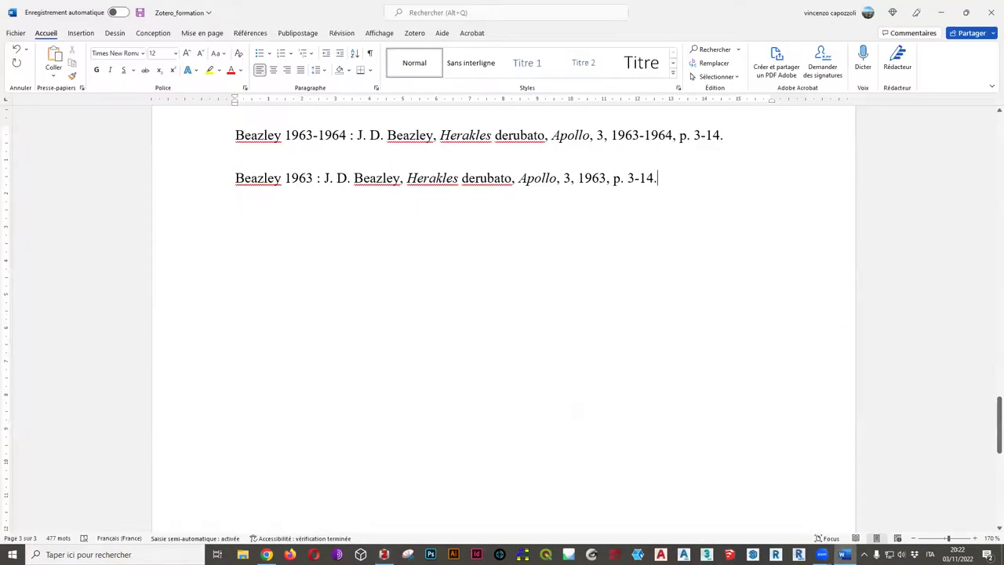
key(Return)
text(Bottini 2000_2001 : A. Bottini, Hercules Acheruntinus, Siris, 3, 2000_2001, p. 17-22.)
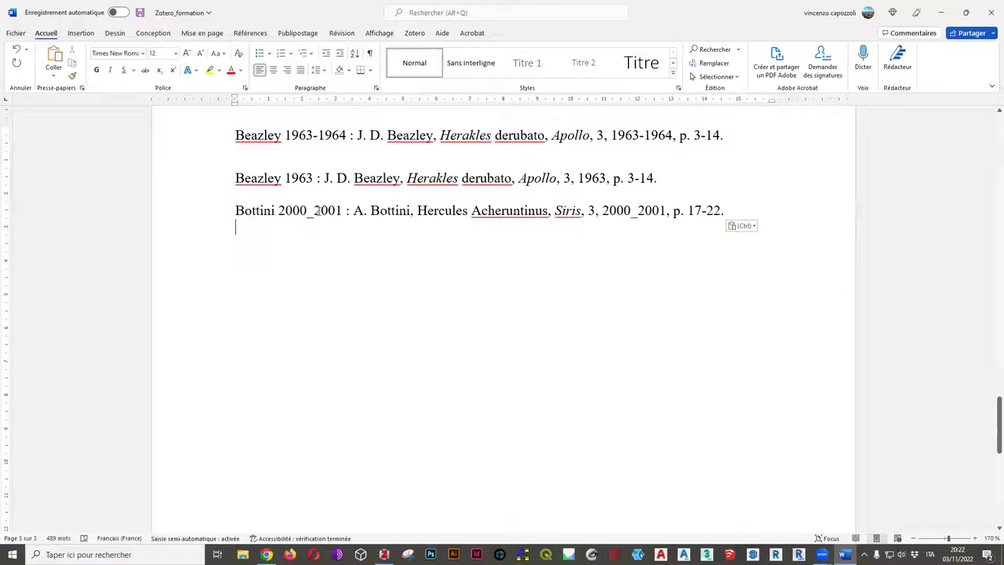
Highlight the date range and then the title Hercules Acheruntinus in the pasted reference to examine their formatting
drag(278, 211, 342, 213)
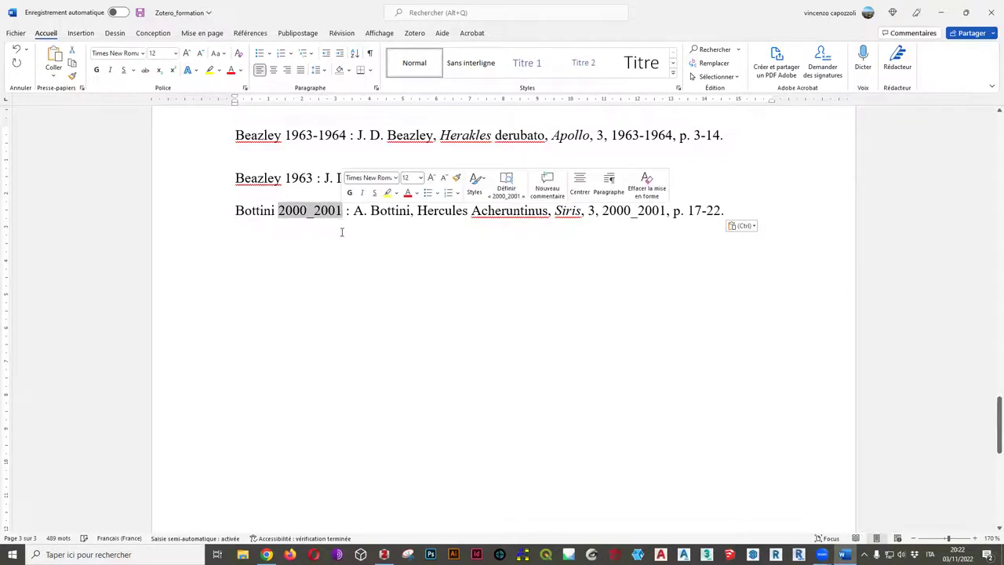
click(515, 248)
drag(418, 211, 534, 212)
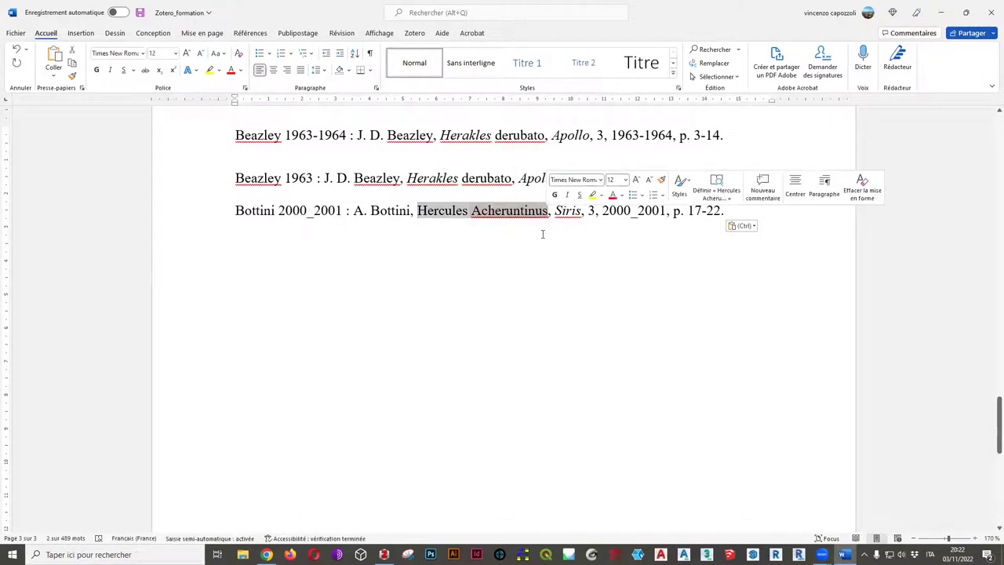
click(471, 235)
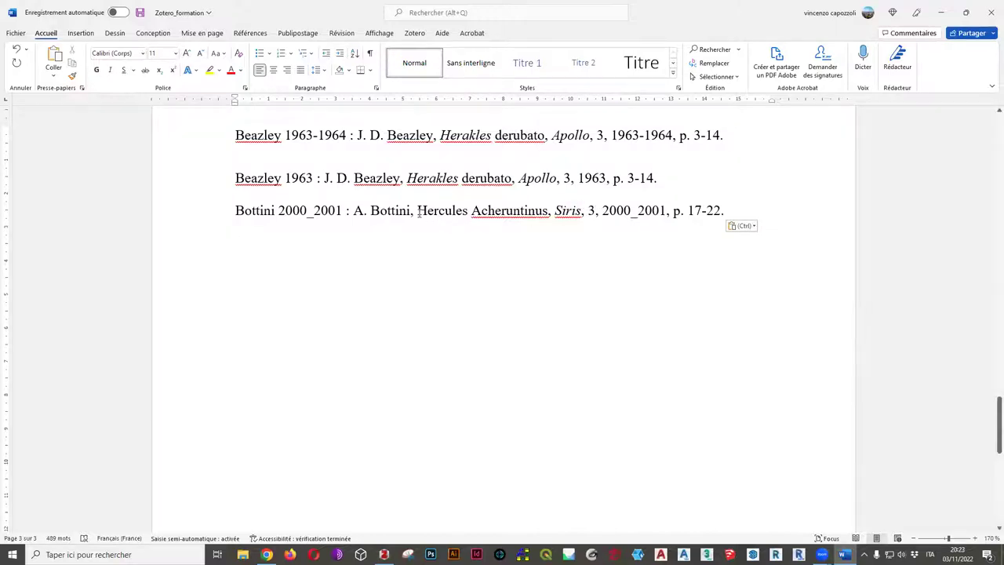
drag(419, 212, 547, 223)
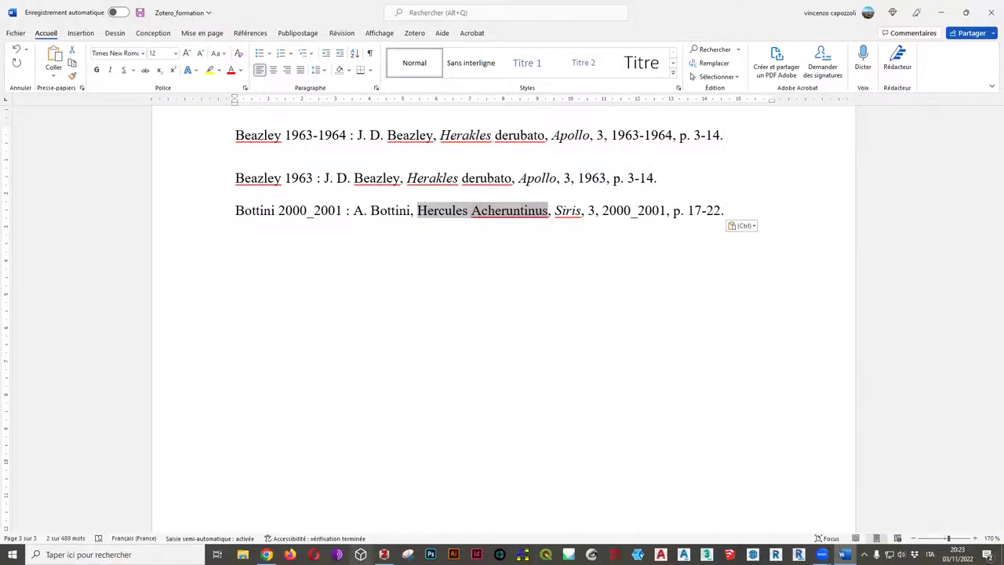
Switch to Zotero and wrap the whole title Hercules Acheruntinus in italic tags, <i> and </i>
click(384, 555)
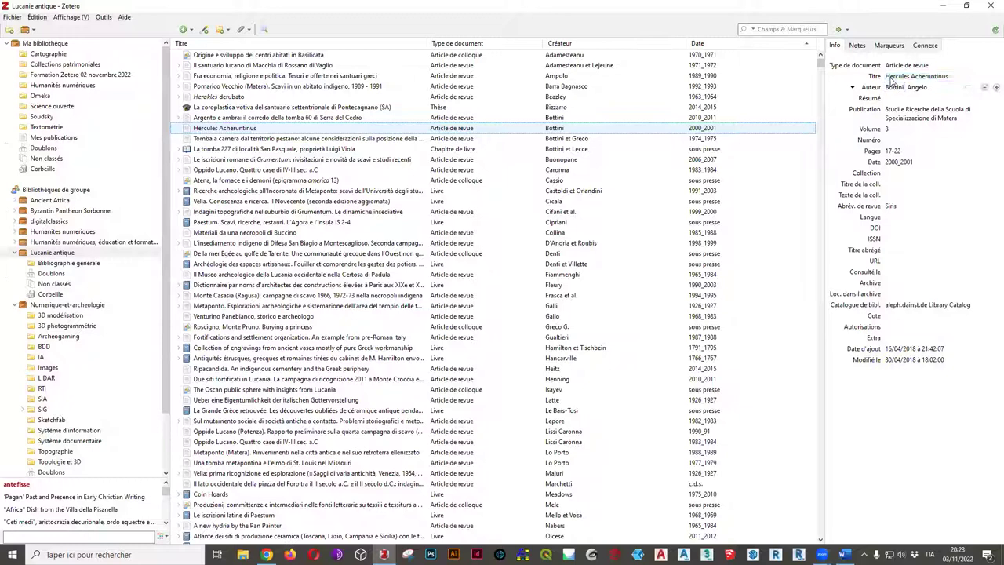
click(889, 76)
text(<i>)
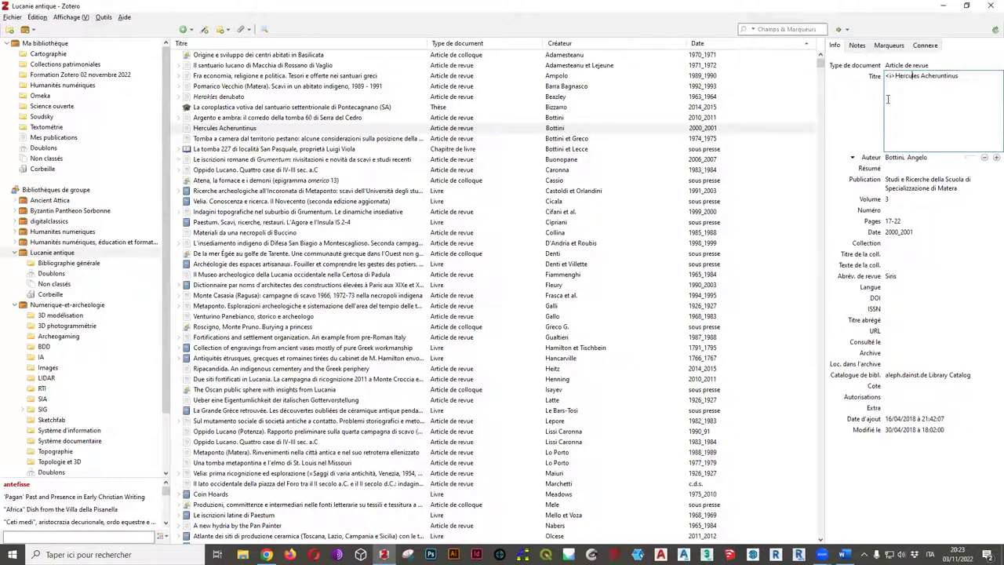
key(End)
text(<)
click(978, 171)
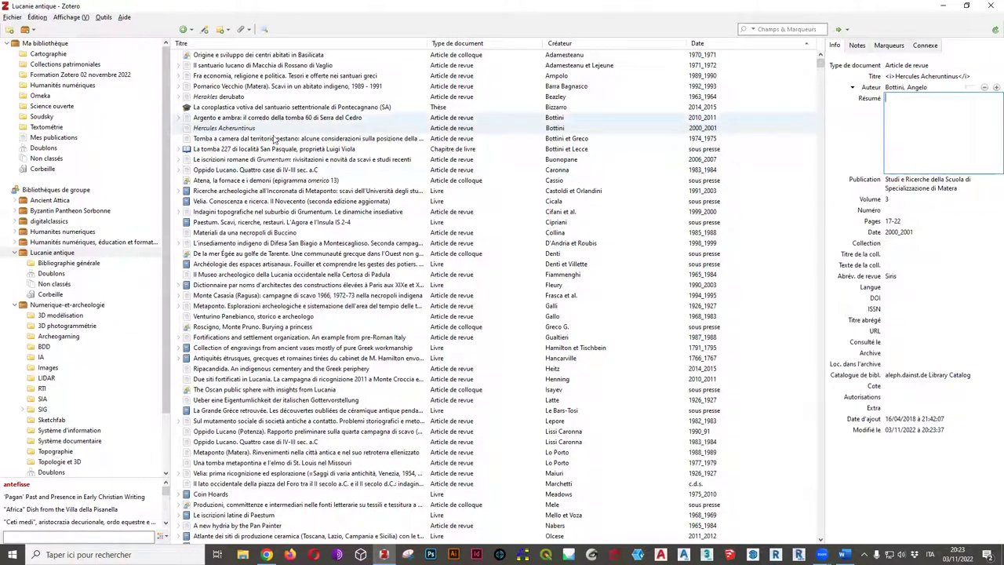
Create a new bibliography from the retagged Hercules Acheruntinus article and paste it on the line below the previous reference in Word
right_click(251, 128)
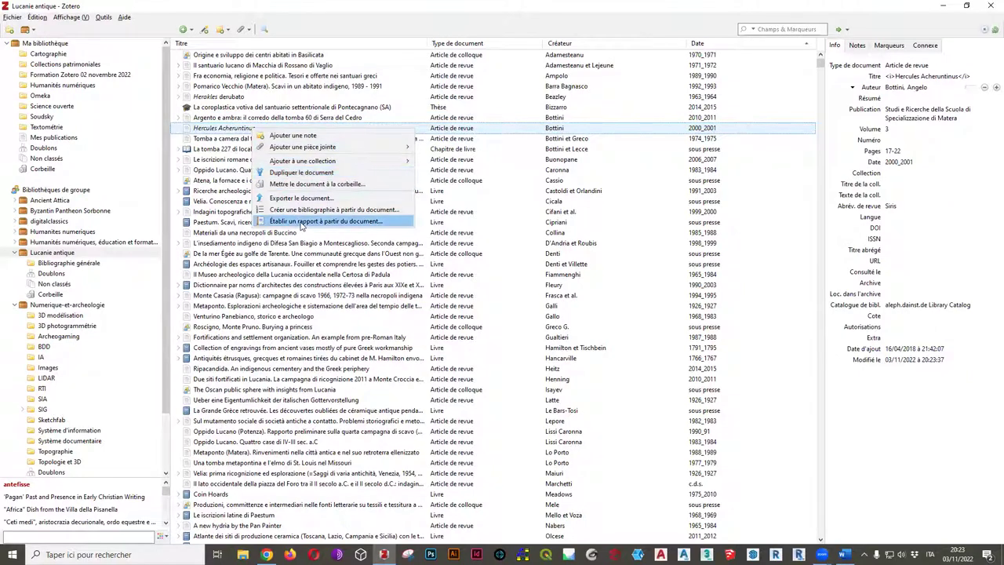
click(313, 210)
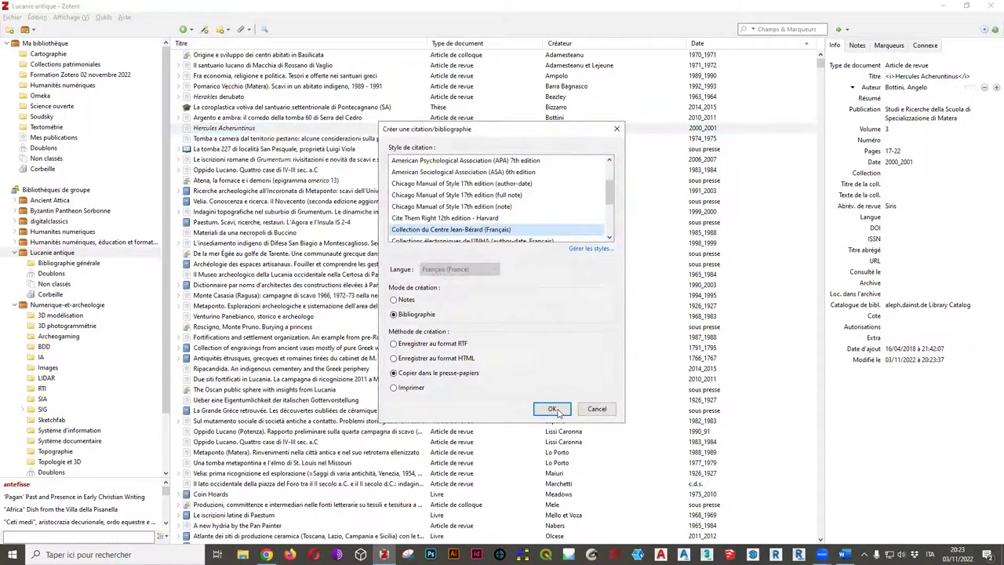
key(Return)
click(844, 555)
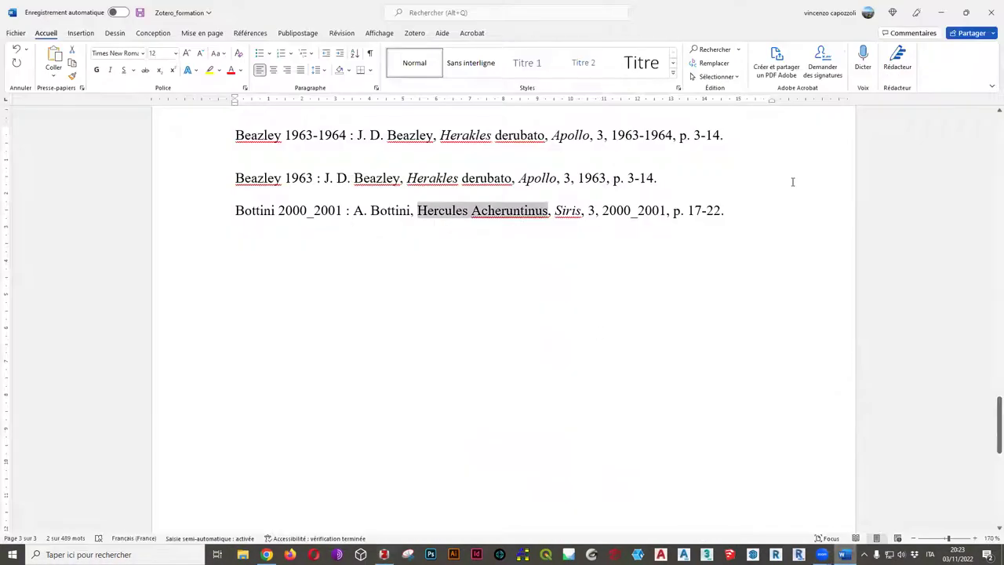
click(774, 223)
key(ctrl+v)
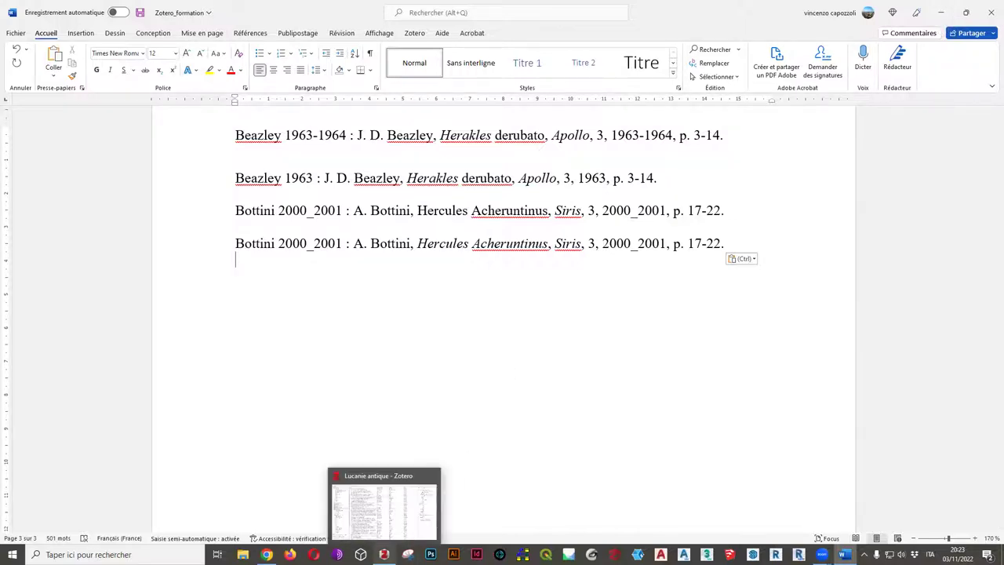
Switch to Zotero, find the book Heraion alla foce del Sele, create its bibliography and paste the reference below the others in Word
click(385, 555)
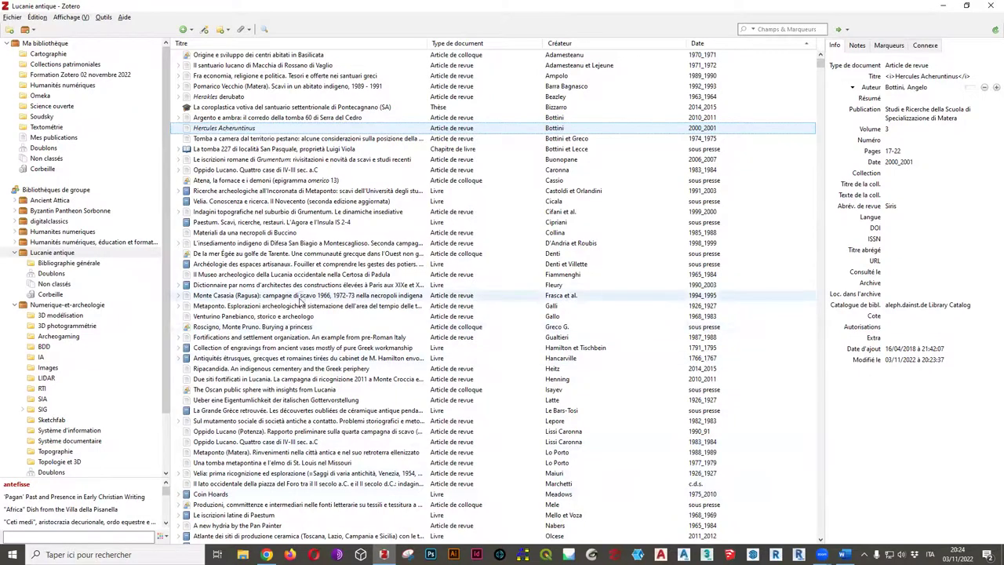
scroll(319, 348, down, 7)
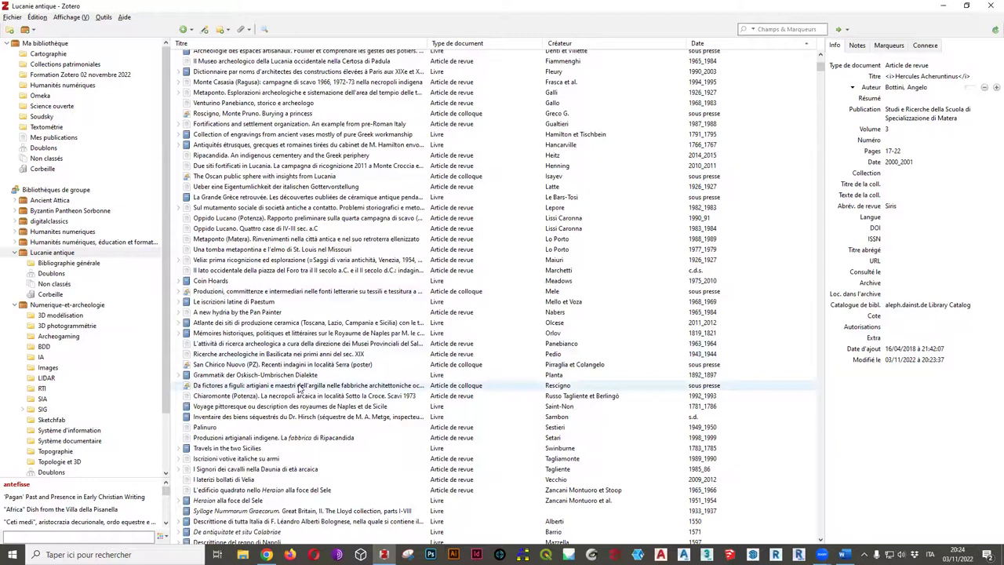
scroll(298, 388, down, 5)
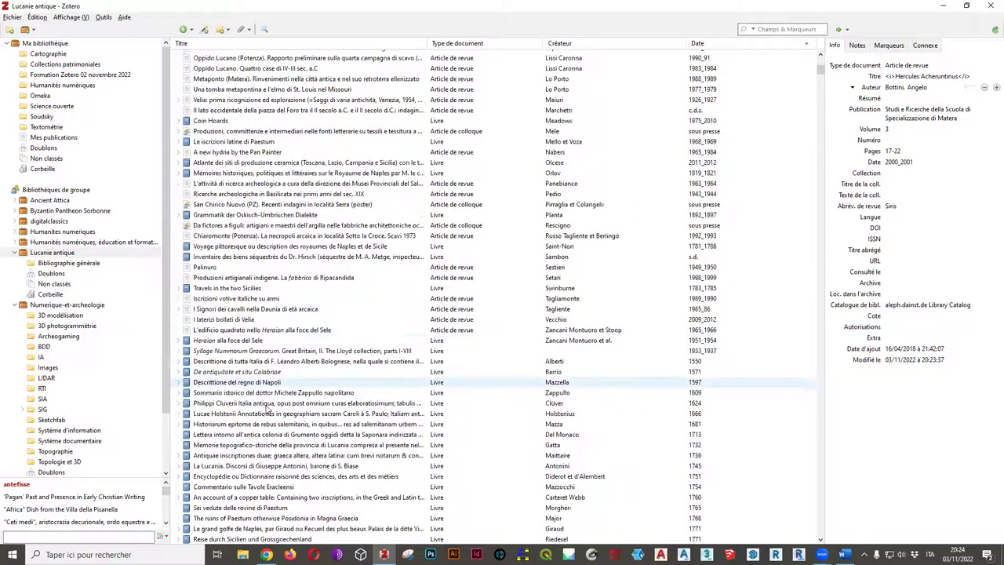
click(267, 352)
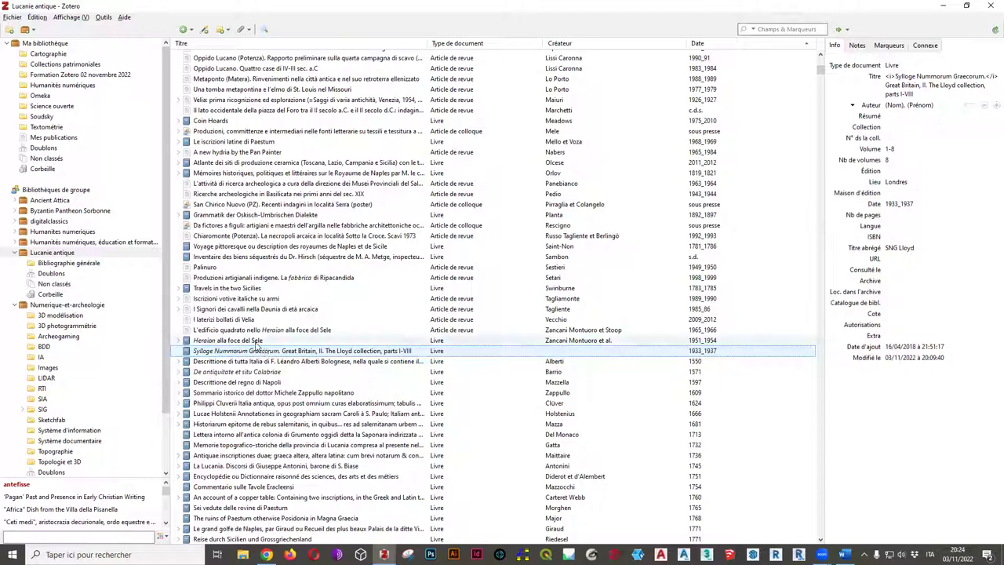
click(256, 342)
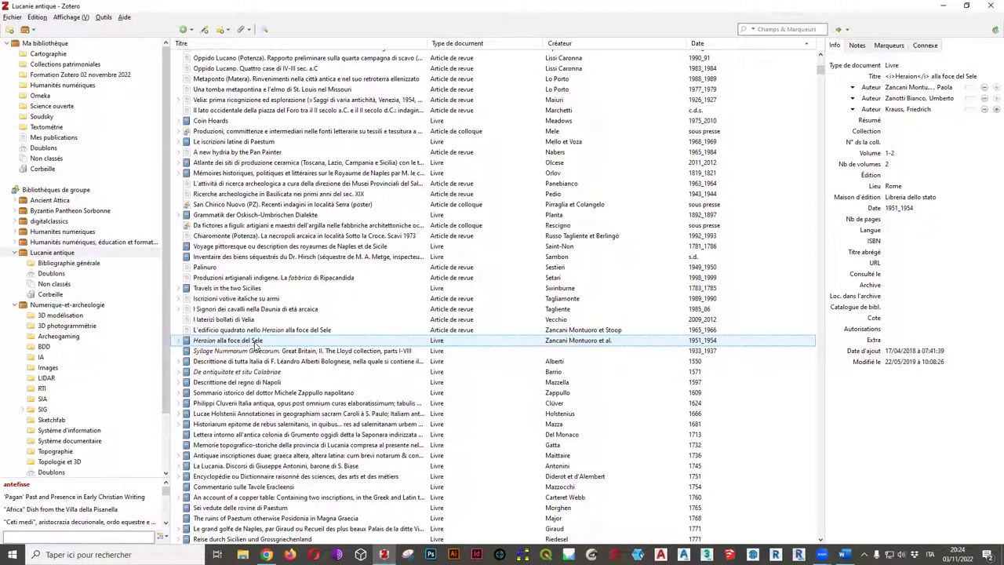
right_click(255, 345)
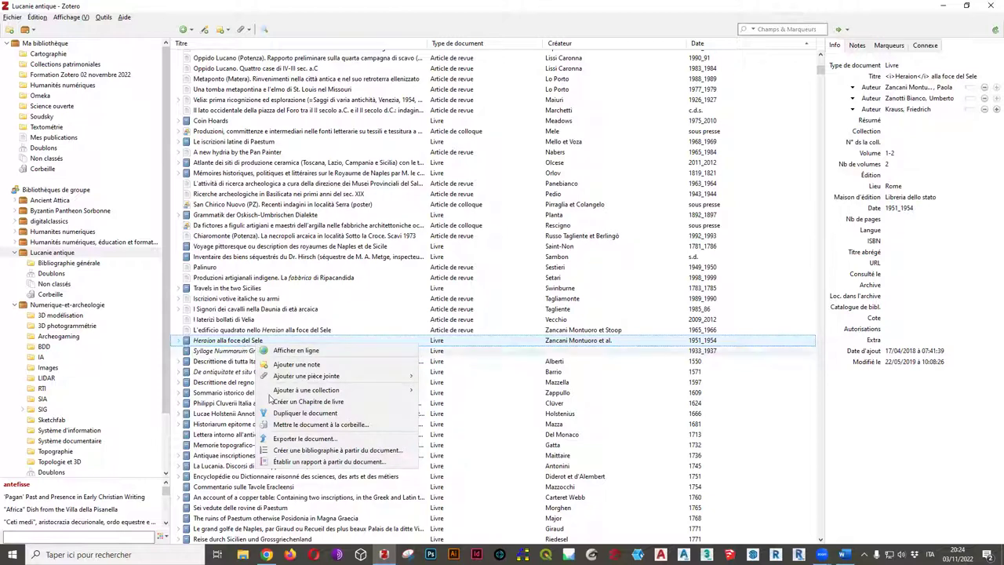
click(306, 451)
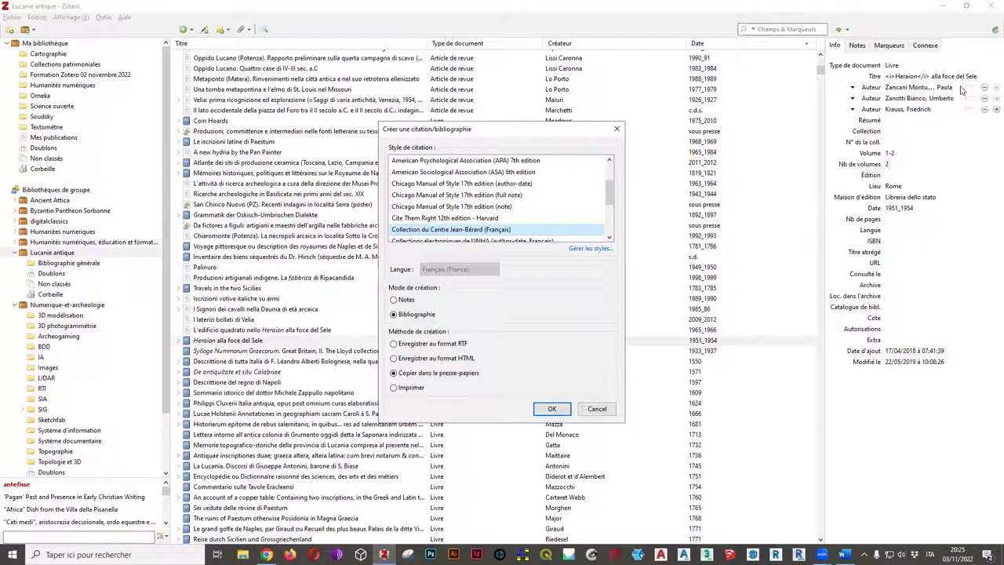
click(550, 409)
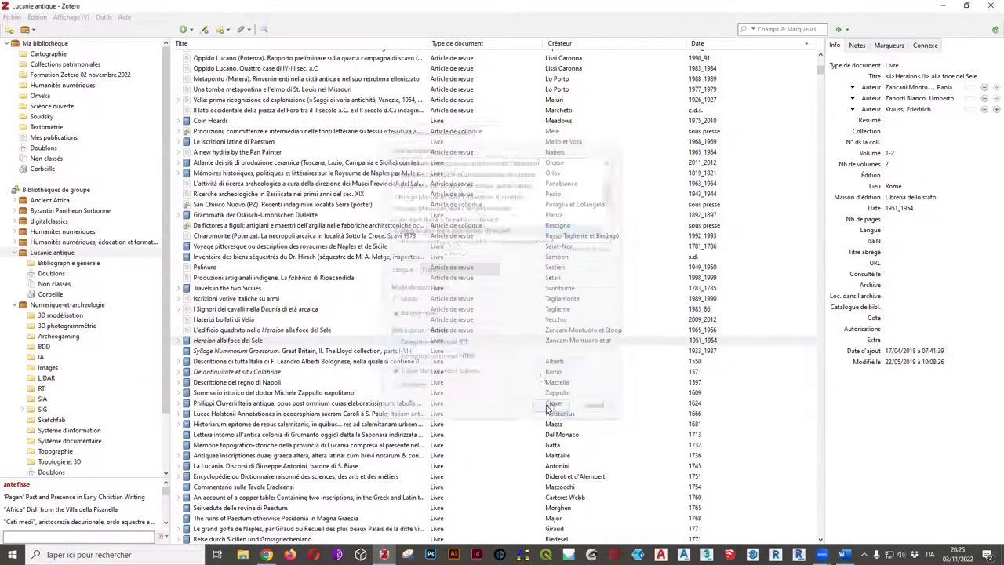
click(843, 555)
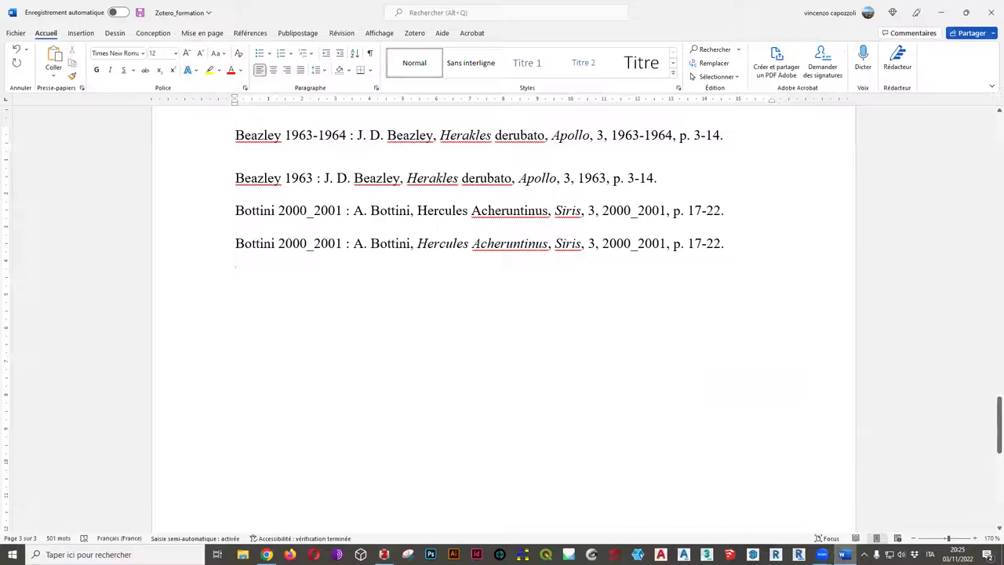
text(Zancani Montuoro, Zanotti Bianco, Krauss 1951_1954 : P. Zancani Montuoro, U. Zanotti Bianco, F. Krauss, Heraion alla foce del Sele, Rome, 1951_1954.)
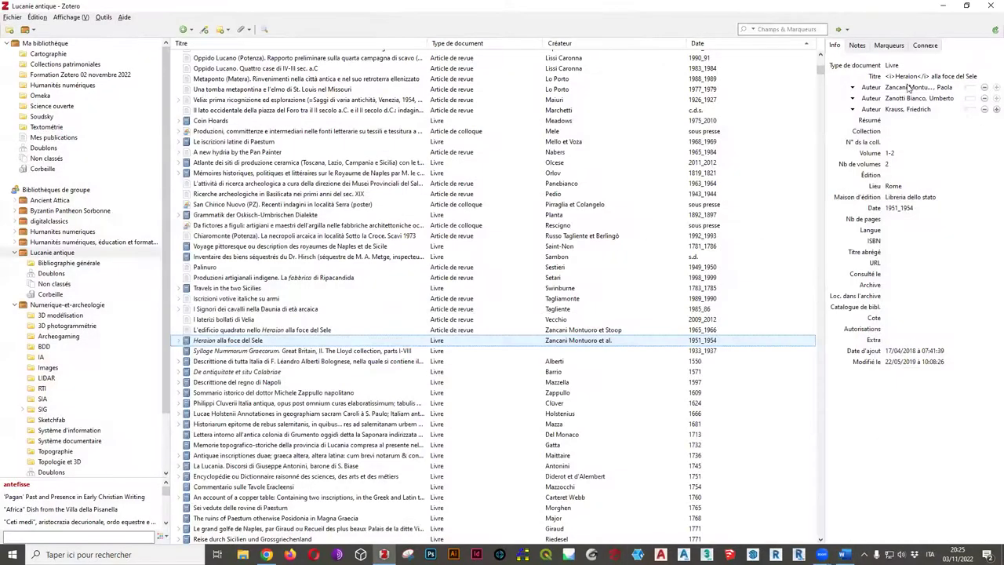
Switch to Zotero and remove the <i> and </i> tags from the title of the Sylloge Nummorum Graecorum book
click(894, 78)
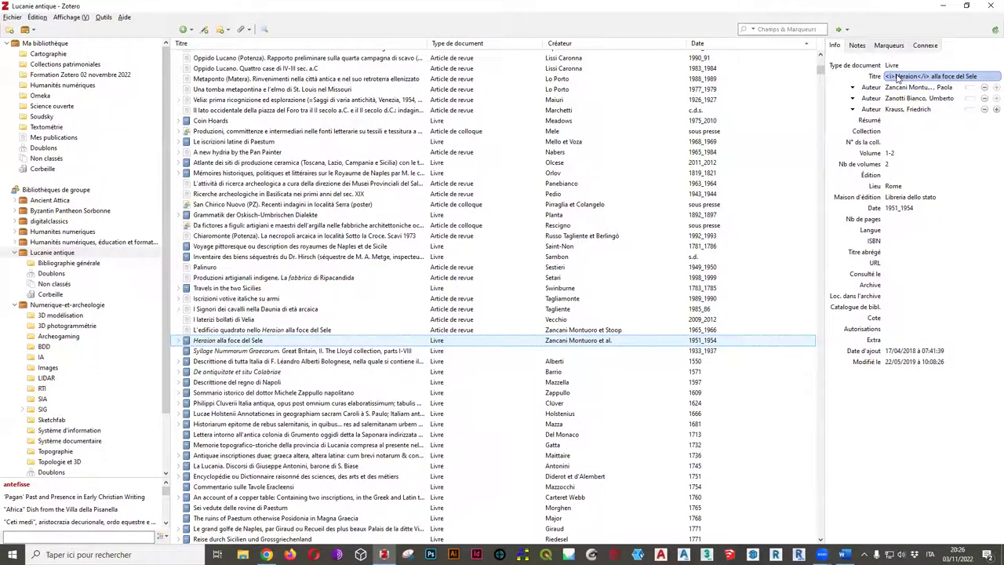
click(900, 99)
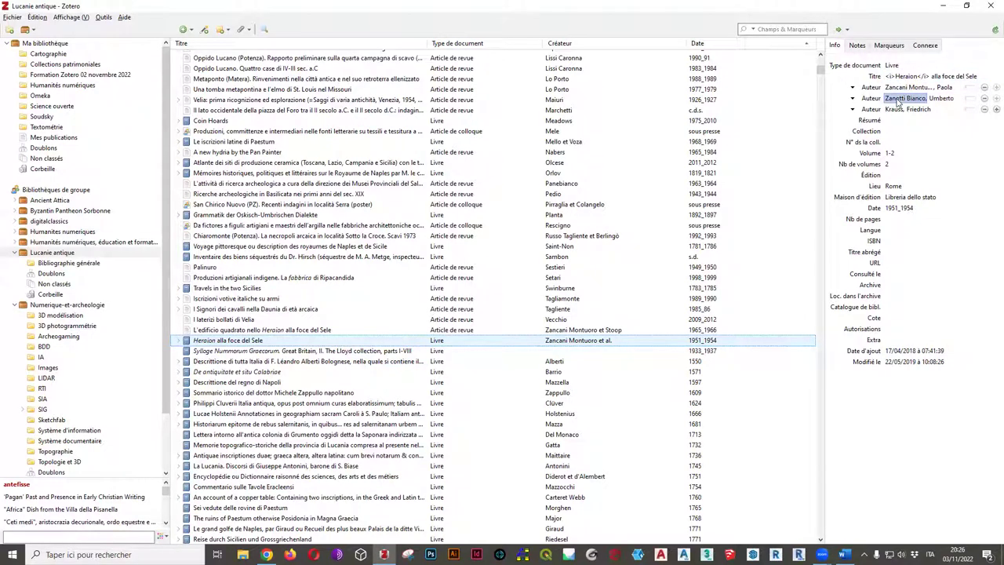
click(295, 352)
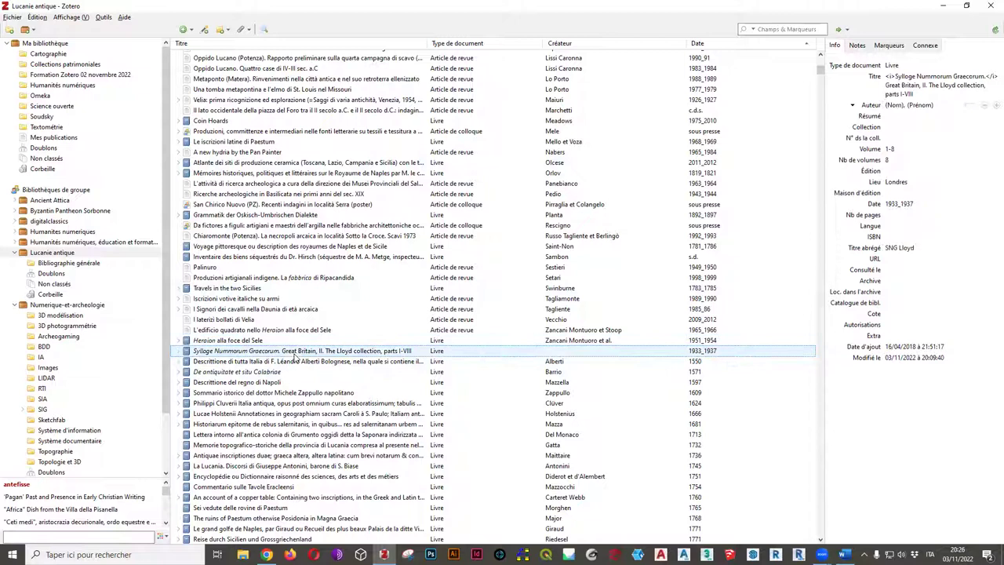
click(890, 79)
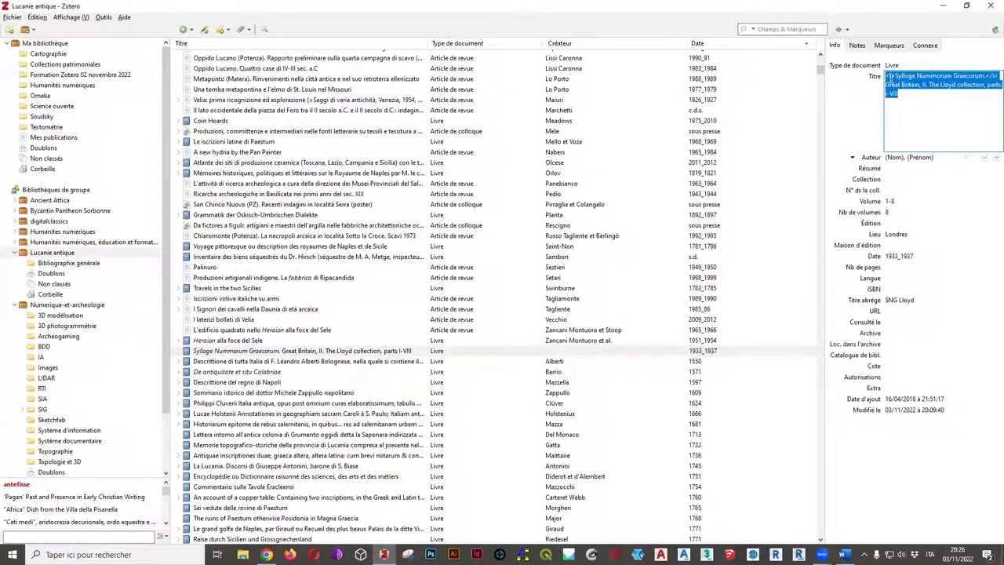
click(890, 78)
drag(896, 76, 885, 76)
key(Delete)
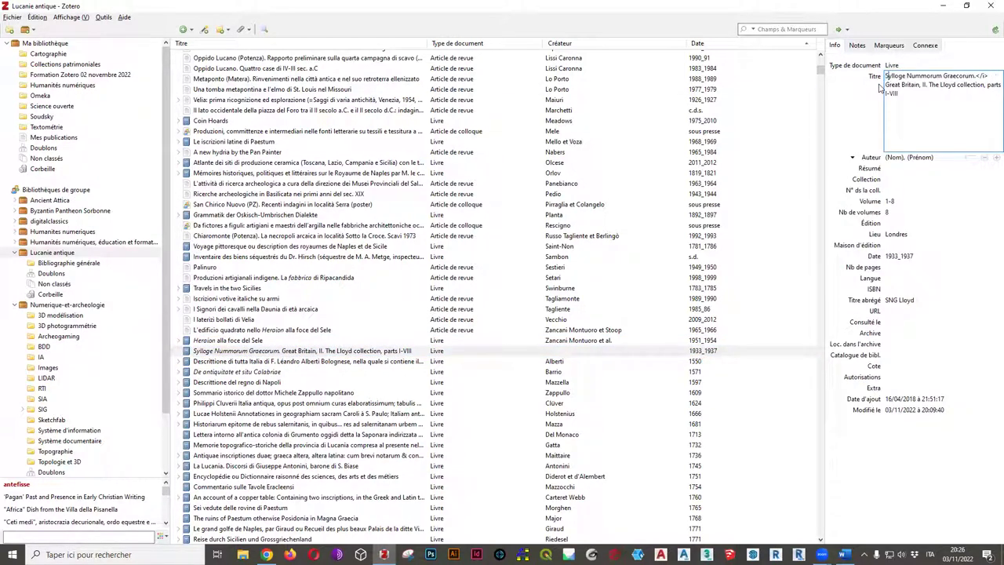
key(Right)
key(Right)
key(Right)
key(Right)
key(Right)
key(Right)
key(Right)
key(Right)
key(Right)
key(Right)
key(Right)
key(Right)
key(Right)
key(Right)
key(Right)
key(Right)
key(Right)
key(Delete)
key(Delete)
key(Delete)
key(Delete)
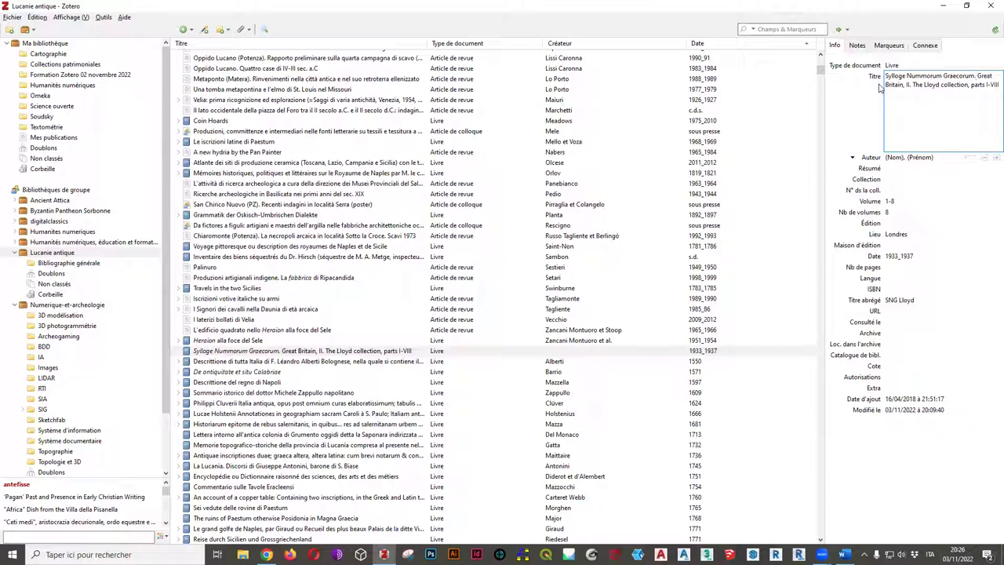
key(Tab)
key(Tab)
key(Tab)
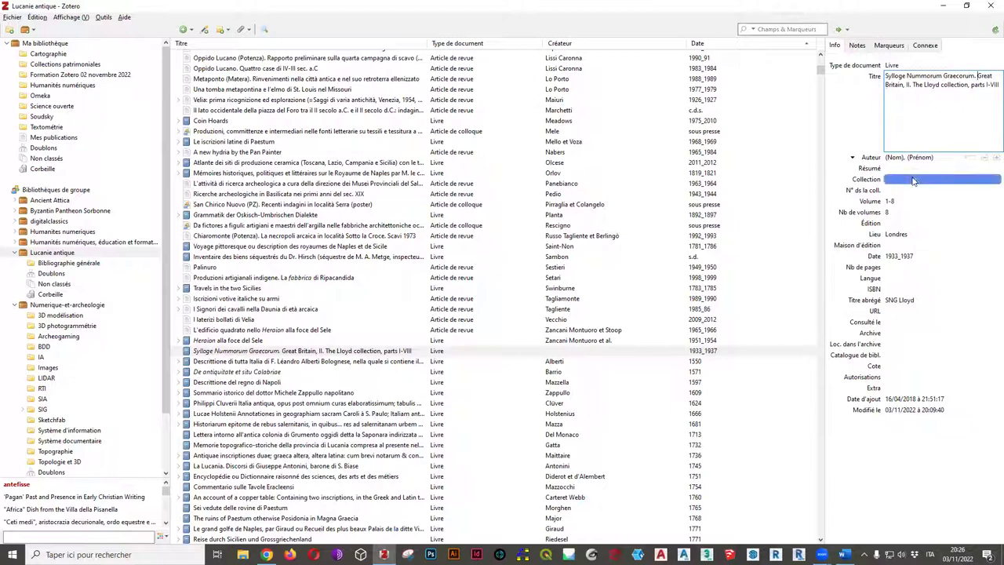
Create a bibliography from the untagged Sylloge Nummorum Graecorum book and paste it below the last reference in Word, highlighting its series title
right_click(278, 351)
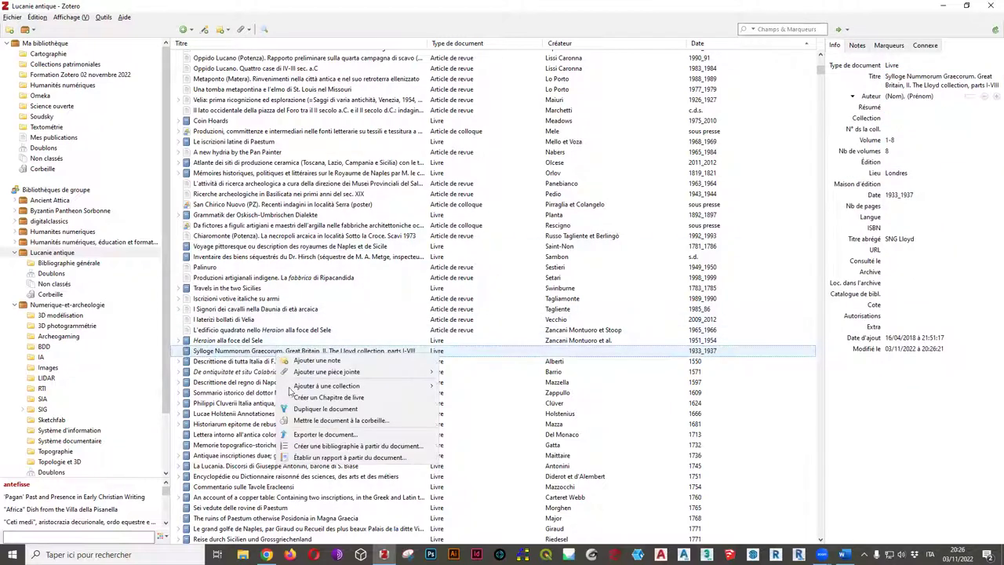
click(345, 445)
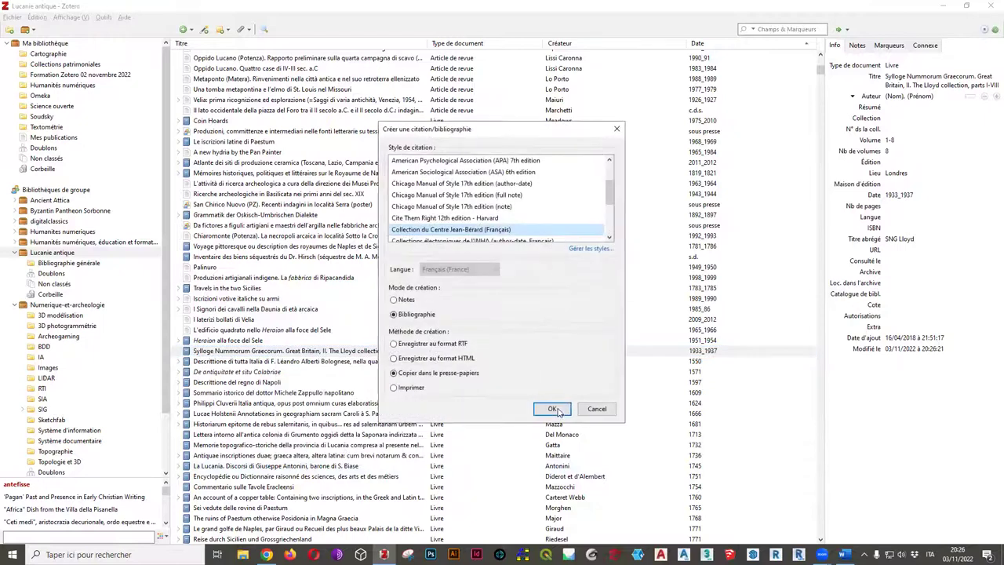
click(549, 471)
click(844, 555)
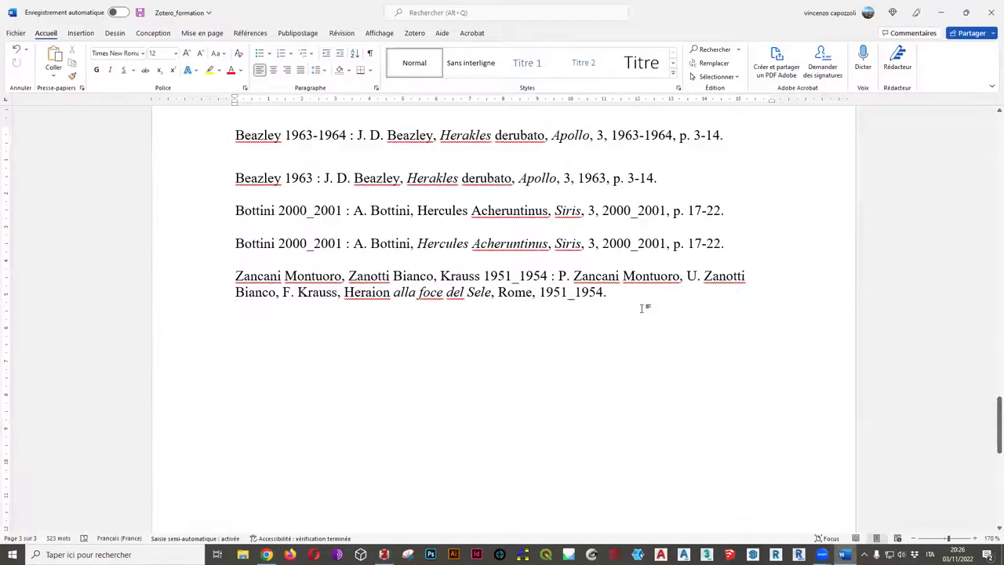
text(SNG Lloyd 1933_1937 : Sylloge Nummorum Graecorum. Great Britain, II. The Lloyd collection, parts I-VIII, Londres, 1933_1937.)
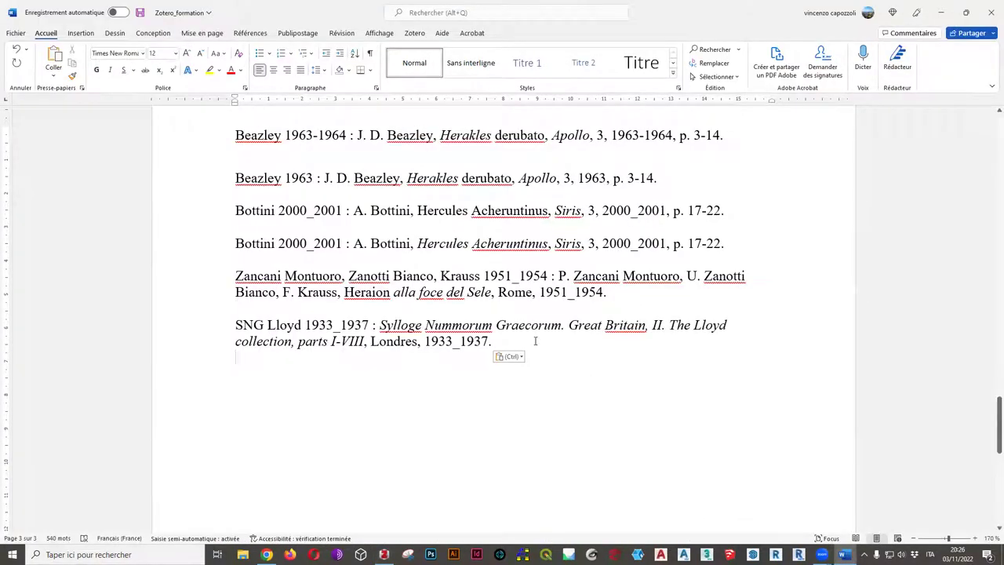
drag(380, 324, 562, 329)
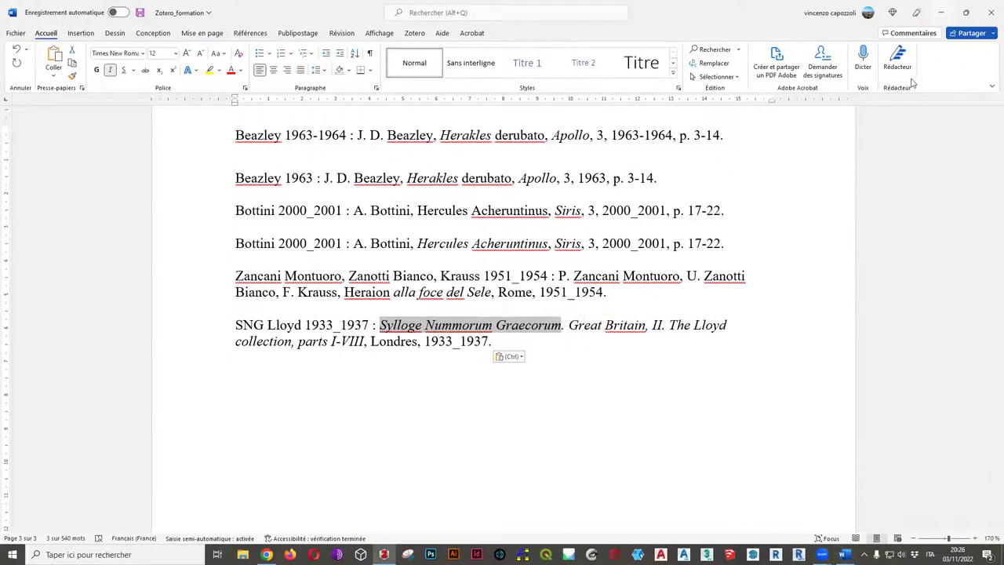
Switch to Zotero and wrap only "Sylloge Nummorum Graecorum." in the book's title in italic tags, <i> and </i>
click(886, 76)
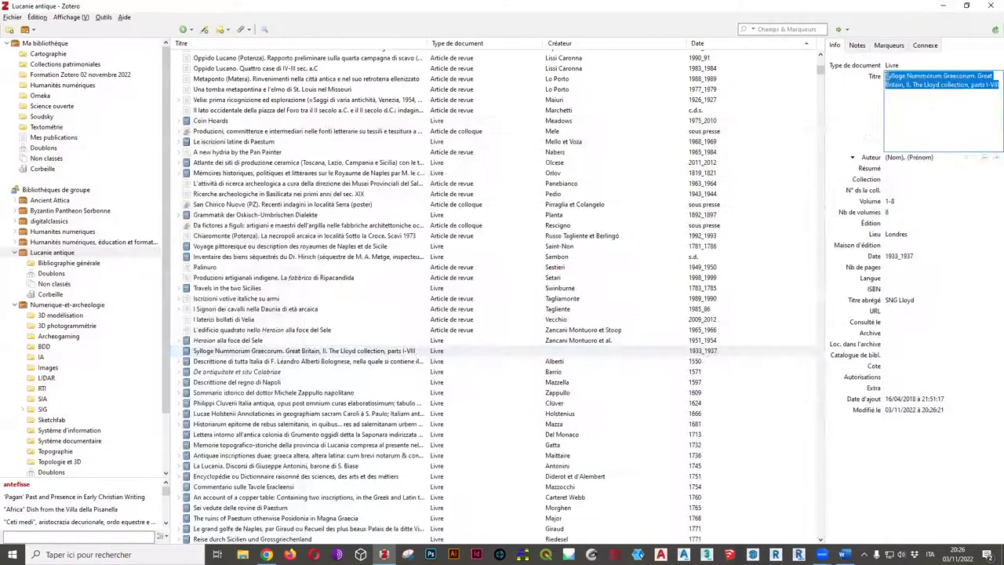
click(888, 91)
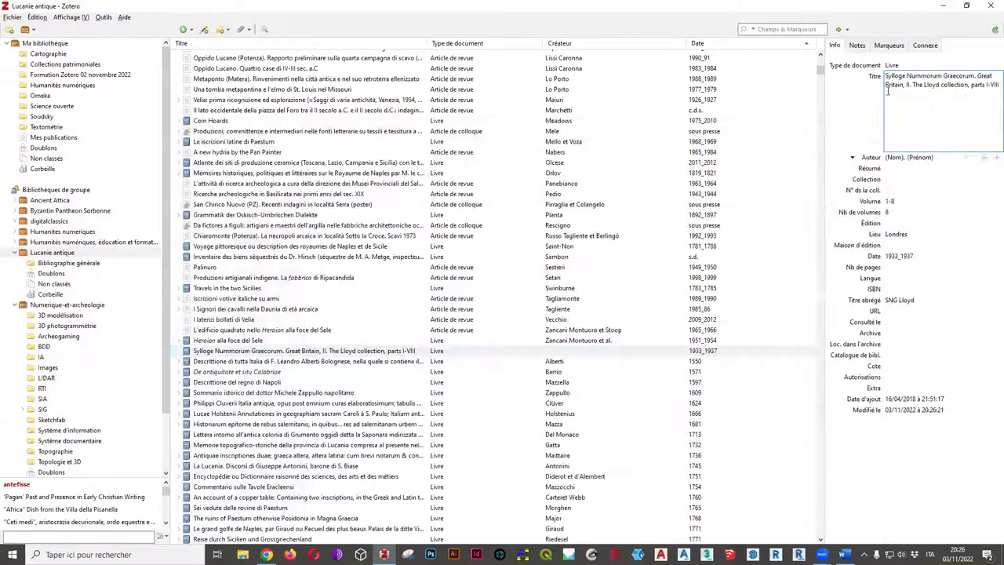
text(<i>)
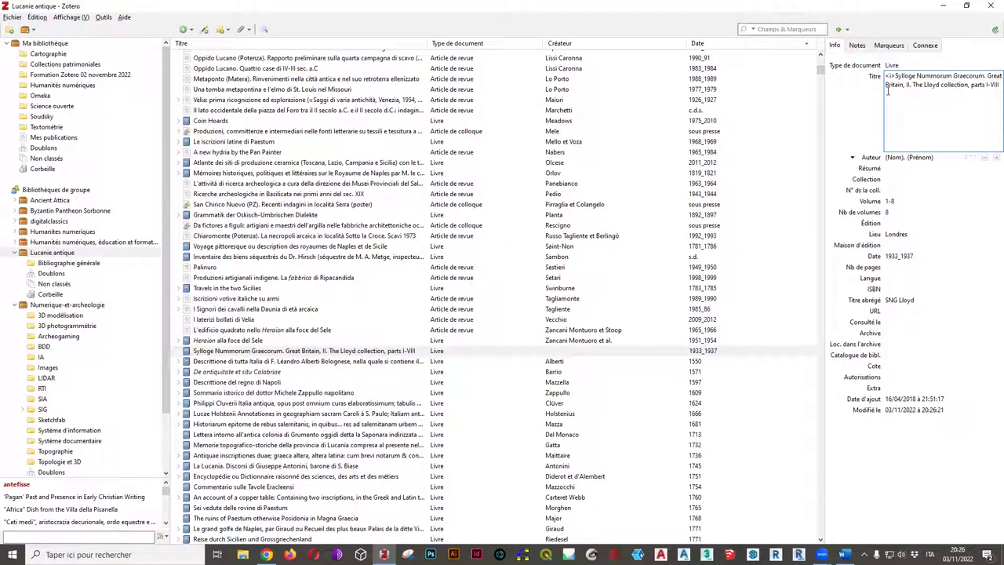
text(<)
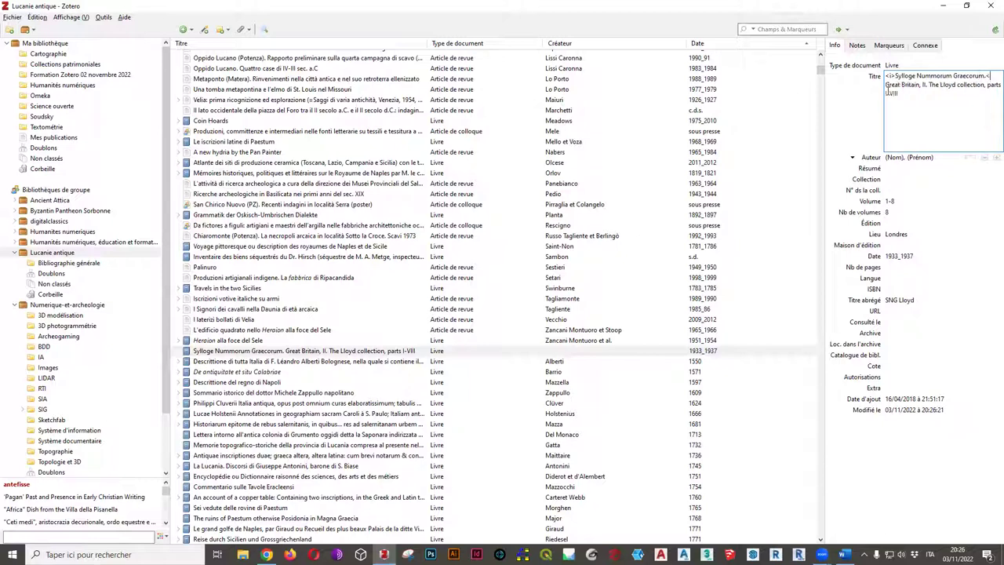
text(/i>)
click(920, 213)
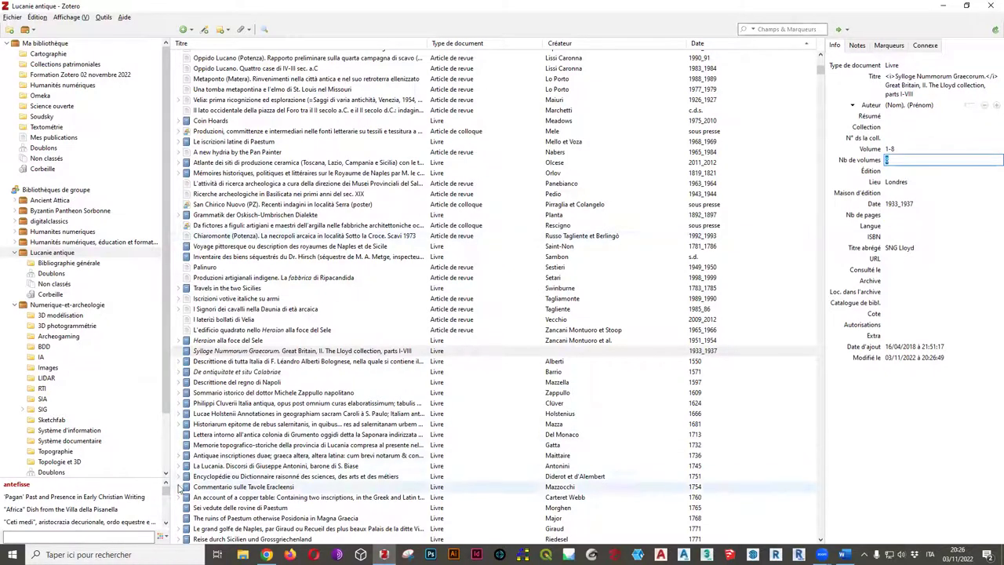
Create a new bibliography from the retagged Sylloge book and paste it below the previous SNG Lloyd reference in Word, highlighting its series title
right_click(226, 354)
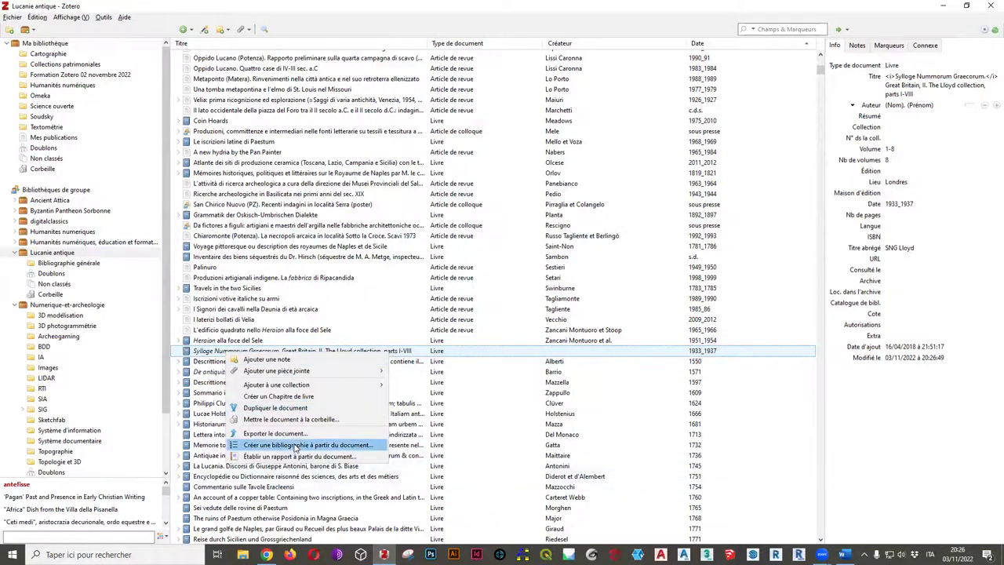
click(295, 447)
key(Return)
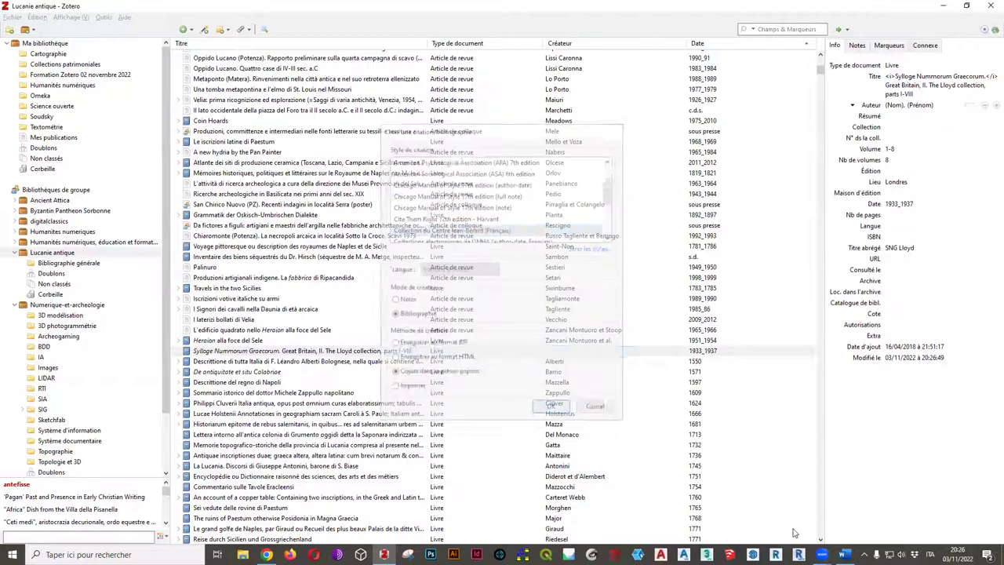
click(843, 555)
text(SNG Lloyd 1933_1937 : Sylloge Nummorum Graecorum. Great Britain, II. The Lloyd collection, parts I-VIII, Londres, 1933_1937.)
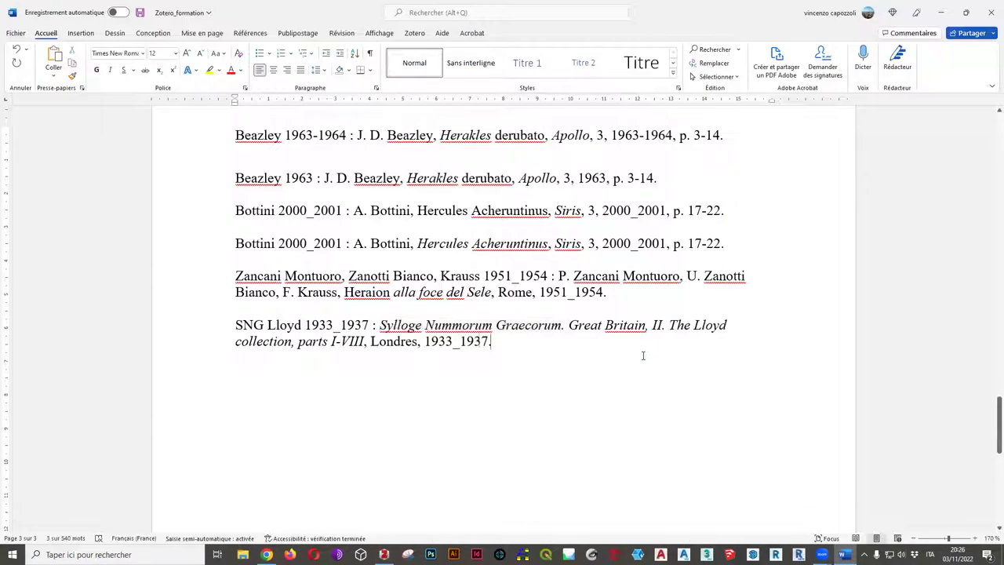
key(Return)
text(SNG Lloyd 1933_1937 : Sylloge Nummorum Graecorum. Great Britain, II. The Lloyd collection, parts I-VIII, Londres, 1933_1937.)
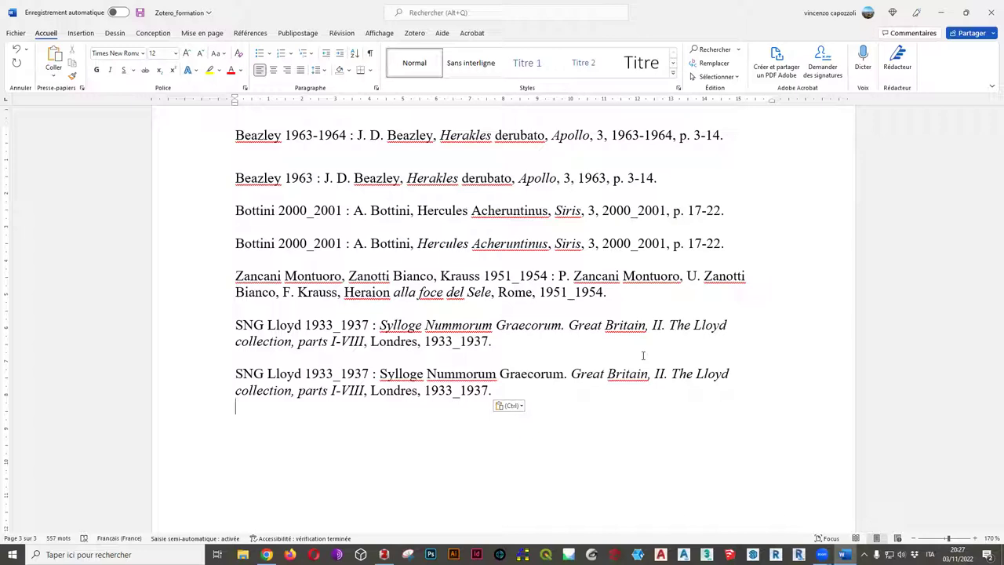
drag(381, 375, 554, 376)
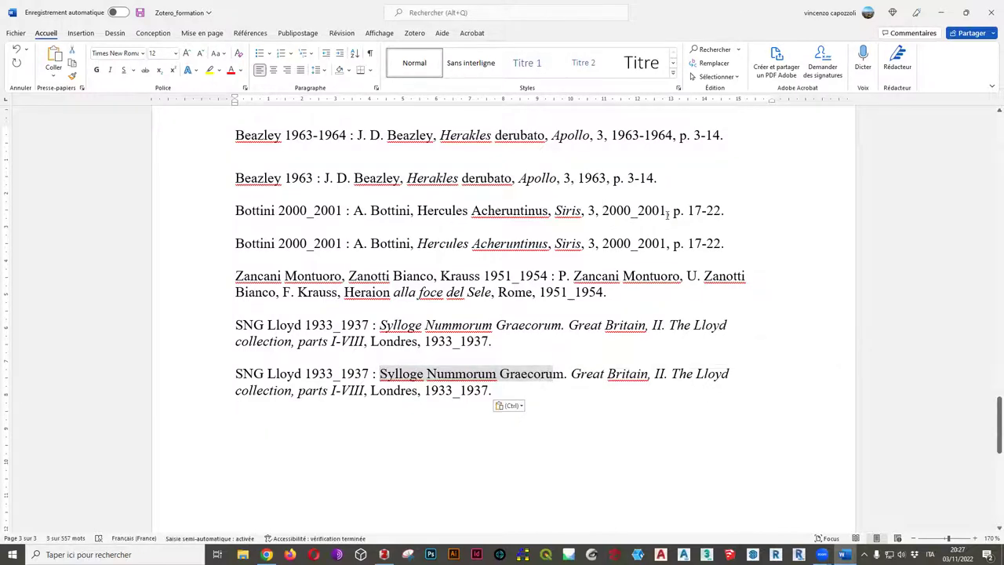
Replace every underscore with a hyphen throughout the Word document and check the bibliography pages
double_click(668, 213)
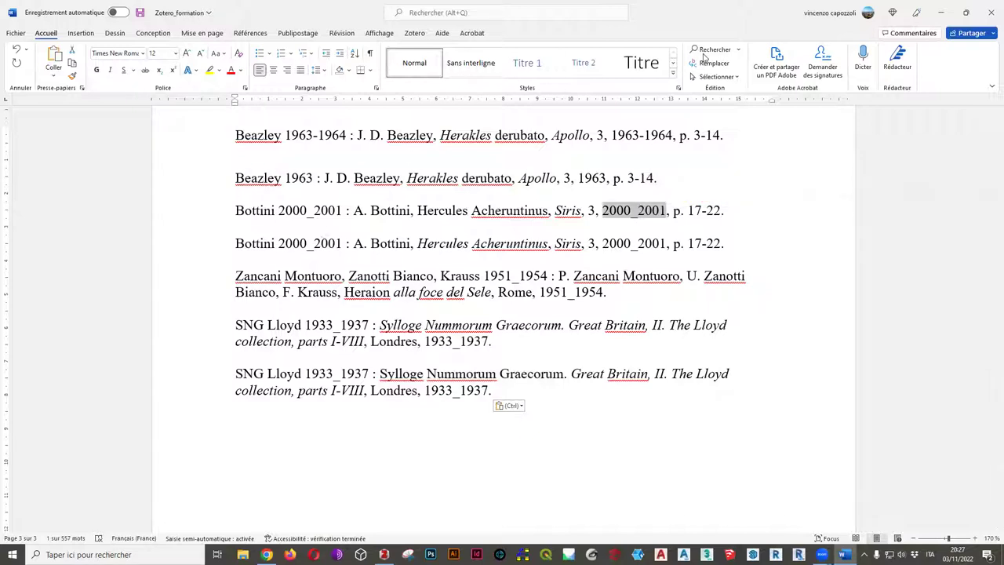
click(711, 63)
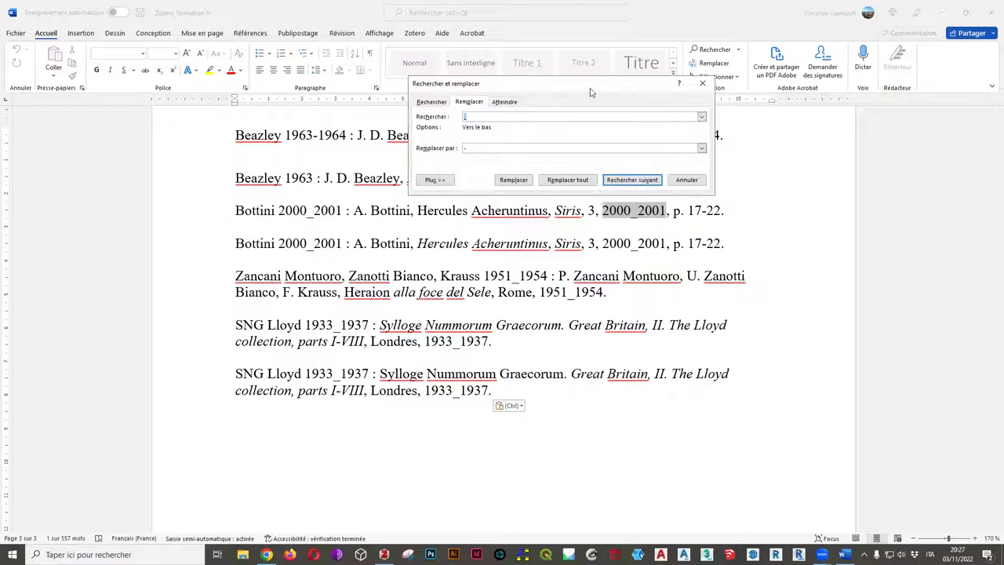
drag(594, 90, 876, 46)
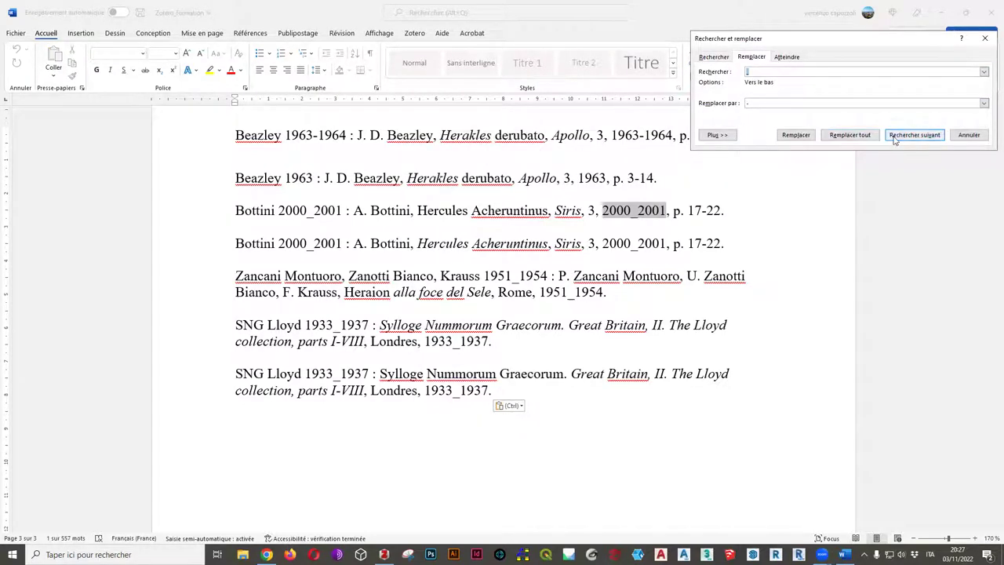
click(851, 135)
click(476, 310)
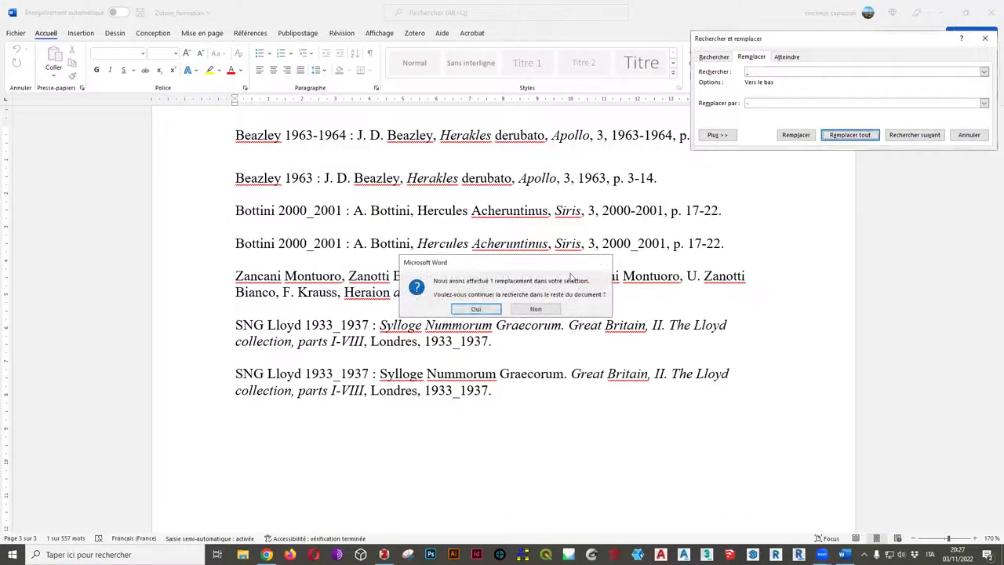
click(477, 309)
click(514, 308)
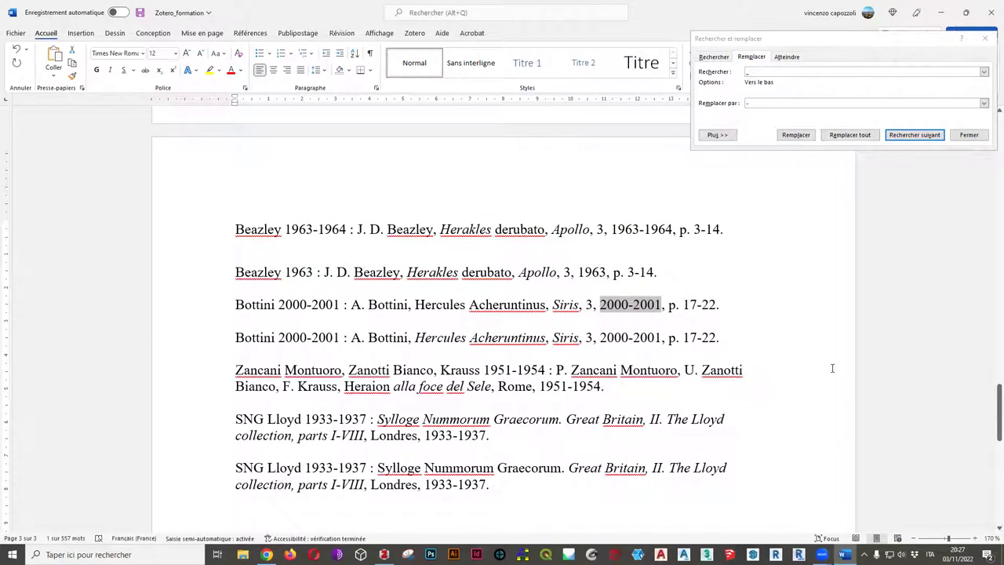
scroll(832, 368, up, 15)
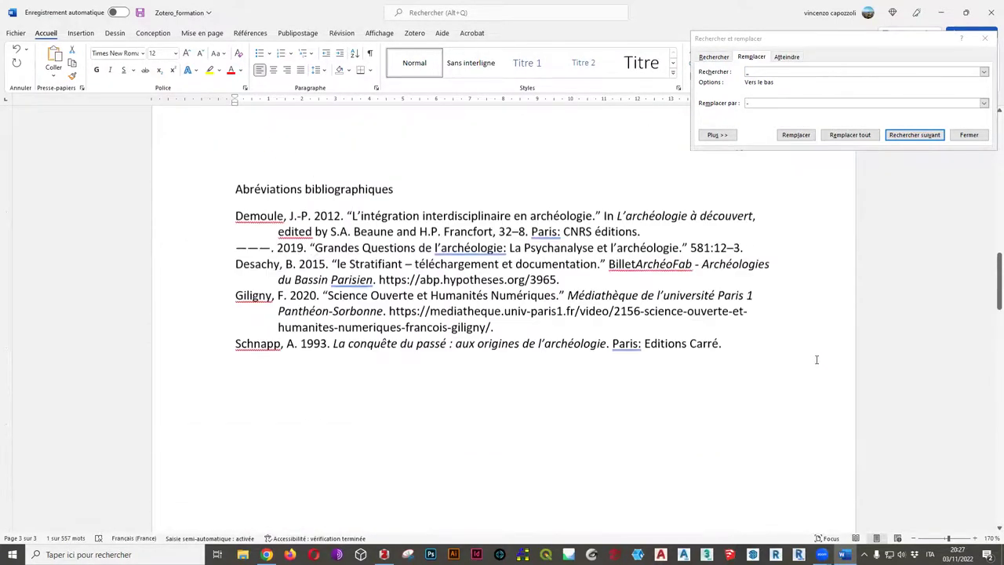
scroll(538, 405, down, 4)
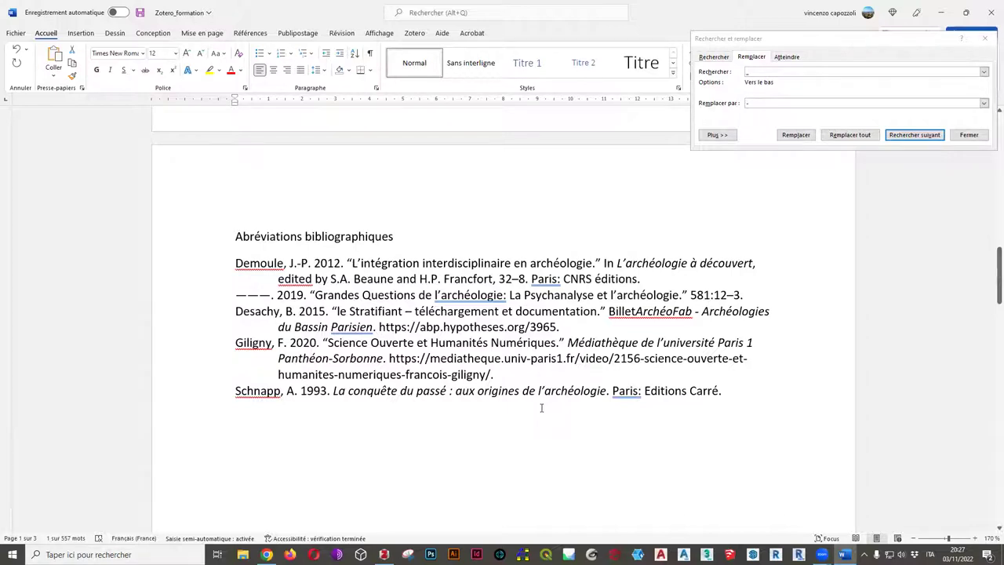
scroll(542, 408, down, 5)
scroll(542, 408, down, 6)
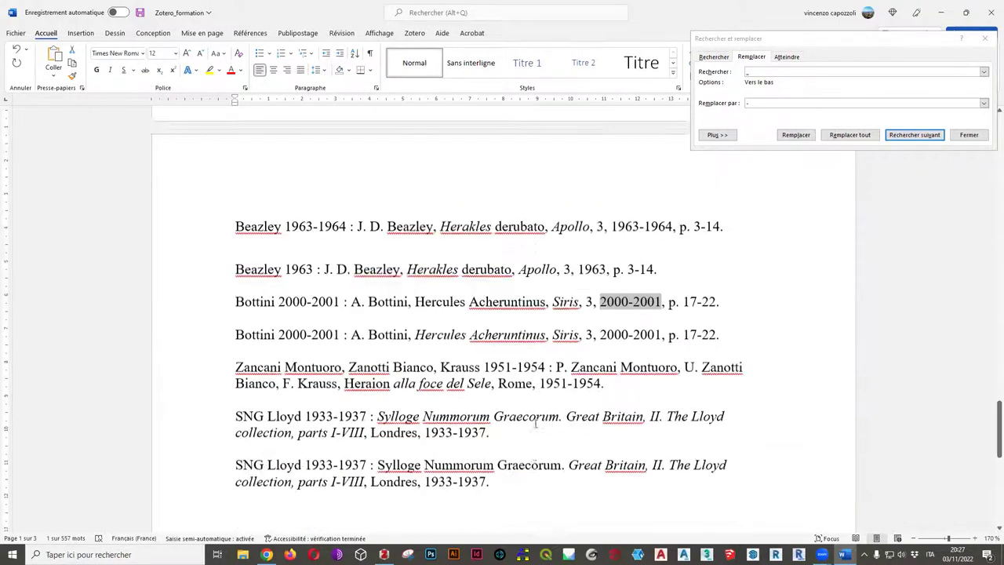
click(985, 39)
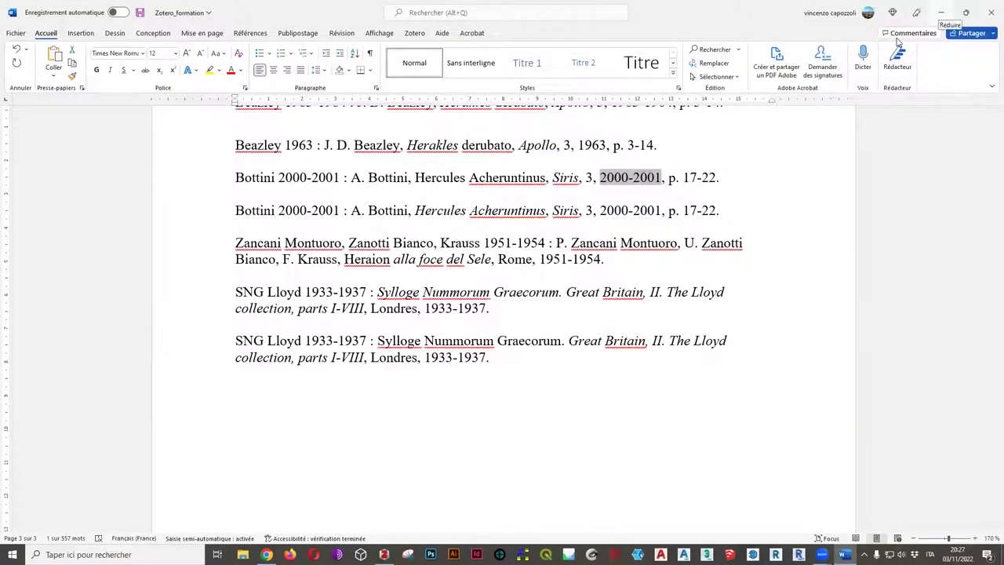
Switch to Zotero, sort the Lucanie antique items by document type and go to the conference articles (Article de colloque)
click(384, 555)
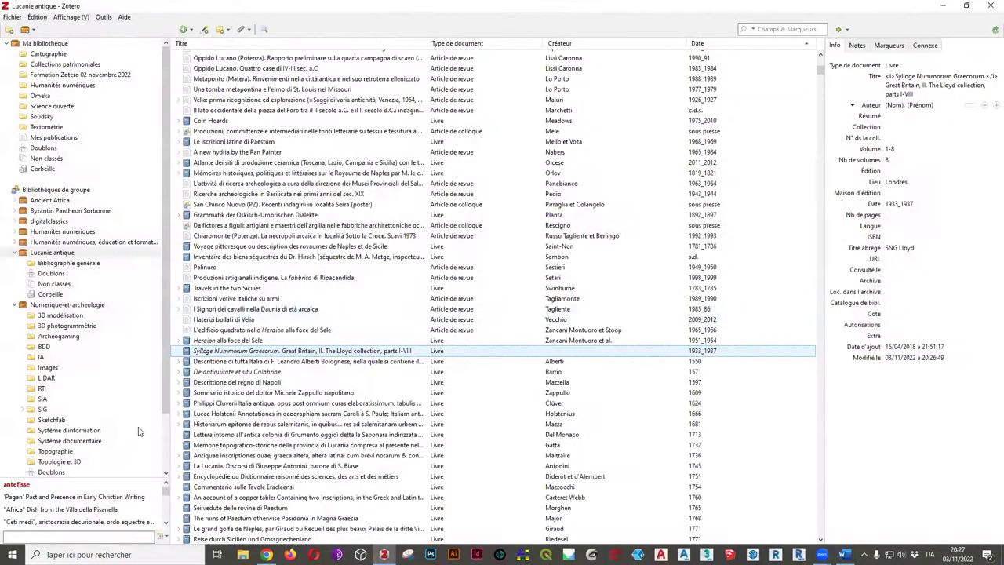
scroll(139, 430, down, 2)
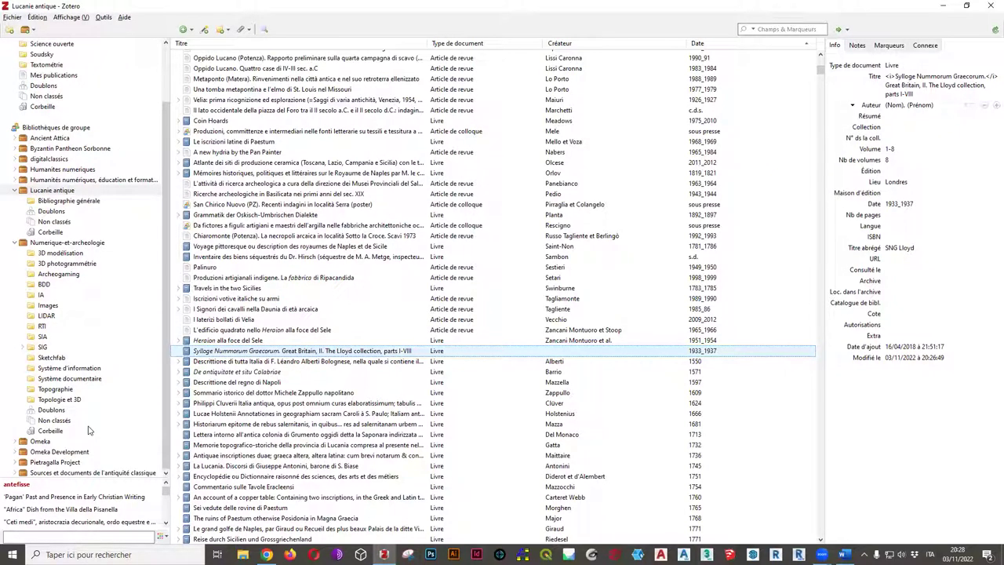
scroll(516, 187, up, 12)
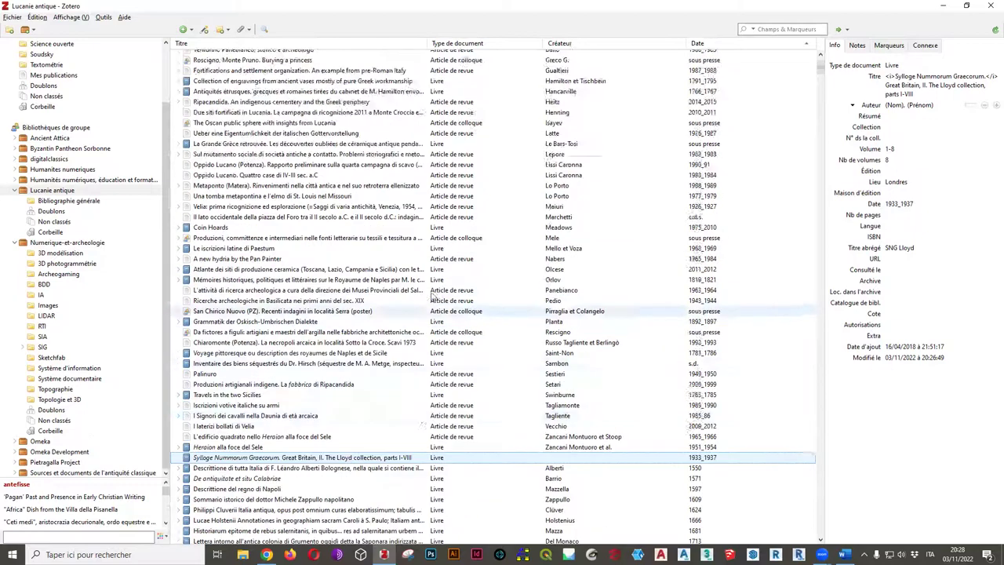
click(480, 44)
scroll(470, 197, down, 14)
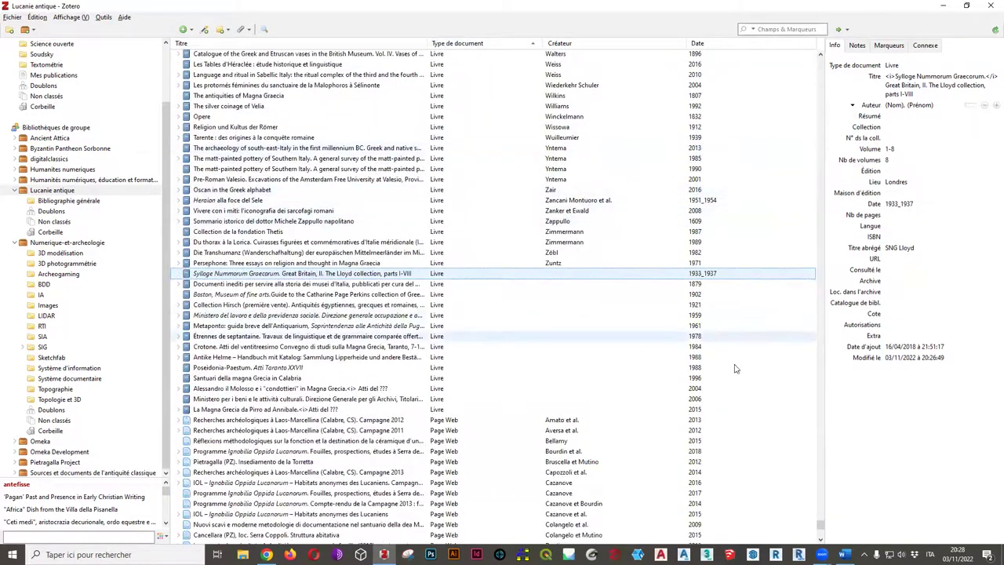
click(823, 527)
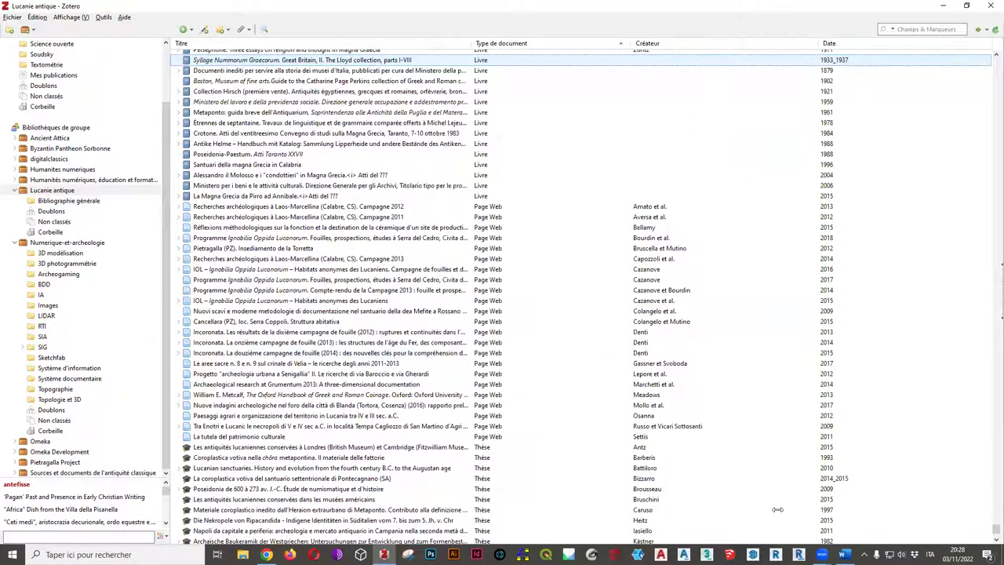
scroll(990, 300, up, 5)
click(989, 299)
scroll(745, 426, up, 5)
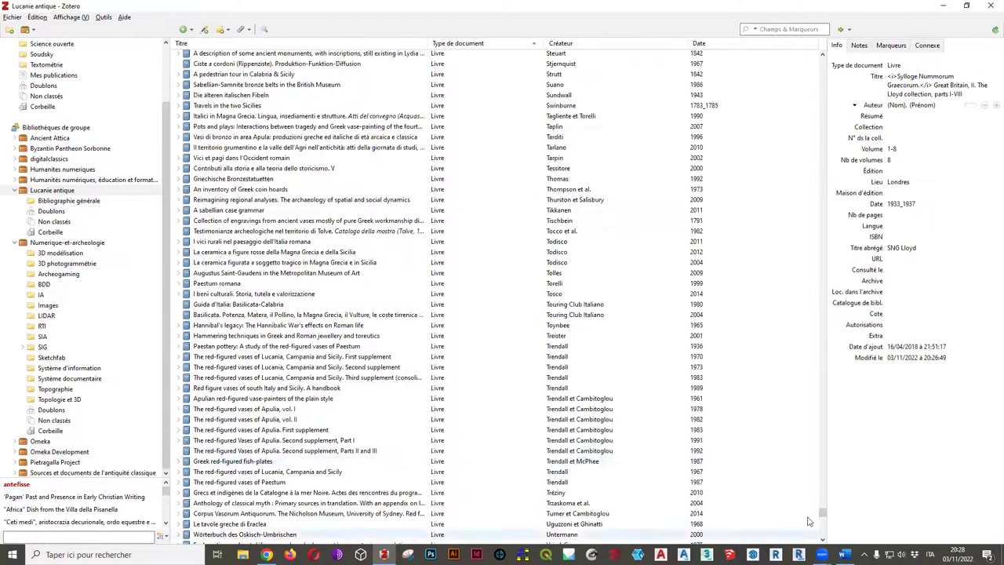
drag(822, 514, 822, 110)
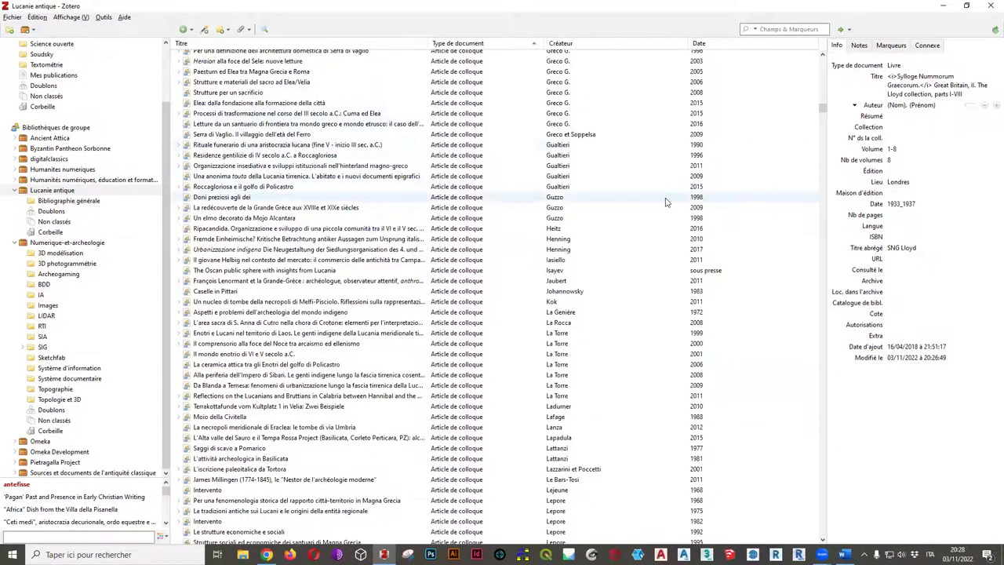
Compare the details of the 2015 conference articles "Elea: dalla fondazione alla formazione della città" and "Processi di trasformazione nel corso del III secolo a.C."
click(476, 104)
click(474, 113)
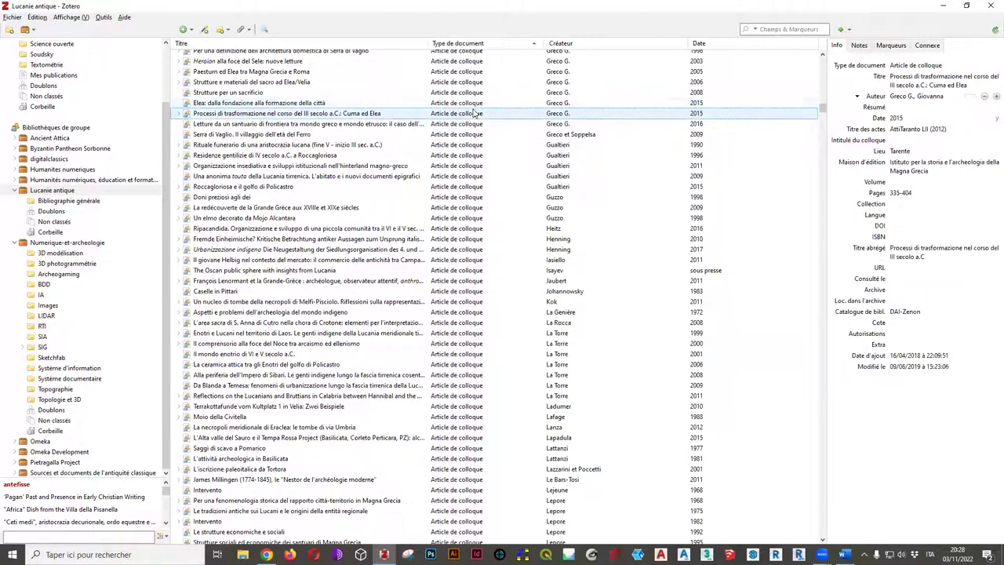
key(Up)
key(Down)
click(475, 102)
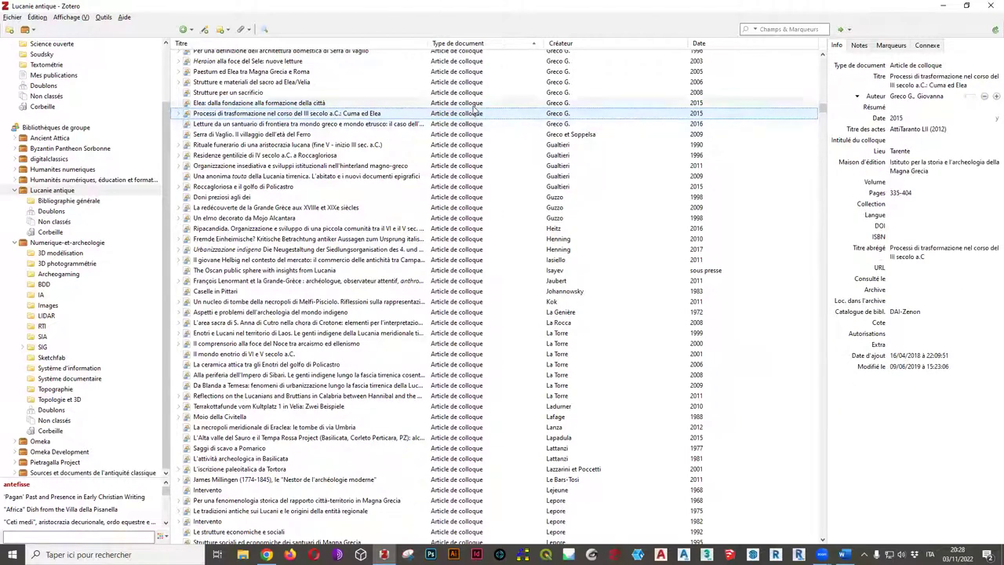
click(475, 114)
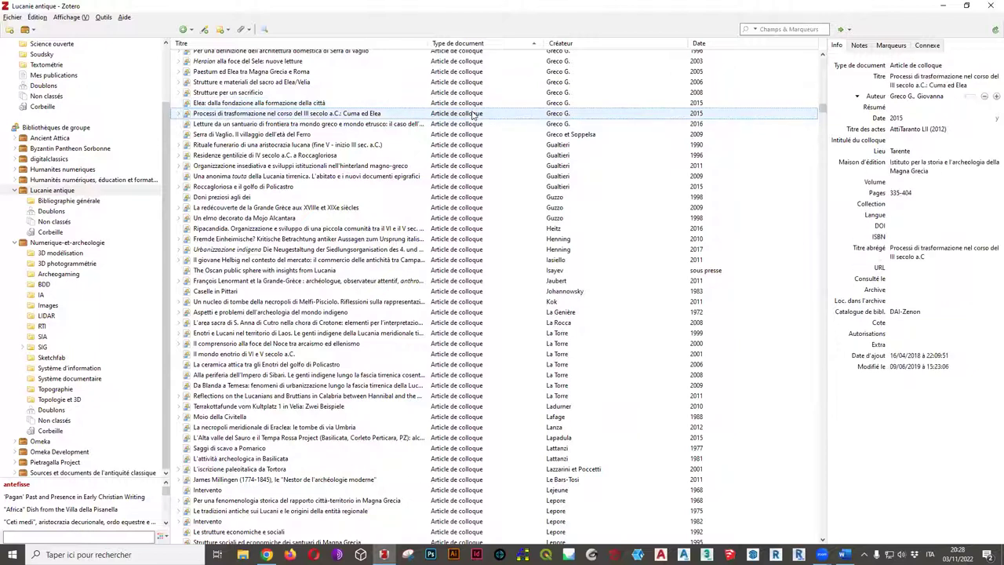
click(473, 106)
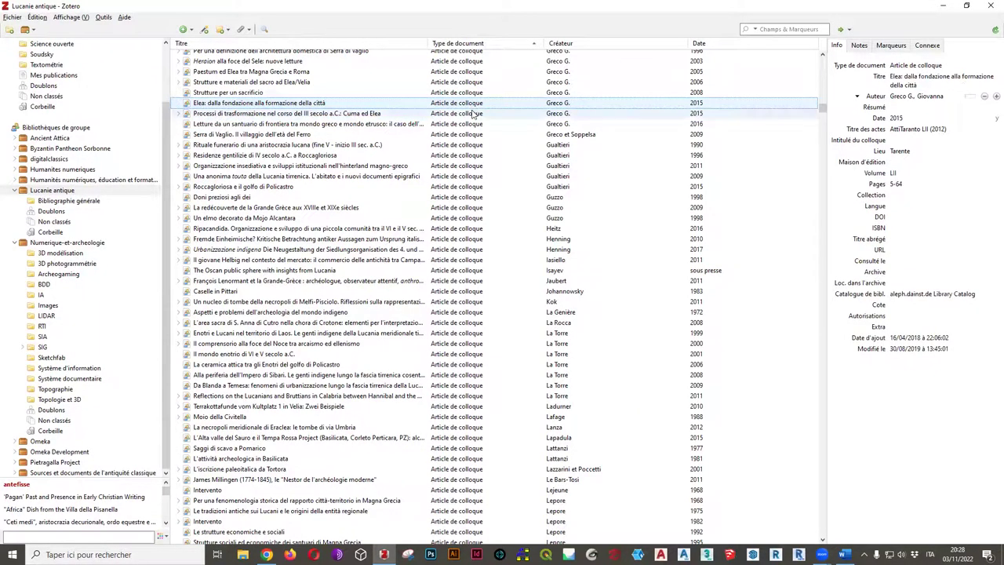
Review the volume, publisher and page fields of the two 2015 Greco conference articles and the available item commands
click(475, 114)
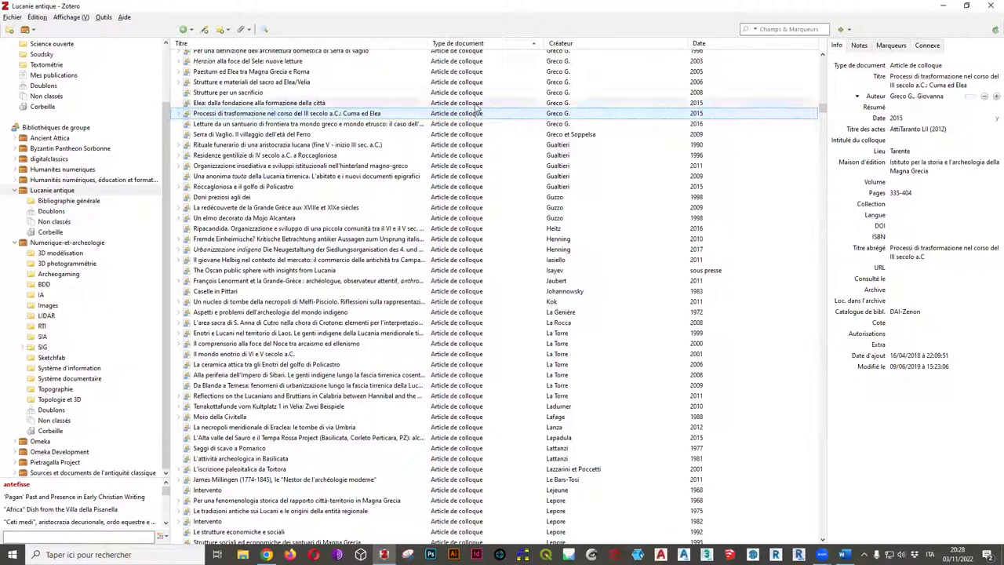
click(476, 106)
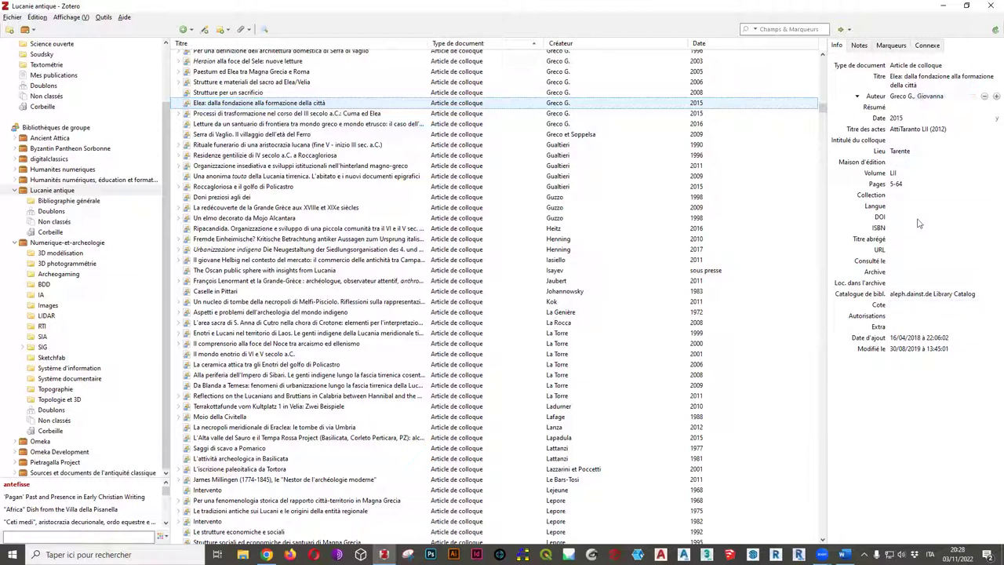
right_click(468, 105)
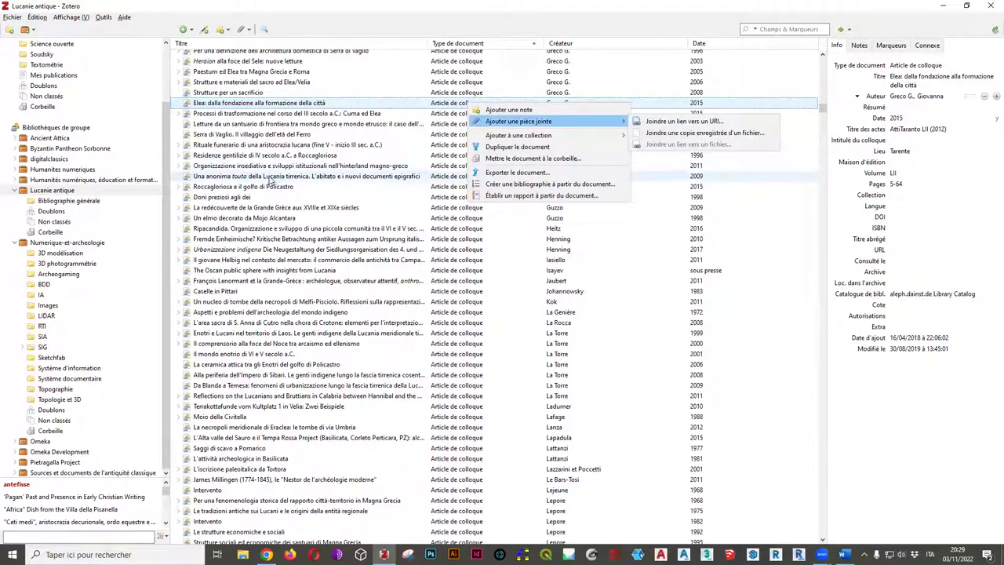
click(287, 115)
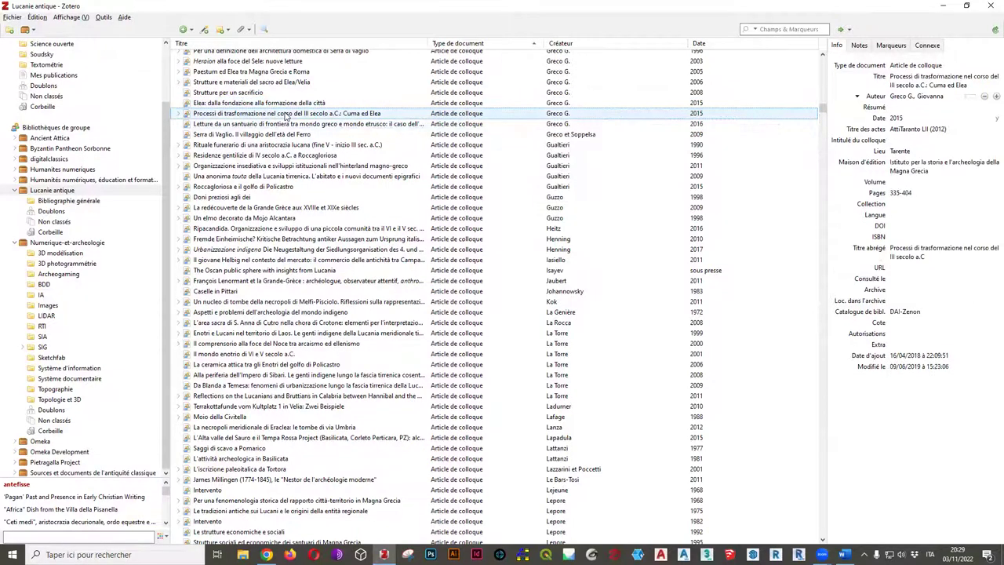
Open the Formation Zotero 02 novembre 2022 collection, and start a new group on the Zotero website, logging in with the saved account credentials
scroll(78, 146, up, 2)
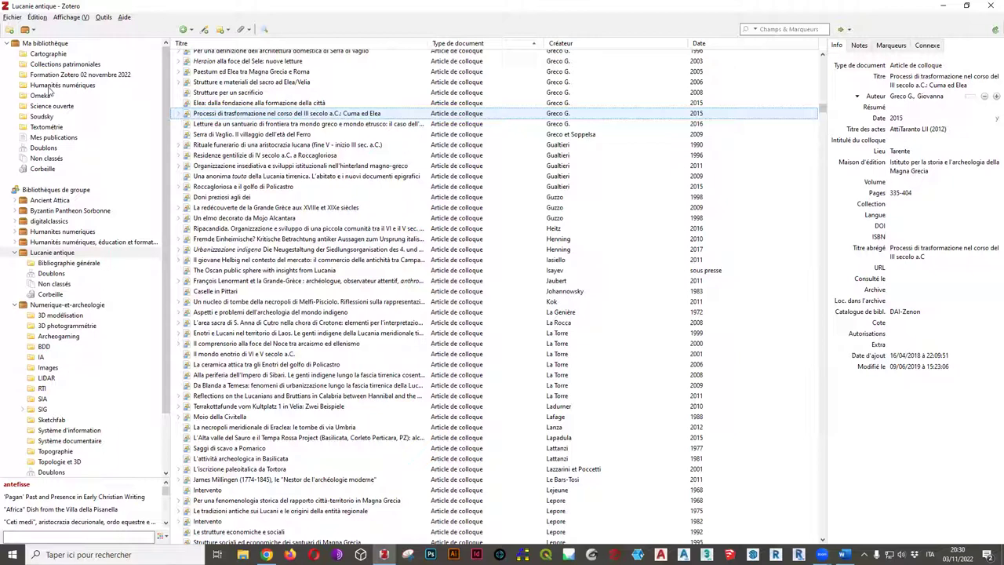
click(72, 77)
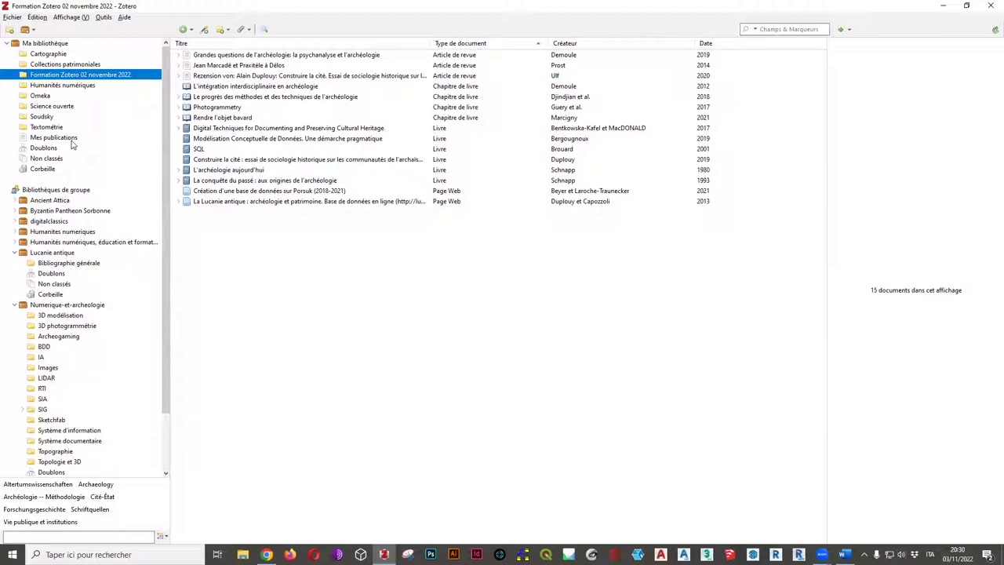
click(34, 31)
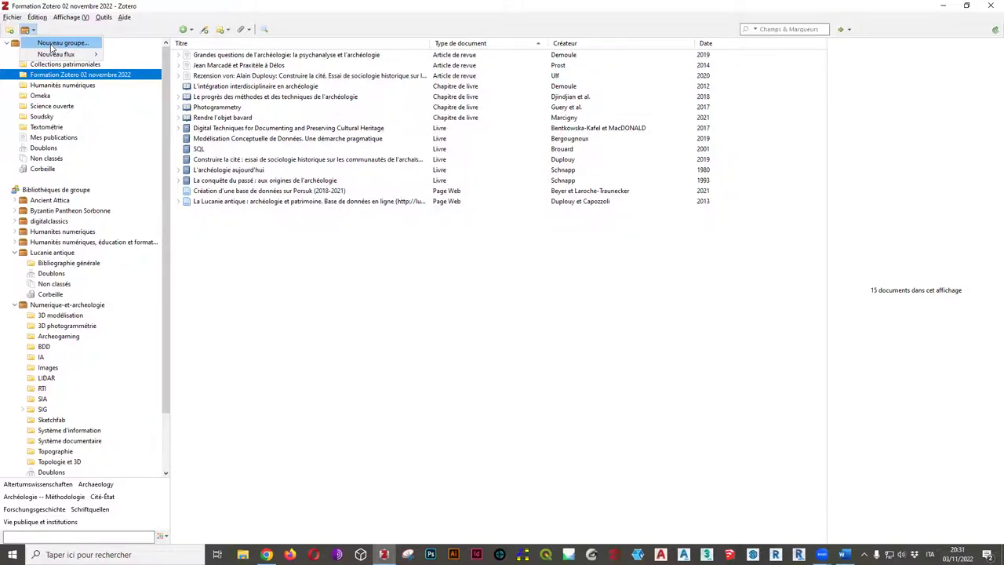
click(52, 44)
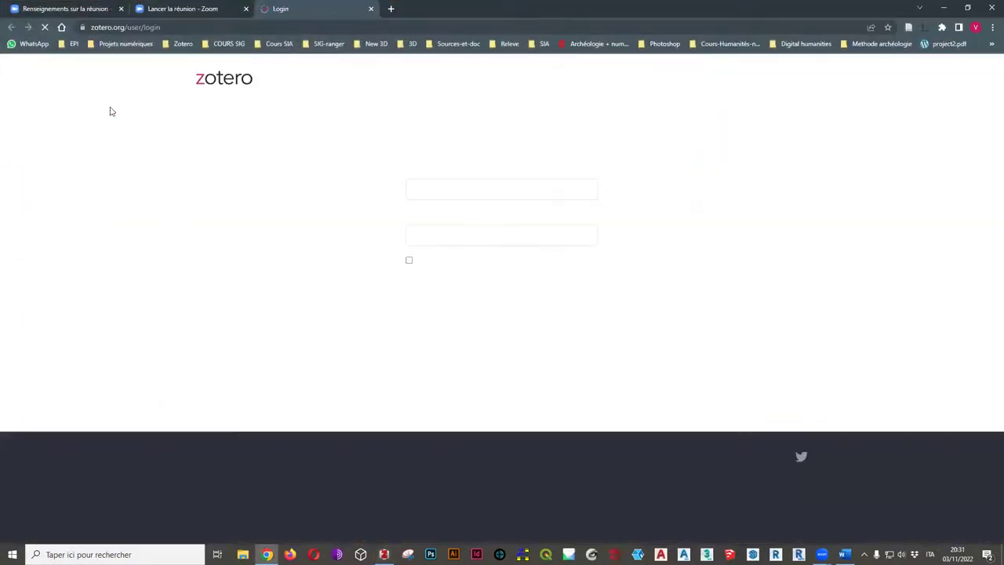
click(122, 8)
click(122, 8)
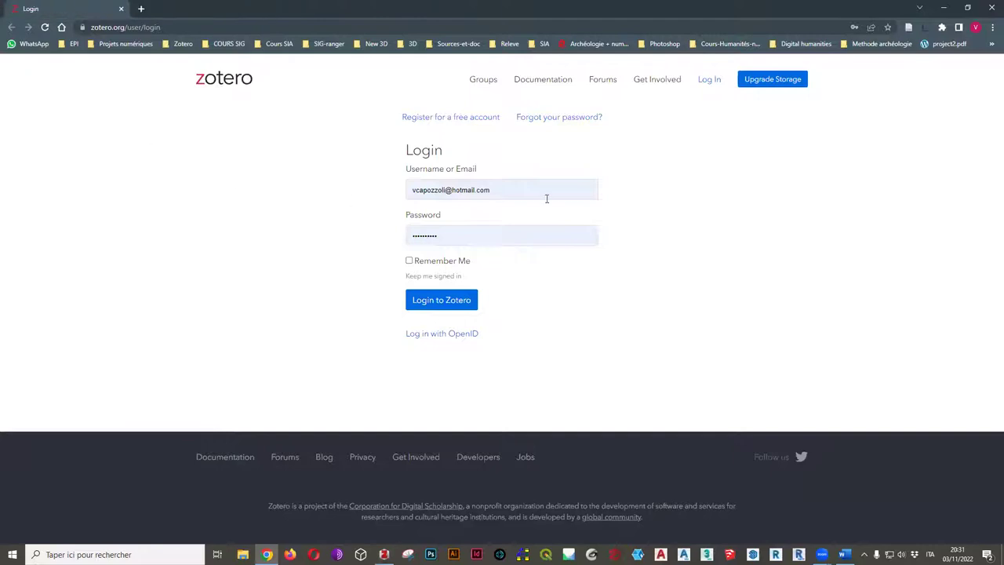
click(444, 303)
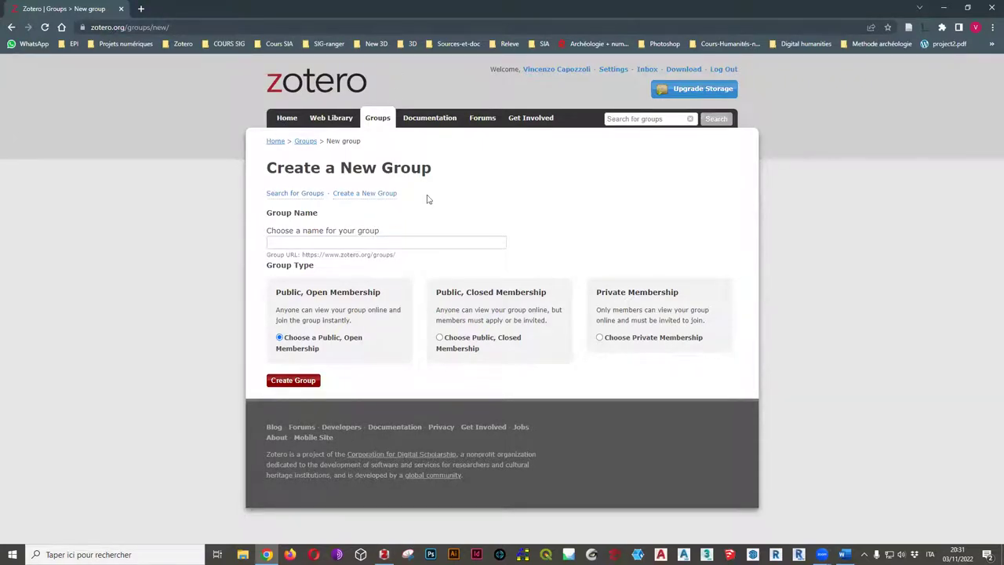
Name the new group "Formation en ligne"
drag(268, 170, 432, 170)
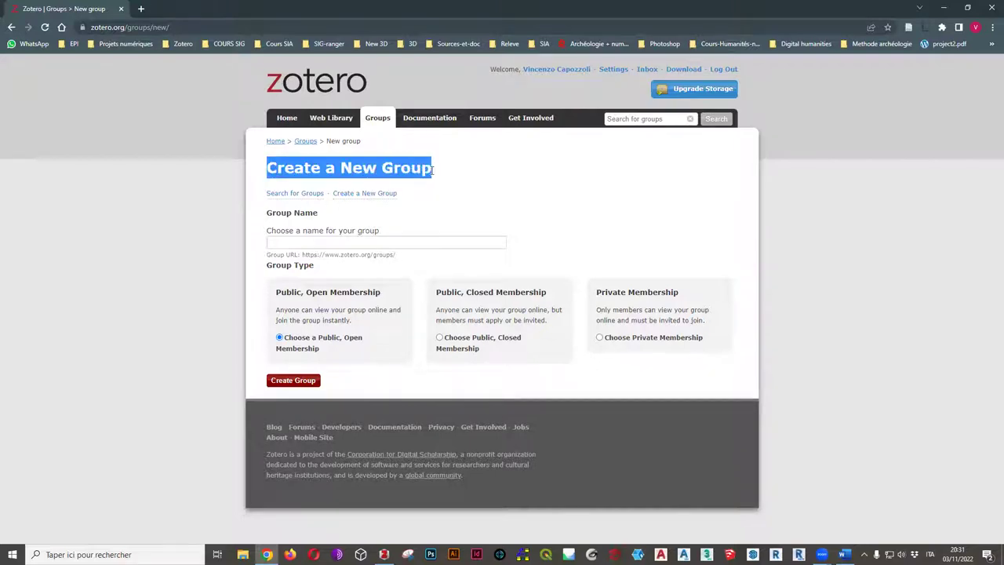
click(418, 242)
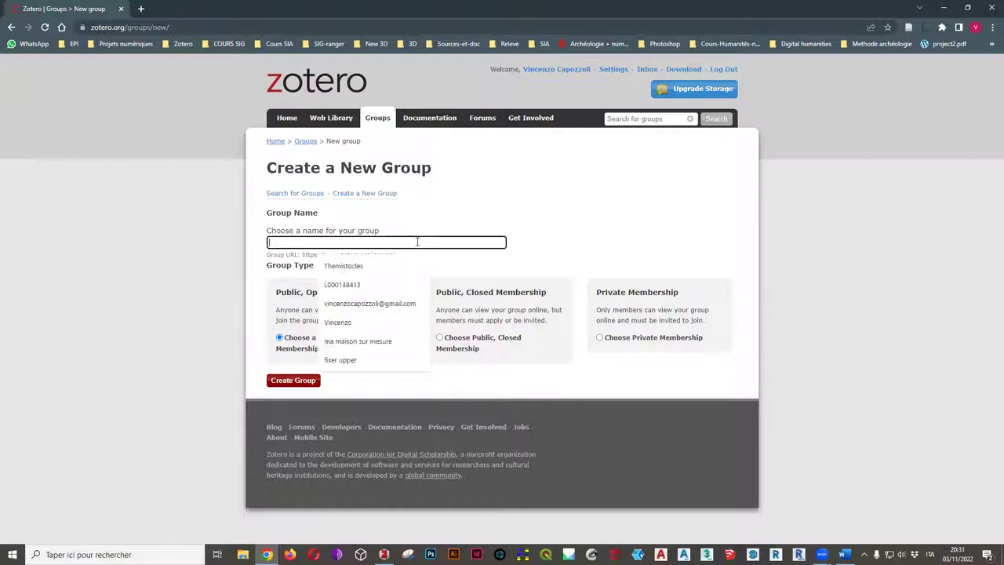
click(446, 225)
click(423, 243)
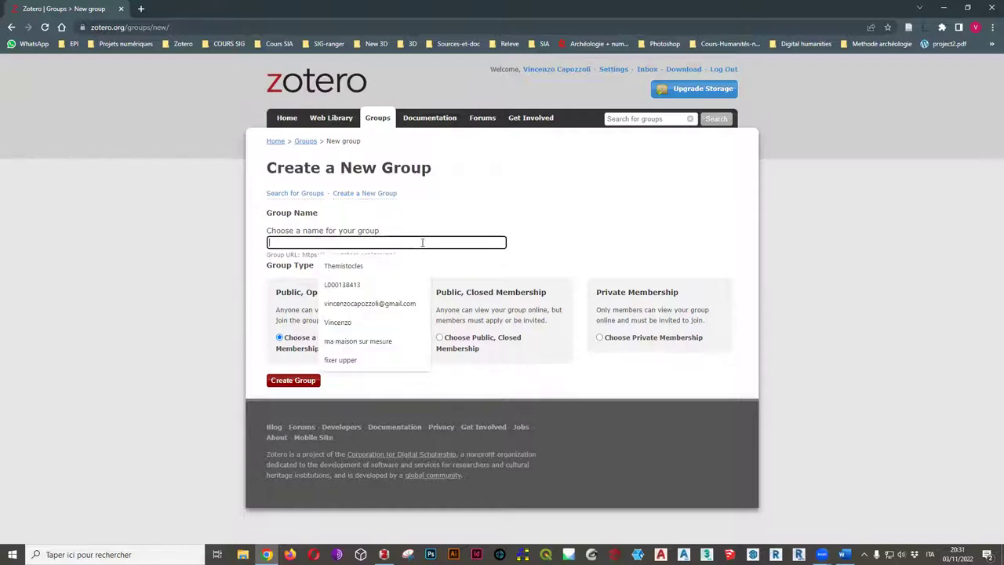
click(458, 224)
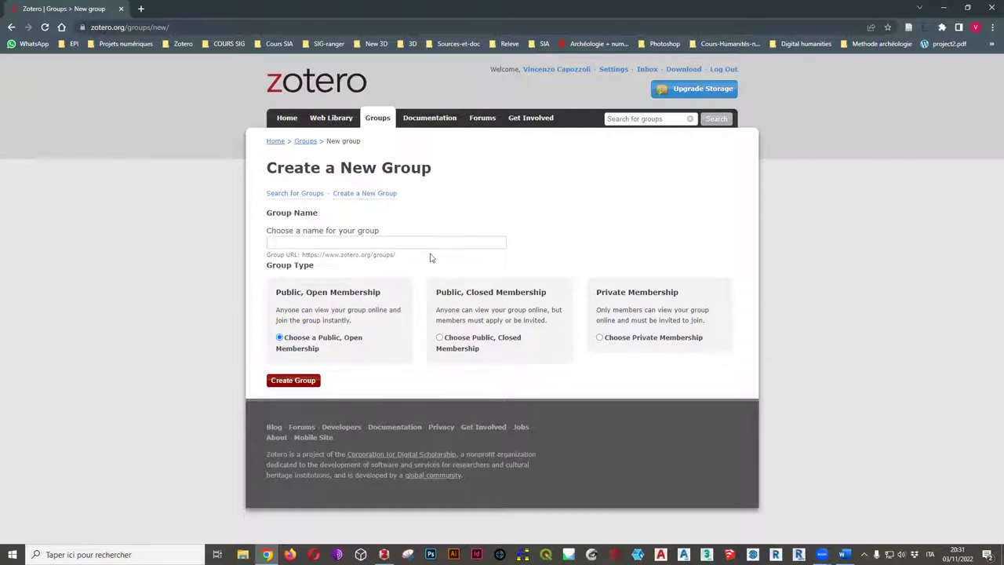
click(434, 242)
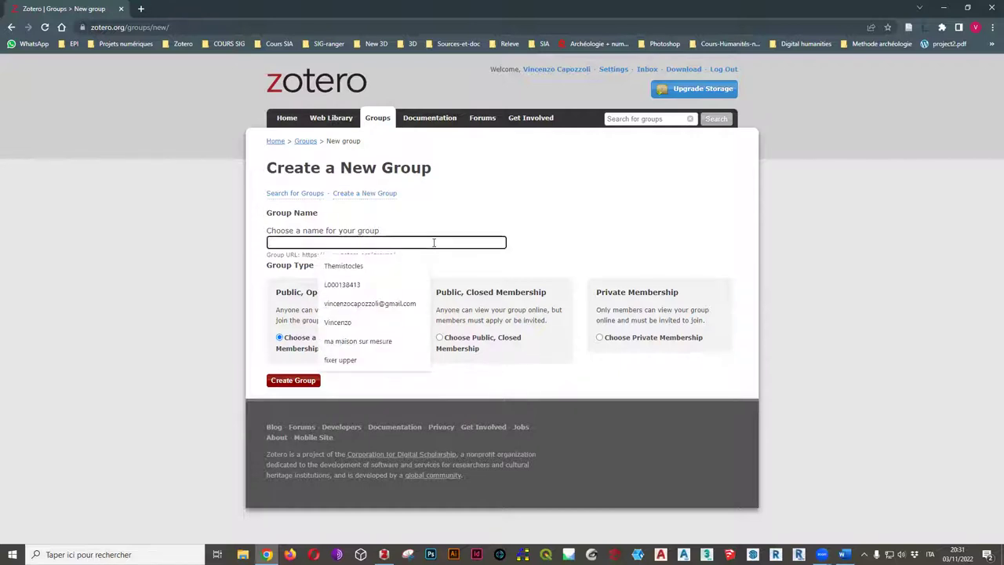
text(Form.a)
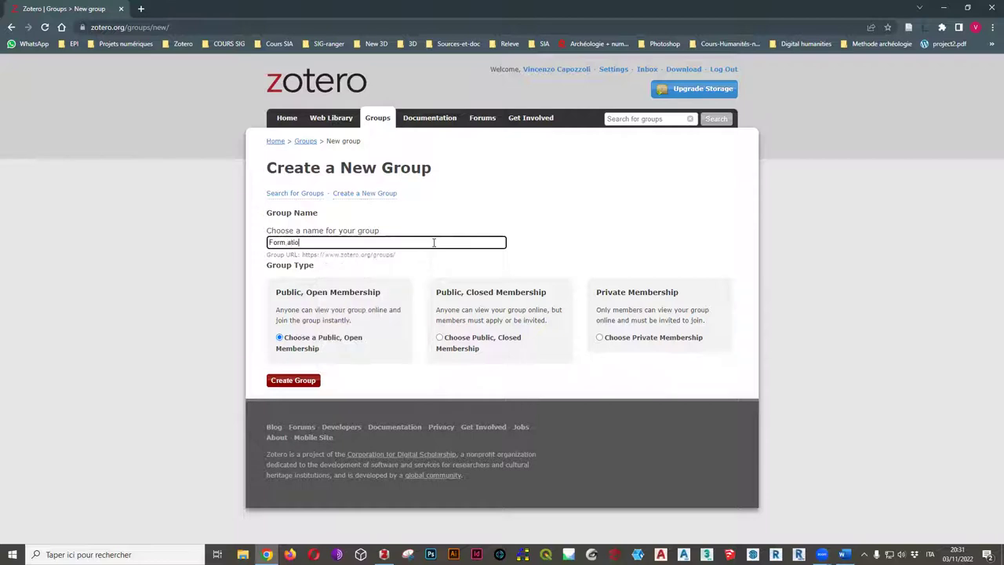
text(tion en ligne)
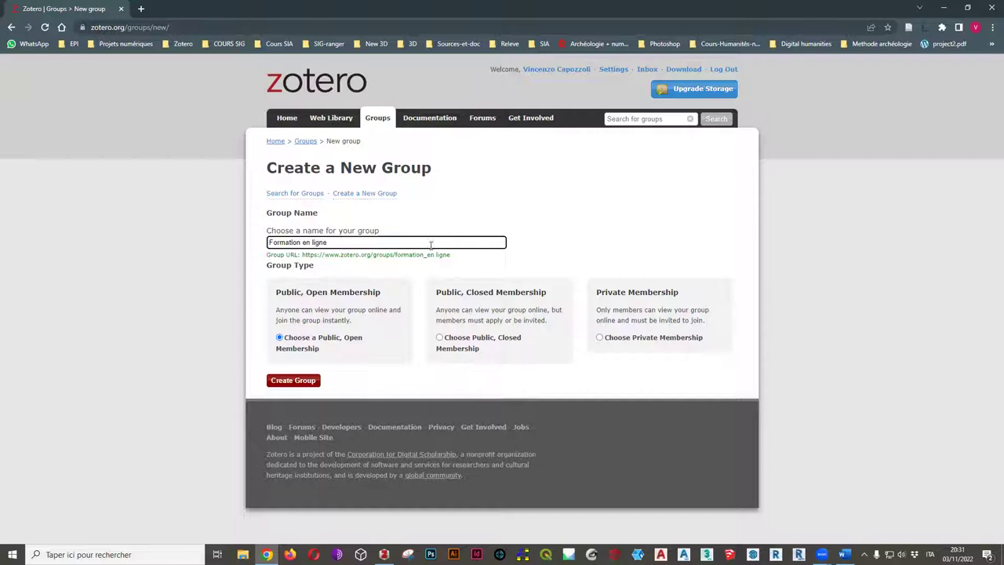
Check the group's URL and create the group with Public, Open Membership
drag(452, 258, 304, 259)
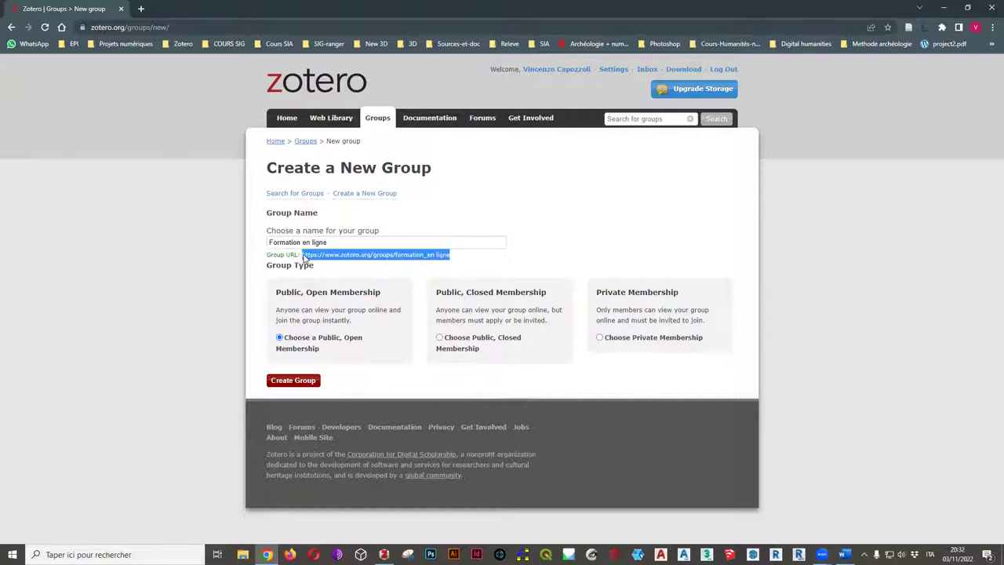
click(429, 259)
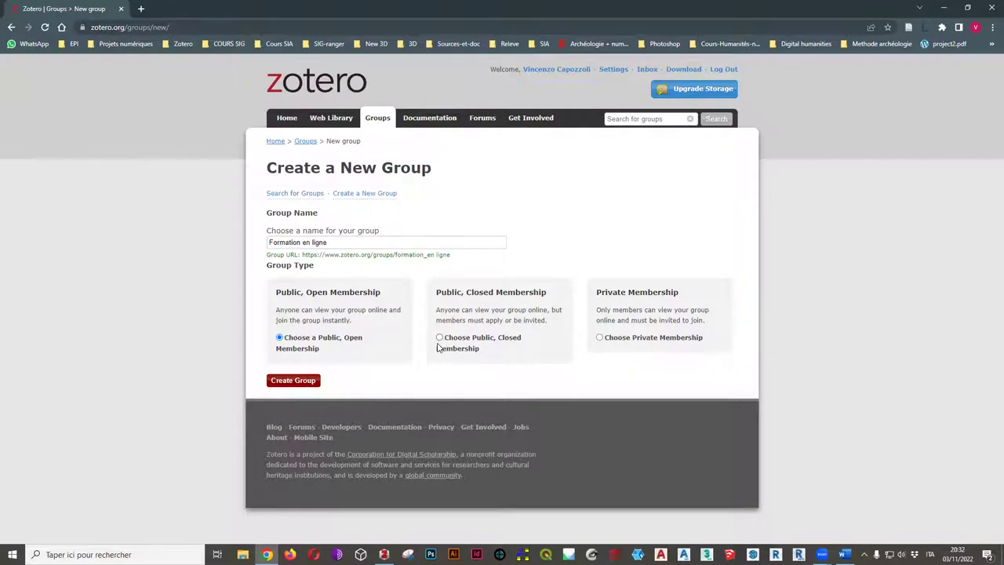
click(302, 382)
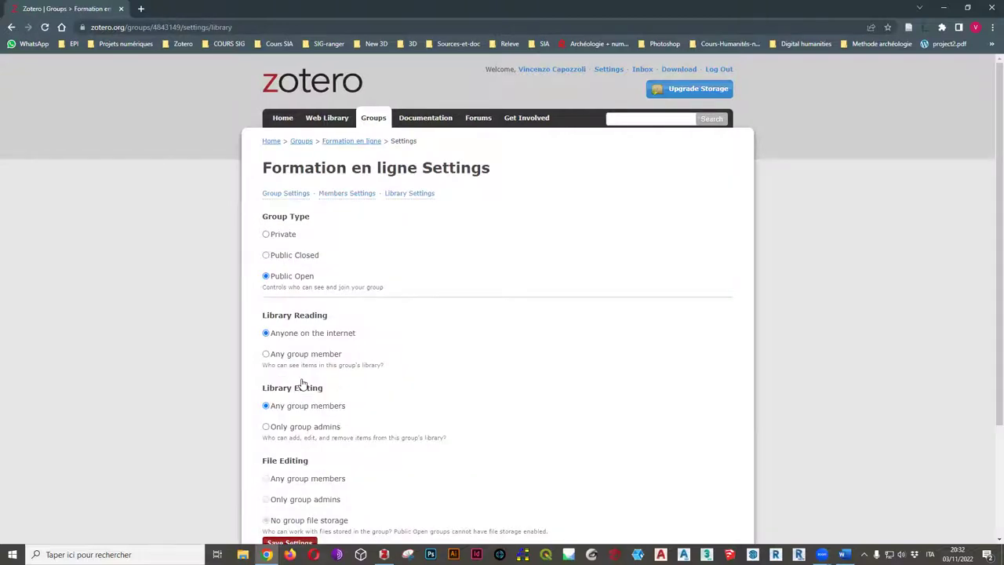
Set the group's library reading to Anyone on the internet and library editing to Only group admins, and save the settings
scroll(303, 339, down, 2)
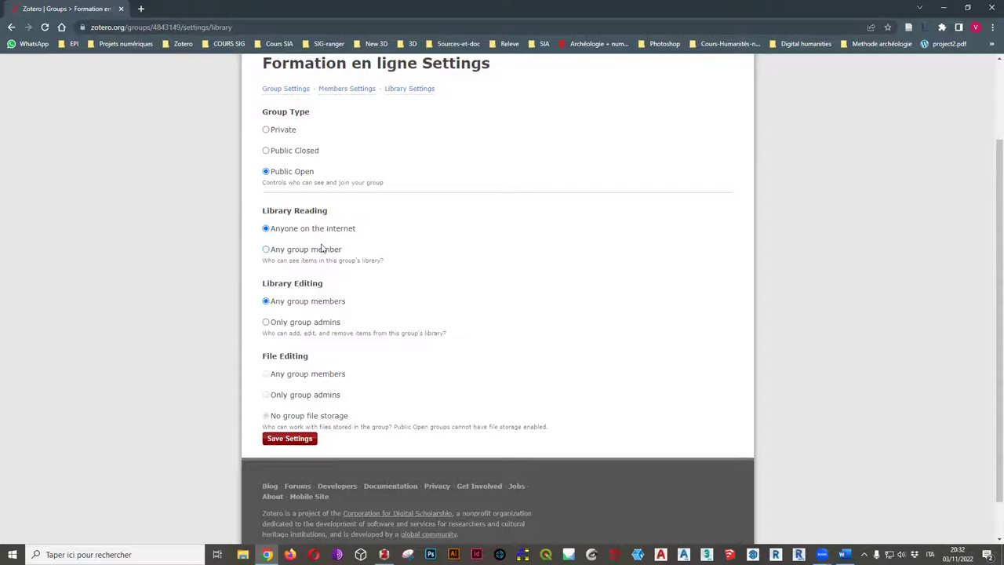
click(319, 253)
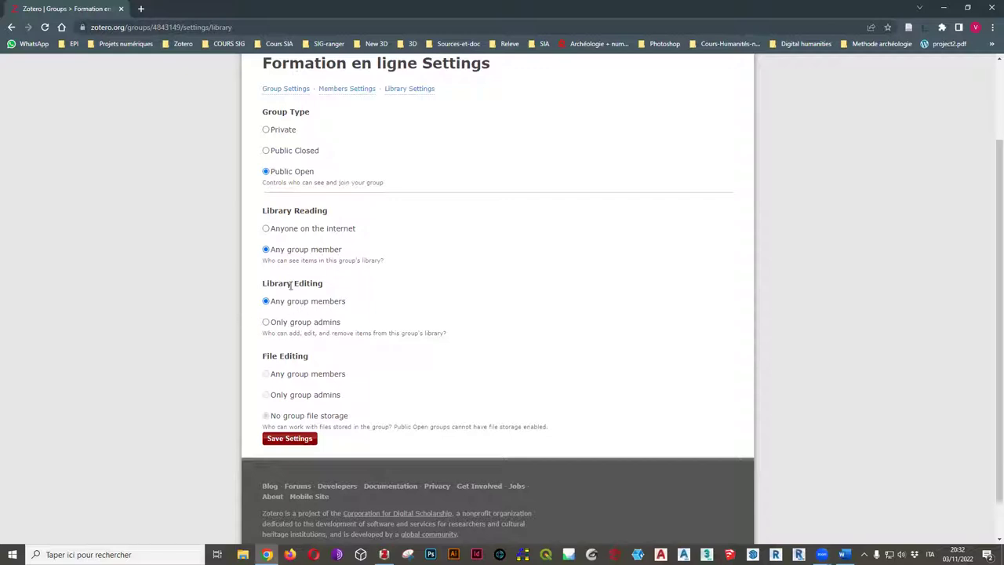
click(296, 229)
click(294, 327)
click(306, 440)
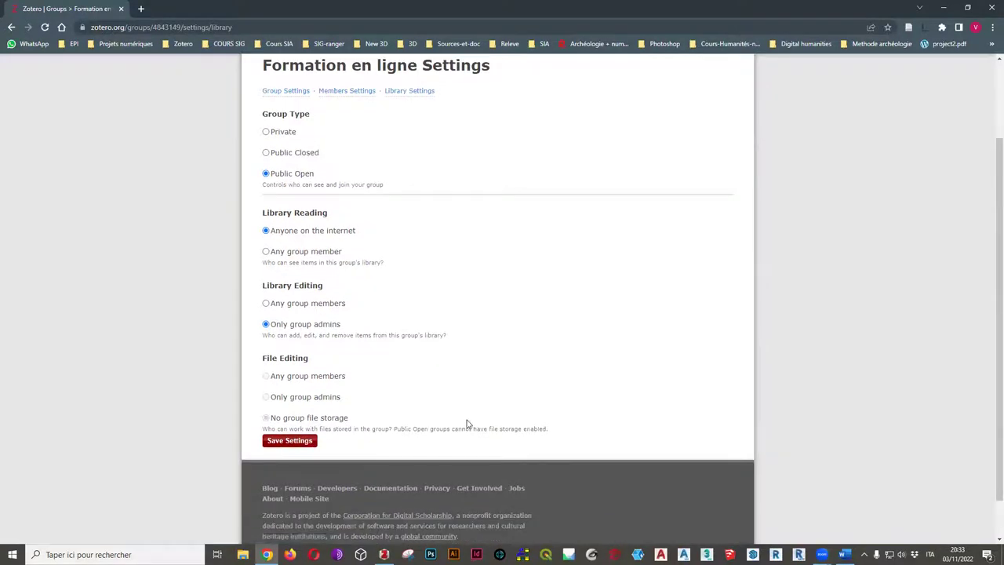
scroll(463, 417, up, 2)
scroll(342, 464, down, 2)
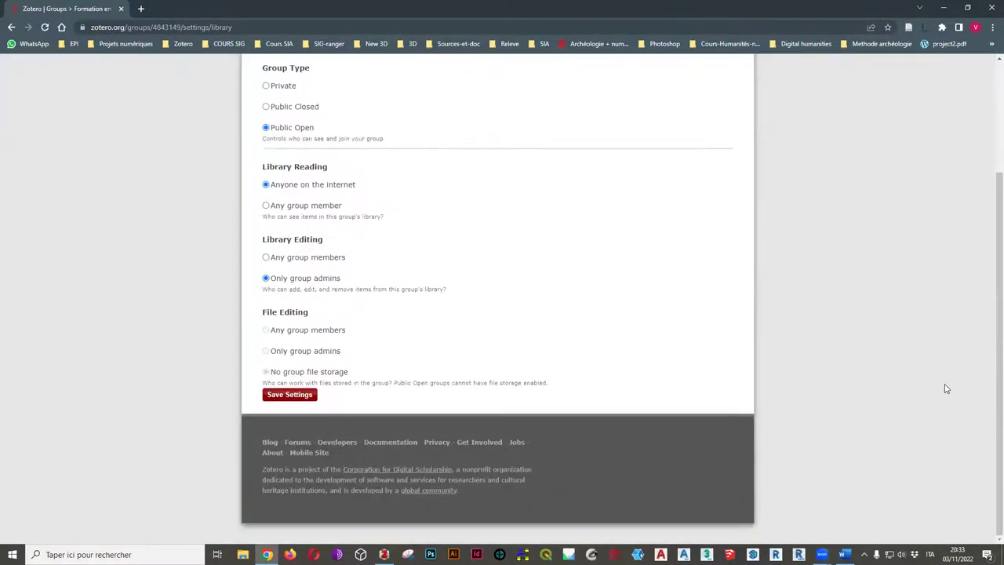
Switch back to the Zotero desktop app and copy the Formation Zotero 02 novembre 2022 collection into the Formation en ligne group
click(947, 10)
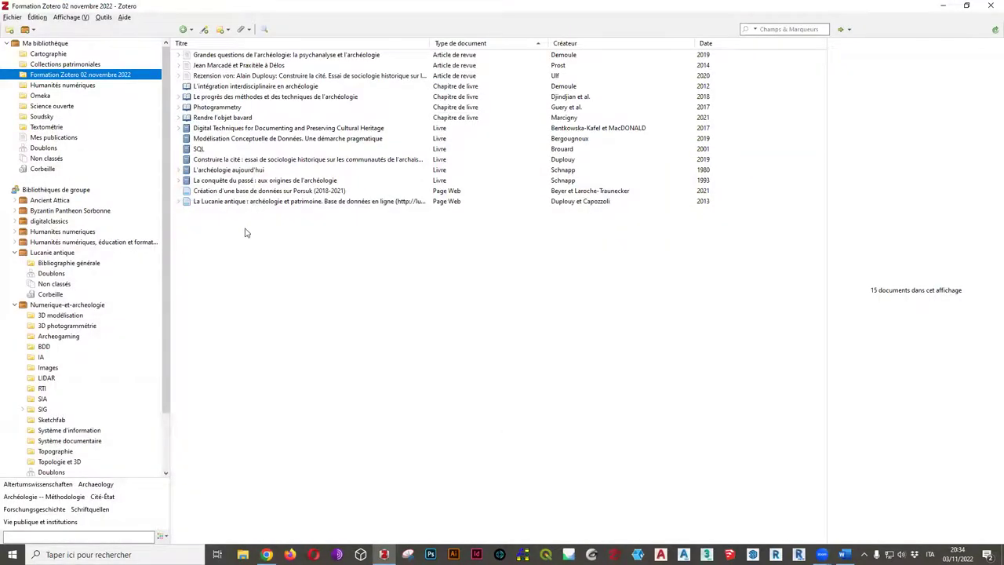
click(14, 252)
click(14, 263)
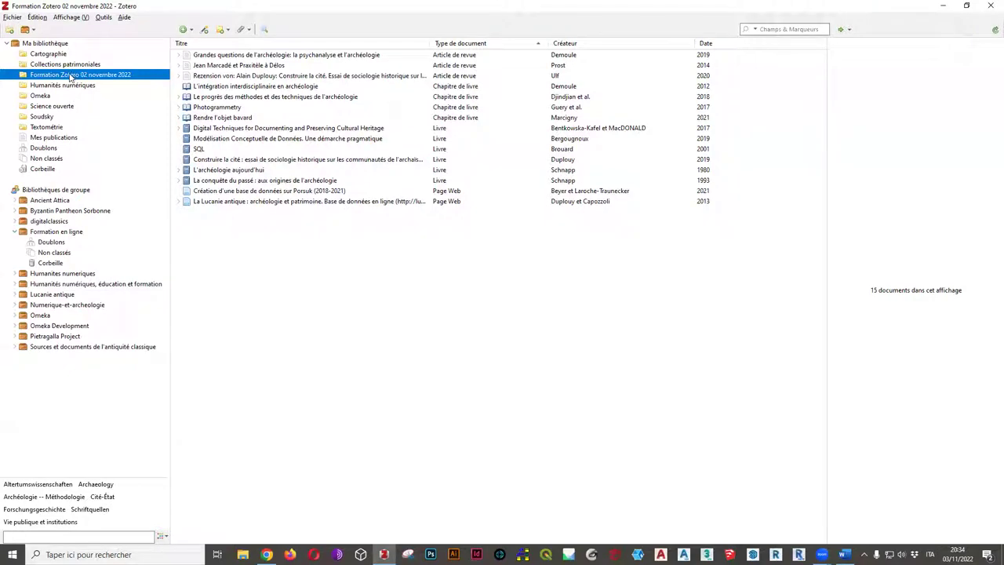
drag(69, 76, 61, 231)
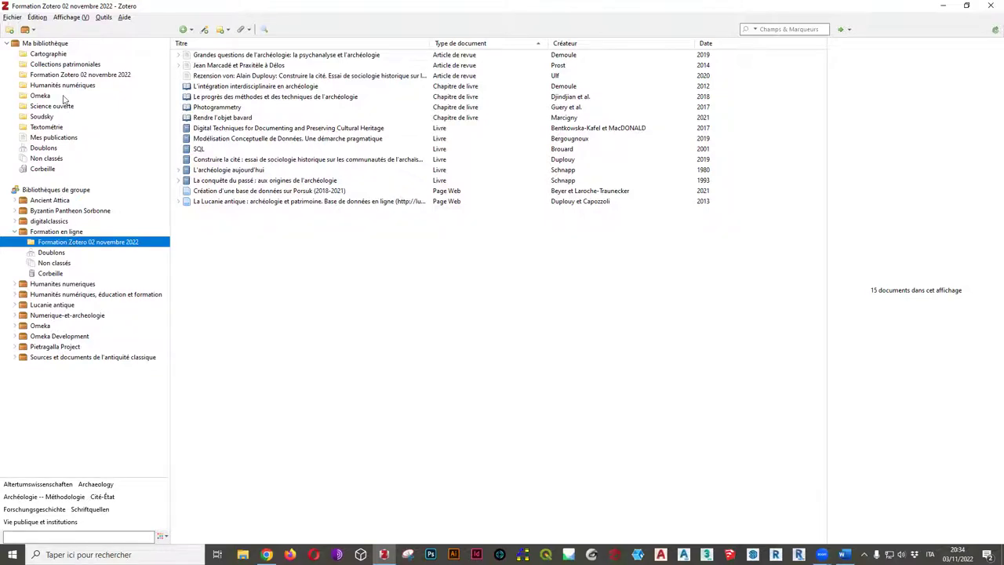
Compare the personal and group copies of the Formation Zotero 02 novembre 2022 collection and view the personal collection's deletion options
click(83, 75)
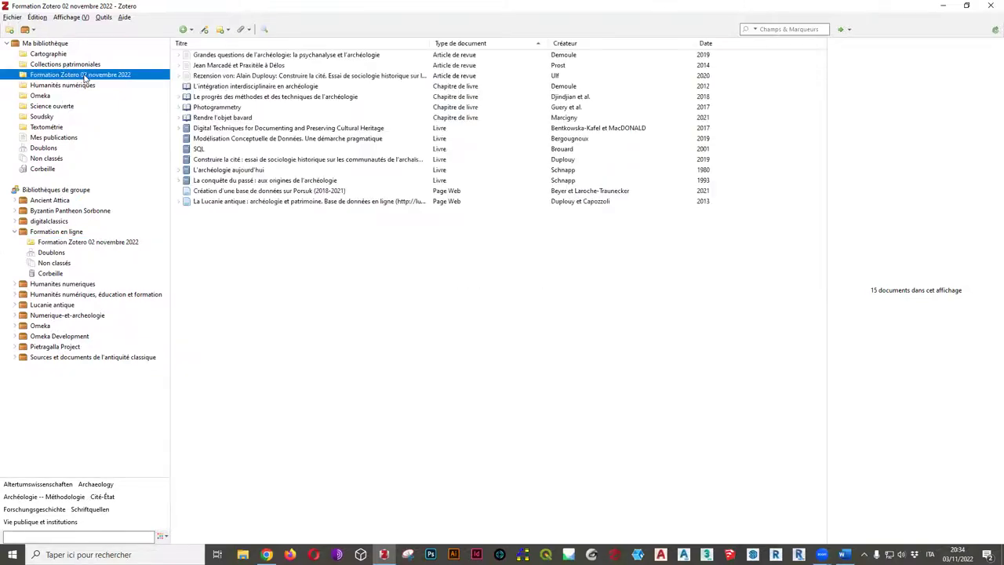
click(77, 244)
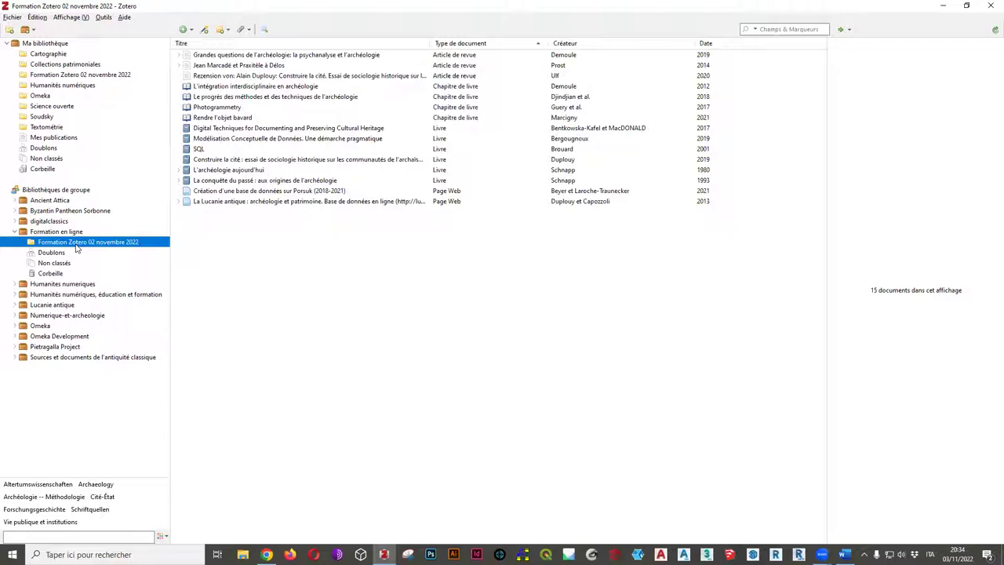
click(99, 76)
right_click(98, 76)
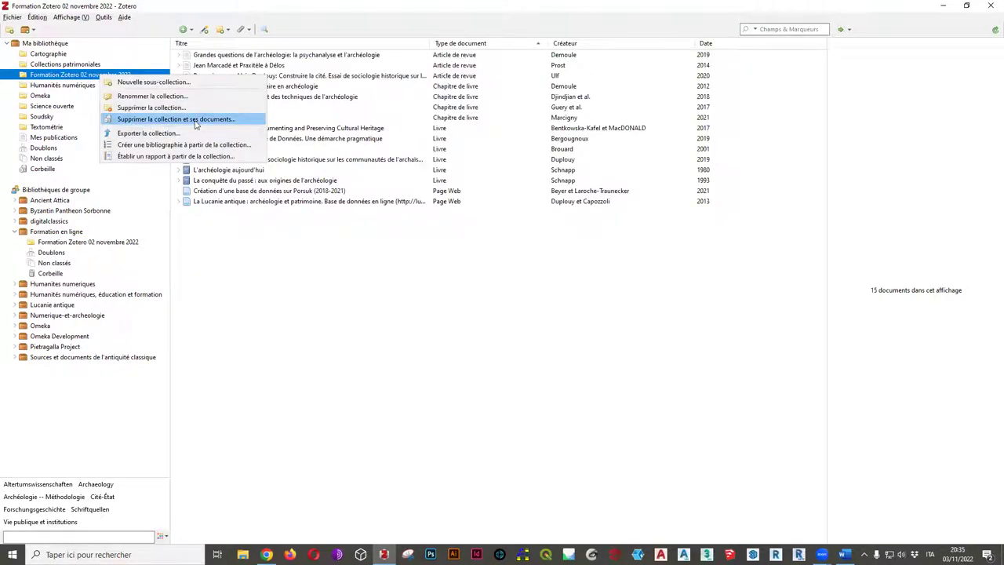
click(57, 244)
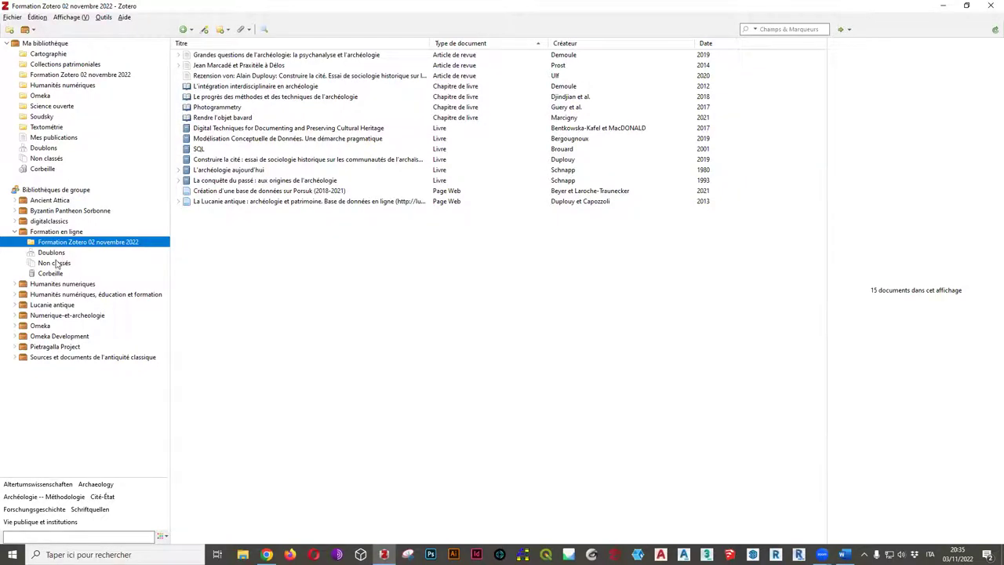
Inspect Formation en ligne's Doublons, Non classés, Corbeille and copied collection, and expand the Numerique-et-archeologie group to view its collections
click(58, 255)
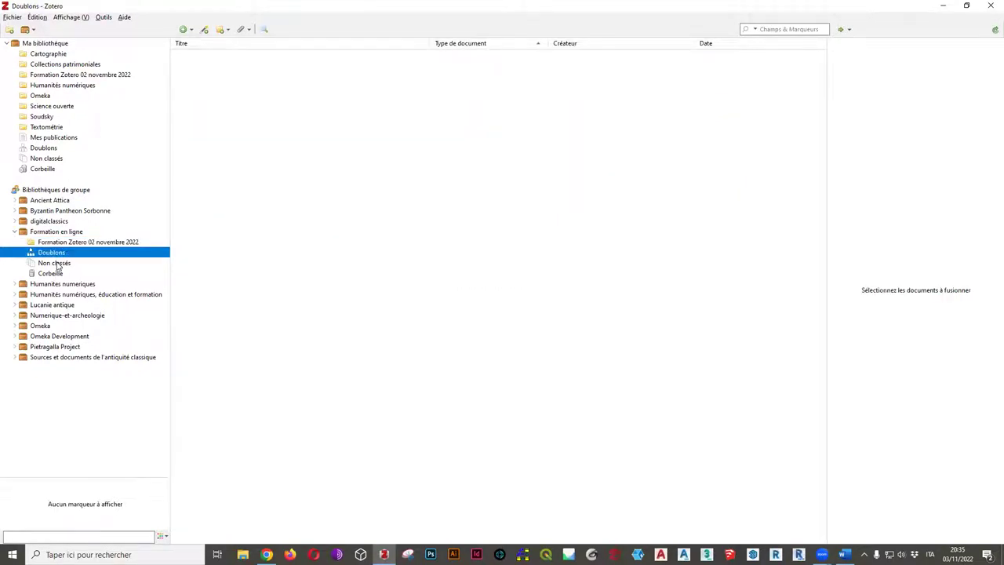
click(56, 264)
click(54, 275)
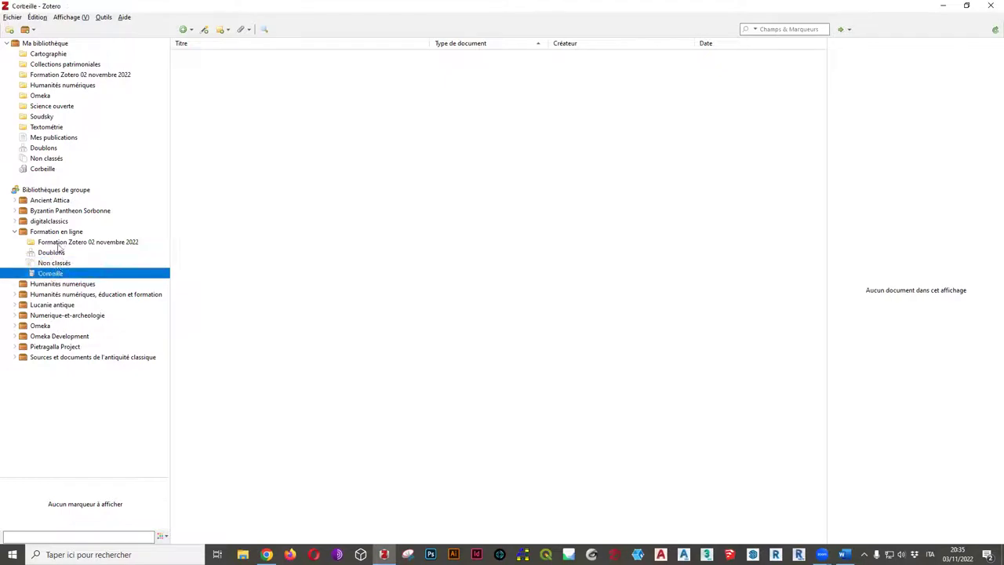
click(60, 244)
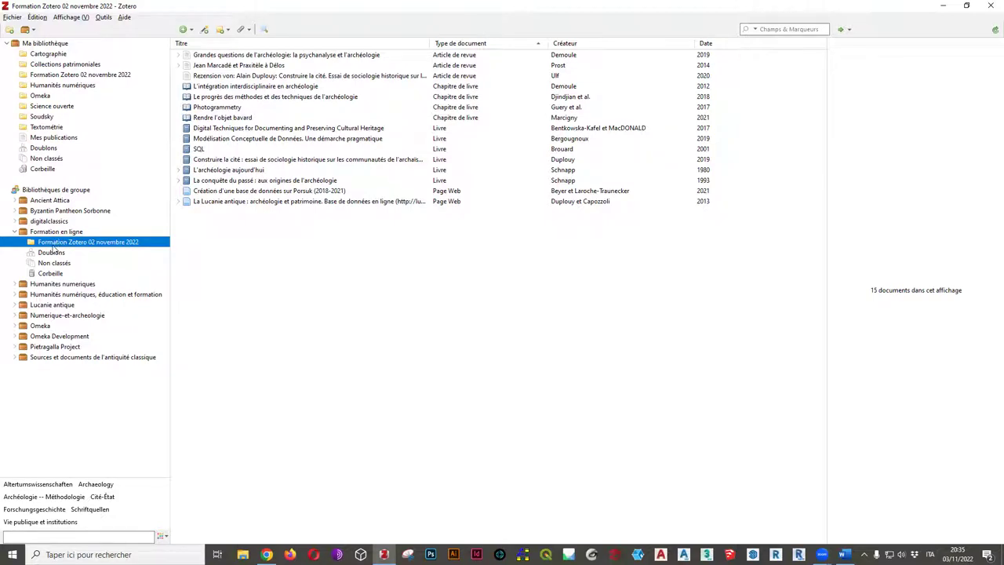
click(14, 317)
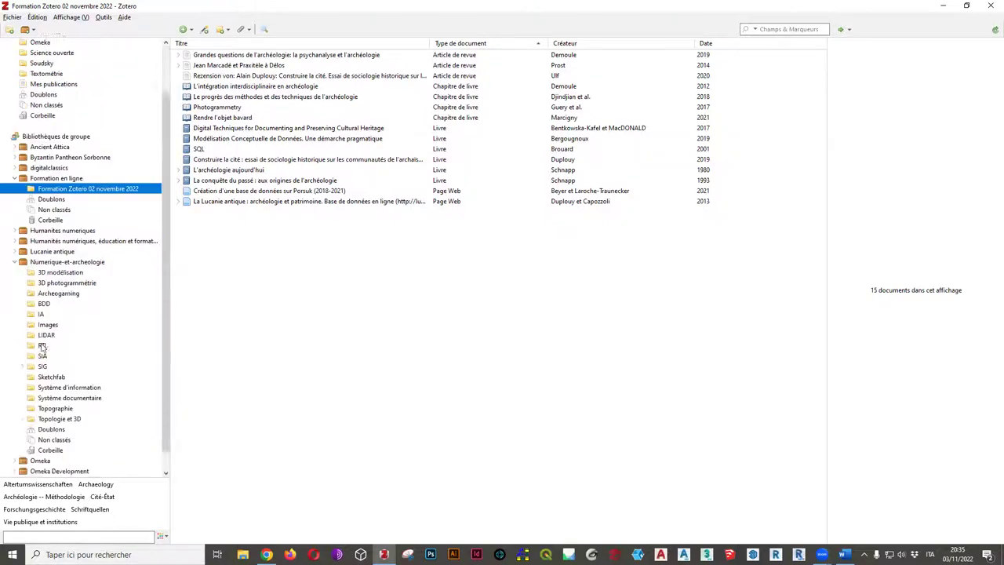
Expand the SIG collection in the Numerique-et-archeologie group to view its subcollections, and collapse the group
scroll(20, 346, down, 2)
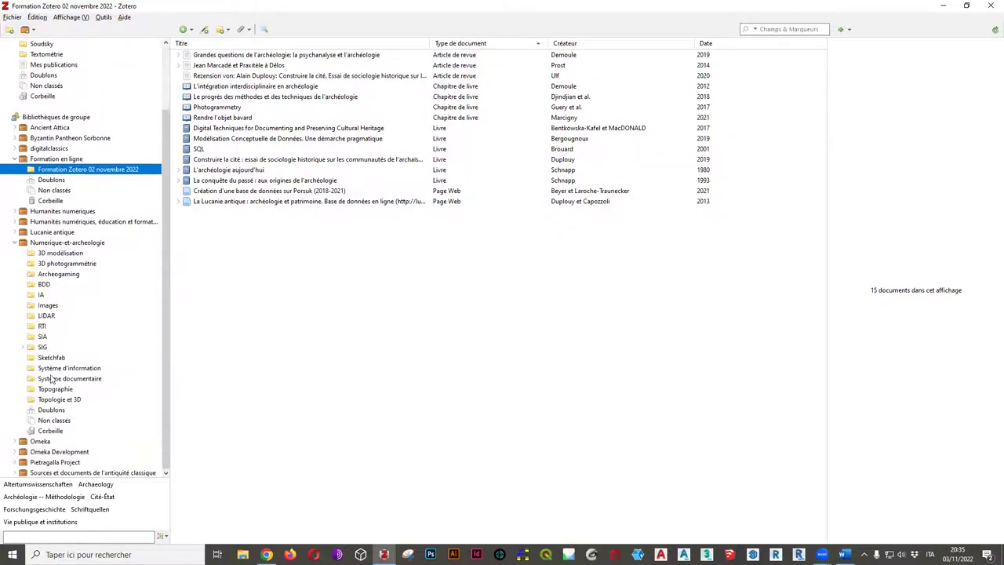
click(22, 347)
scroll(39, 372, down, 3)
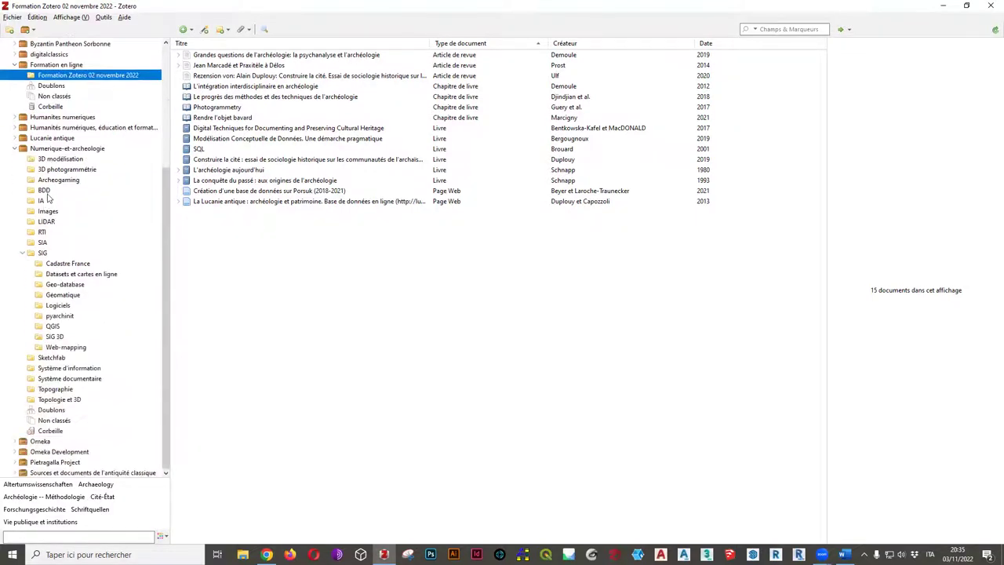
click(15, 149)
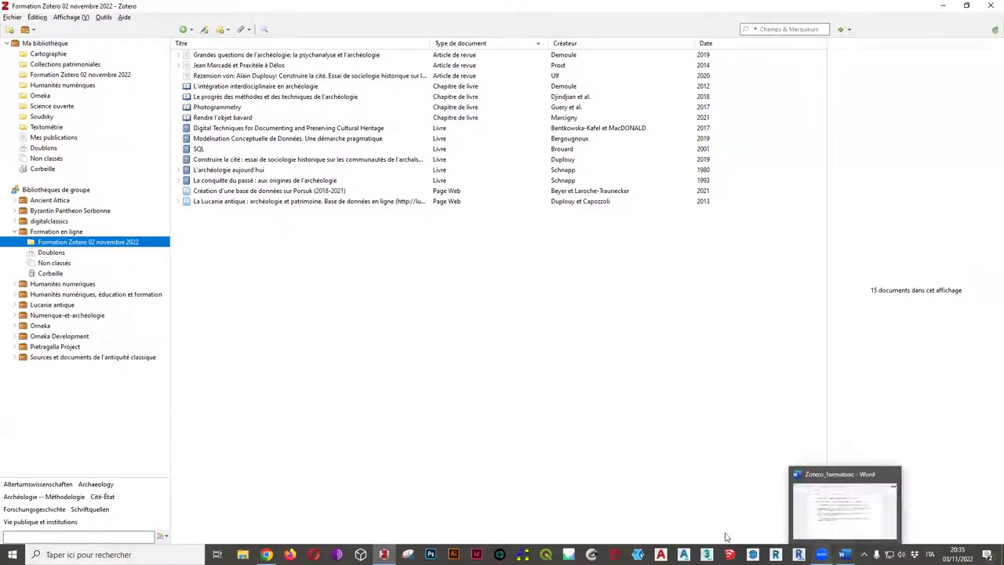
Switch to Chrome and open the Formation en ligne group library on the Zotero website to check the shared items
mouse_move(267, 554)
click(267, 510)
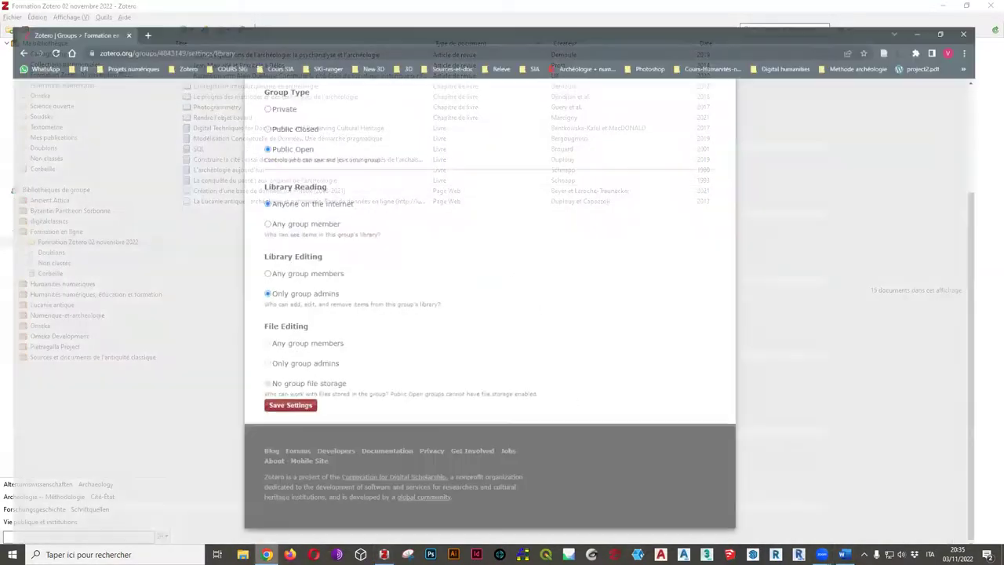
scroll(477, 320, up, 2)
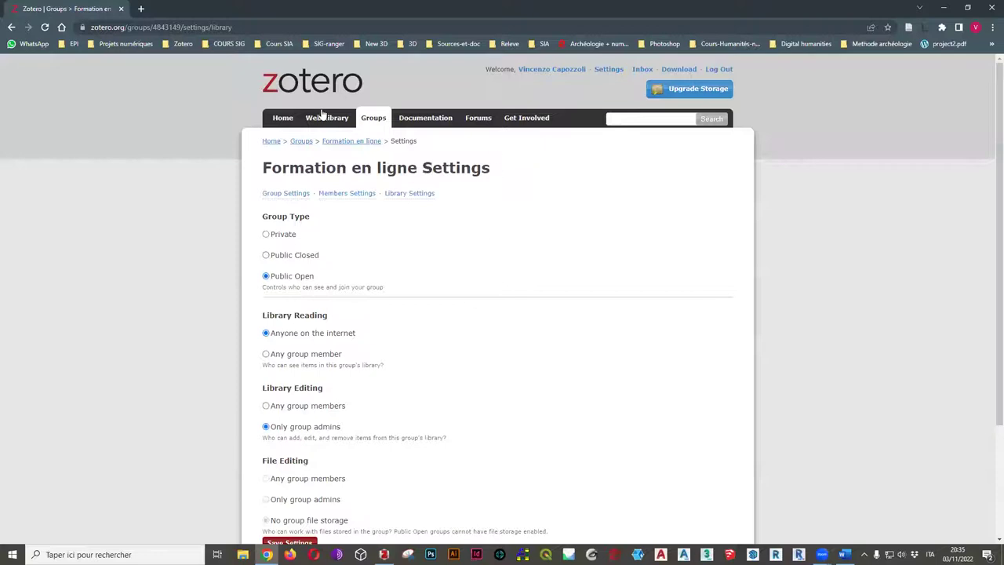
click(306, 146)
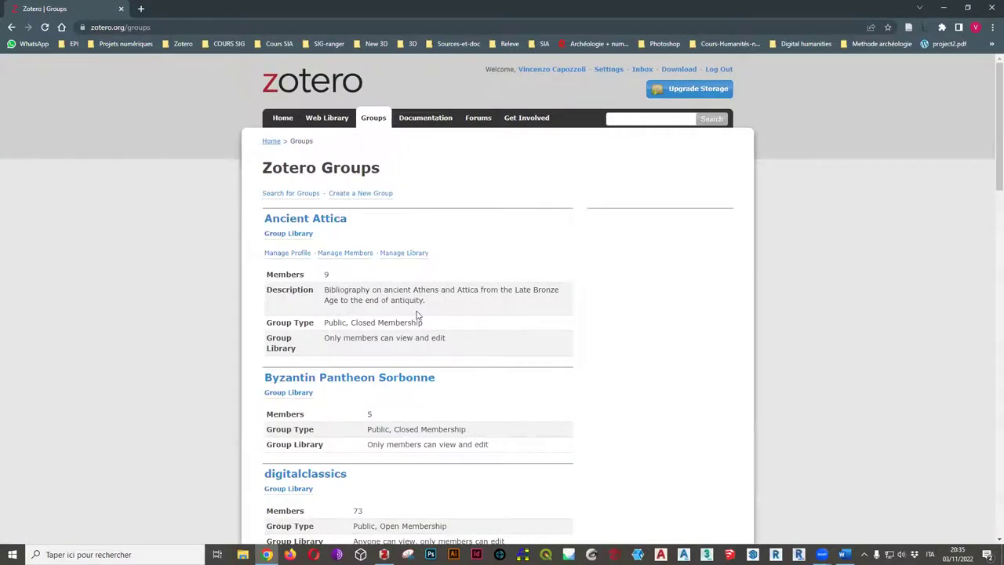
scroll(417, 316, down, 3)
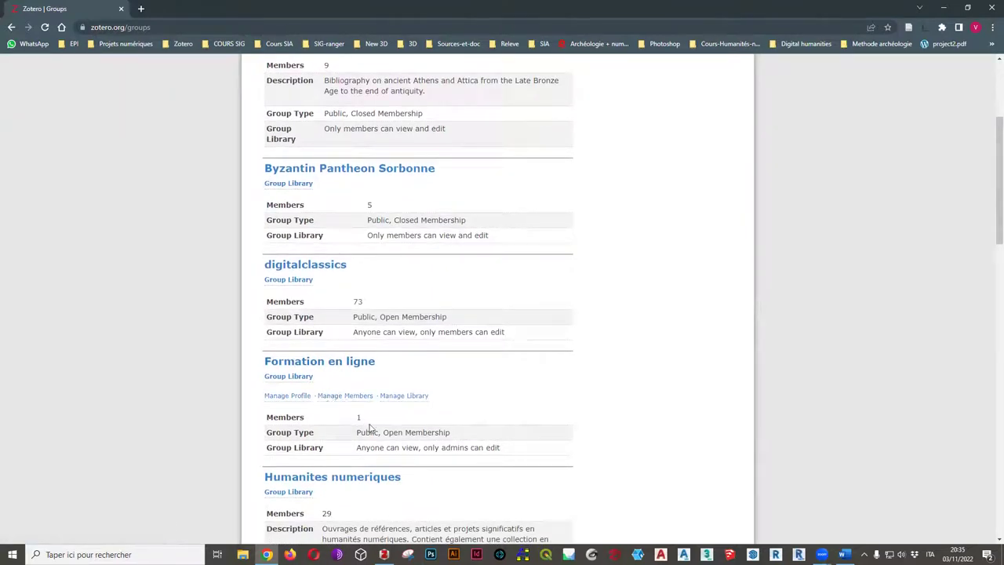
click(298, 380)
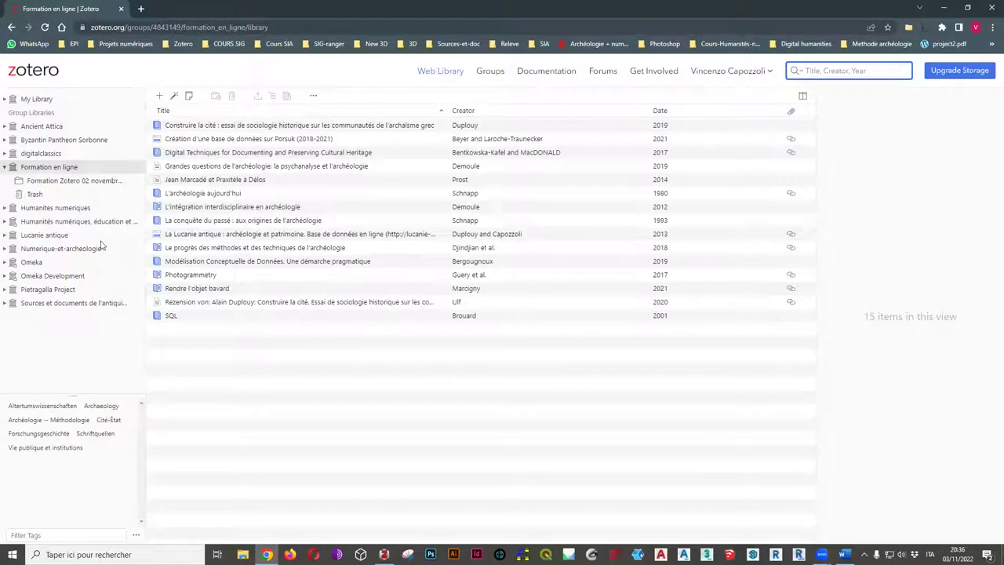
click(5, 100)
click(6, 99)
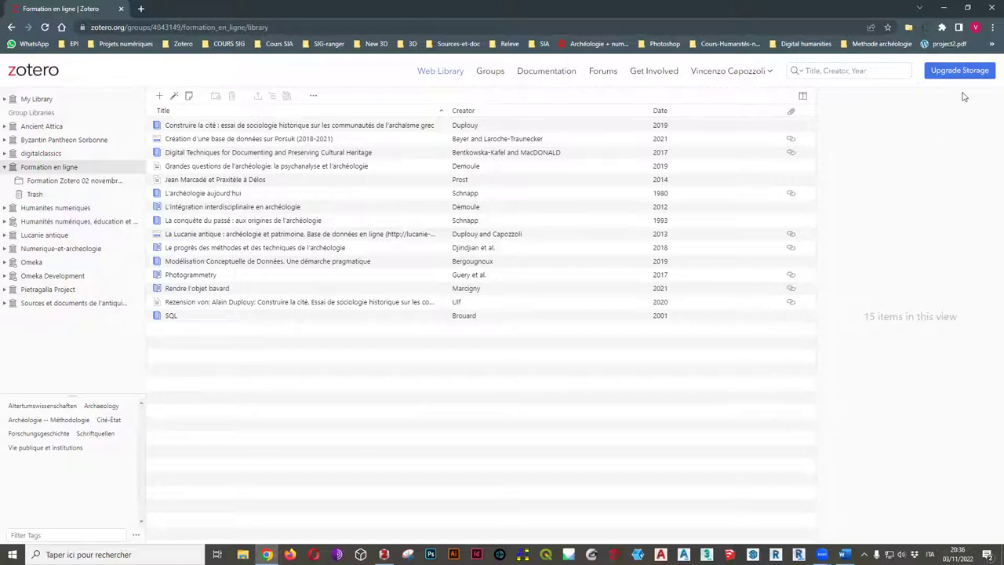
Return to the list of groups on the Zotero website and open the Formation en ligne group's page
click(383, 554)
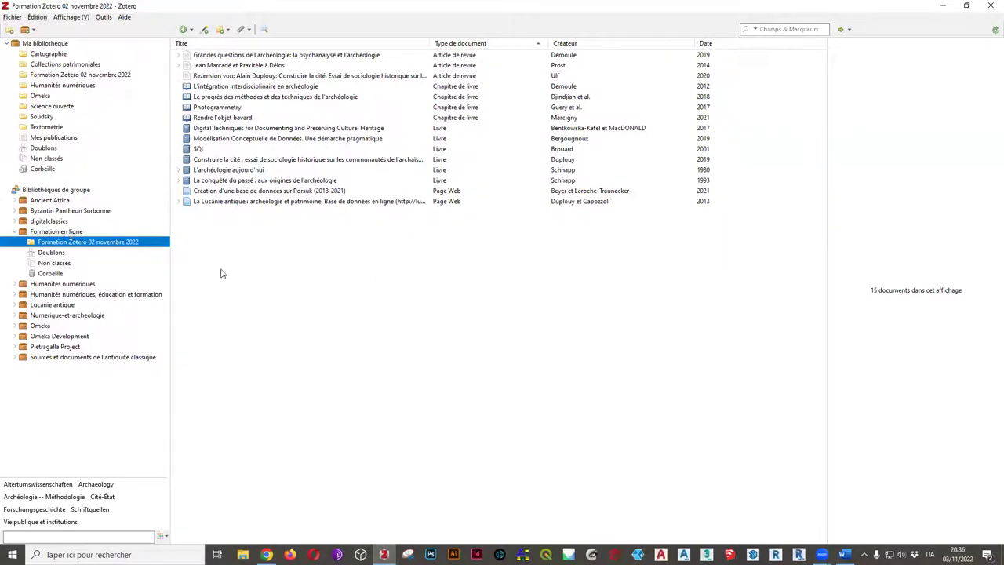
click(267, 554)
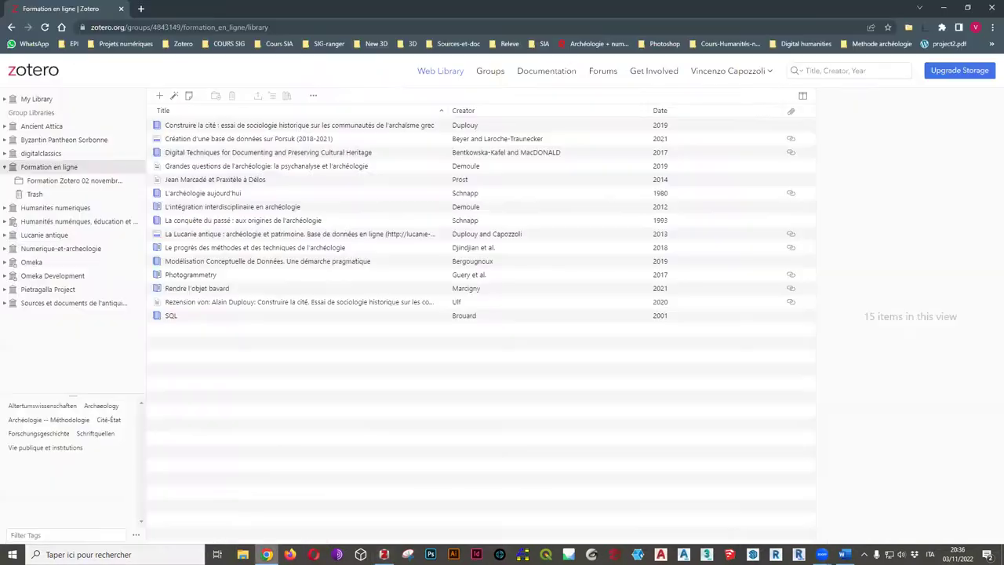
click(487, 70)
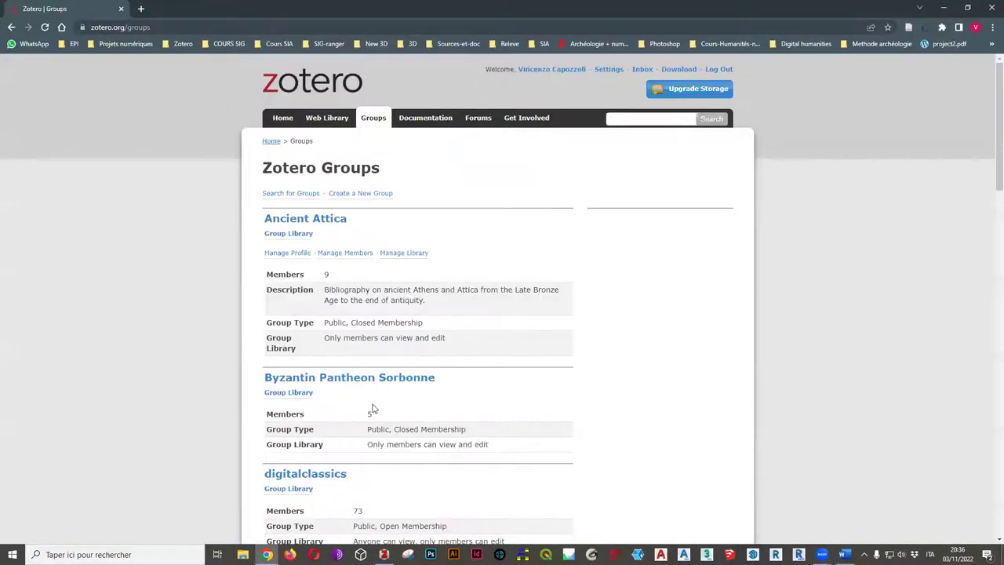
scroll(375, 404, down, 8)
scroll(384, 382, up, 3)
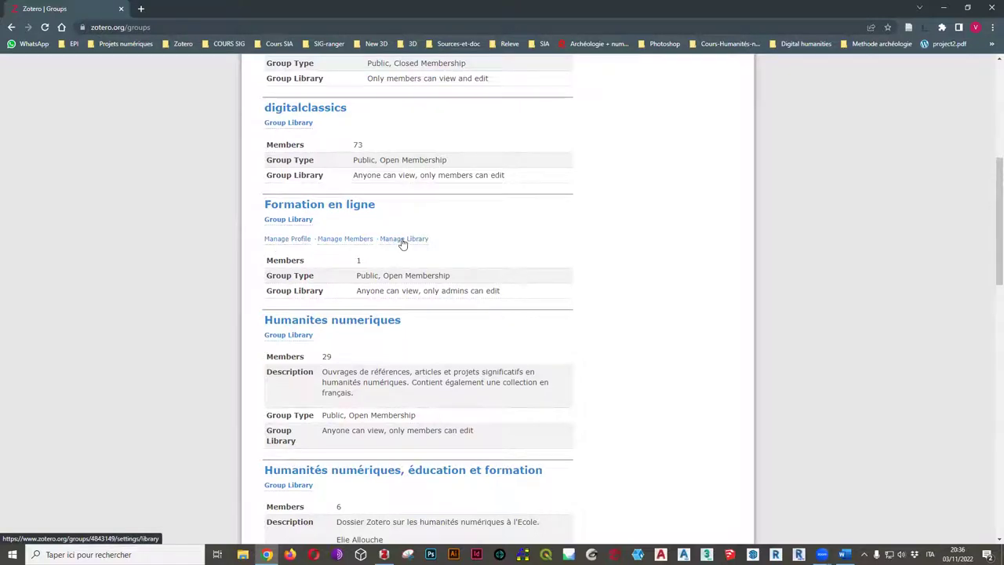
click(358, 206)
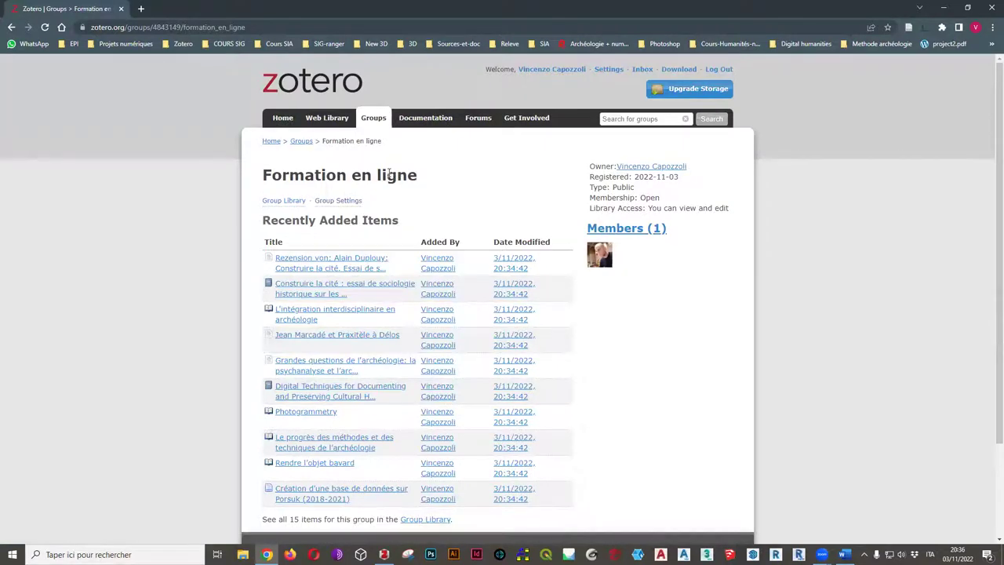
Permanently delete the Formation en ligne group from its online settings and remove the group from the computer in the Zotero desktop app
click(349, 202)
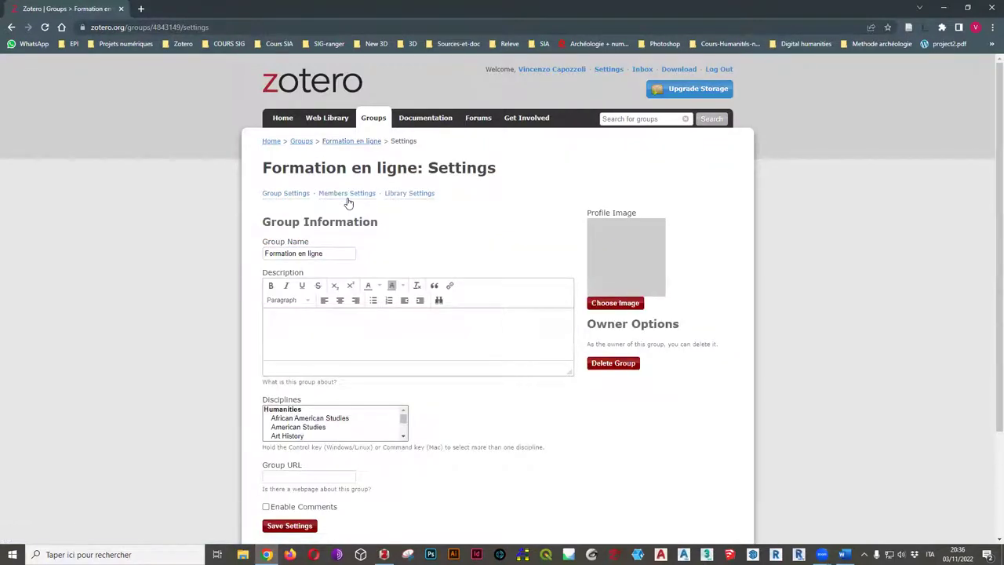
click(628, 364)
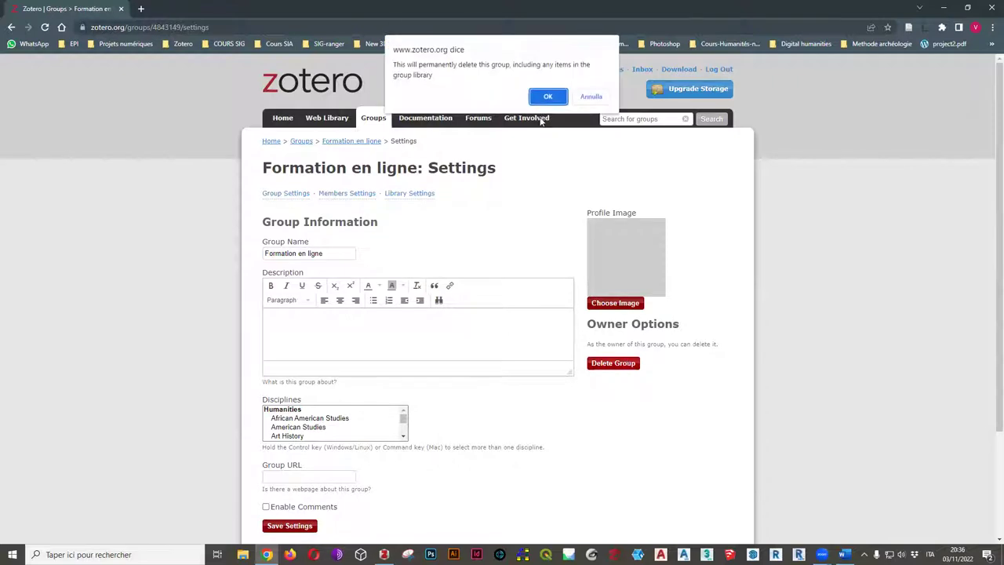
click(543, 96)
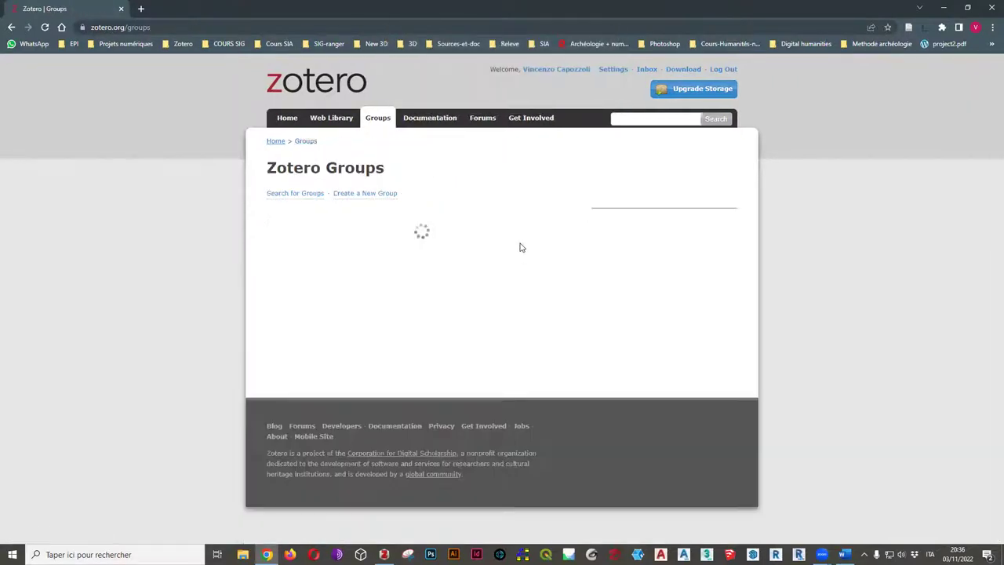
click(944, 15)
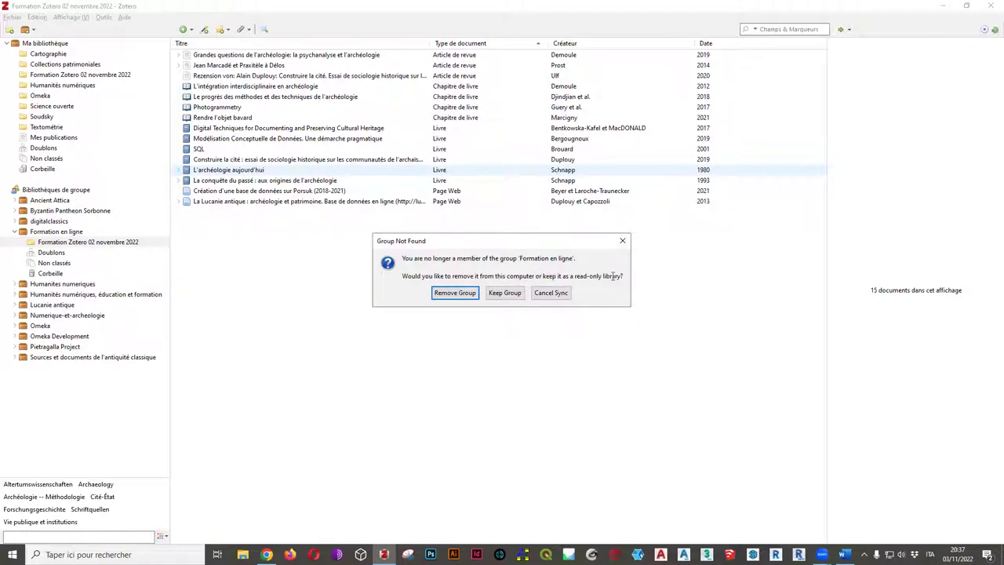
click(454, 293)
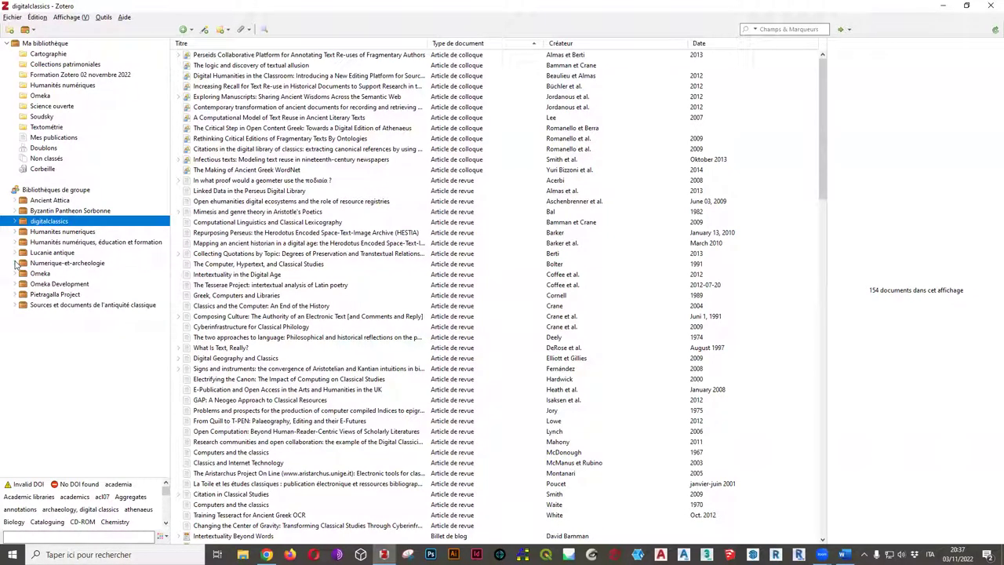
Expand Sites in the Pietragalla Project group and browse site collections such as Agropoli, Amastuela, Armento and Banzi
click(18, 295)
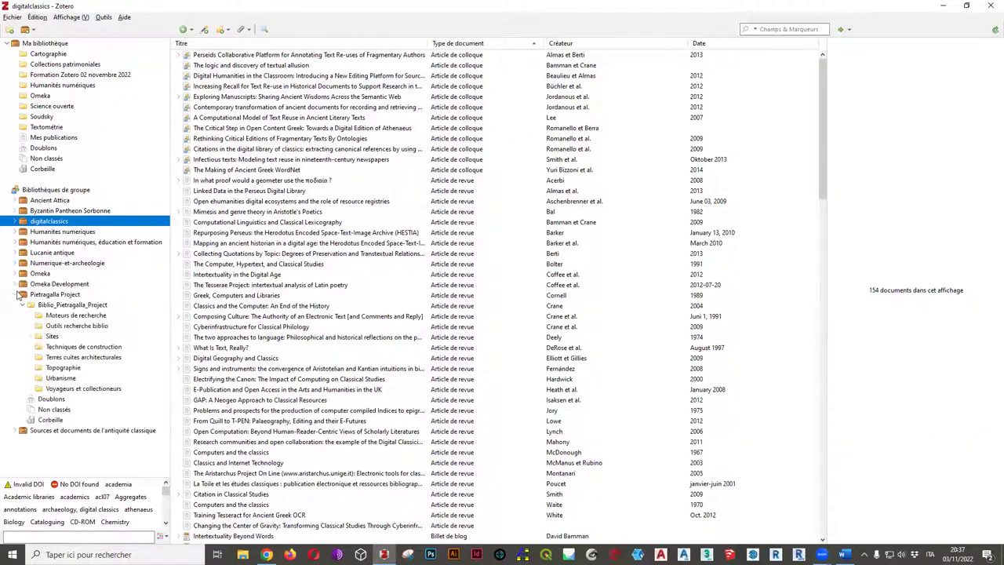
click(29, 338)
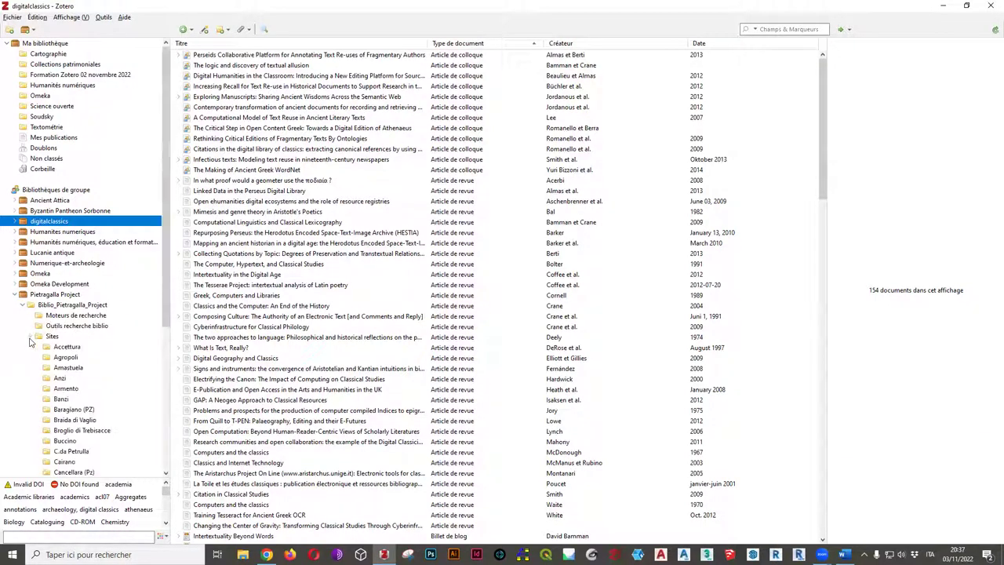
click(65, 349)
click(65, 358)
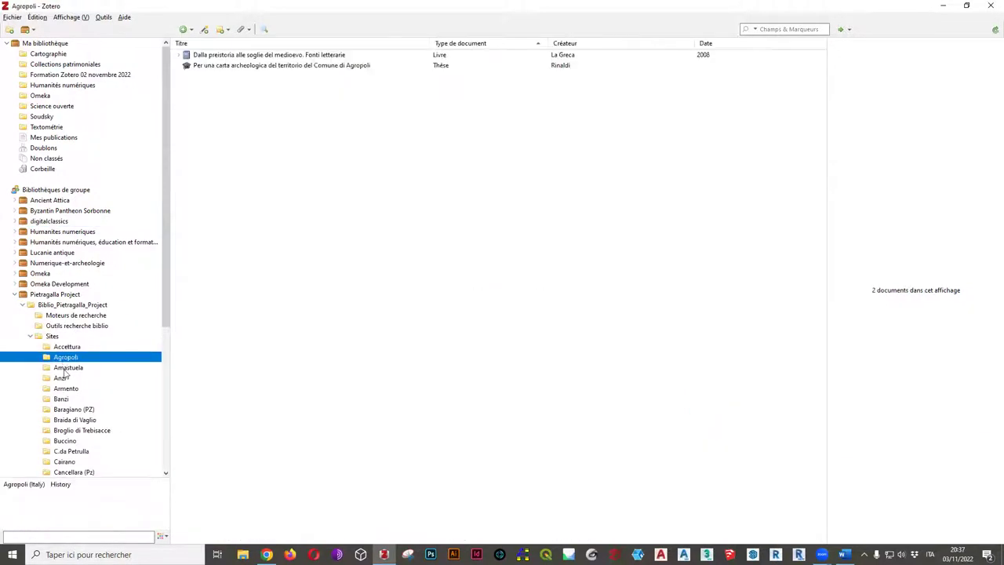
click(66, 368)
click(66, 389)
click(63, 399)
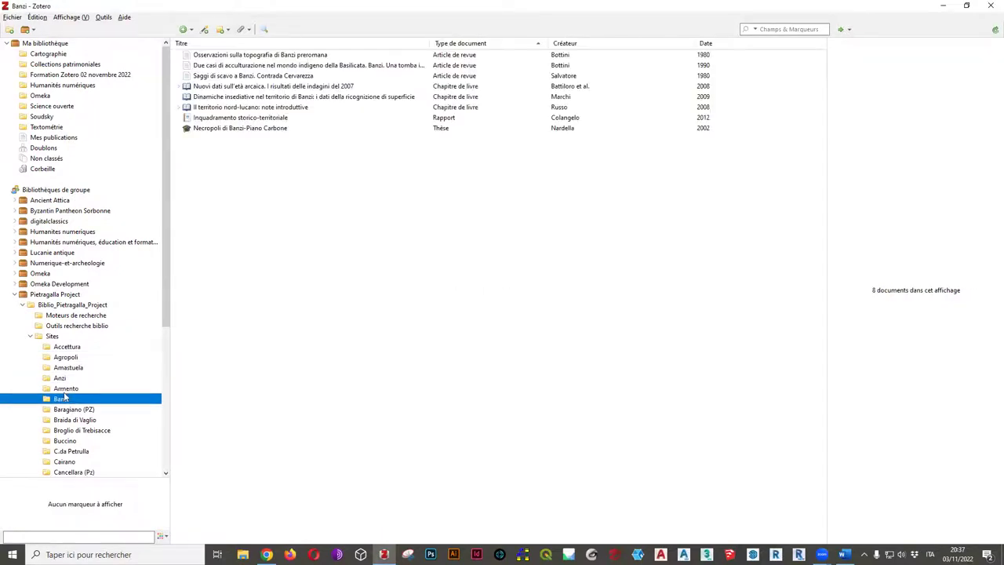
Browse the 3D modélisation, 3D photogrammétrie, Archeogaming, BDD and SIA collections of the Numerique-et-archeologie group
click(13, 265)
click(49, 273)
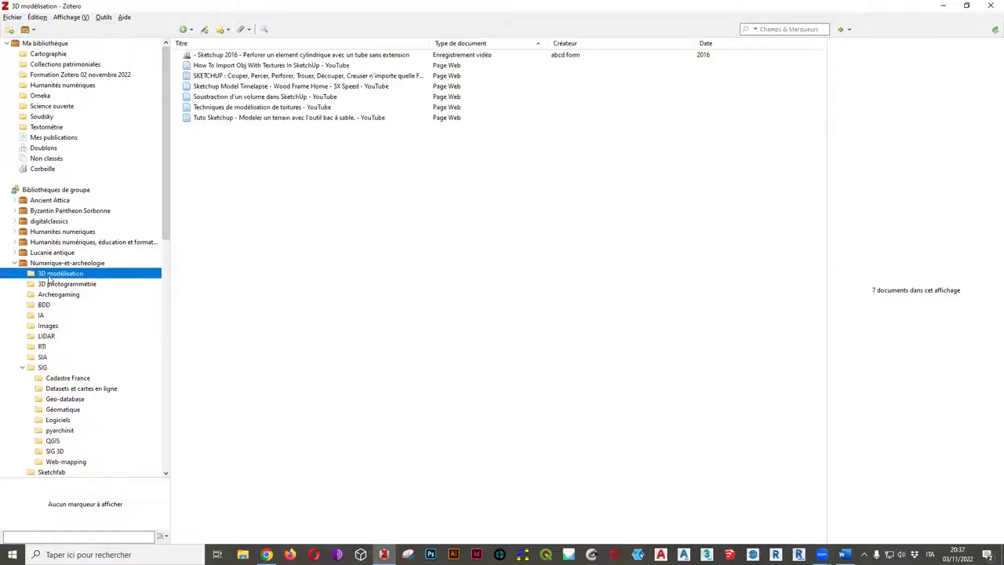
click(51, 284)
click(52, 295)
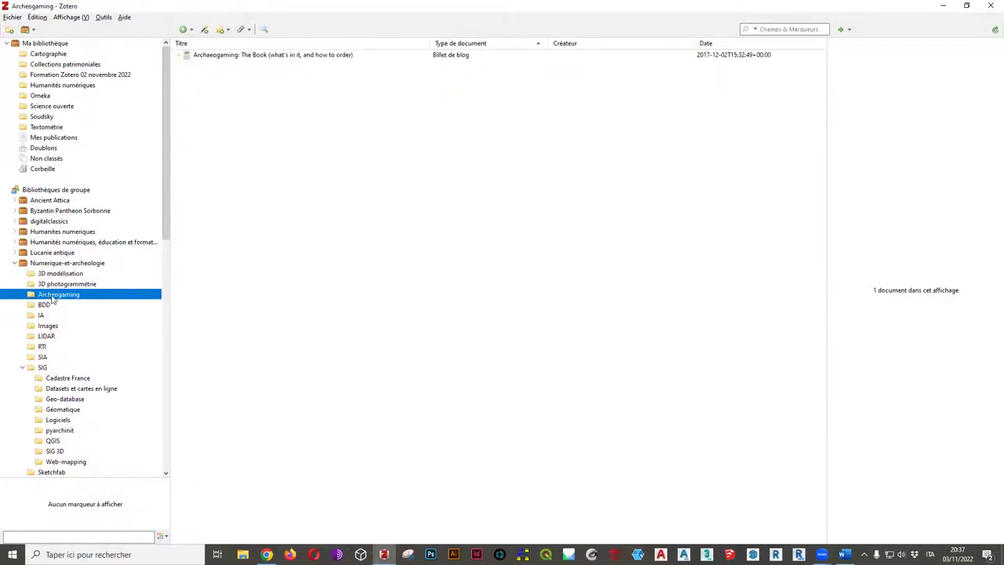
click(48, 305)
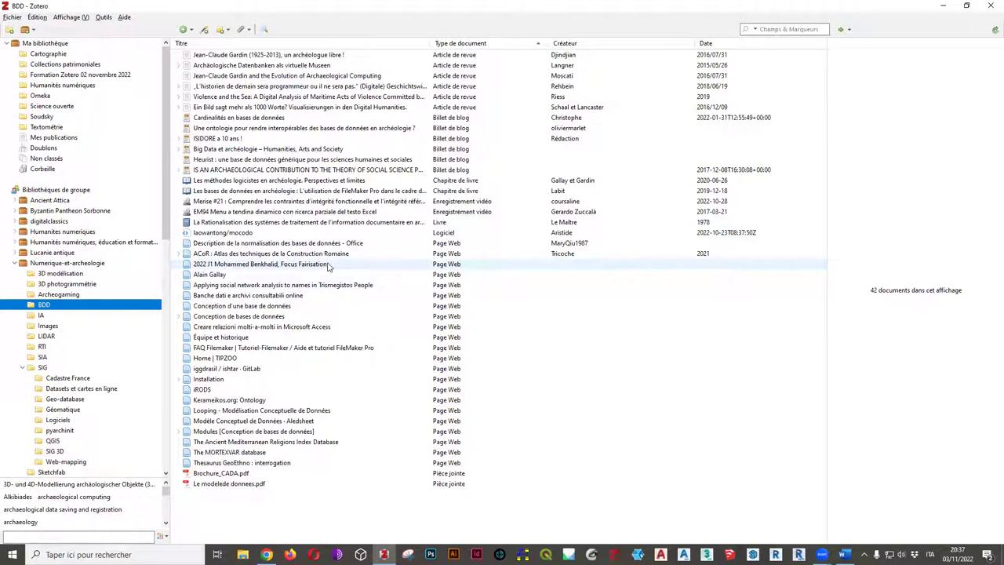
click(46, 358)
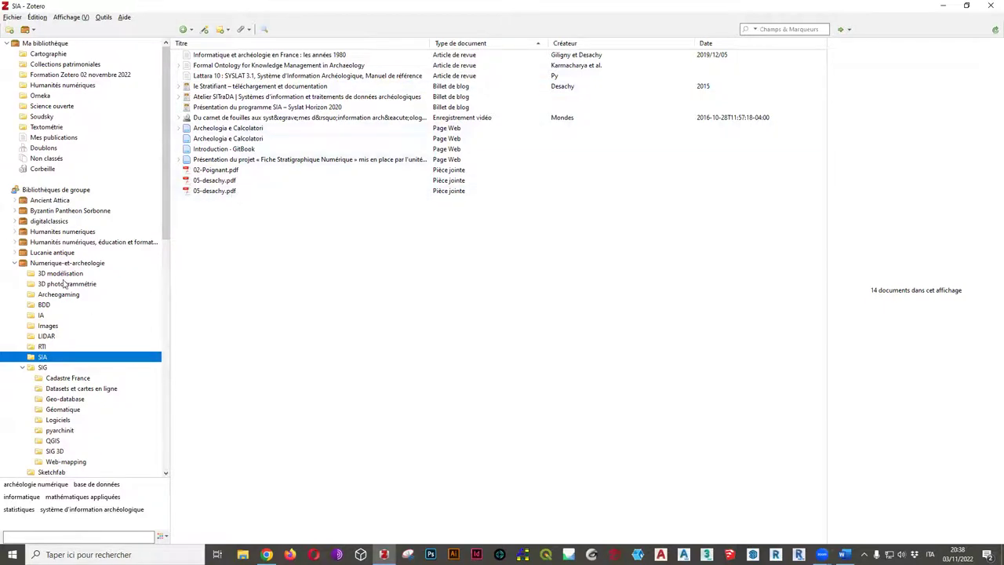
Compare the two 05-desachy.pdf attachments in the SIA collection and move the one modified at 13:44:50 to the trash
click(224, 182)
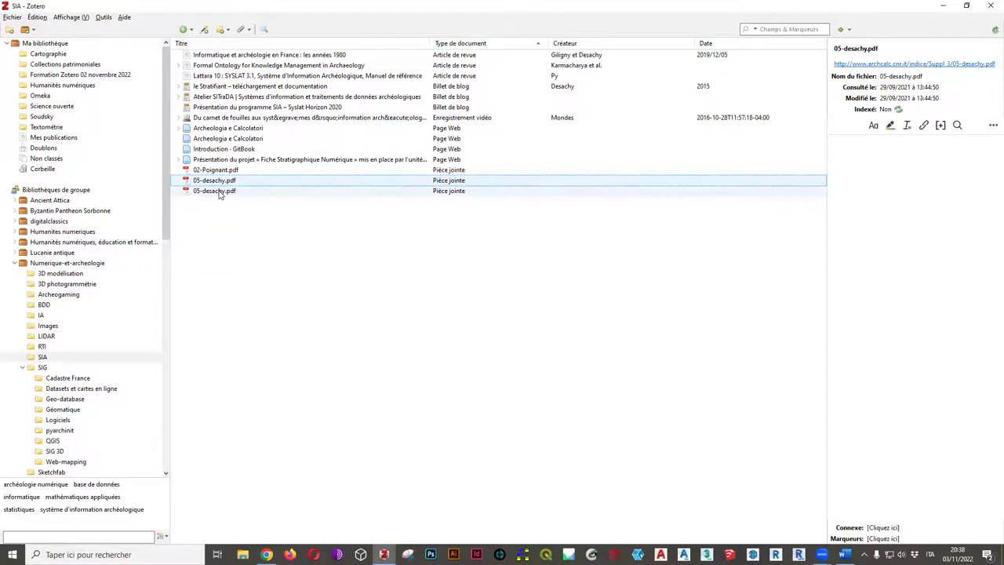
click(220, 191)
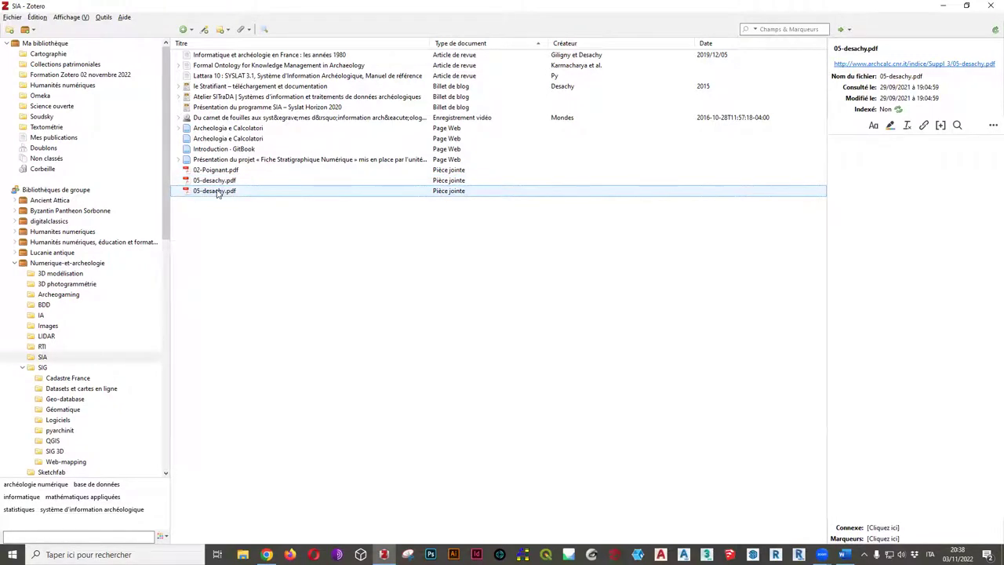
click(220, 181)
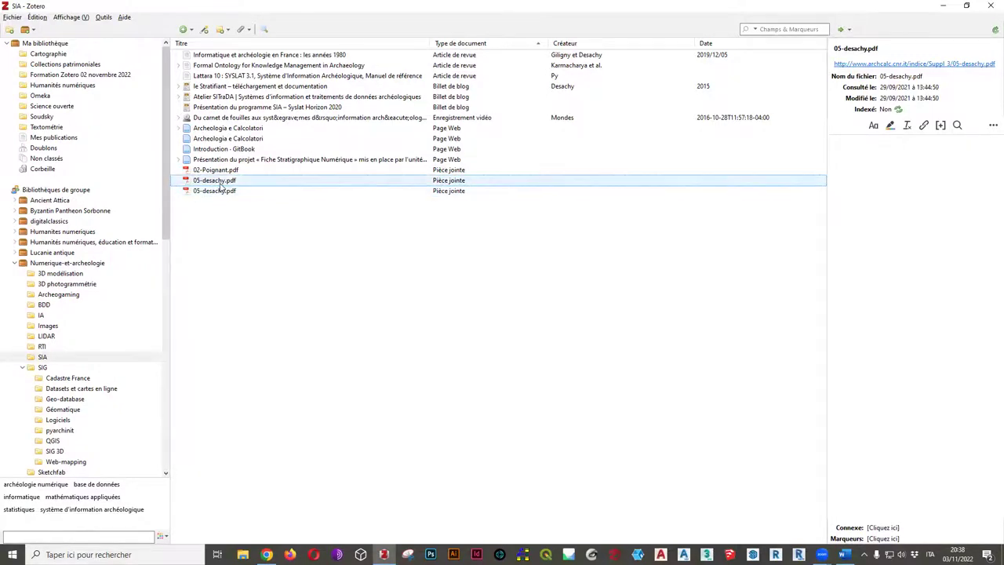
right_click(220, 183)
mouse_move(279, 266)
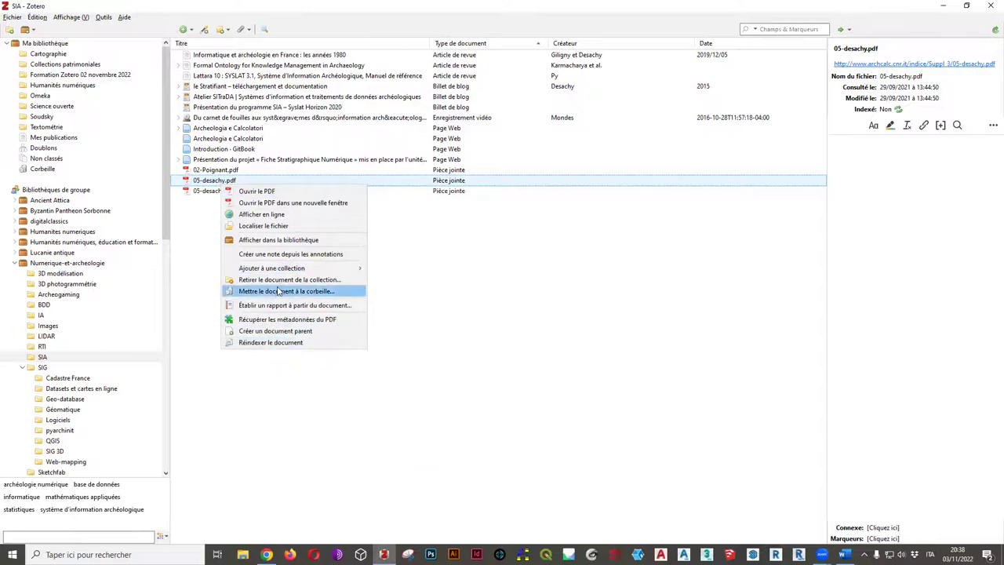
click(280, 293)
click(480, 288)
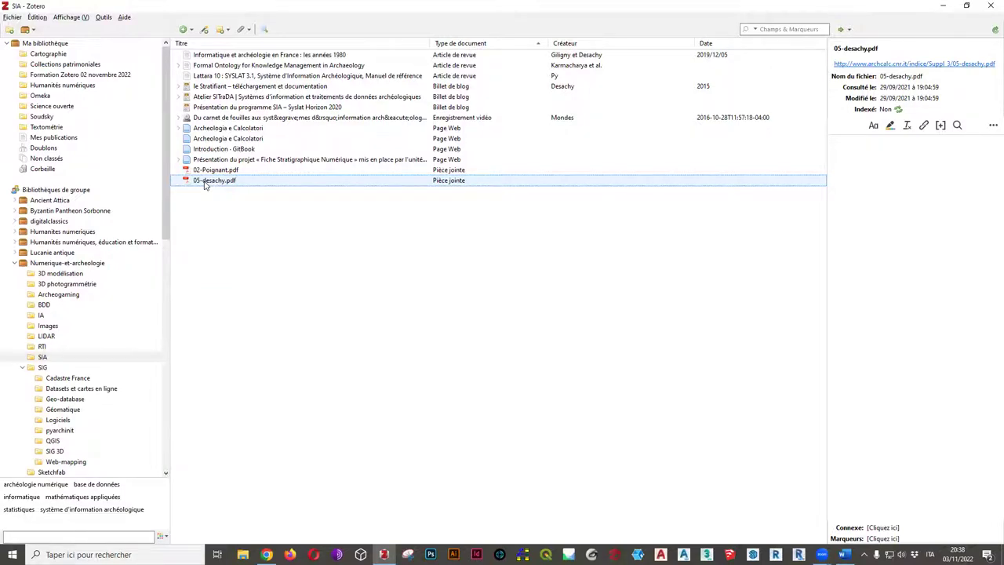
click(916, 63)
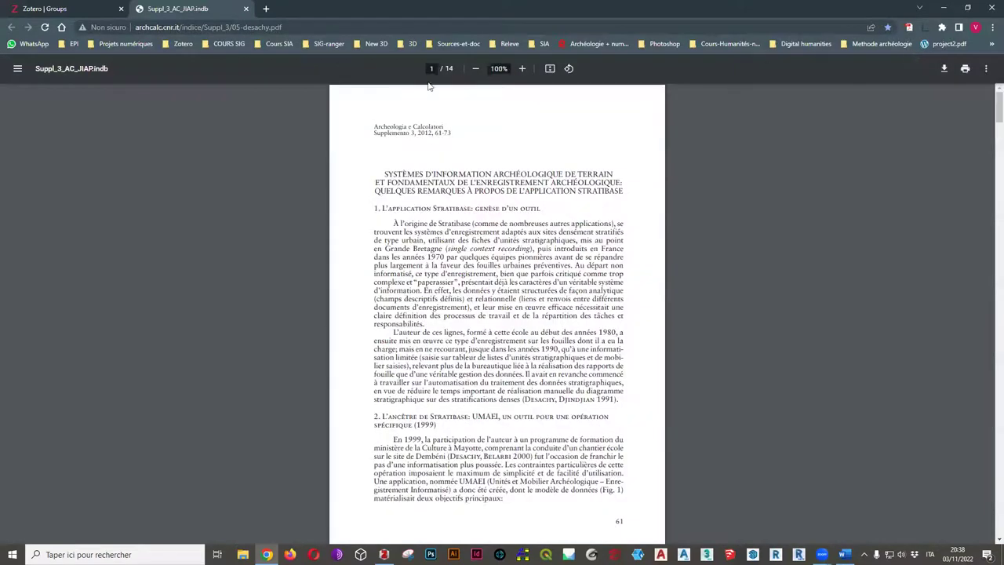
drag(374, 126, 450, 121)
drag(185, 27, 378, 45)
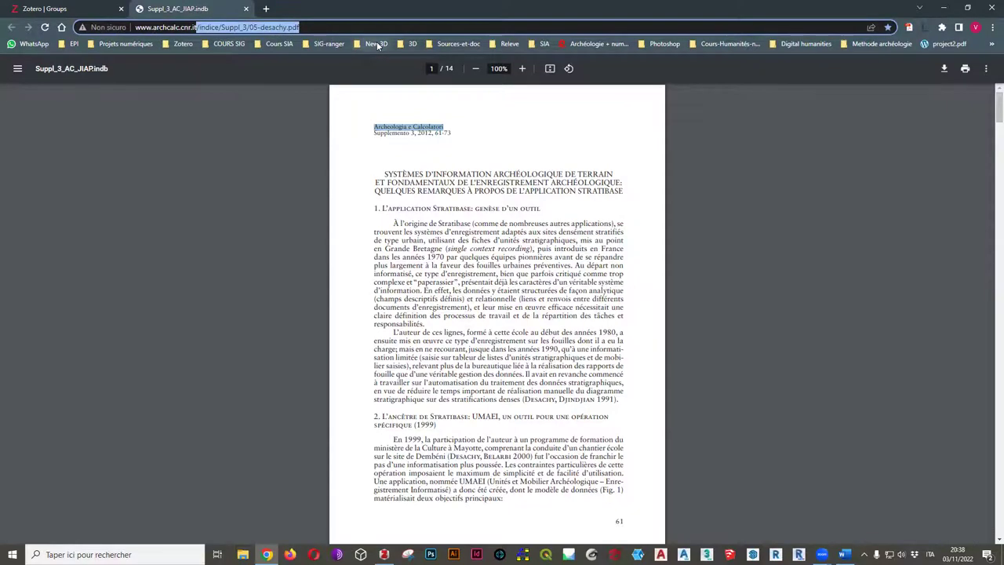
key(BackSpace)
key(Return)
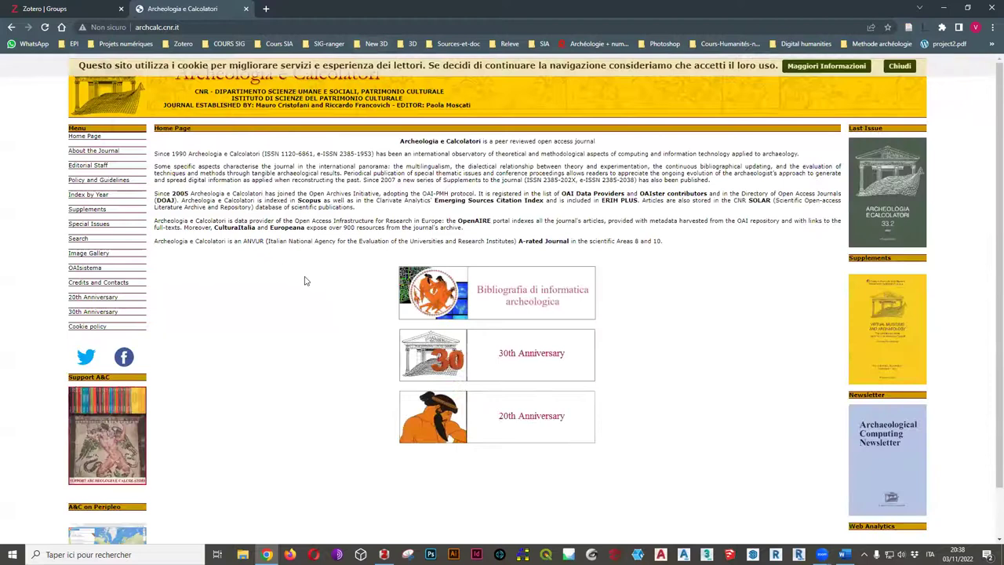
Browse the journal's supplements to volume 03/2012 and view the record of the article on the Stratibase application
click(86, 210)
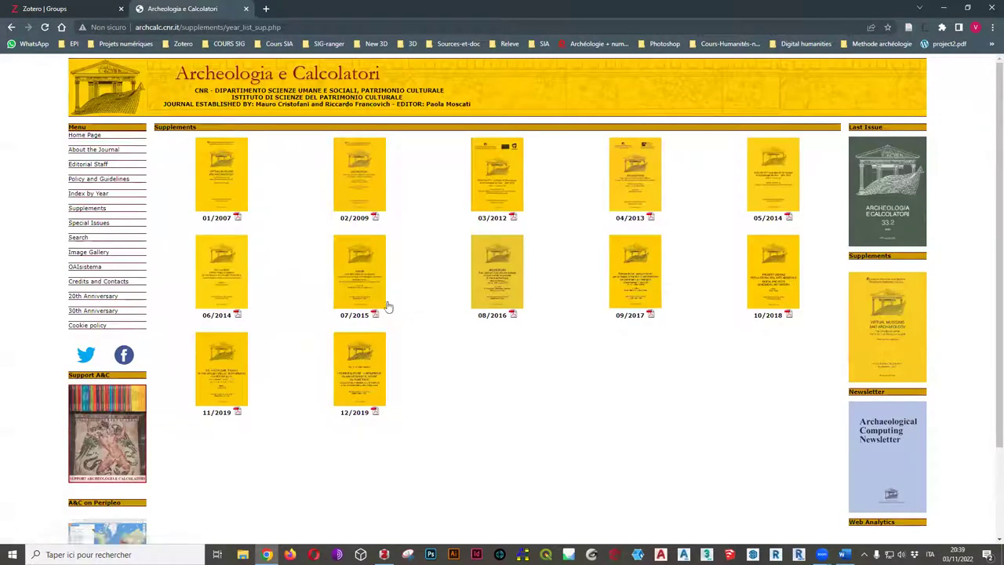
click(506, 189)
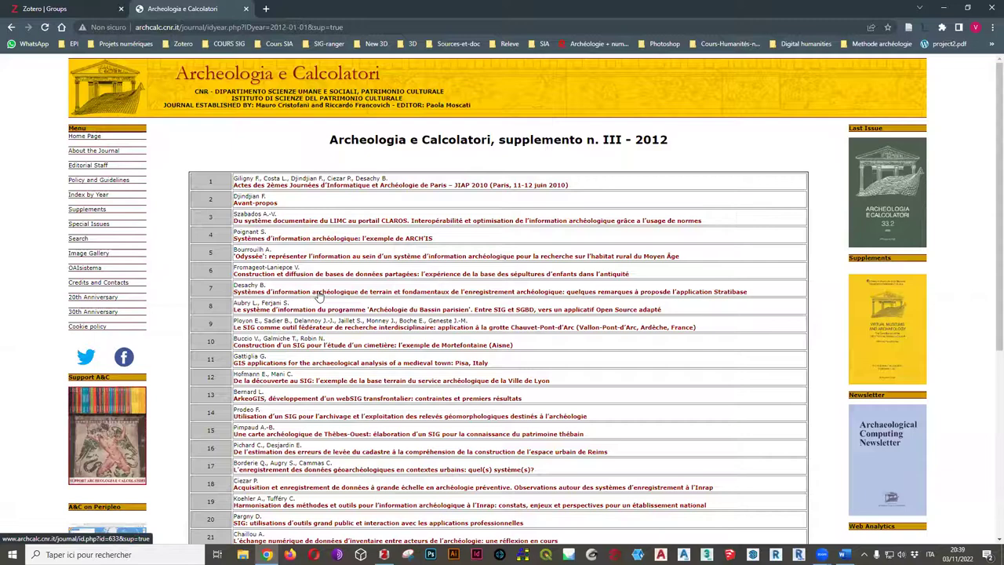
click(318, 292)
scroll(320, 293, down, 3)
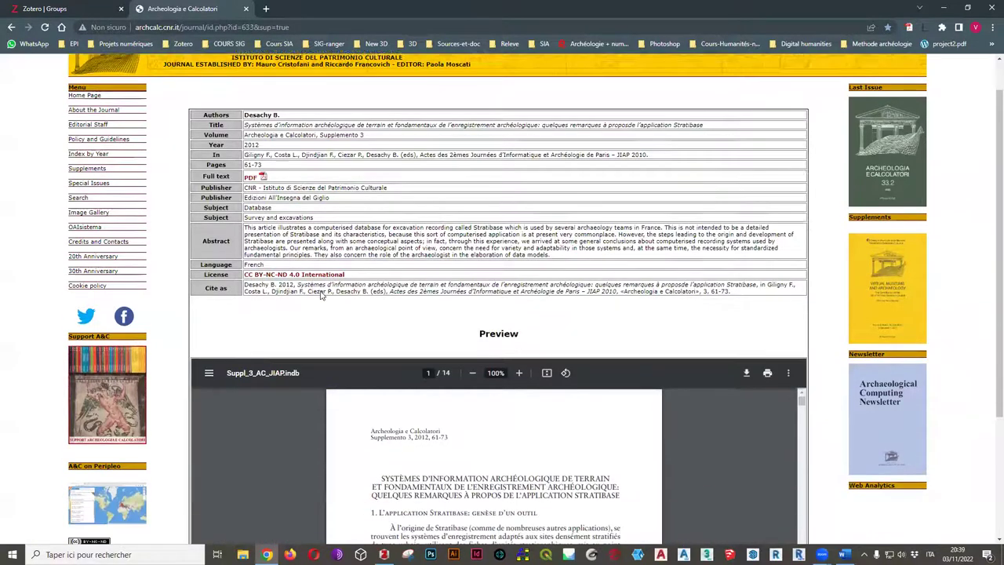
scroll(453, 277, up, 3)
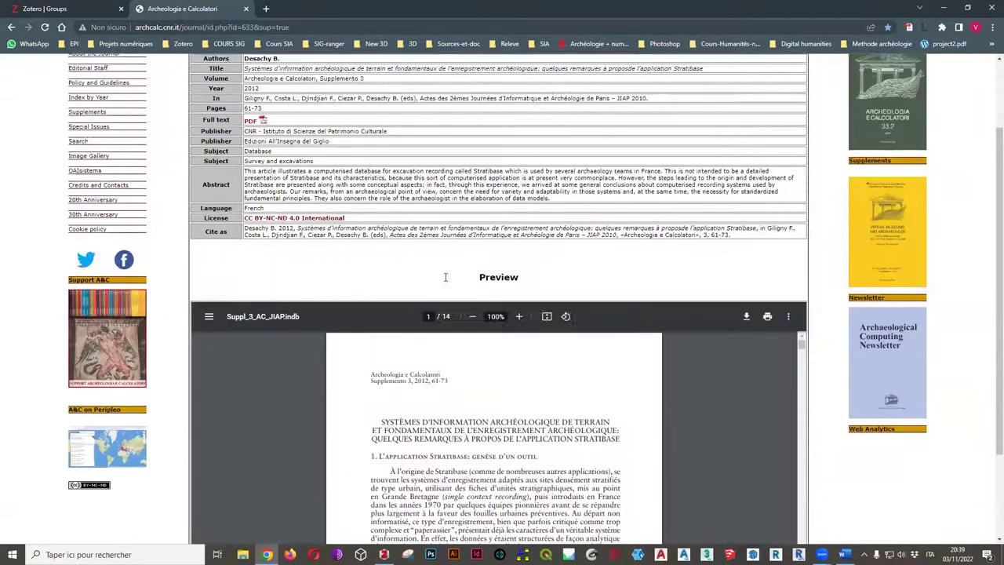
Open the Stratibase article's full-text PDF in a separate tab and save it to the SIA collection with the Zotero connector
middle_click(255, 210)
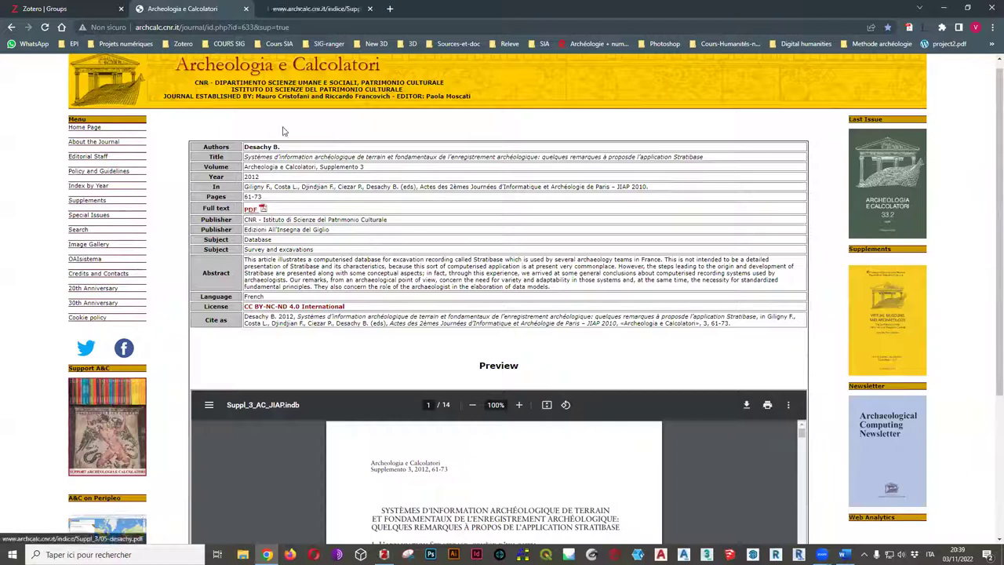
click(353, 8)
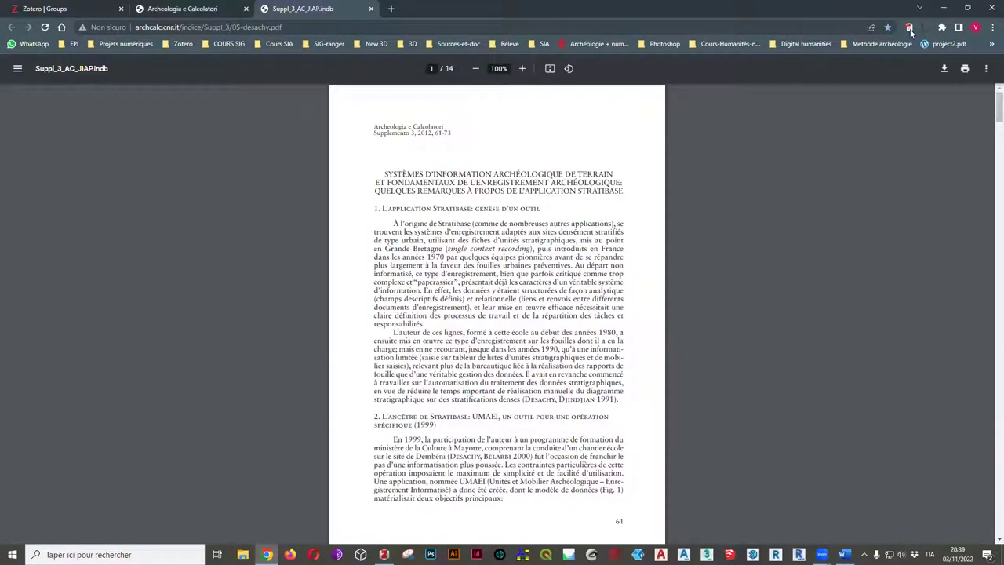
click(384, 555)
click(267, 554)
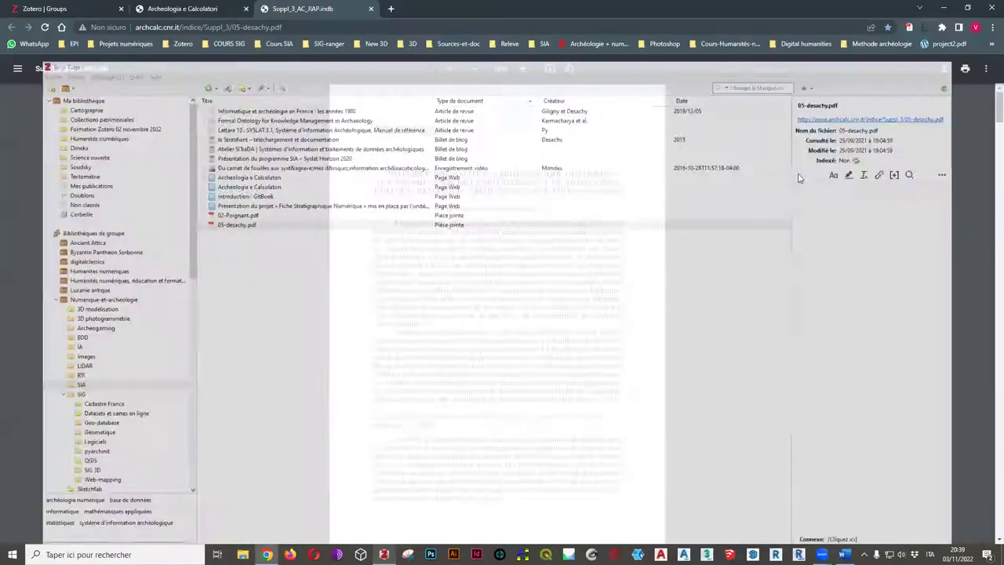
click(909, 28)
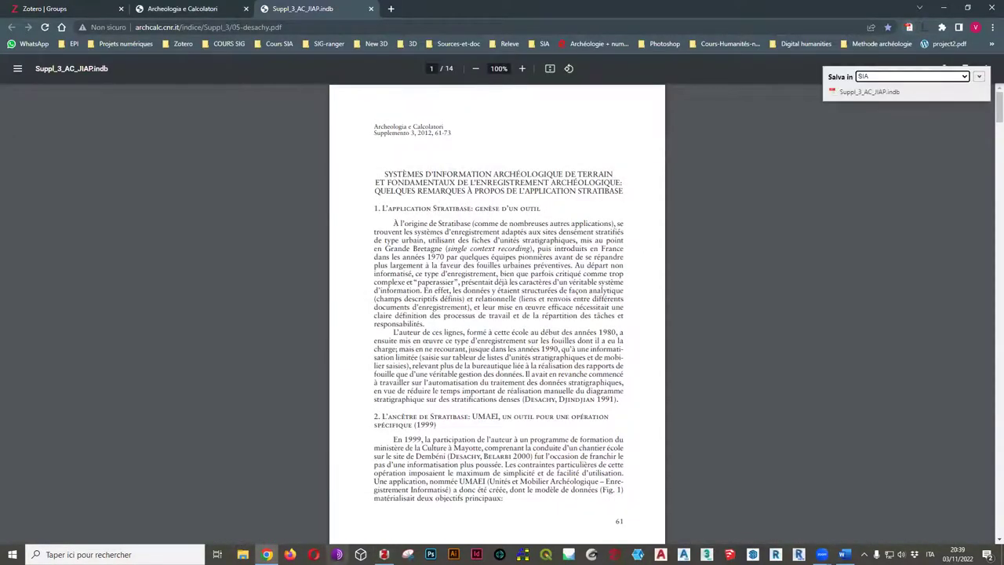
Switch to Zotero and move the newly saved 05-desachy.pdf in the SIA collection to the trash
click(383, 555)
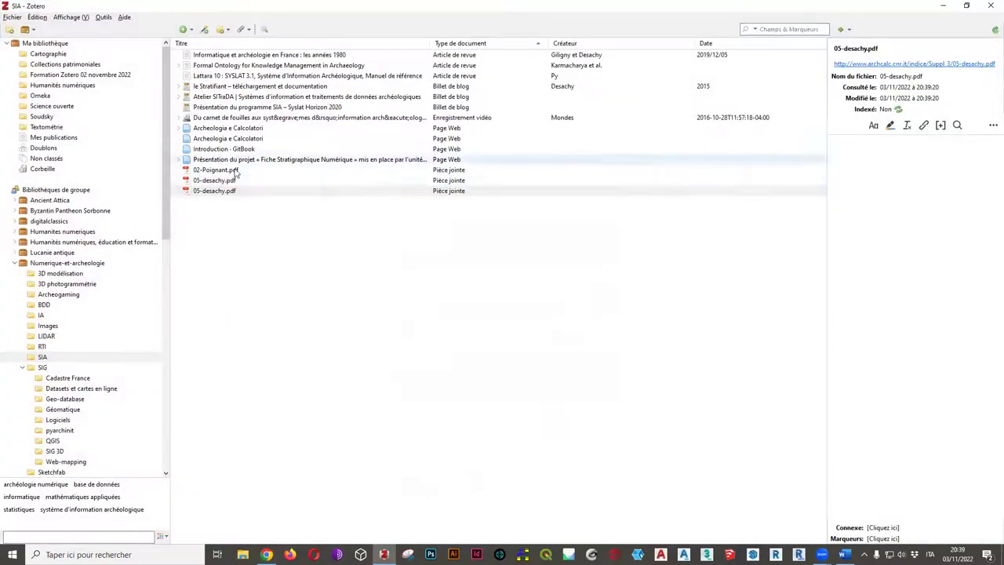
click(232, 191)
right_click(233, 192)
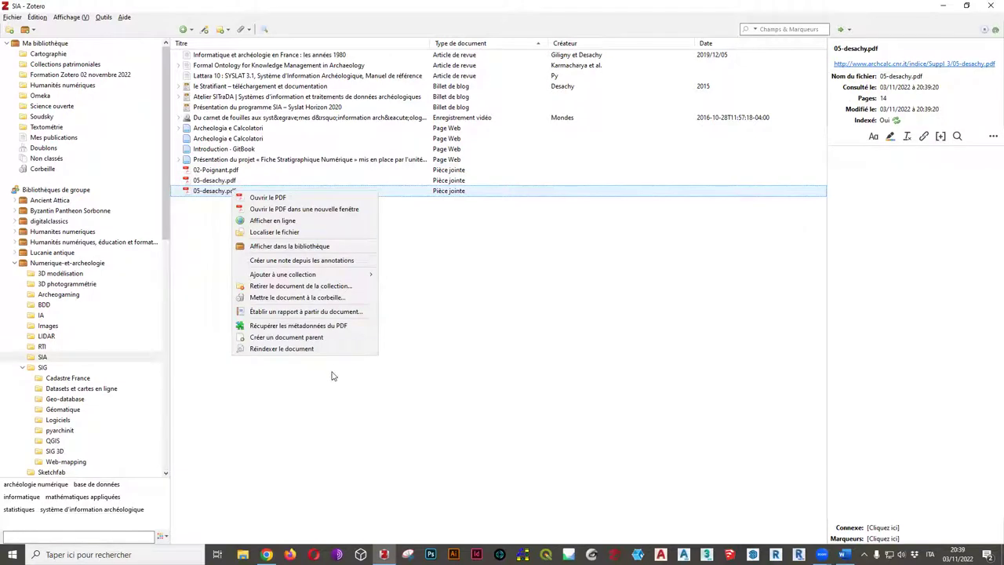
click(306, 297)
click(474, 290)
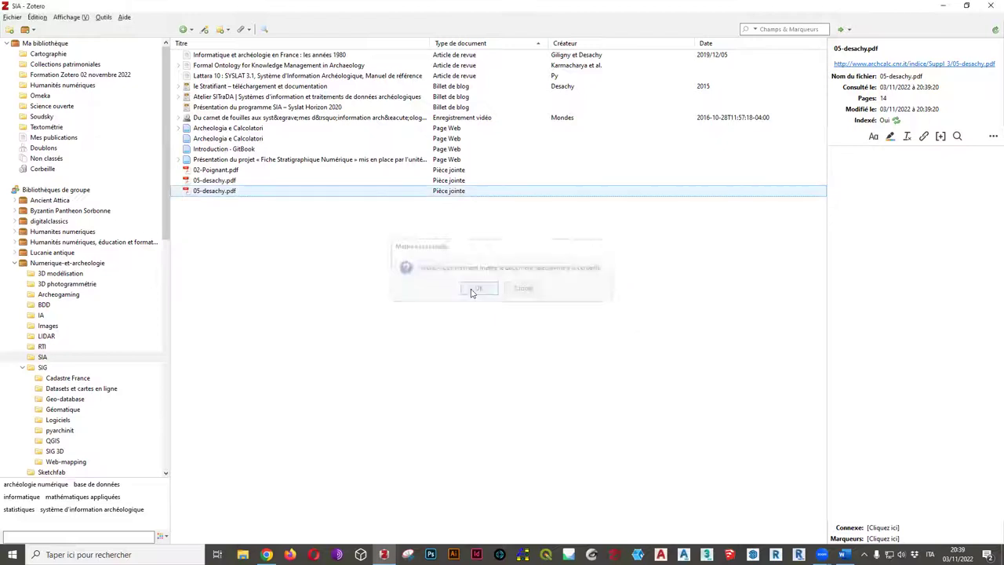
Return to the Stratibase article's record page in the browser and try to save it to Zotero
click(267, 555)
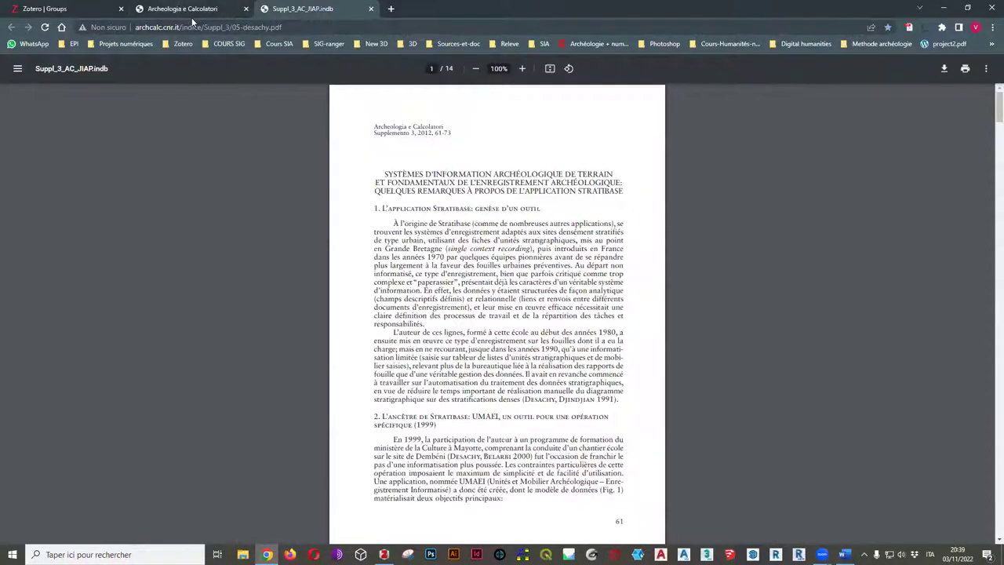
click(182, 8)
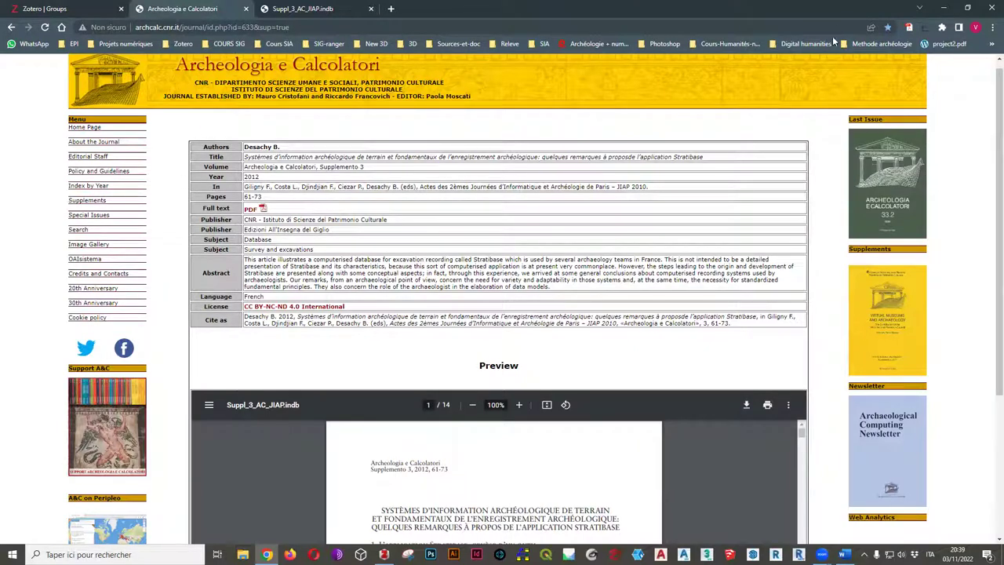
click(908, 30)
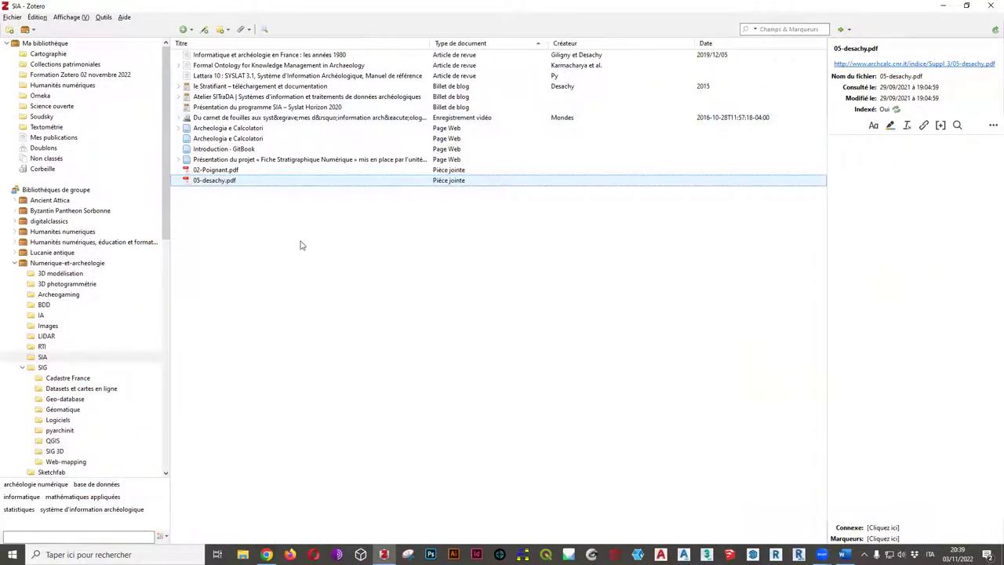
right_click(334, 182)
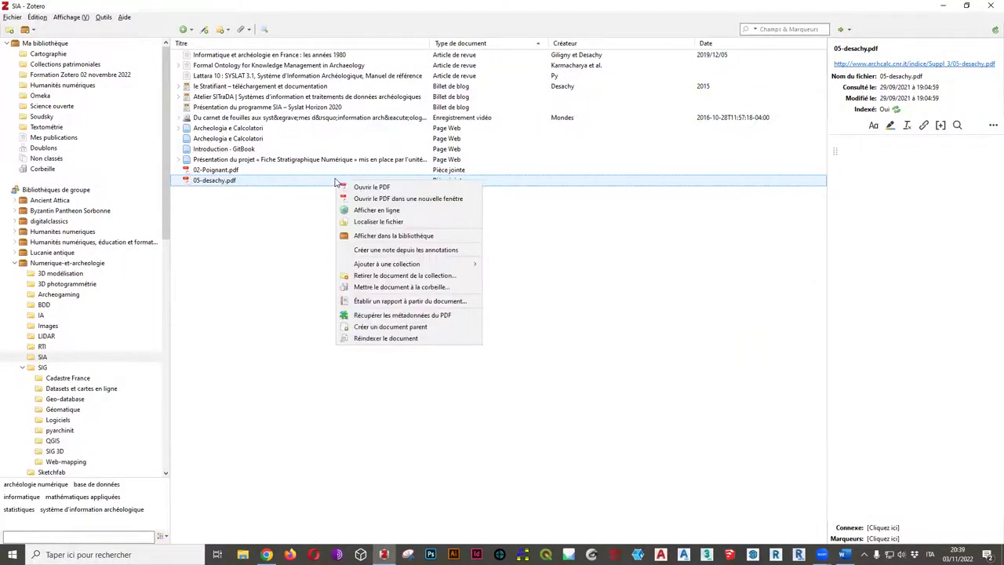
mouse_move(455, 264)
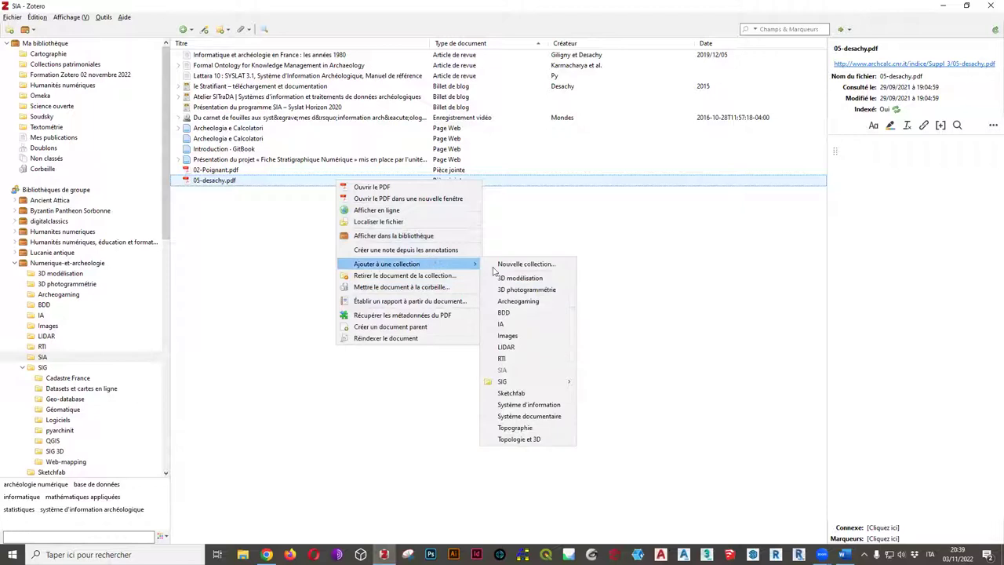
click(717, 291)
Save the Stratibase article's record page from the browser to the SIA collection and return to Zotero
click(267, 555)
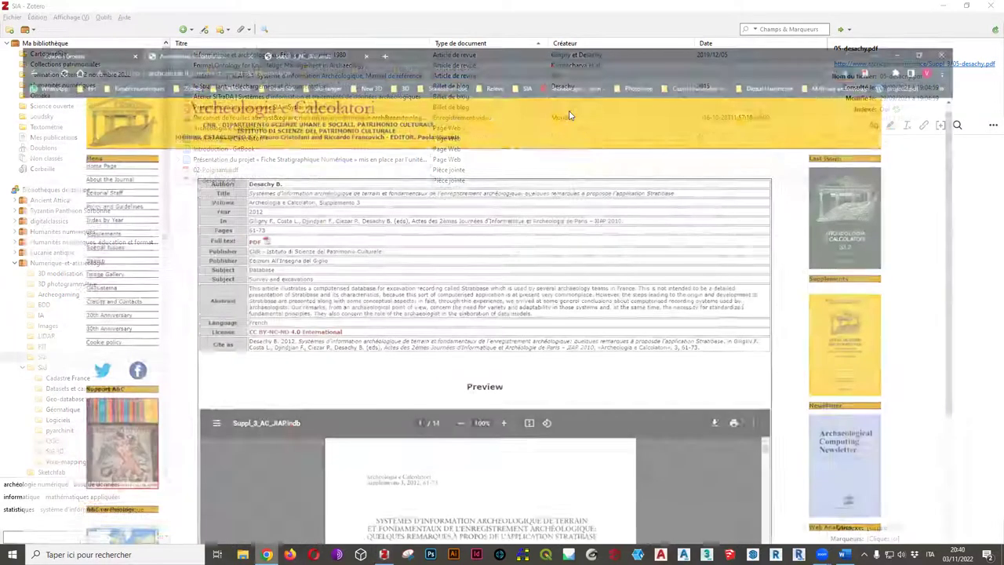
click(907, 28)
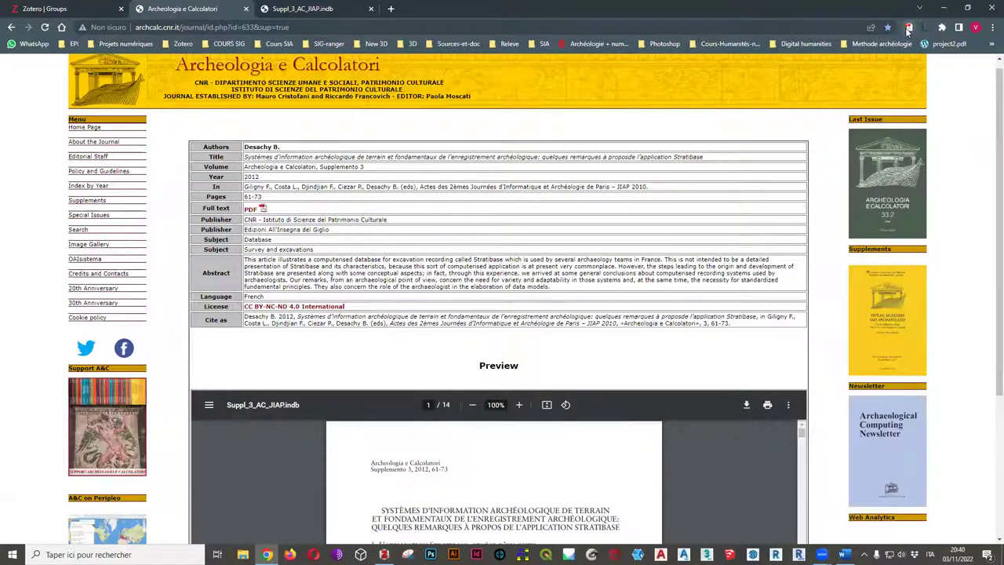
click(945, 13)
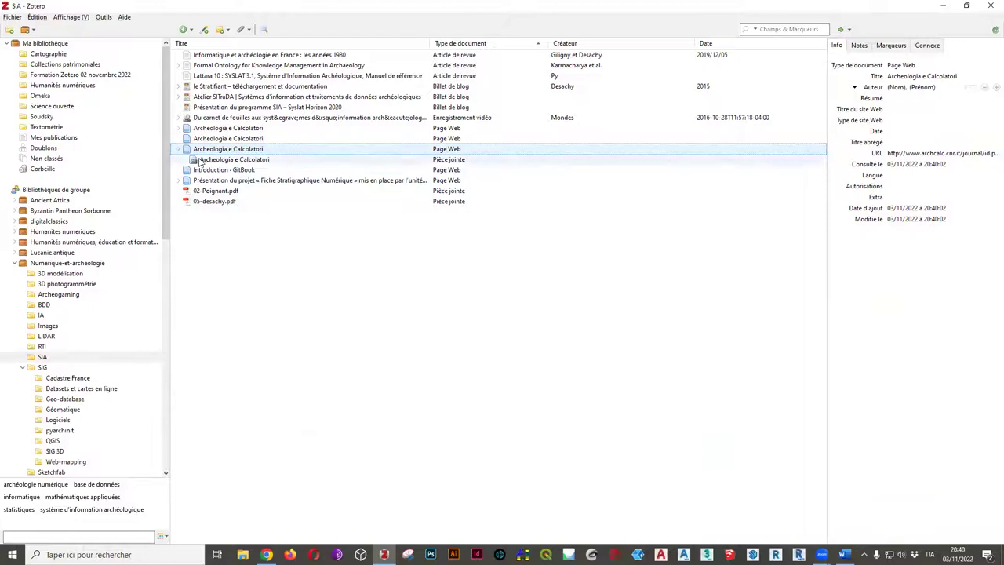
Inspect the snapshot attached to the newly saved Archeologia e Calcolatori web page and move that page to the trash
click(201, 160)
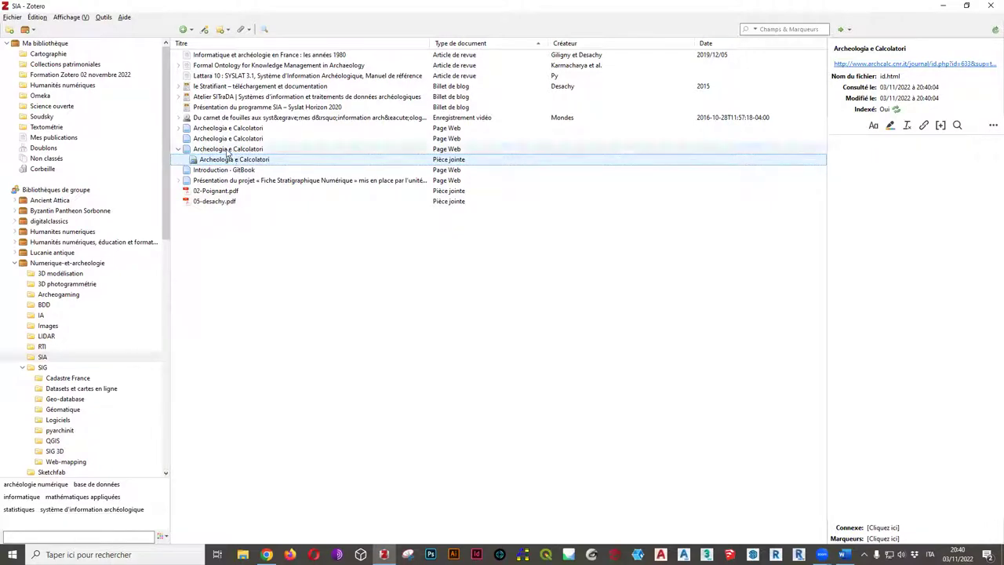
click(227, 152)
right_click(229, 151)
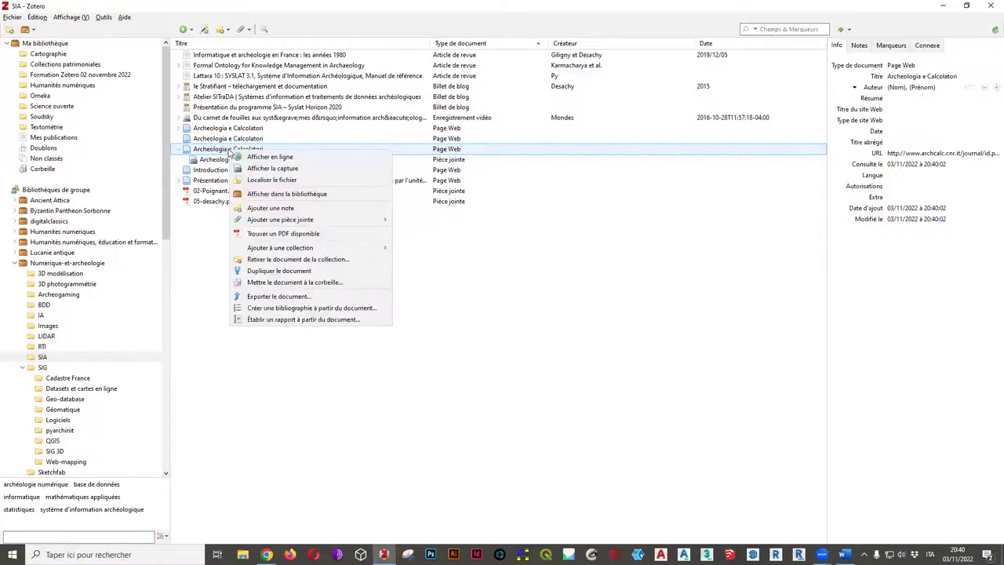
click(291, 282)
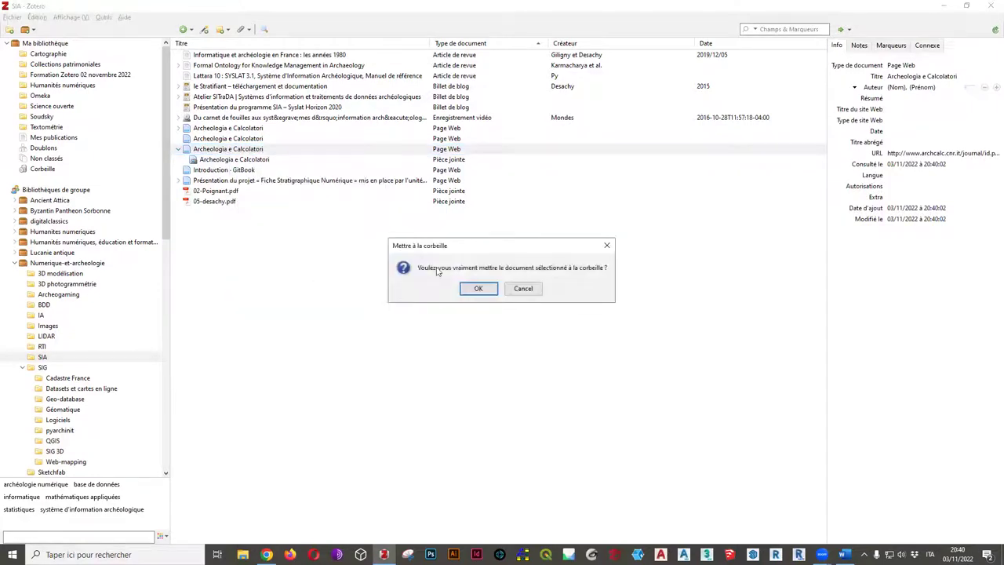
click(480, 291)
Try to retrieve the PDF metadata of 05-desachy.pdf in the SIA collection and dismiss the retrieval report
click(214, 182)
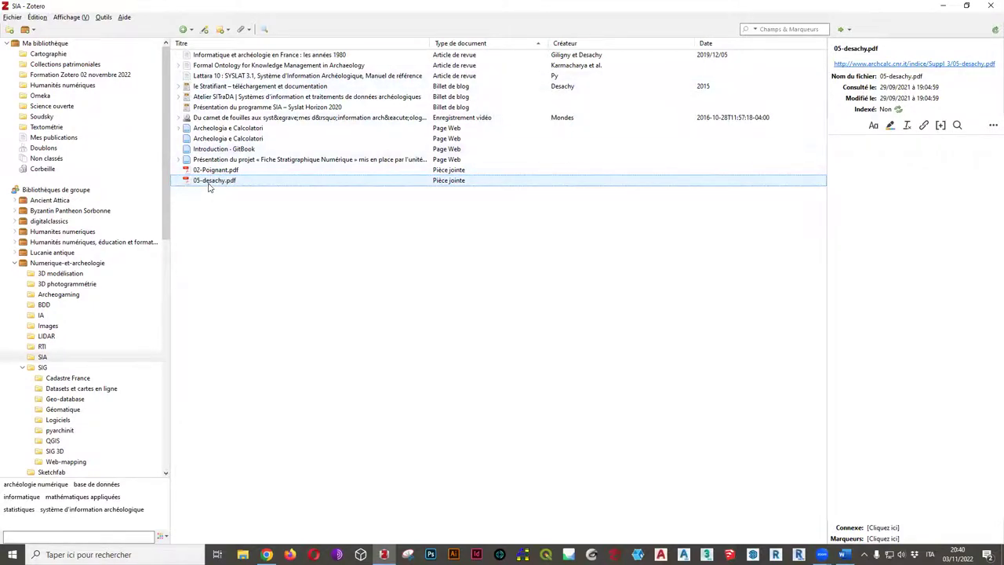
right_click(212, 185)
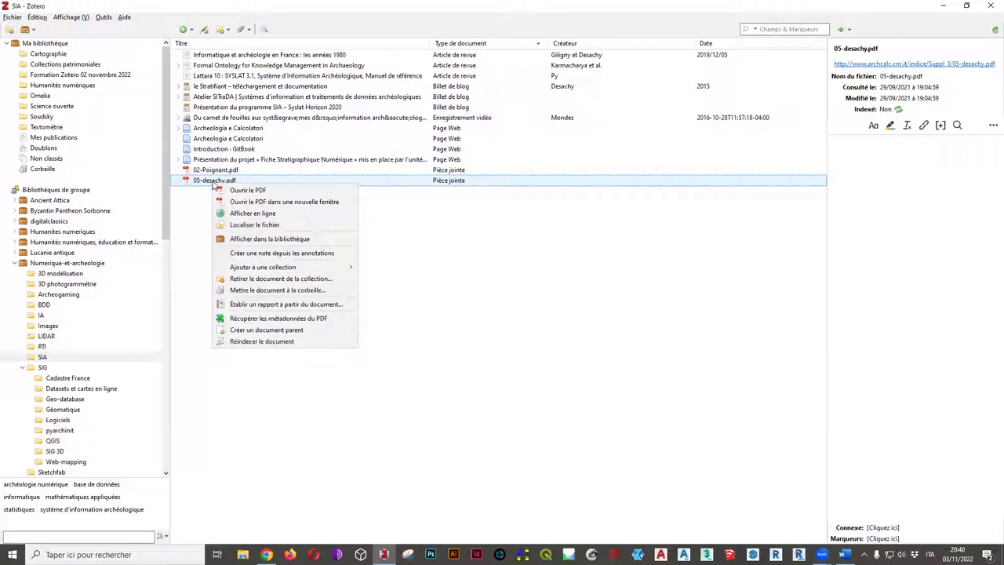
click(276, 322)
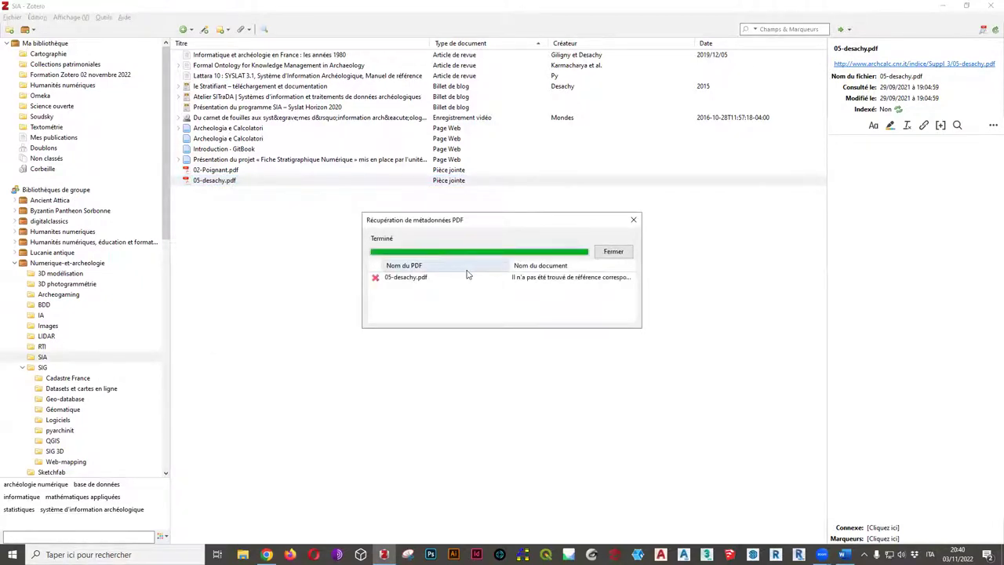
click(613, 252)
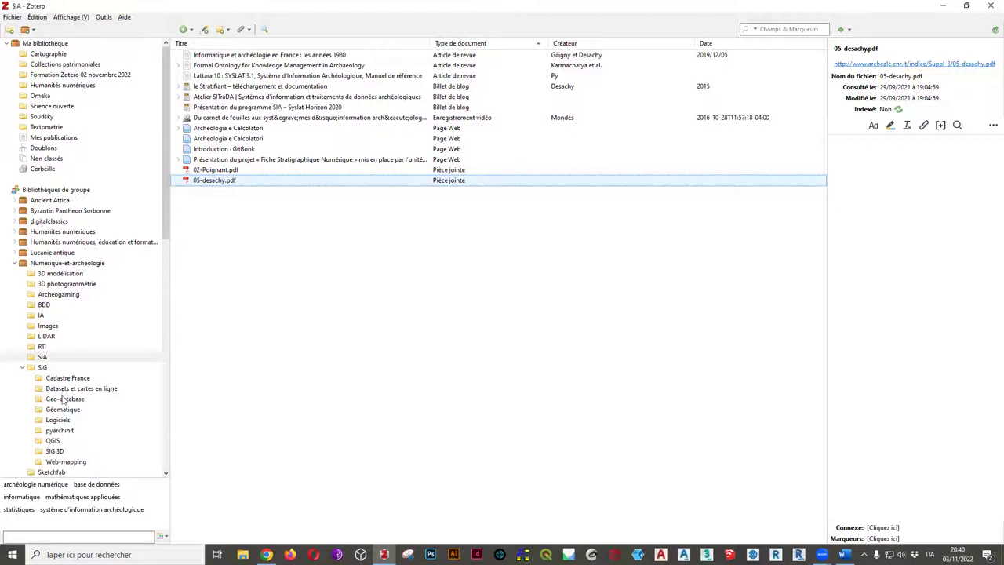
Show the BDD collection of the Numerique-et-archeologie group and try to retrieve the PDF metadata of Brochure_CADA.pdf
scroll(63, 400, down, 2)
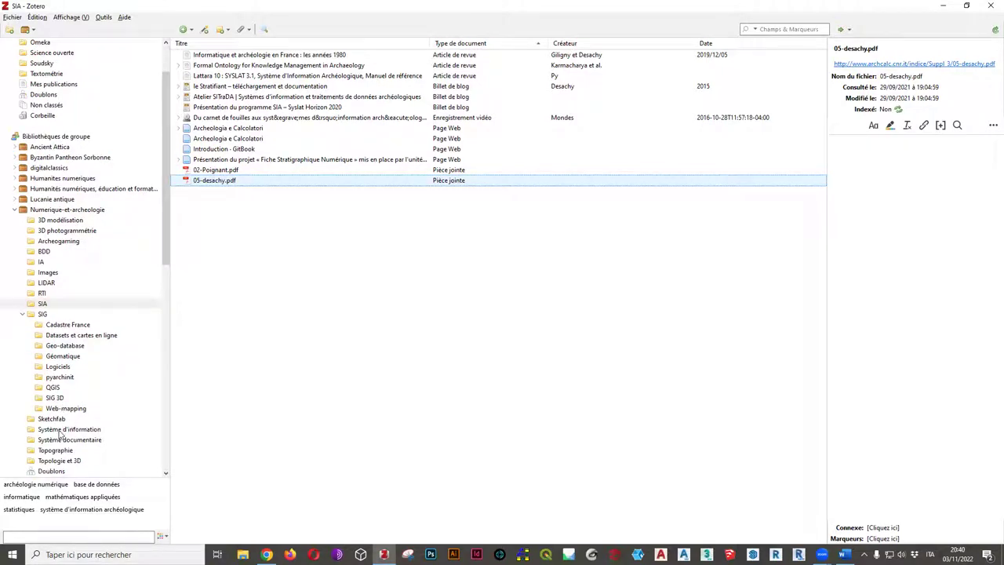
click(52, 251)
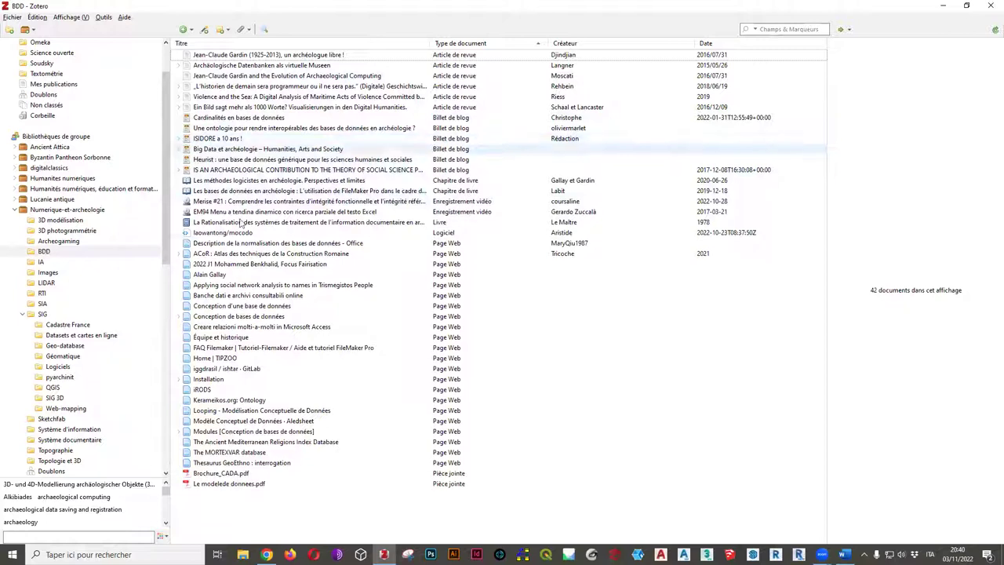
click(230, 476)
right_click(229, 480)
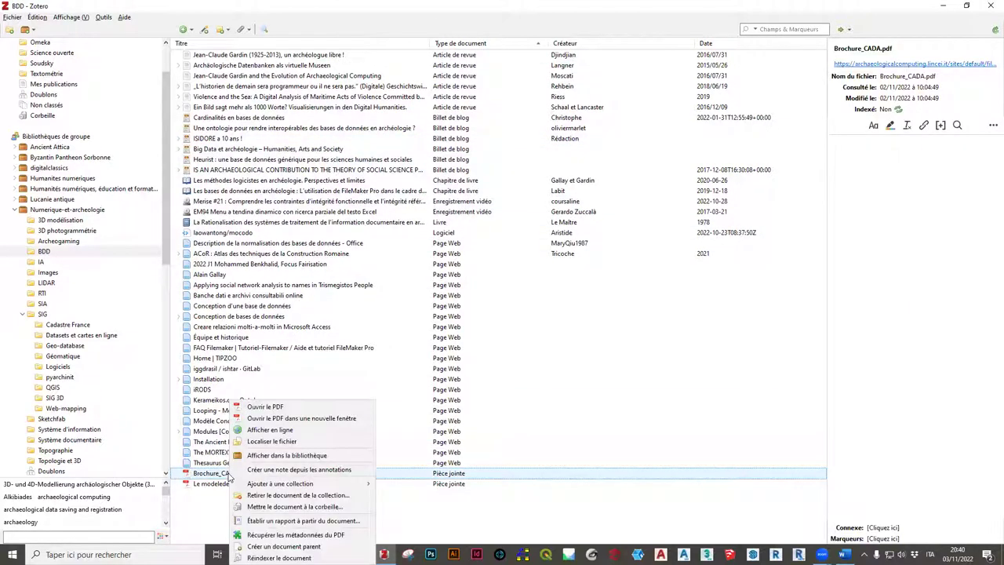
click(267, 535)
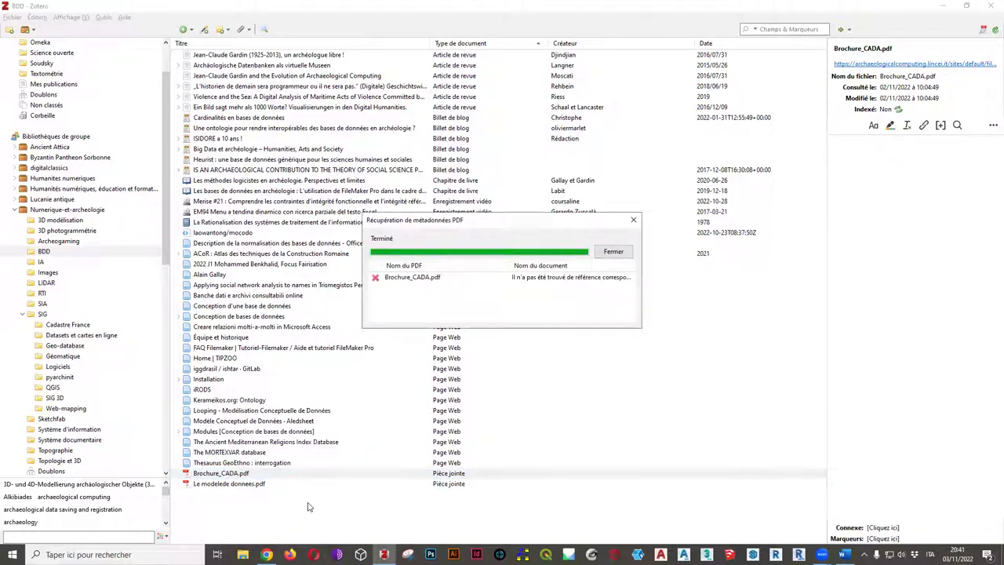
Look through the SIG sub-collections, try to retrieve the PDF metadata of mode_d_emploi.pdf in Web-mapping, and dismiss the retrieval report
click(50, 397)
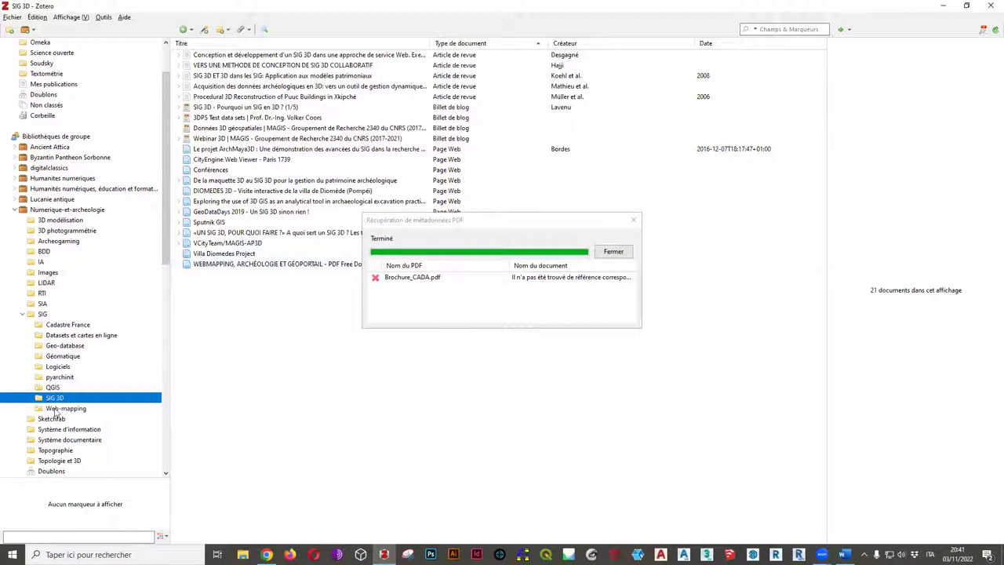
click(53, 386)
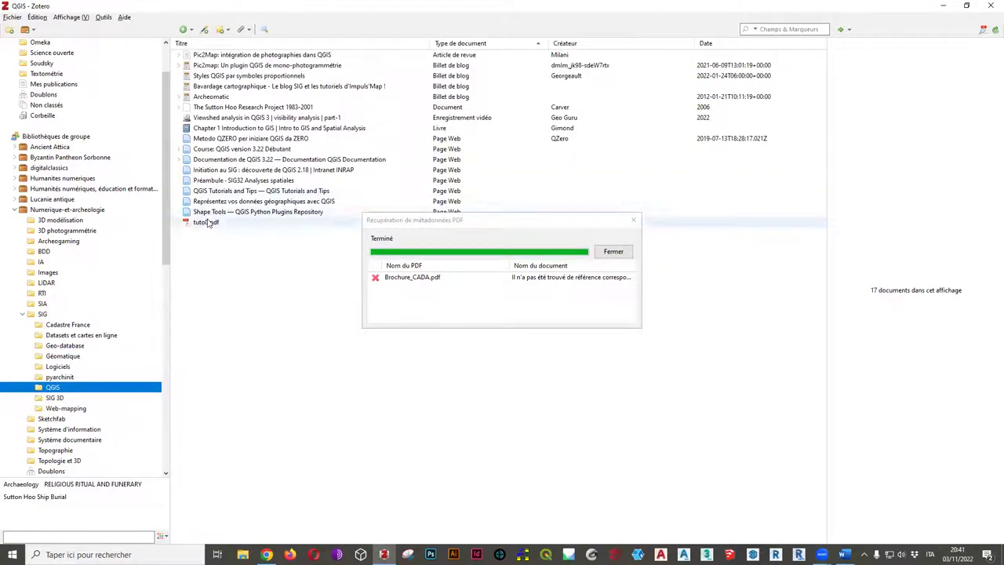
click(64, 368)
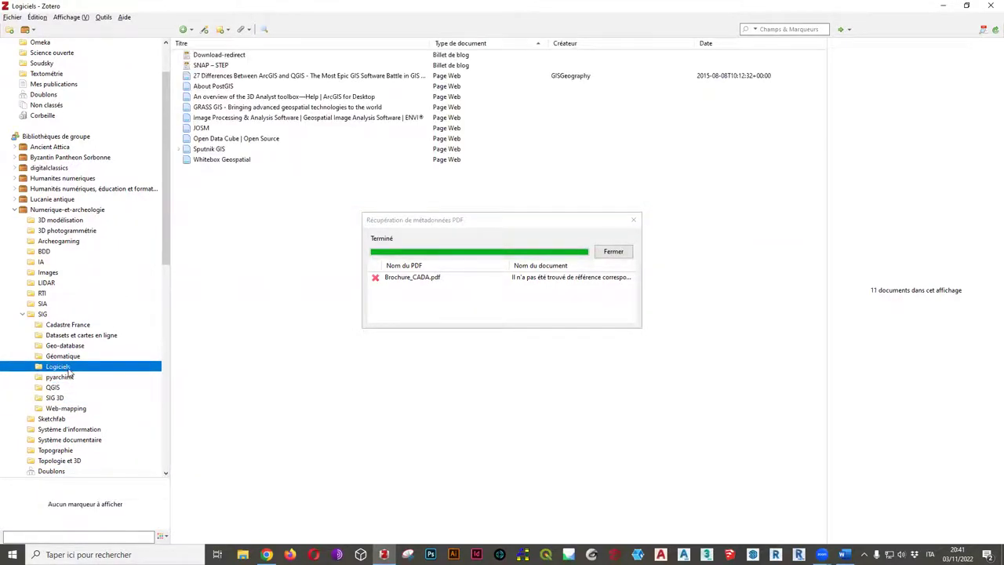
click(64, 378)
click(58, 408)
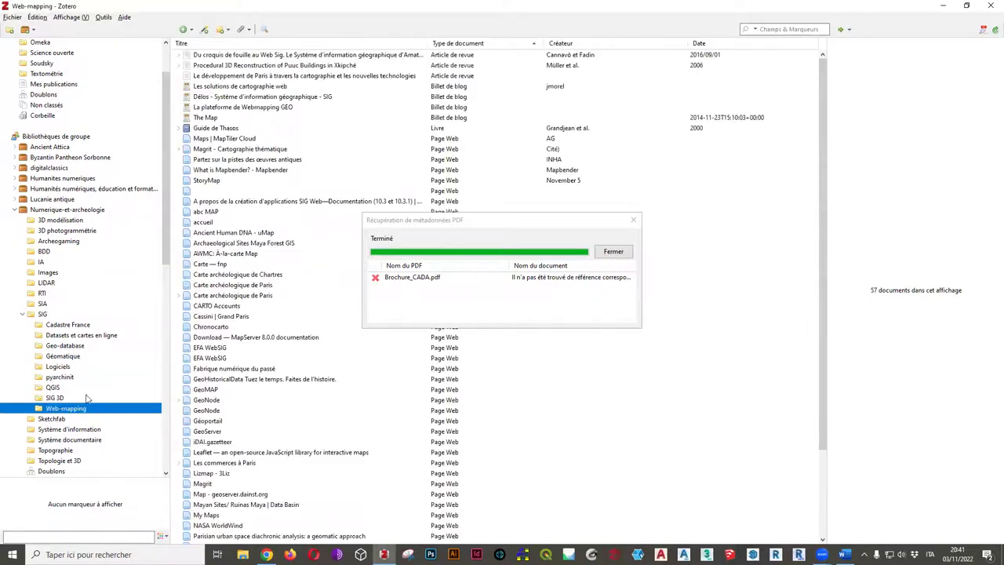
scroll(259, 329, down, 3)
right_click(231, 540)
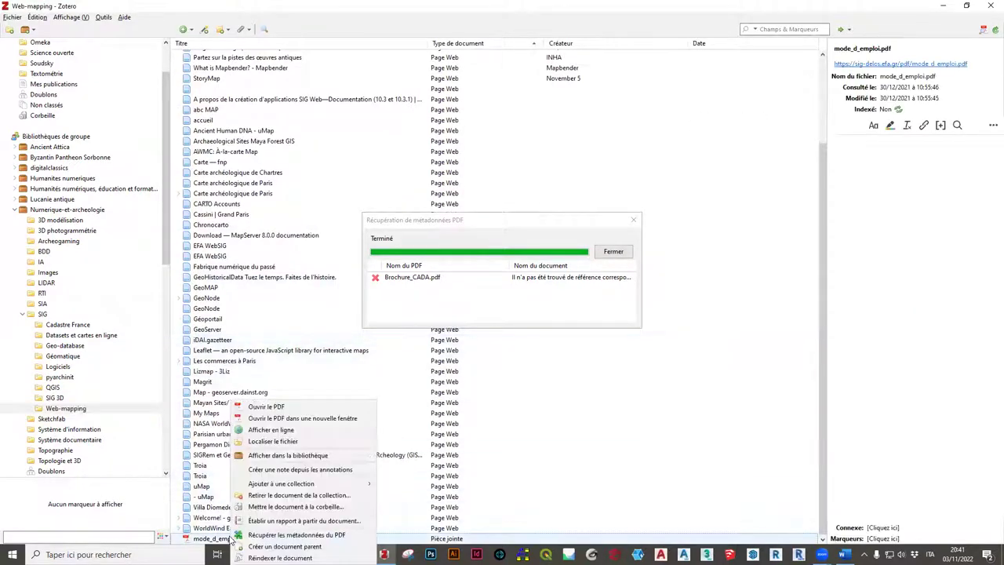
click(255, 535)
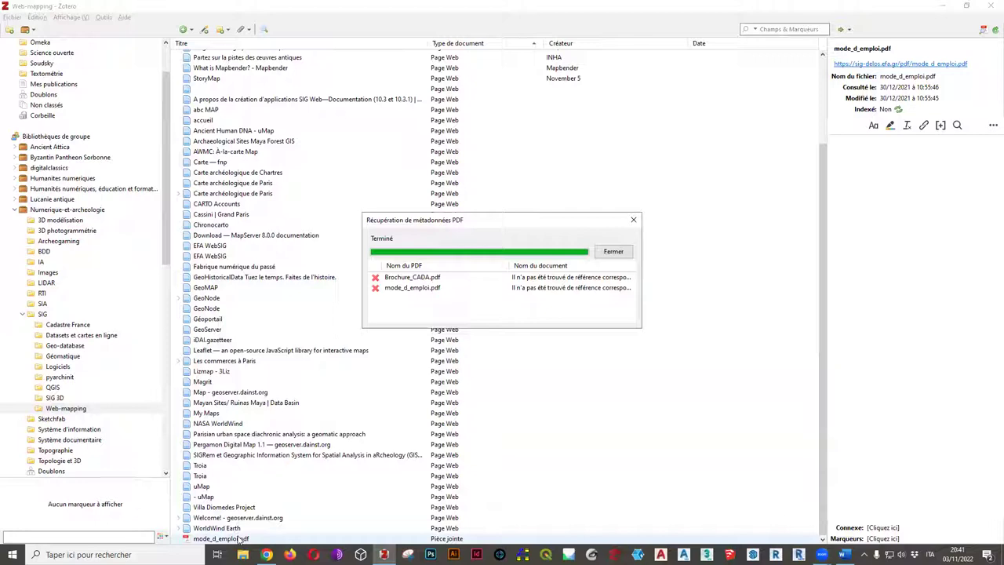
click(613, 251)
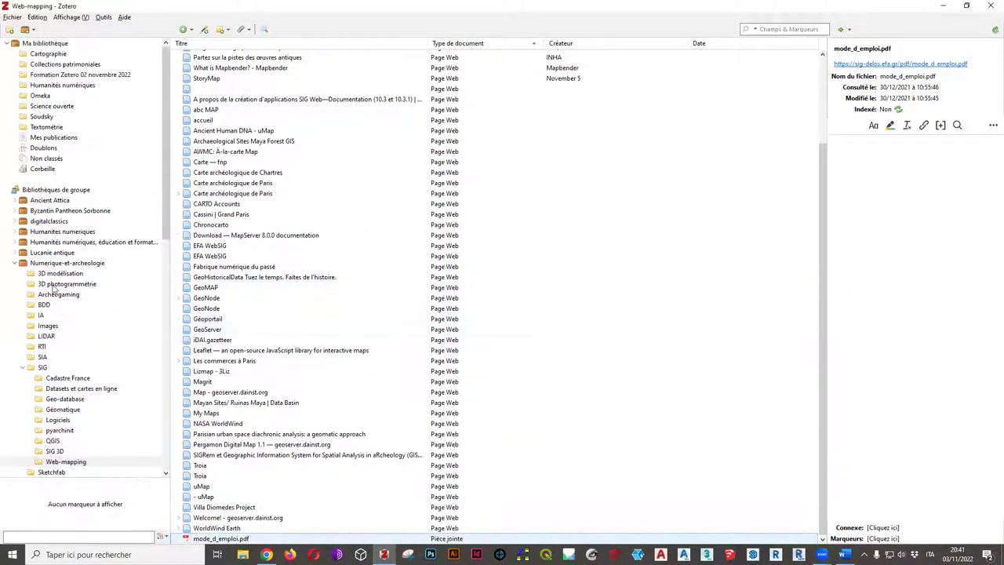
Look over the group libraries and inspect the "Délos - Système d'information géographique - SIG" blog entry in the Web-mapping collection
scroll(63, 309, down, 5)
scroll(63, 308, down, 6)
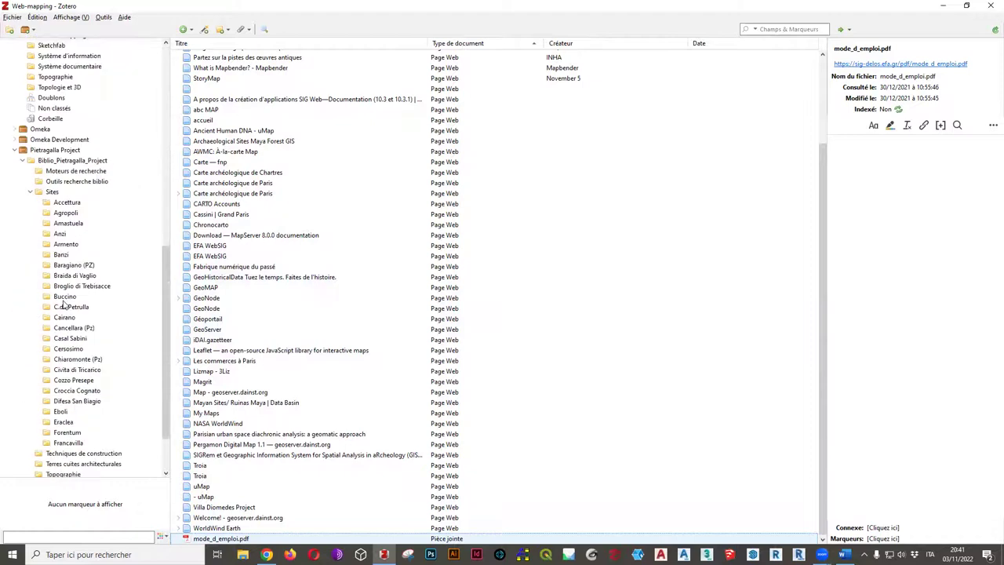
scroll(63, 308, up, 12)
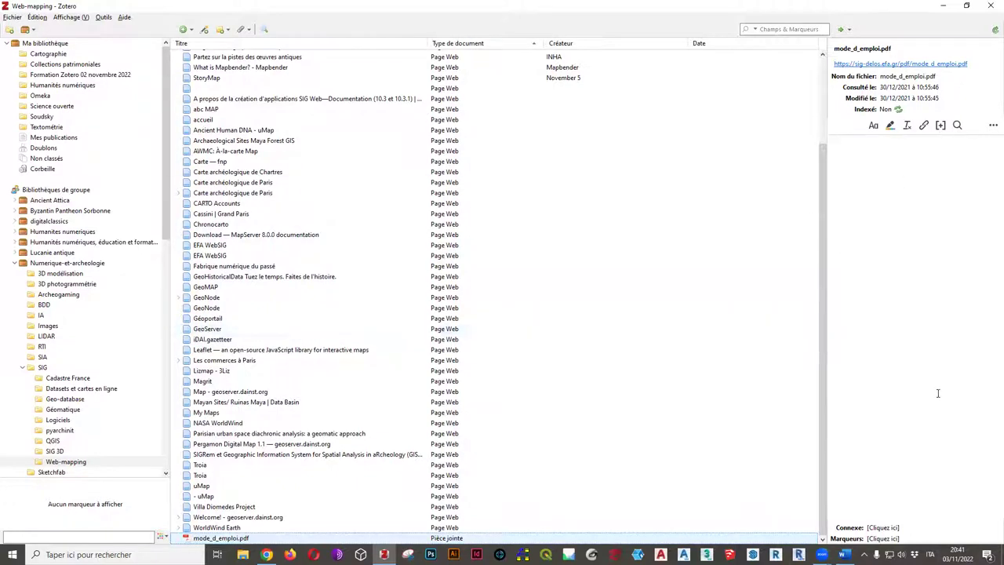
scroll(321, 380, up, 3)
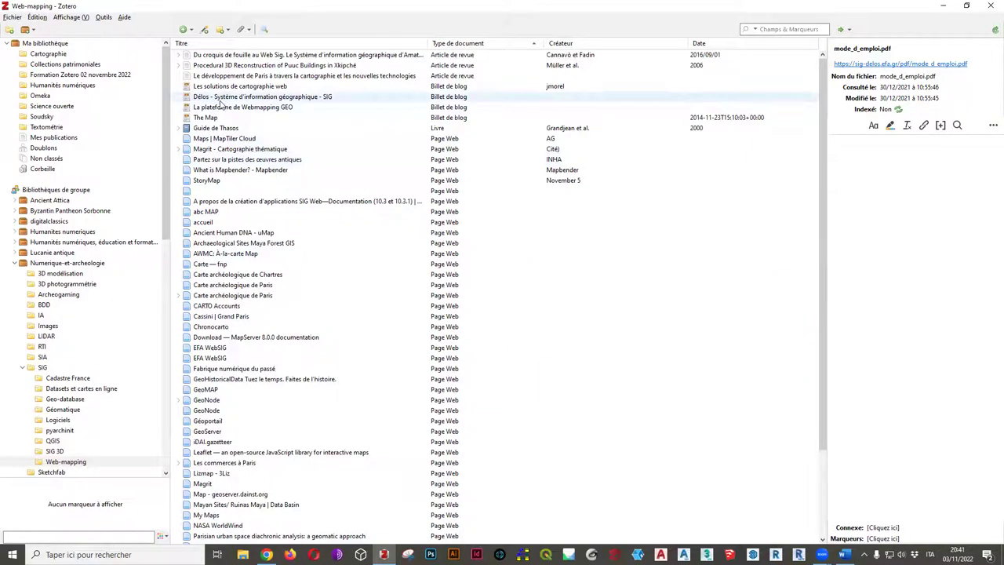
click(220, 98)
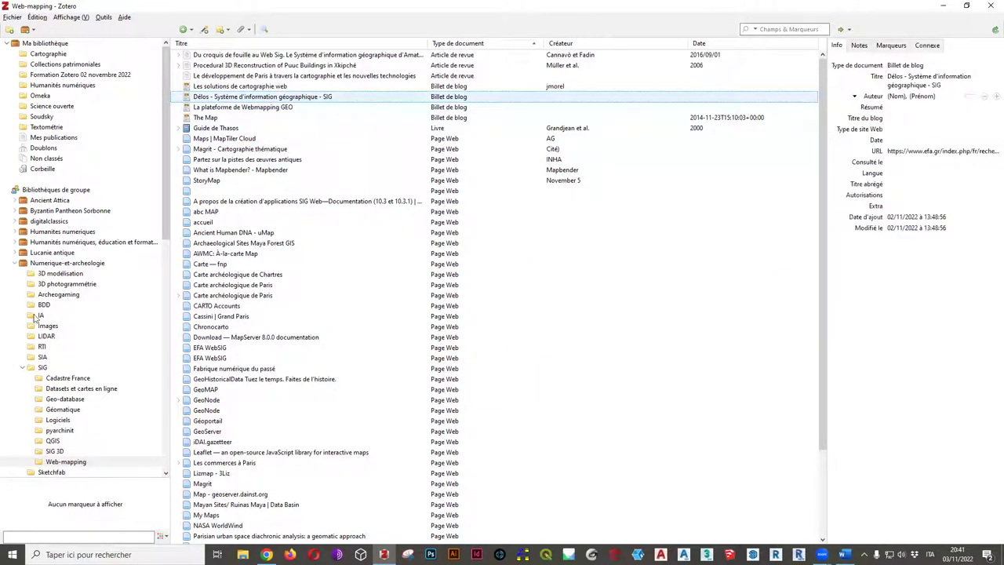
Show the SIA collection and inspect the standalone attachments 02-Poignant.pdf and 05-desachy.pdf, including the actions available for the latter
click(44, 357)
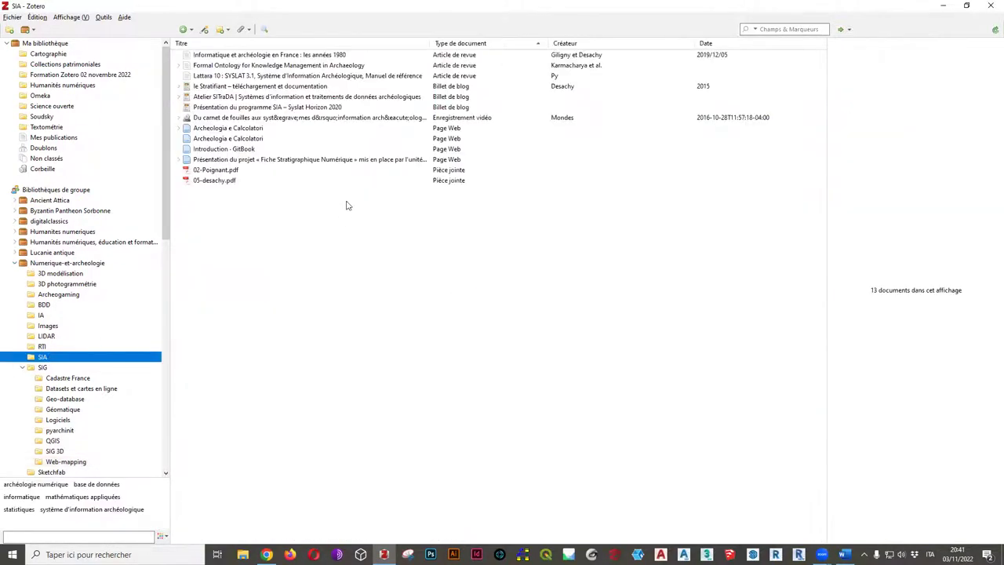
click(224, 172)
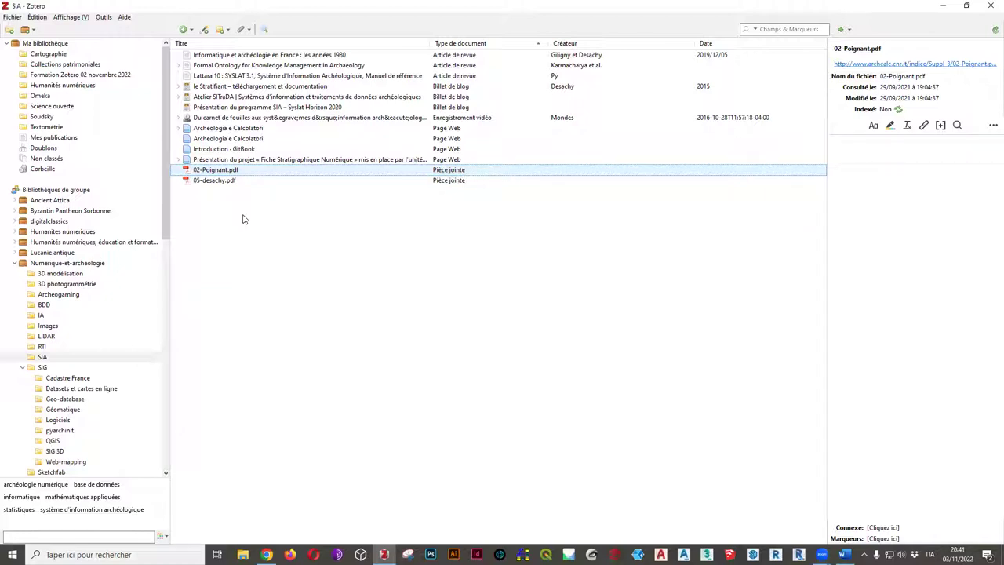
click(244, 182)
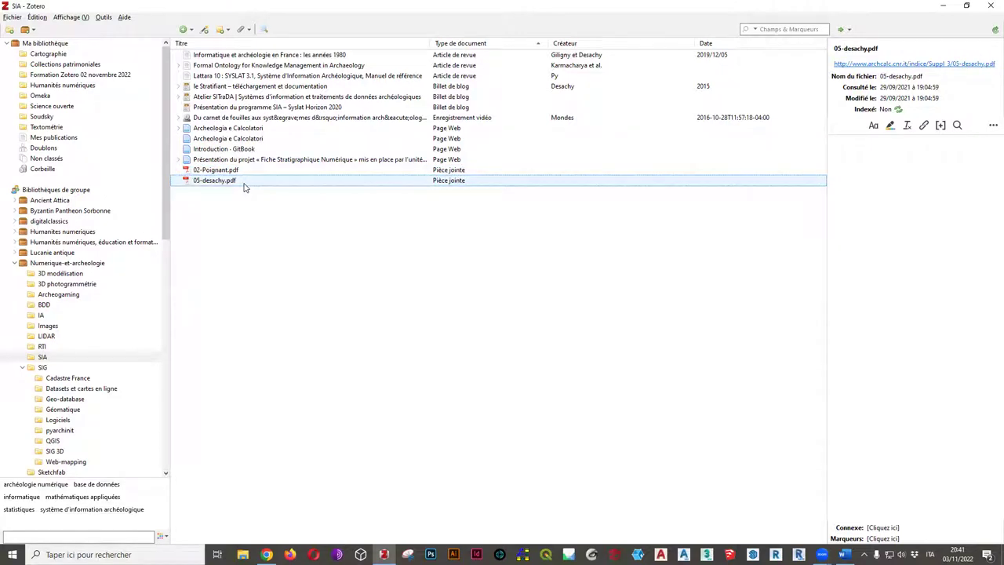
right_click(244, 186)
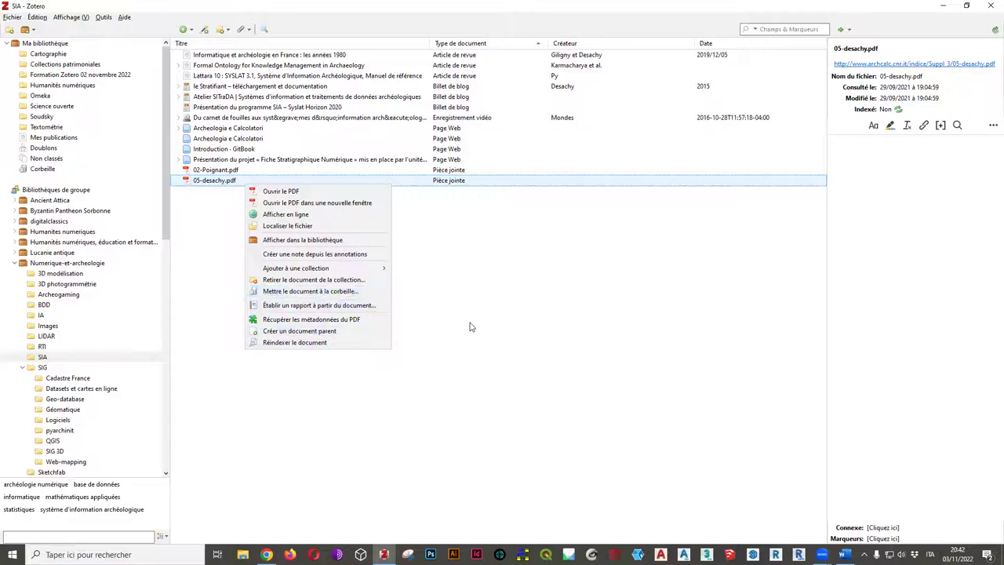
click(457, 270)
Copy a bibliography of all the SIA collection's documents to the clipboard in the Collection du Centre Jean-Bérard (Français) style
click(280, 56)
shift+click(262, 180)
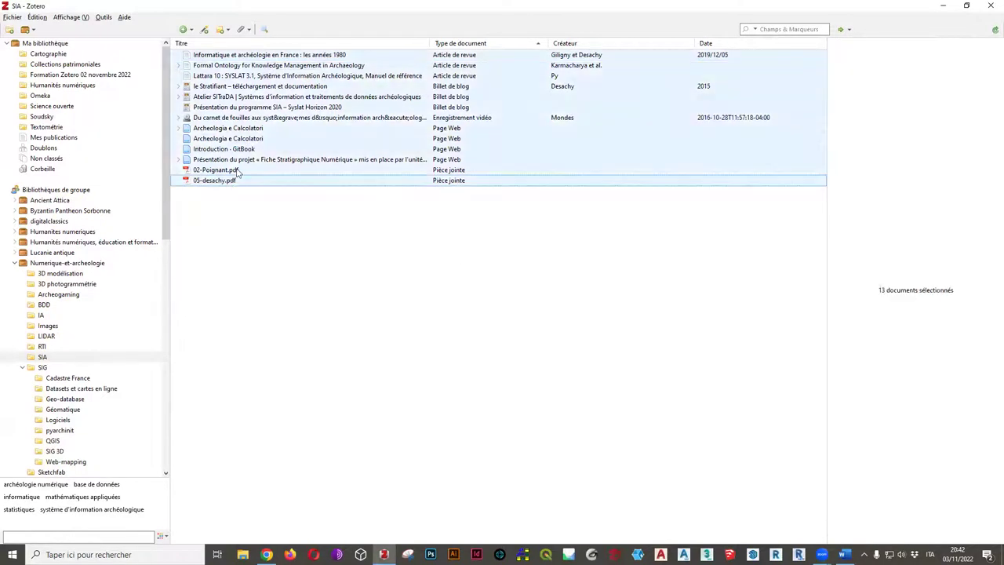
right_click(243, 145)
click(325, 284)
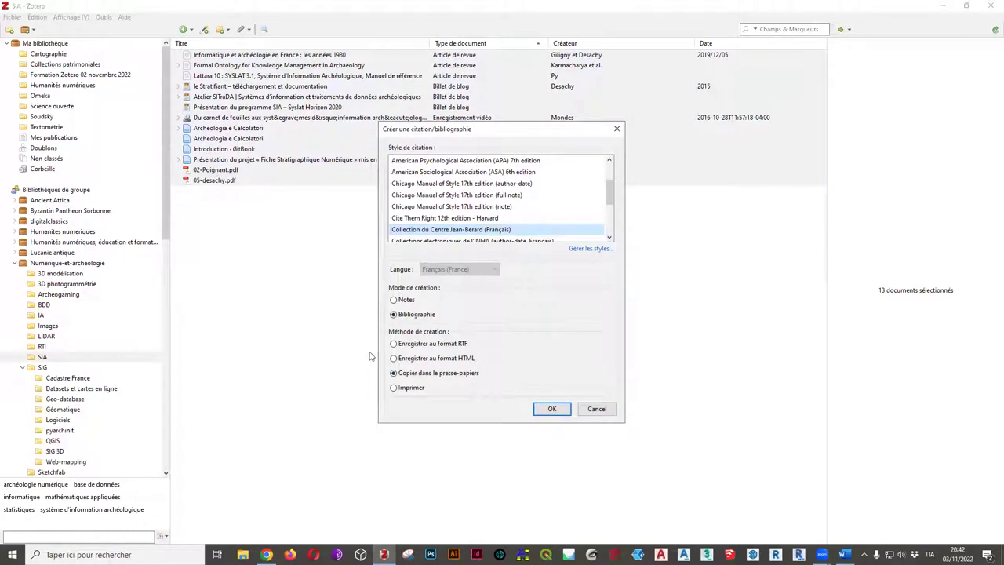
click(552, 408)
Switch to the Zotero_formation document in Word, add a page break after the last reference, and paste the bibliography on the new page
click(844, 555)
click(454, 382)
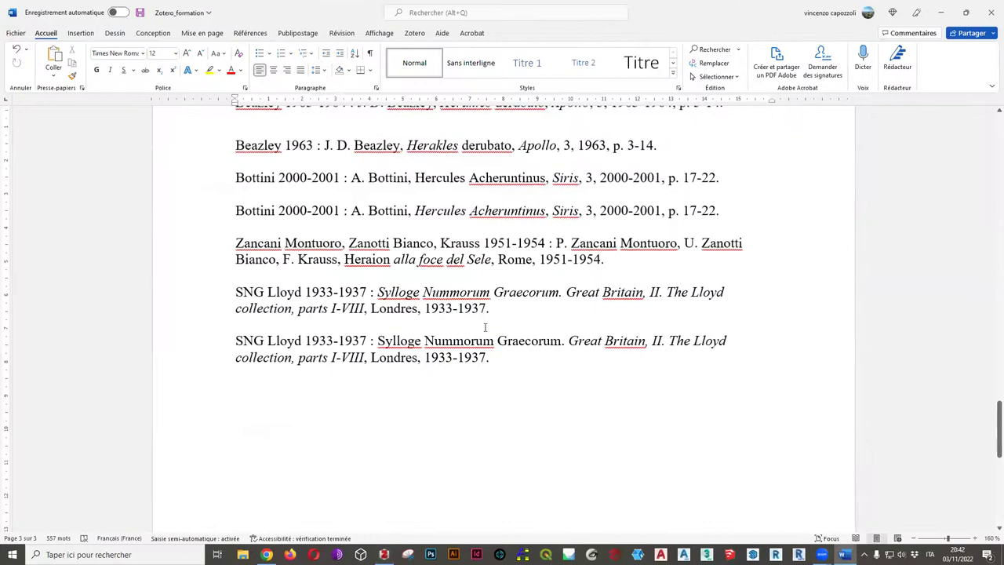
scroll(530, 369, down, 3)
click(80, 33)
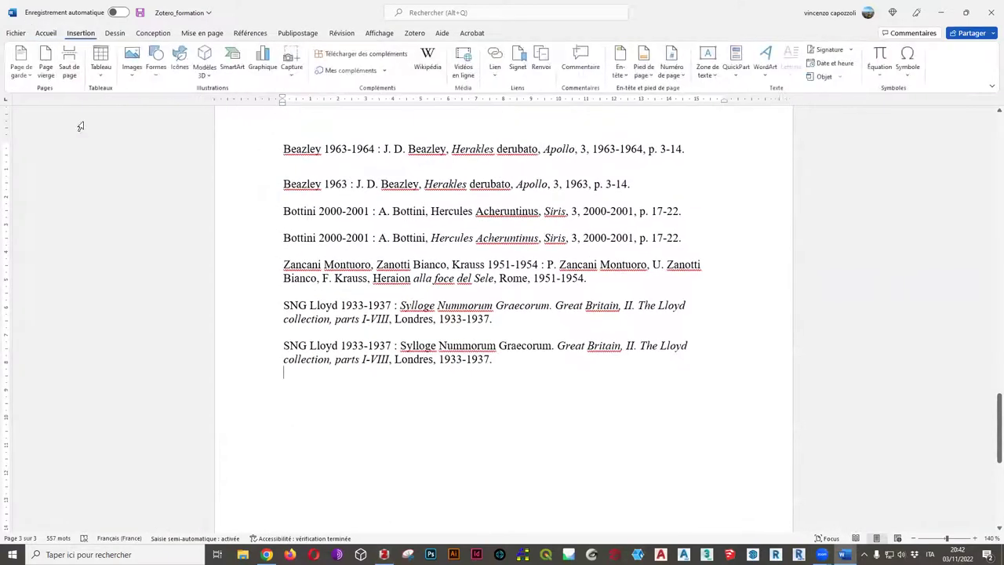
click(70, 69)
scroll(339, 294, down, 3)
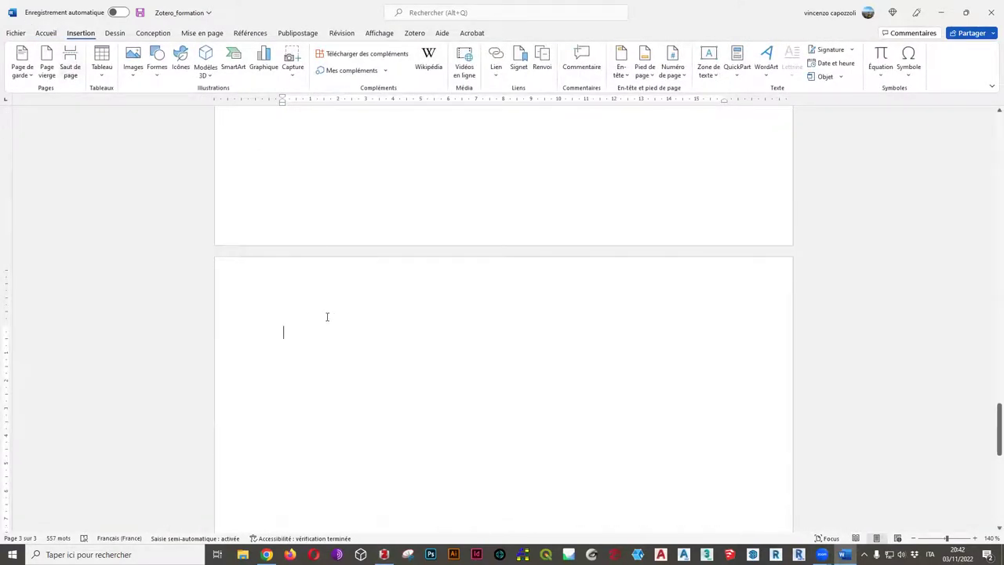
key(ctrl+v)
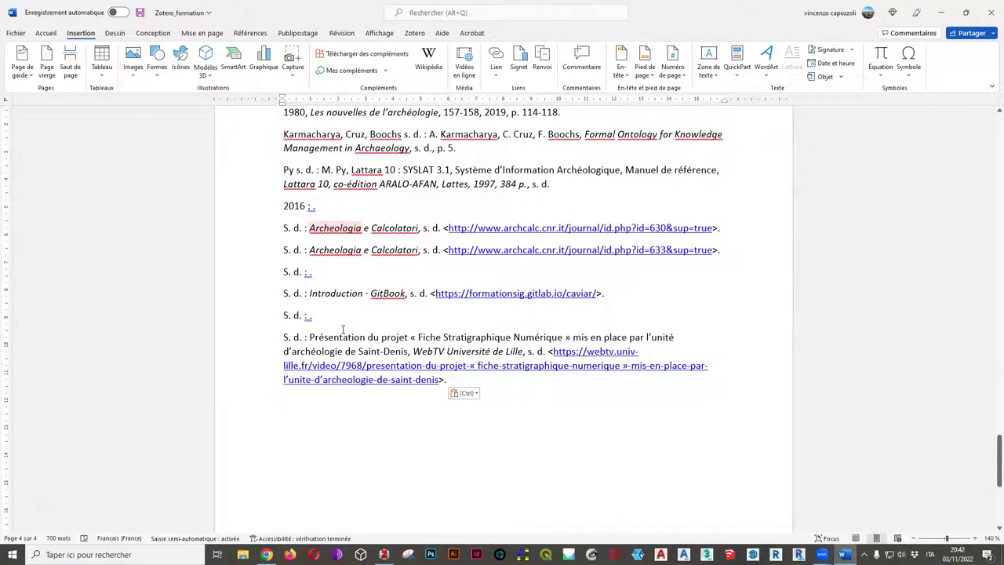
Examine the two Archeologia e Calcolatori entries in the pasted bibliography, and undo the paste
drag(283, 229, 514, 232)
drag(665, 248, 727, 250)
click(672, 278)
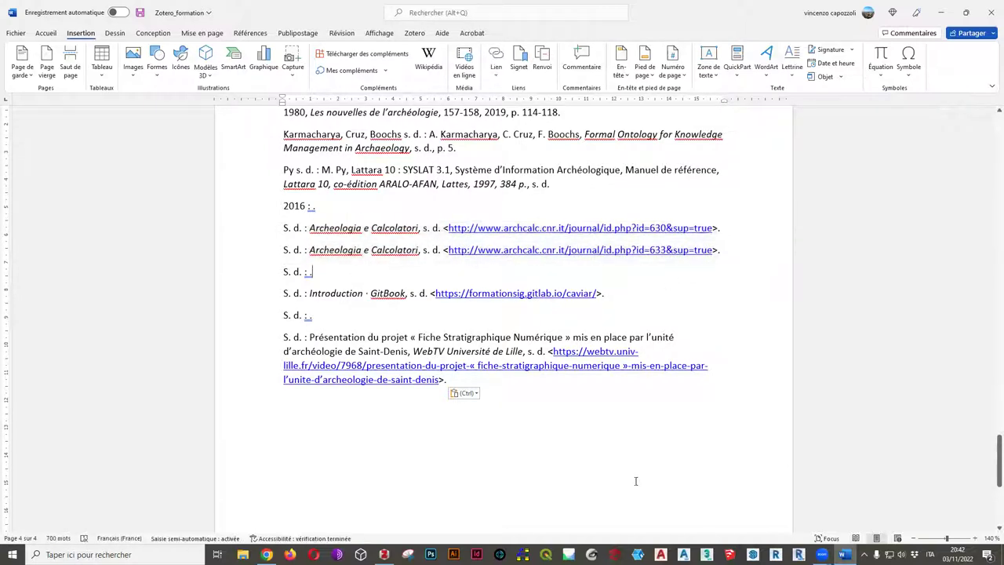
click(384, 554)
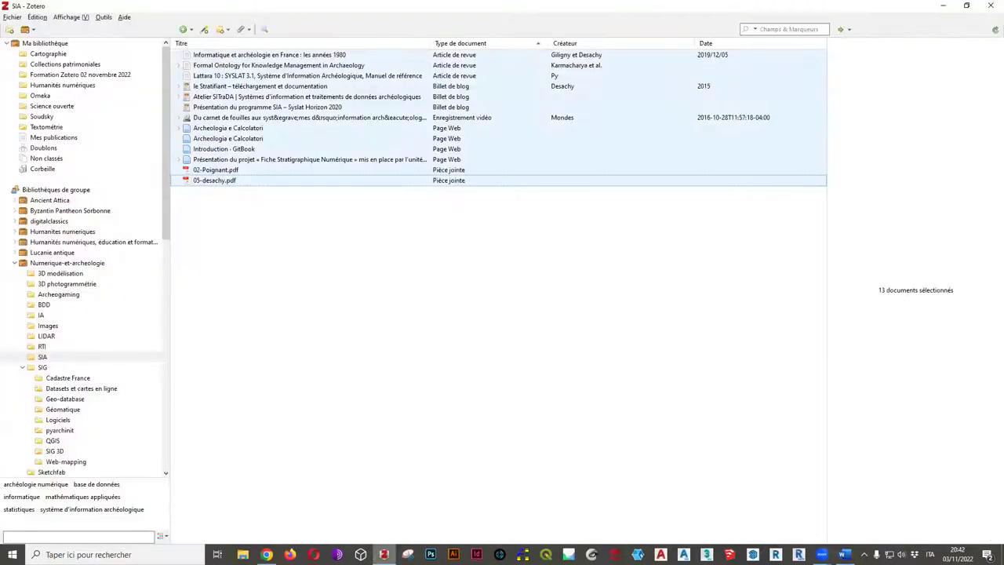
key(alt+Tab)
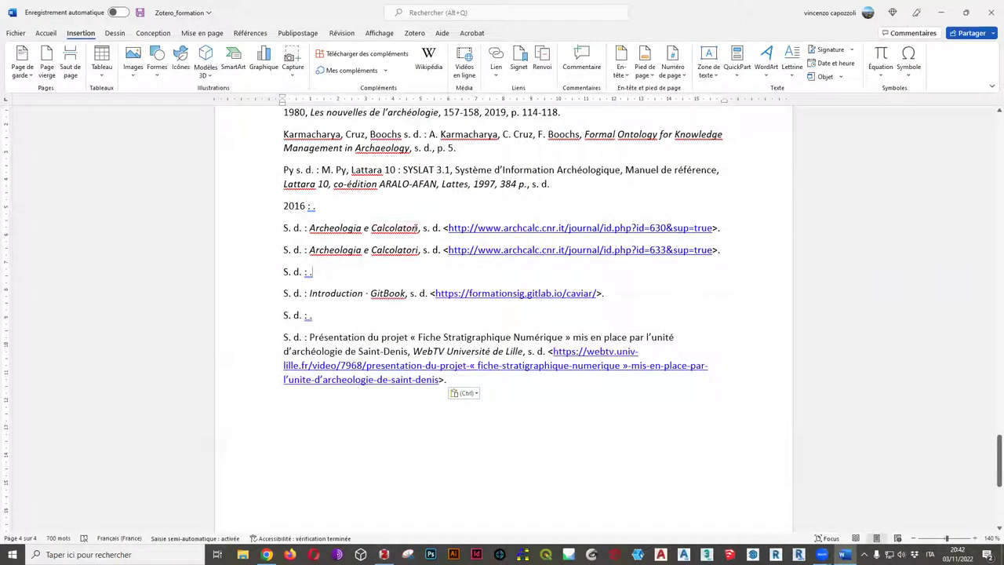
drag(310, 228, 422, 229)
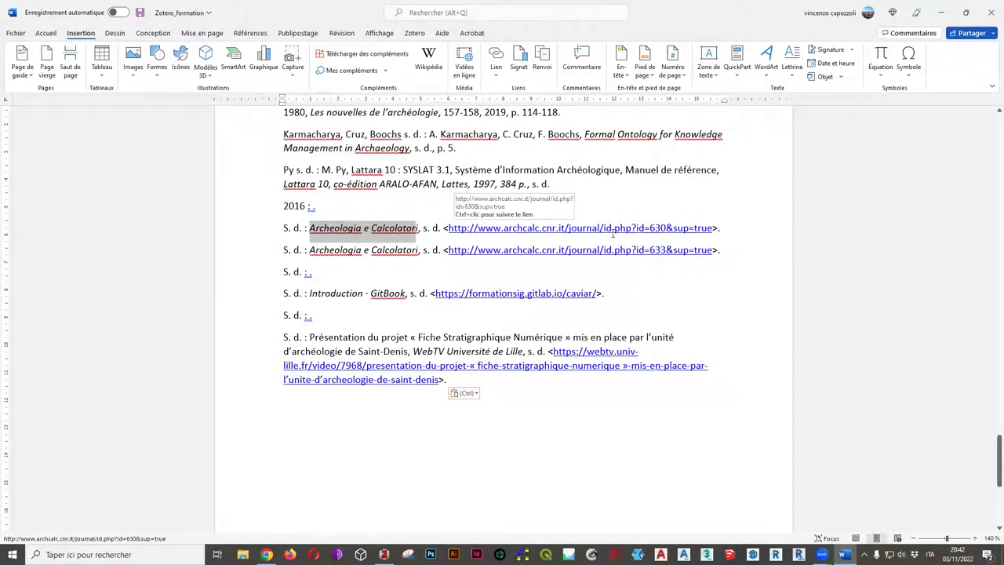
scroll(613, 232, up, 4)
scroll(590, 269, down, 3)
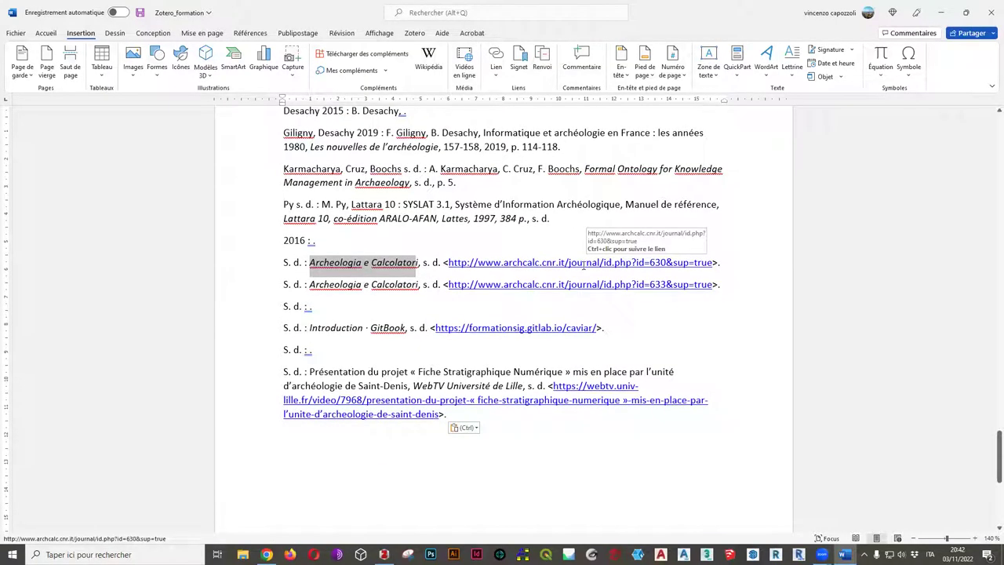
key(ctrl+z)
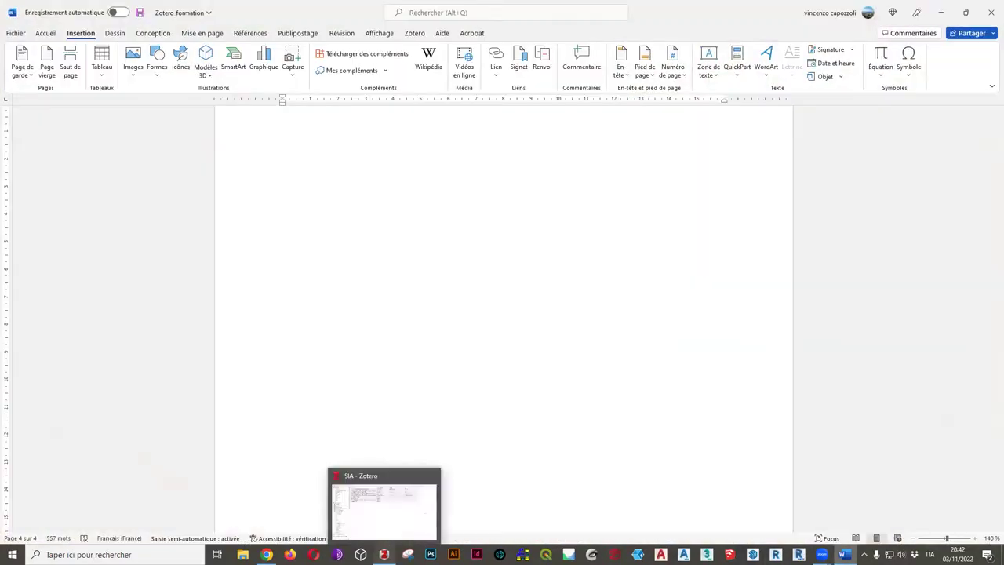
Return to Zotero and start creating a parent document for 05-desachy.pdf in the SIA collection
click(384, 554)
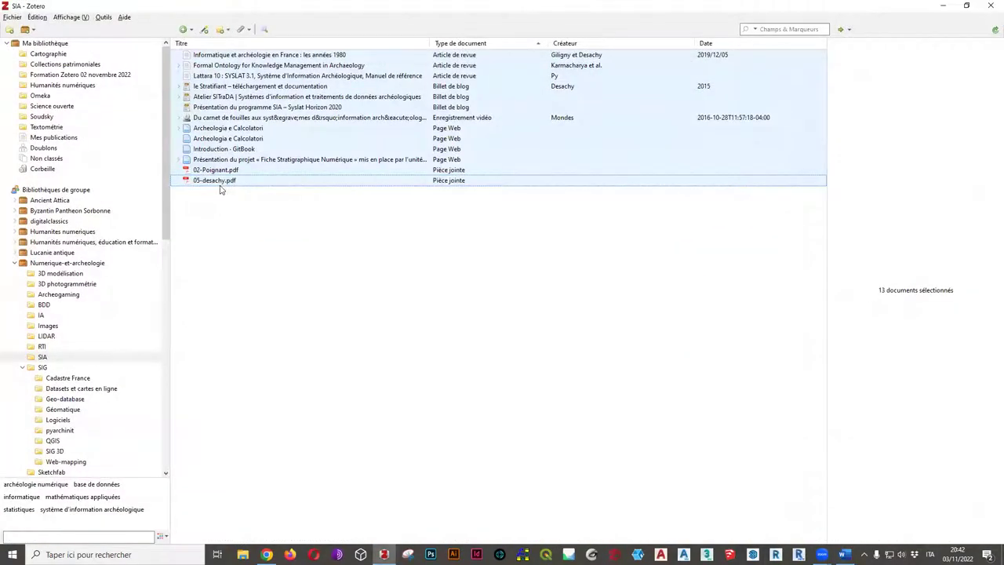
click(245, 143)
click(217, 181)
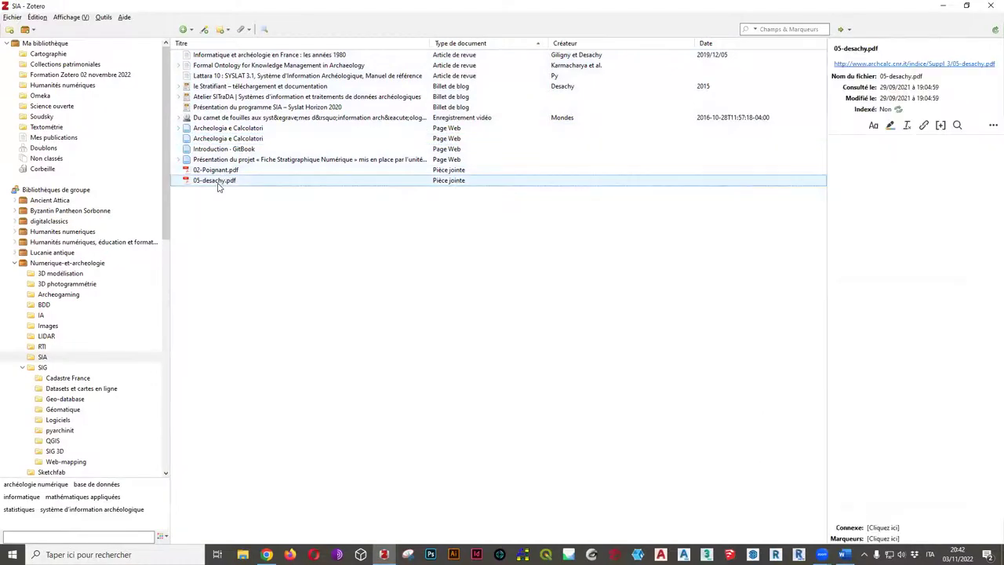
right_click(220, 183)
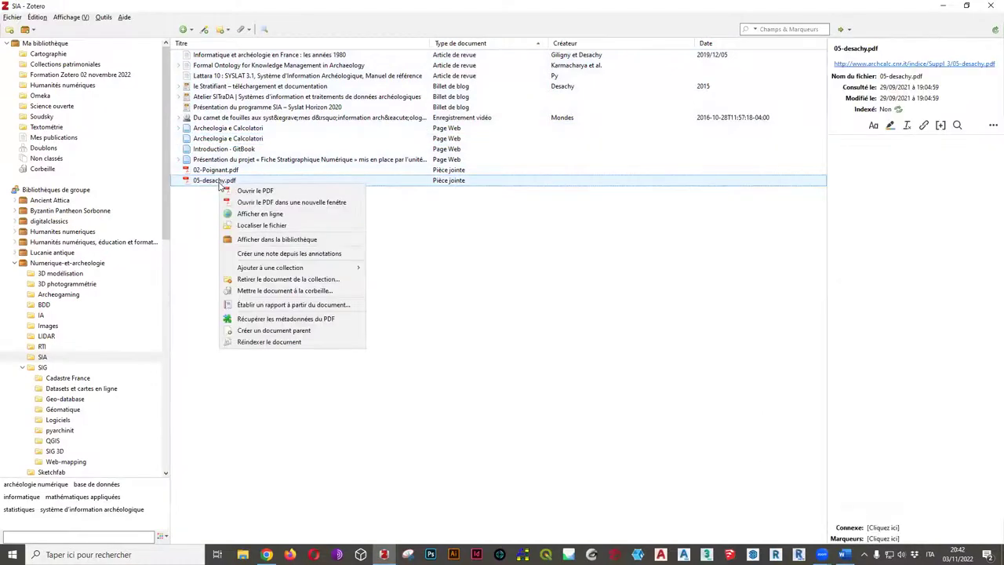
click(272, 330)
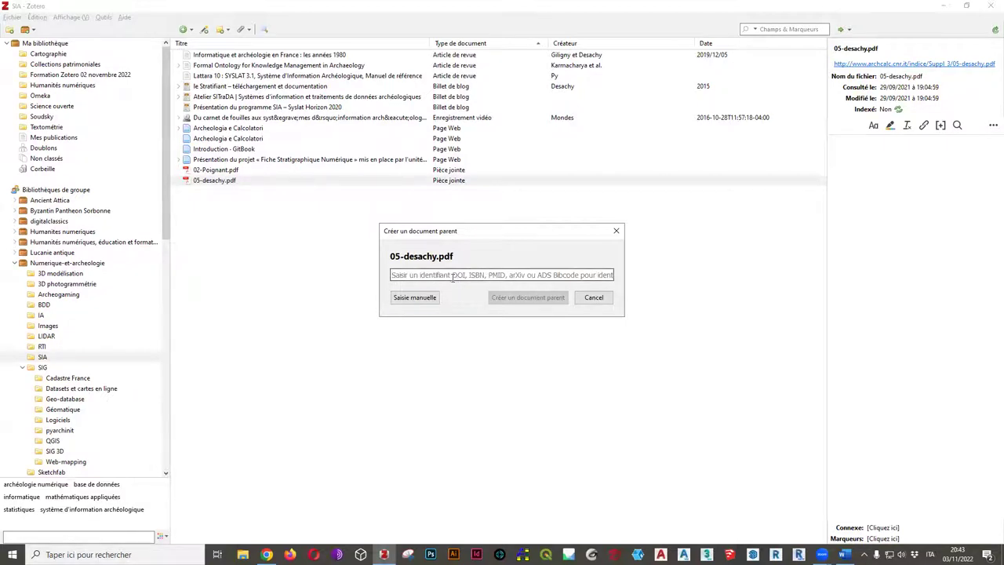
Switch to Chrome and examine the Archeologia e Calcolatori article page and its PDF preview for an identifier such as a DOI
click(271, 554)
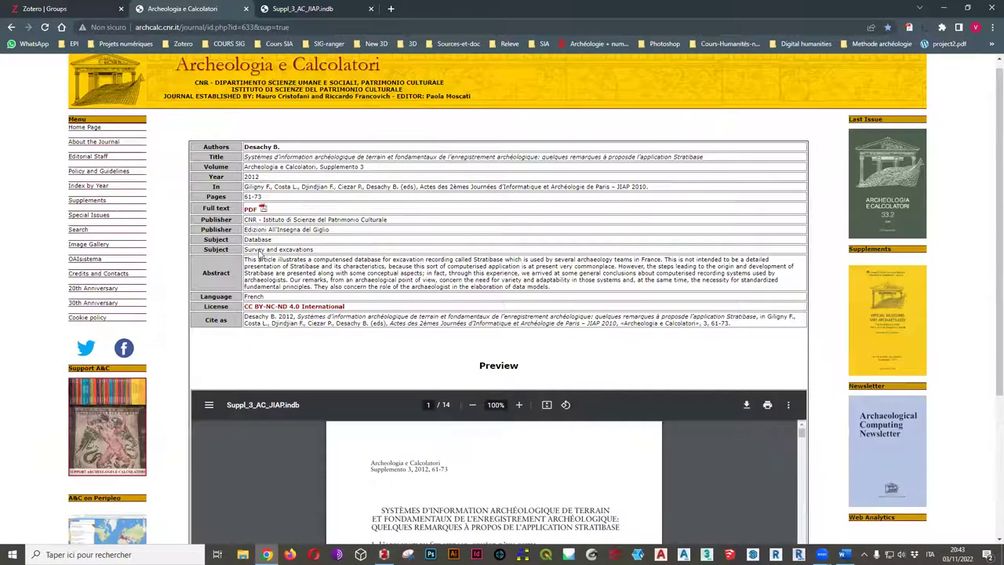
scroll(275, 291, down, 2)
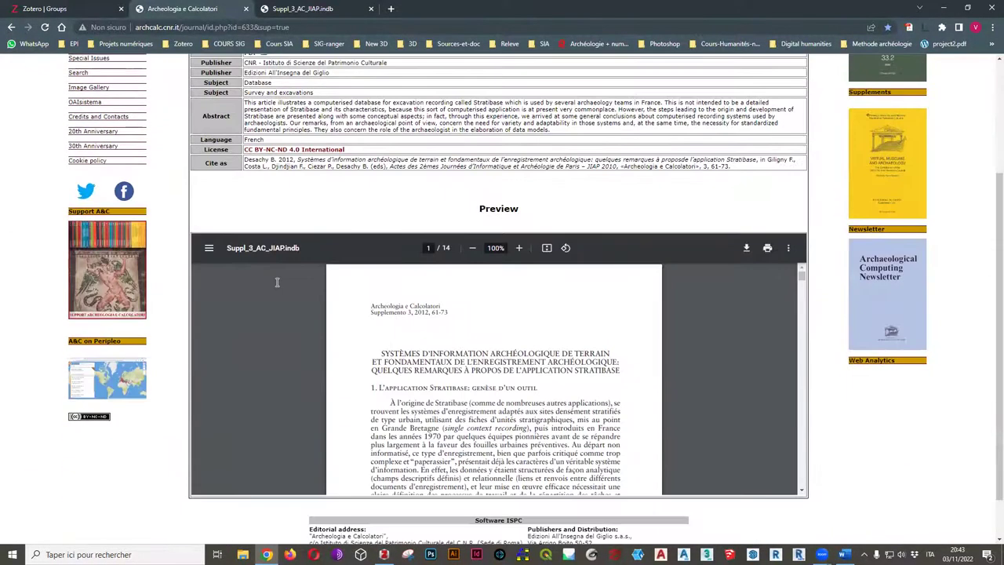
scroll(276, 294, down, 5)
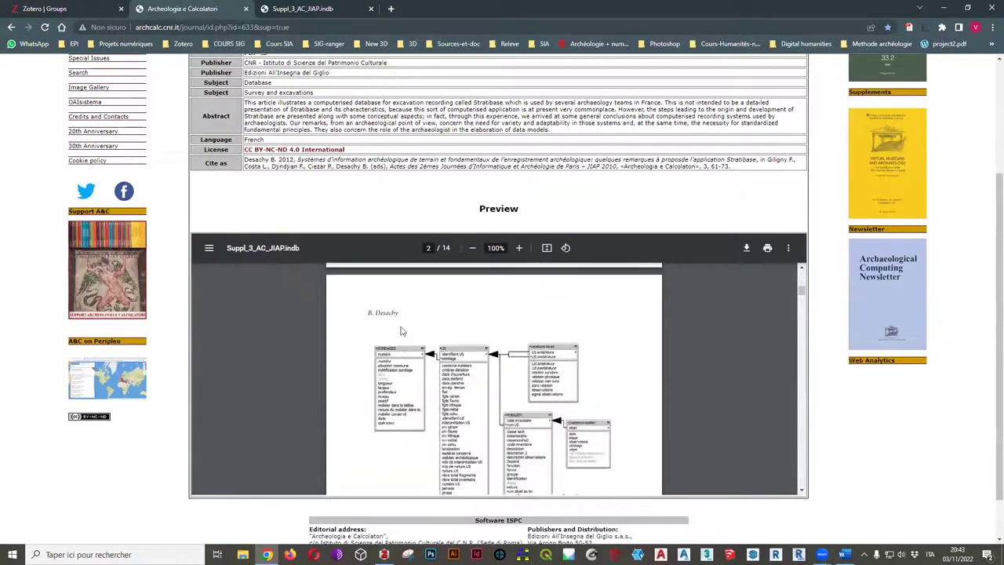
scroll(871, 400, down, 1)
scroll(750, 338, down, 3)
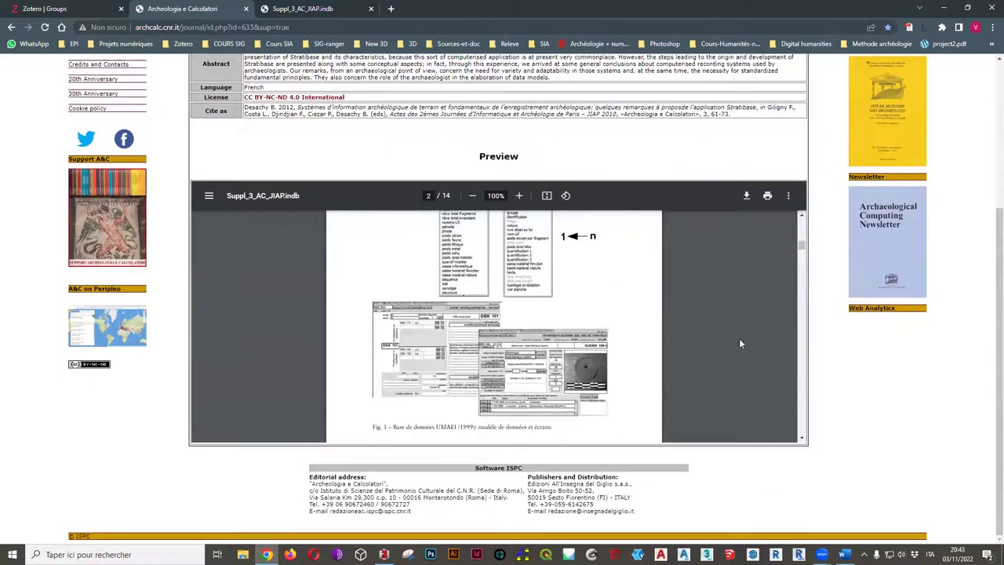
drag(797, 267, 824, 220)
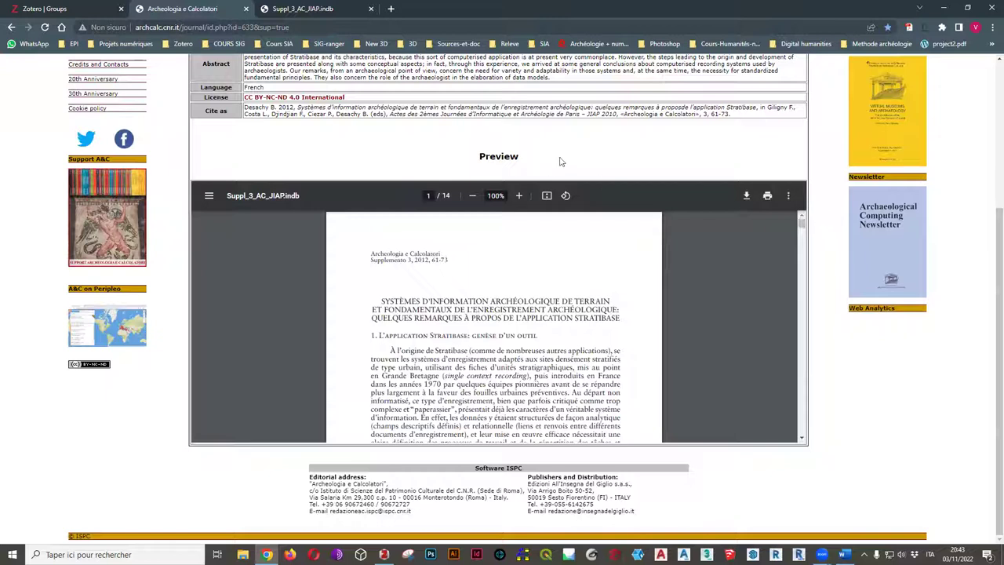
scroll(531, 191, up, 3)
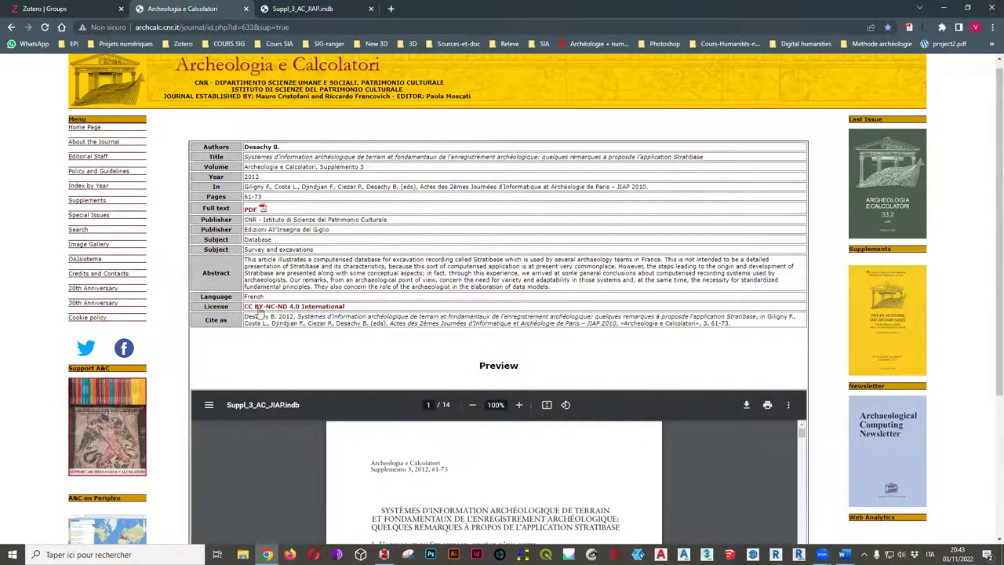
scroll(273, 311, up, 1)
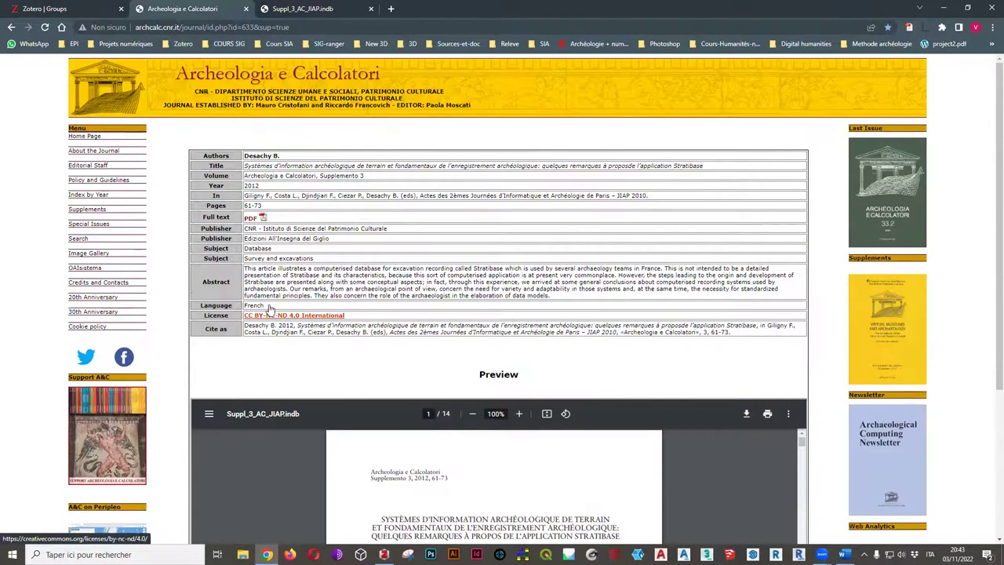
click(967, 8)
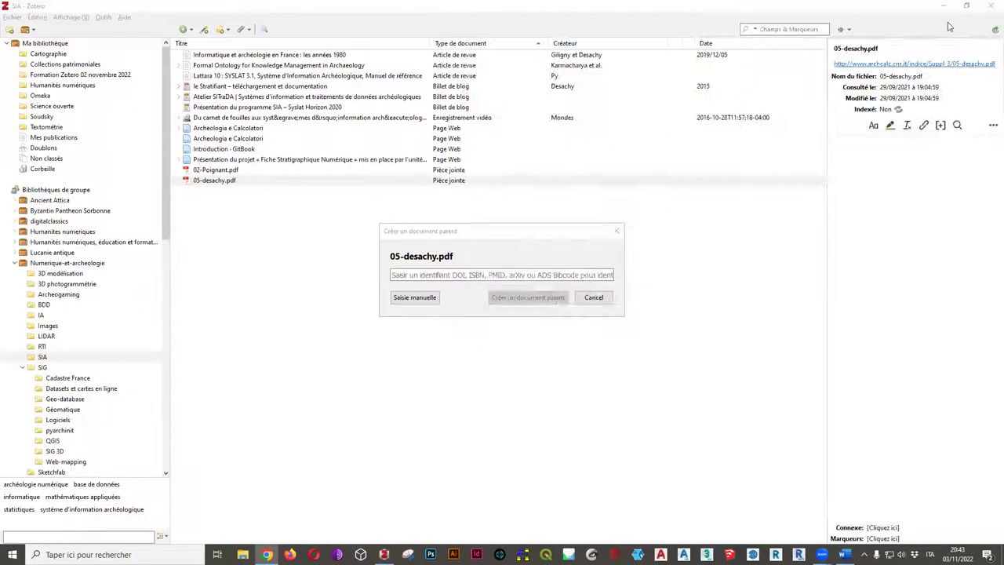
In Zotero, create the parent document for 05-desachy.pdf by manual entry, expand it to show its attachment, and select the parent
click(311, 257)
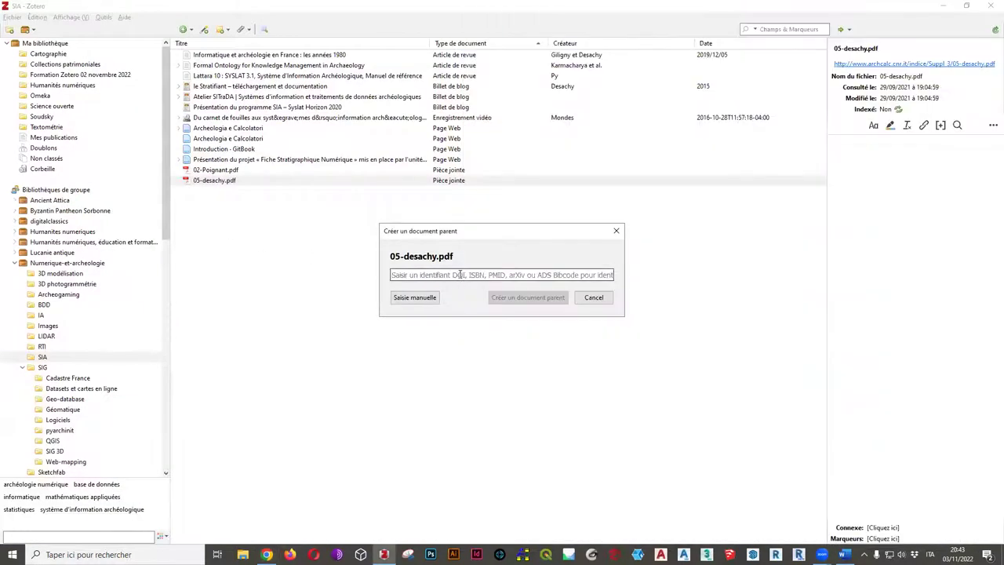
click(428, 299)
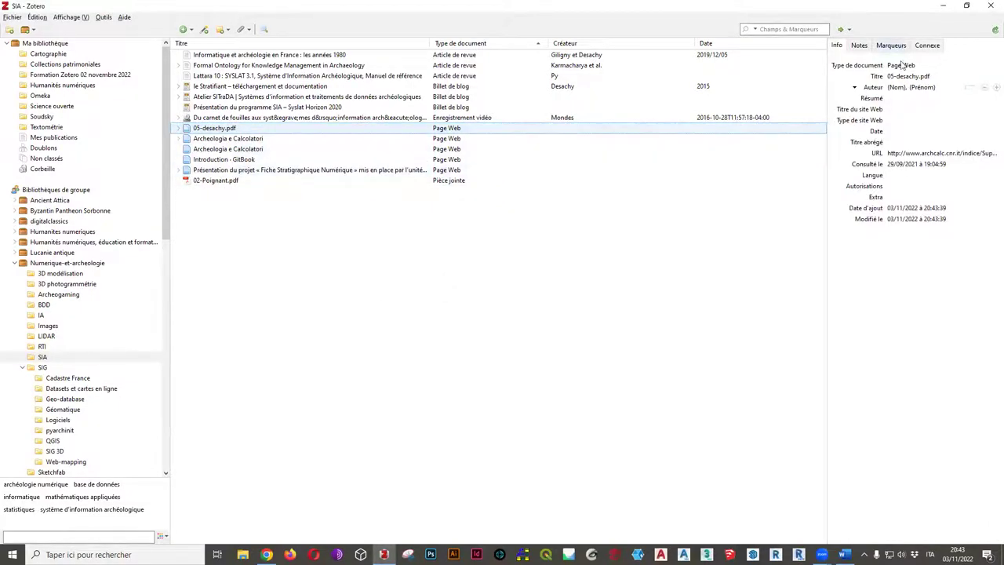
click(178, 128)
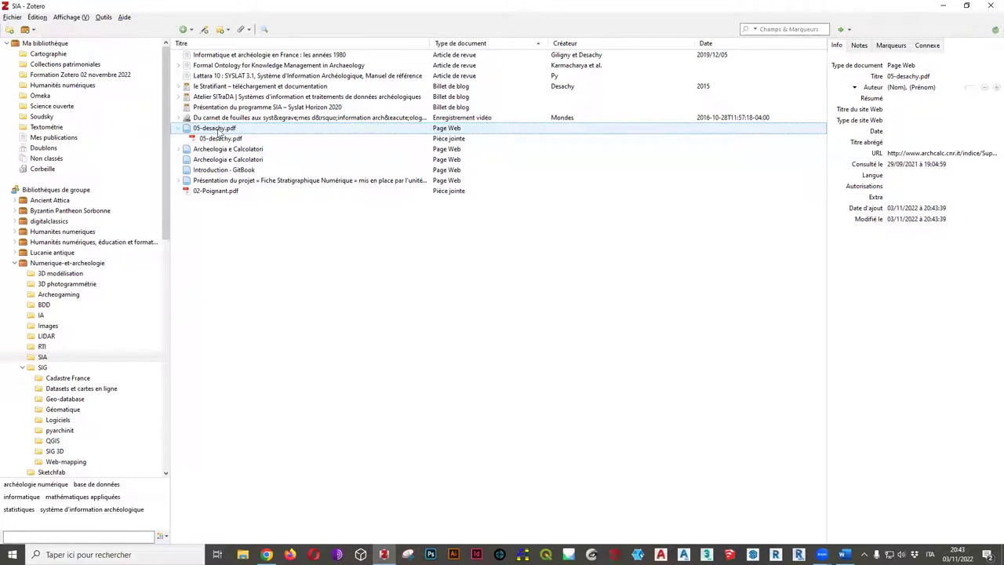
click(227, 140)
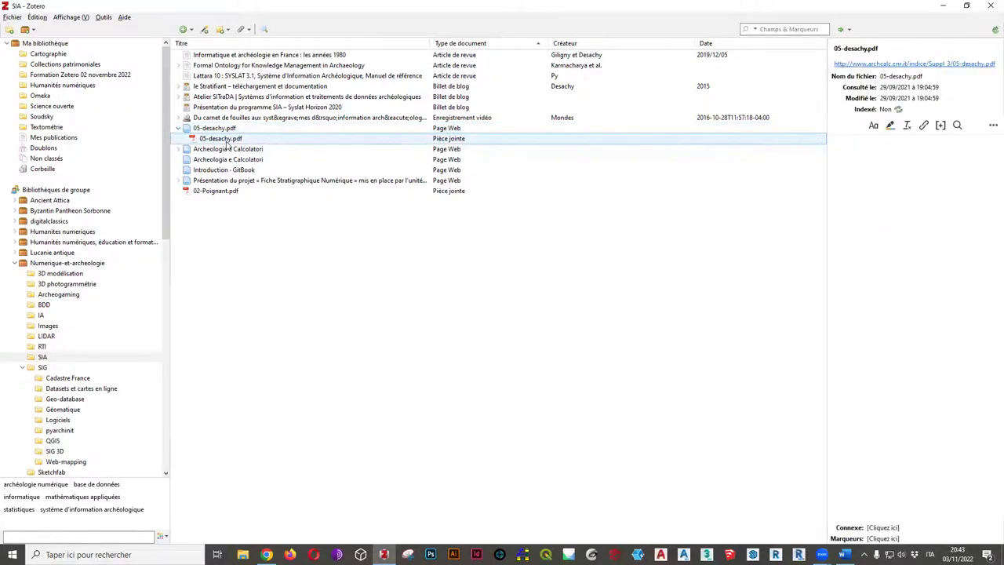
click(224, 130)
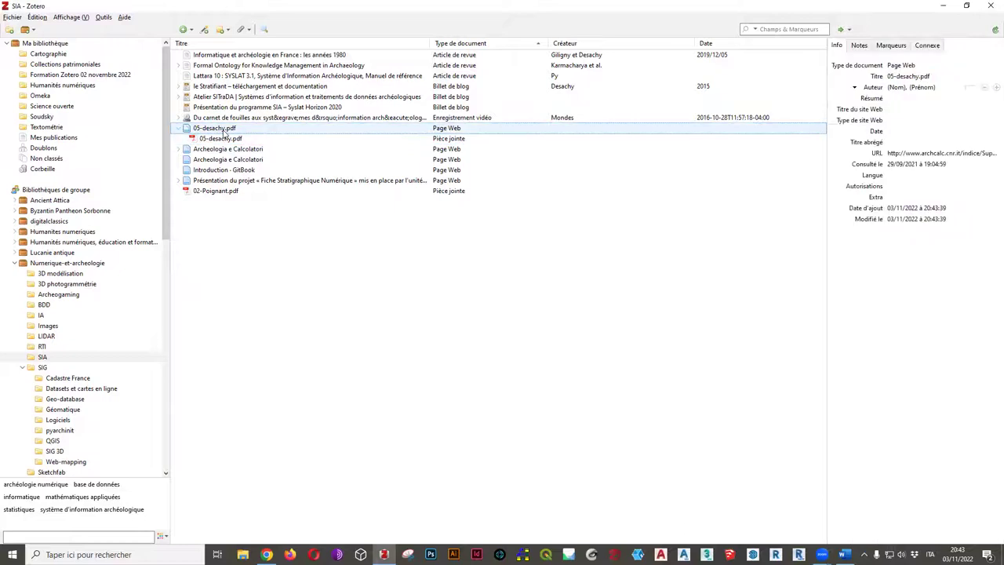
Set the new parent document's type to Article de revue
click(902, 66)
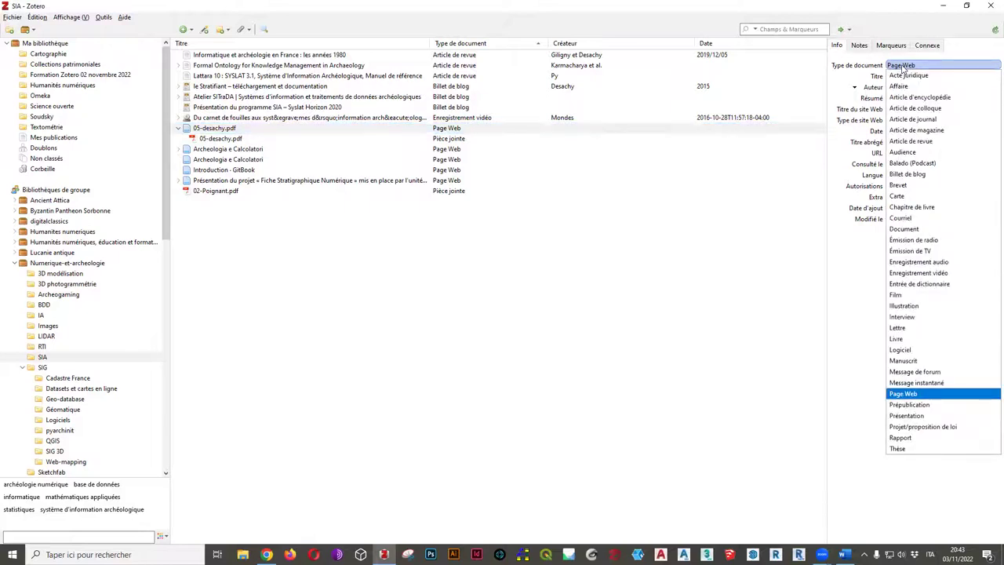
click(915, 146)
click(914, 78)
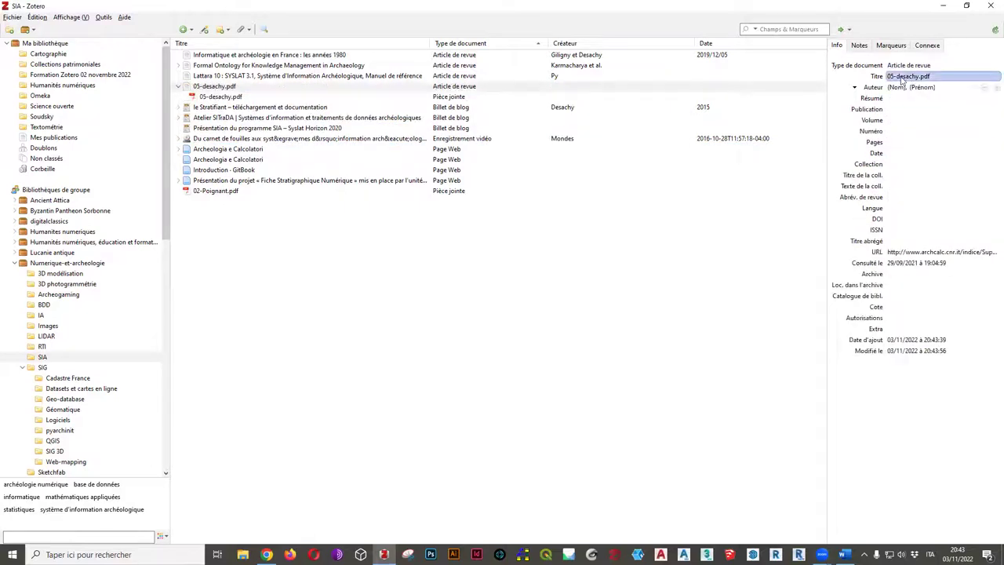
key(Return)
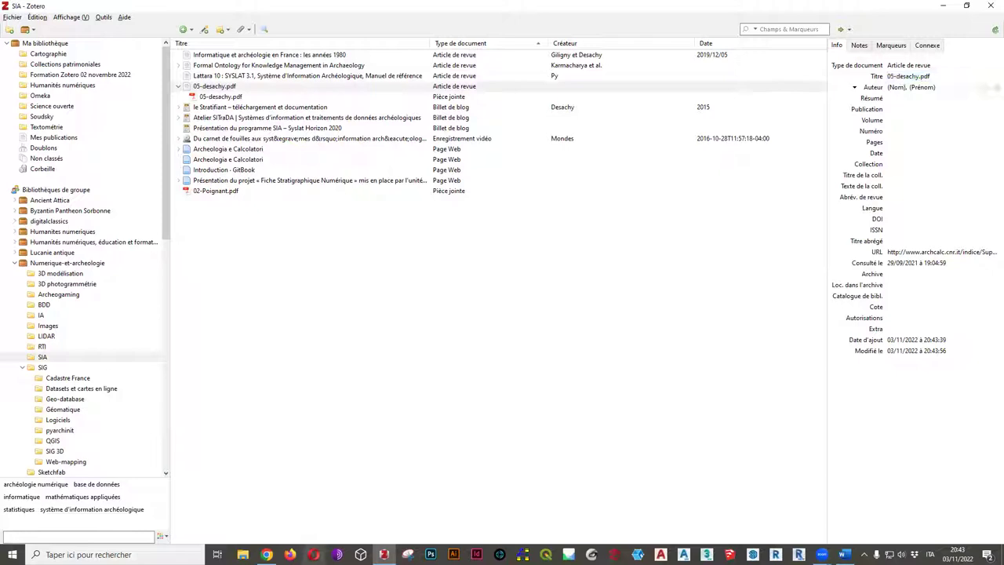
Copy the article's title from the Archeologia e Calcolatori page in Chrome into the parent document's title in Zotero, adding a space before the colon
click(267, 555)
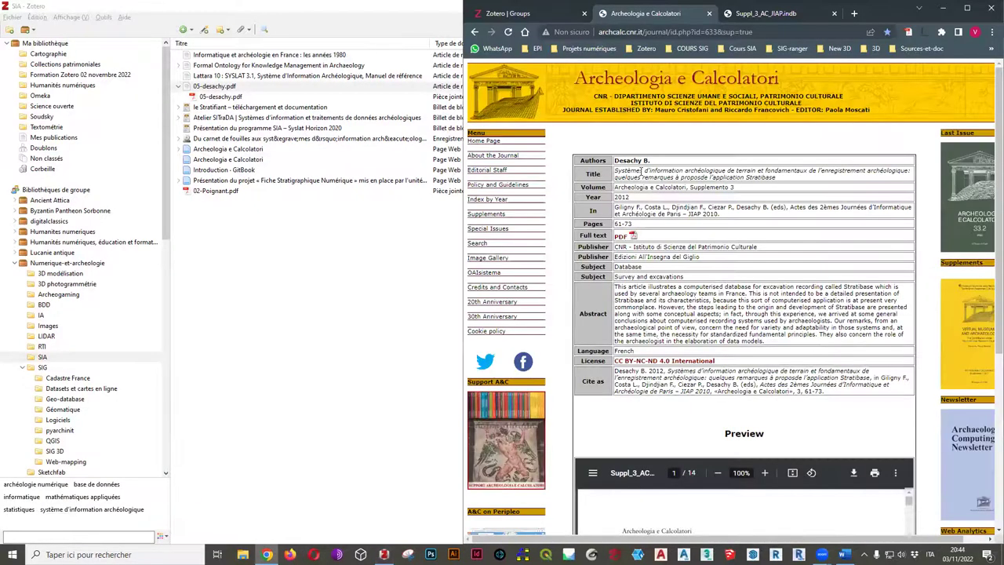
triple_click(642, 172)
key(ctrl+c)
click(410, 251)
click(937, 78)
key(ctrl+v)
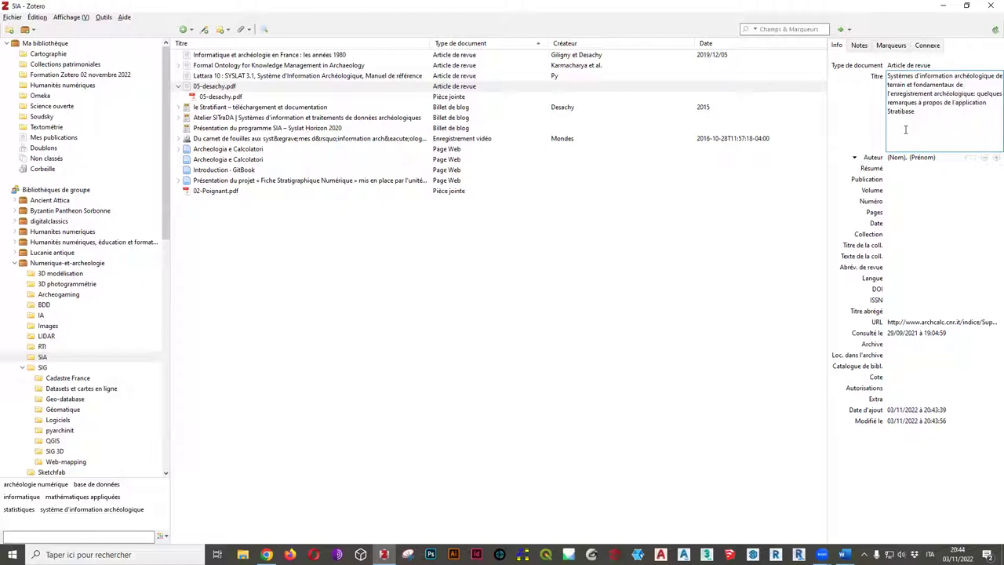
key(shift+Return)
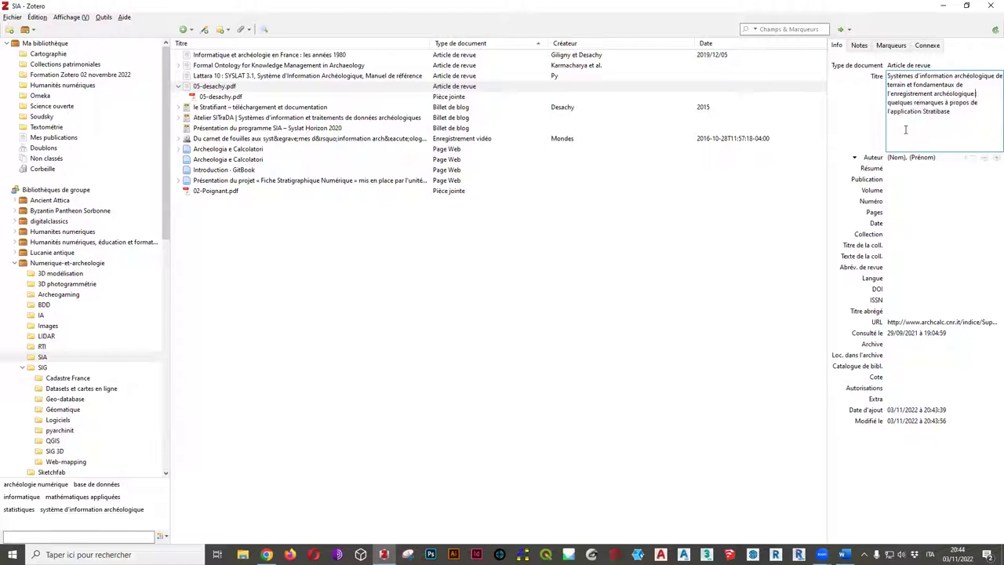
Enter the article's author in the parent document, using the suggested entry that includes the first name
click(899, 159)
text(Desachy)
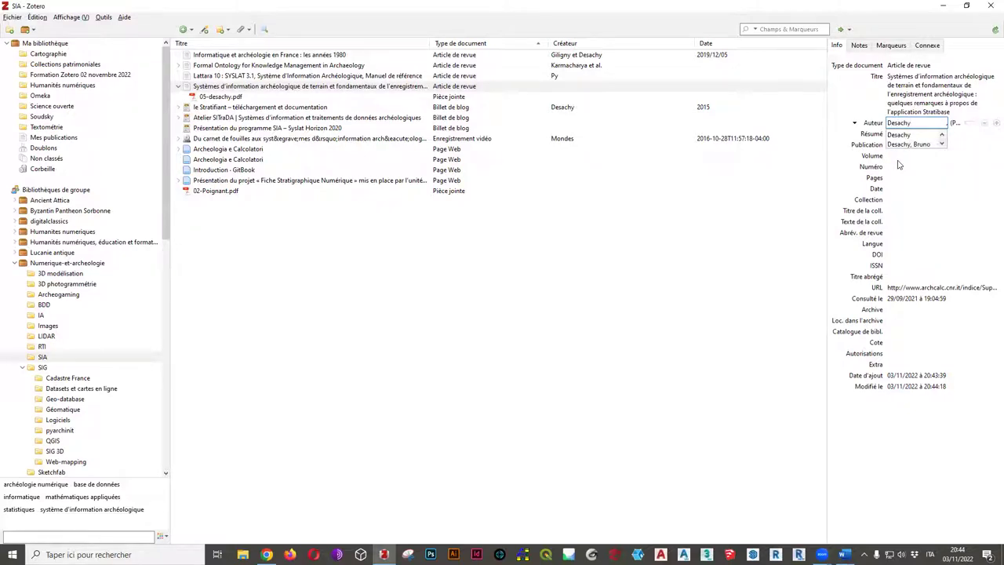
click(924, 146)
click(906, 157)
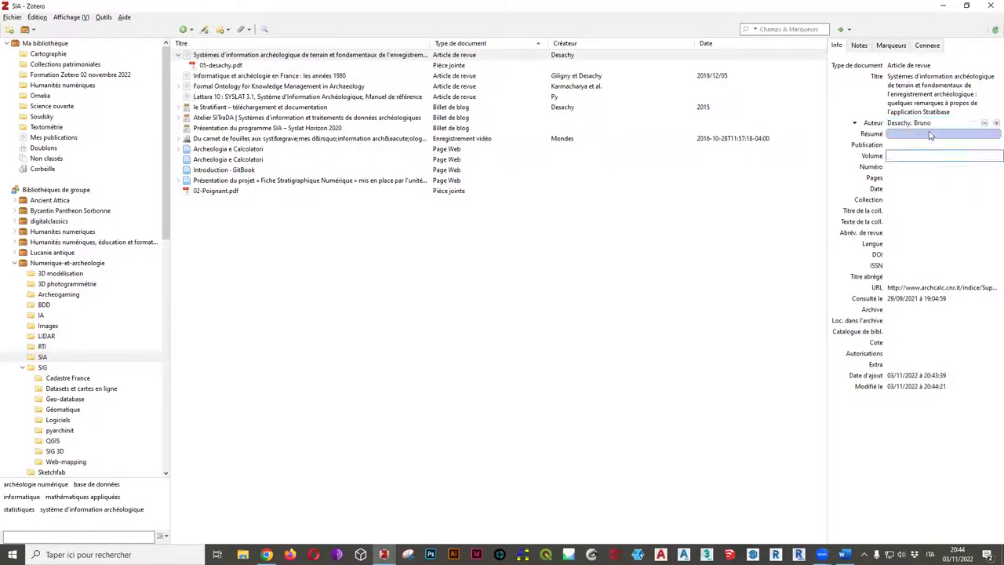
Check the journal name in the article's PDF in Chrome, and set the parent document's journal abbreviation to Archeol. e Calc in Zotero
click(894, 233)
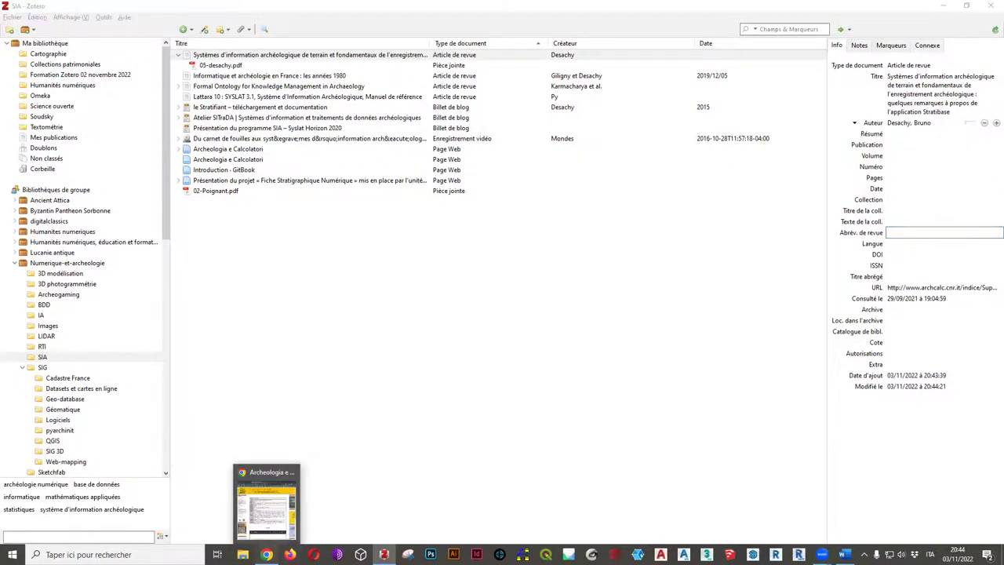
click(266, 555)
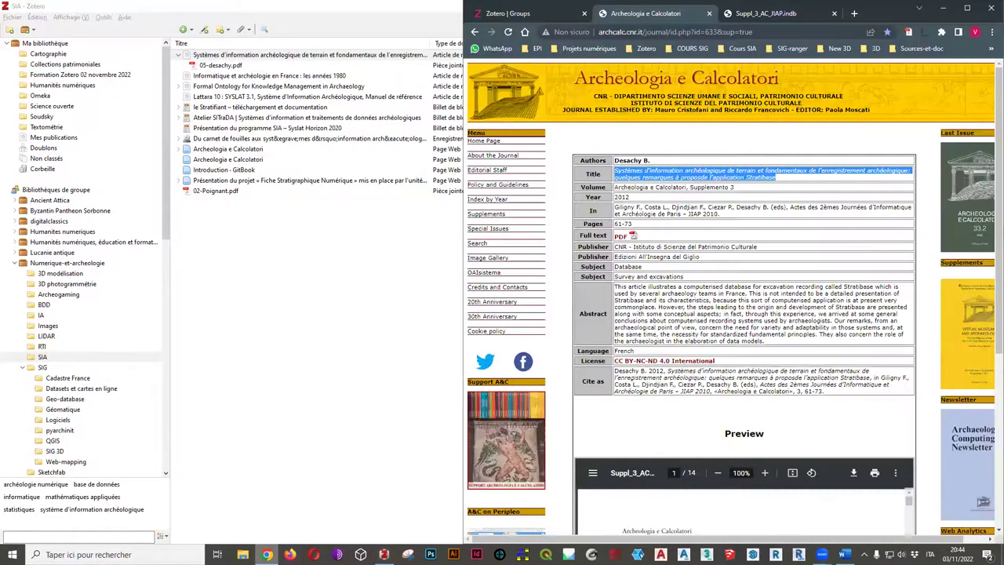
click(824, 22)
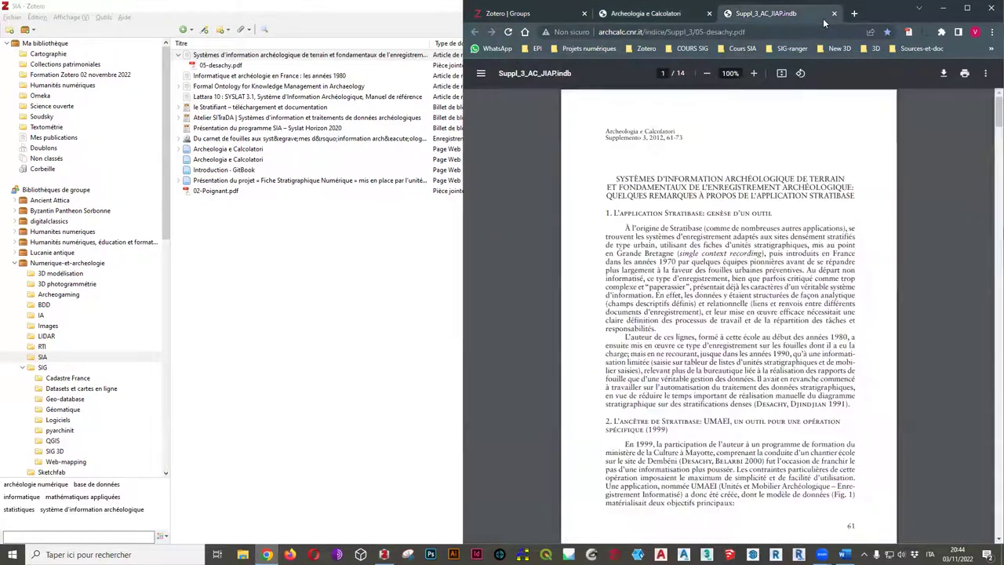
click(348, 322)
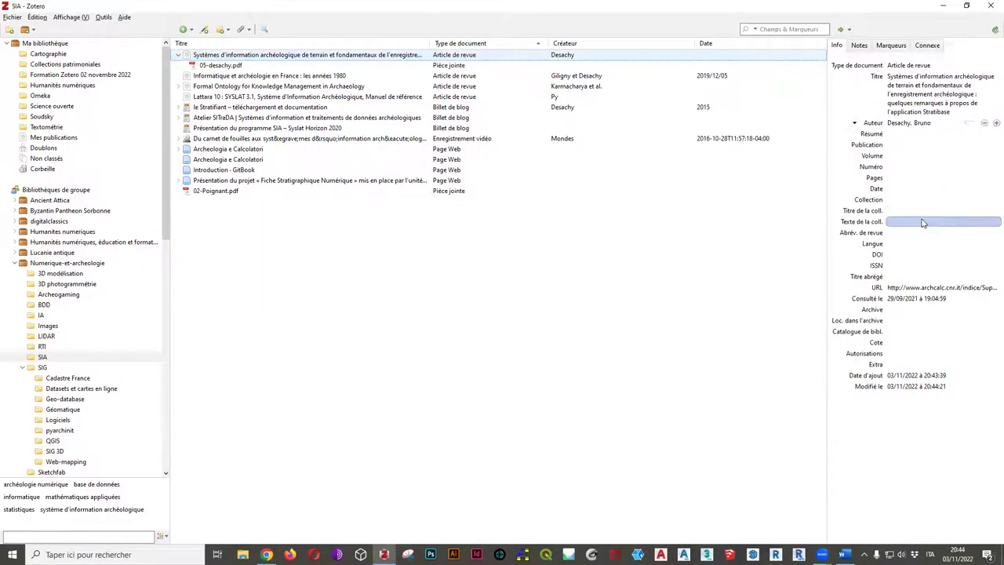
click(889, 232)
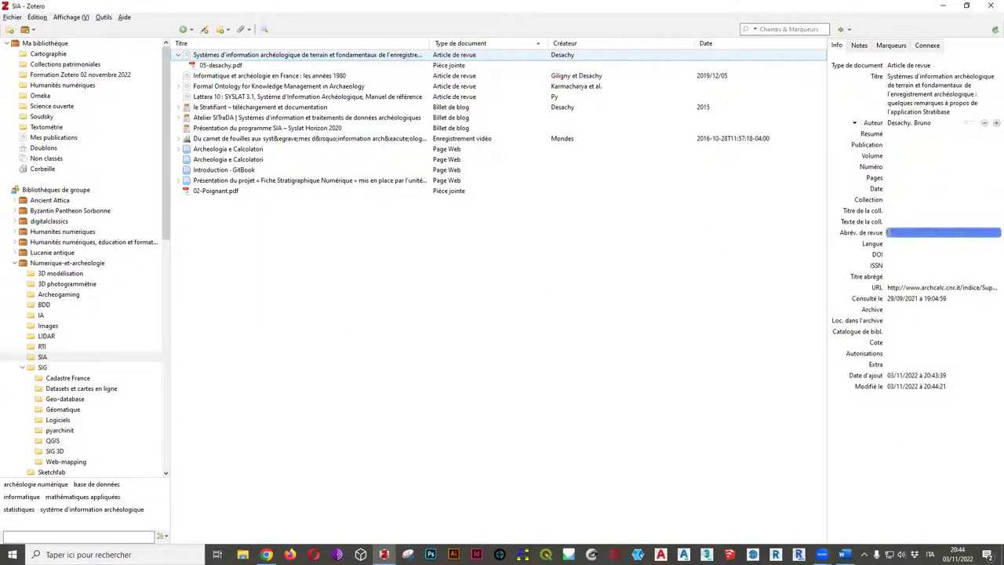
text(Arch)
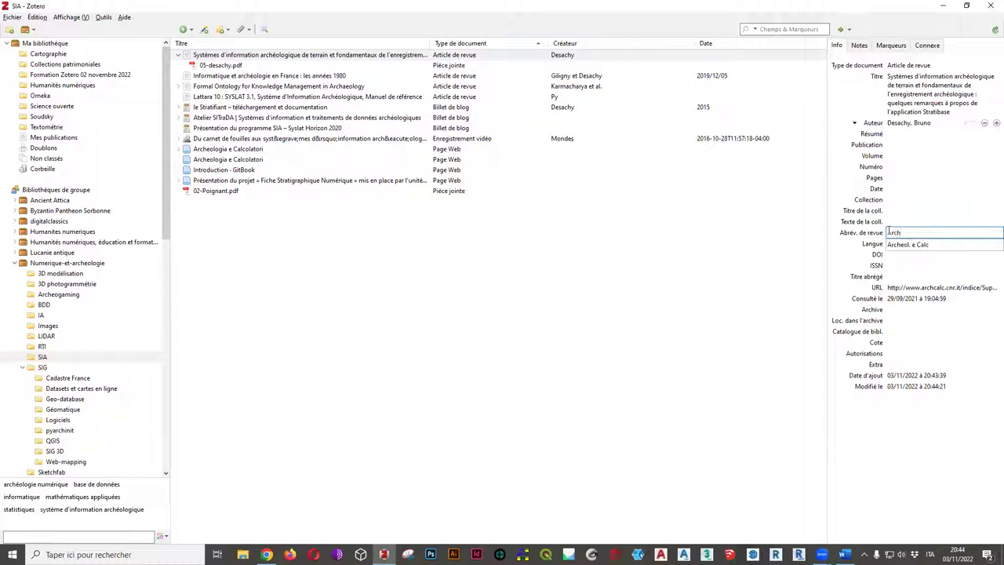
click(907, 244)
Check the publication year in the PDF in Chrome, and set the parent document's date to 2012 in Zotero
click(942, 167)
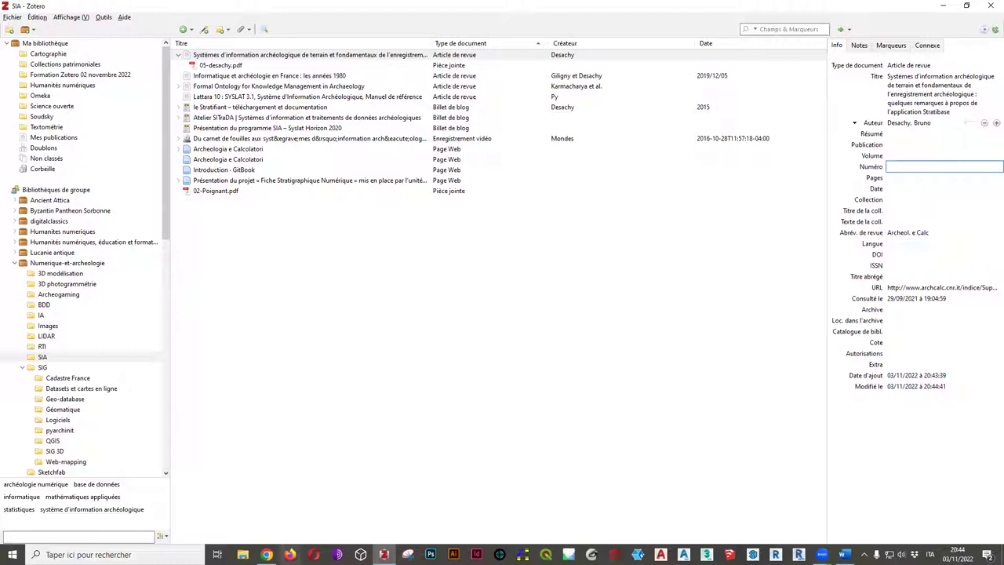
mouse_move(267, 555)
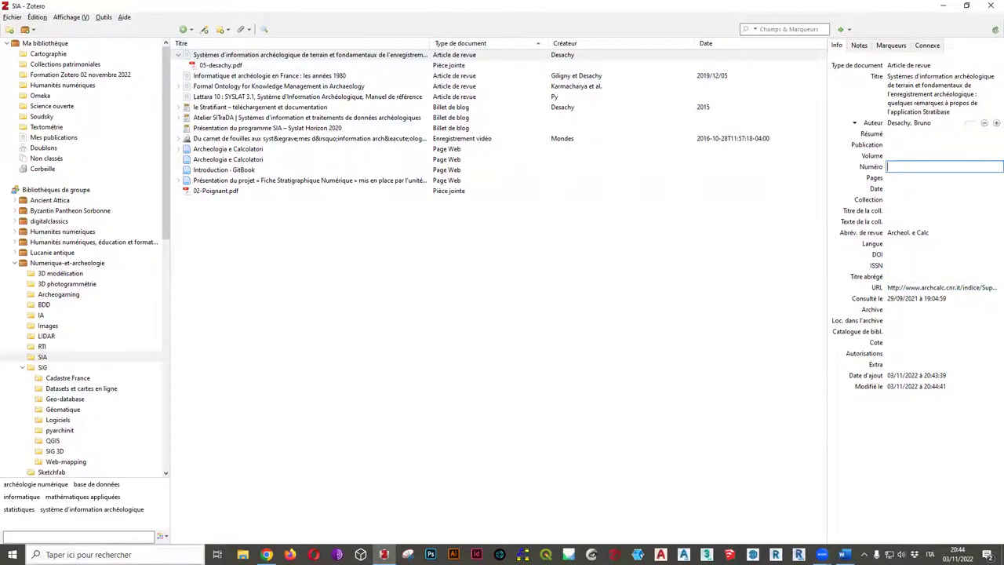
click(266, 510)
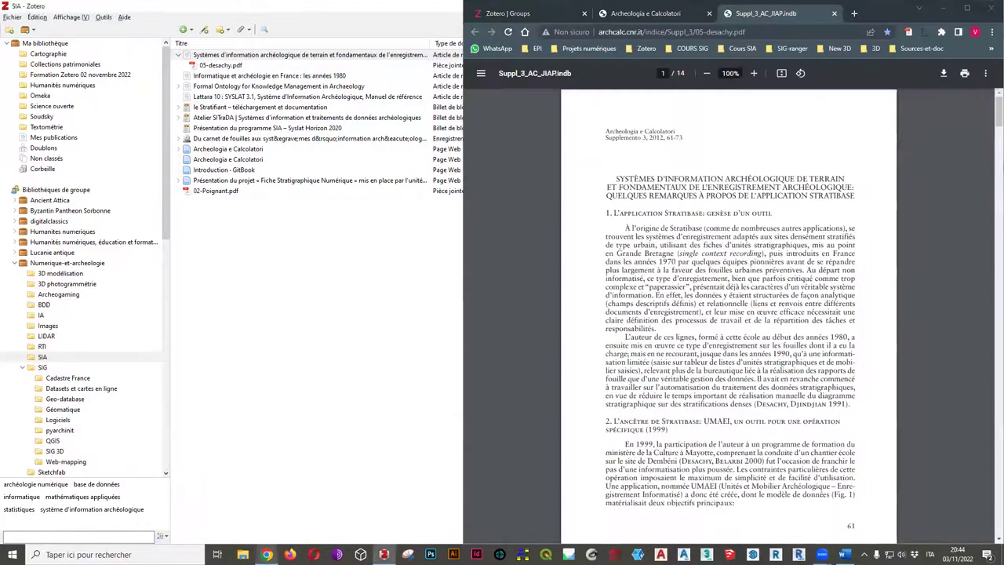
key(alt+Tab)
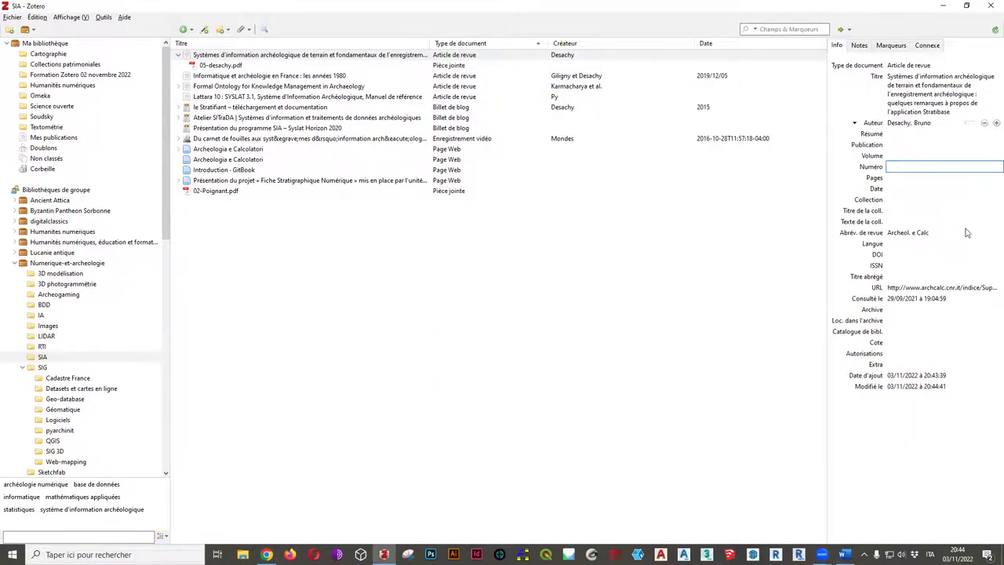
click(899, 189)
text(2012)
click(903, 256)
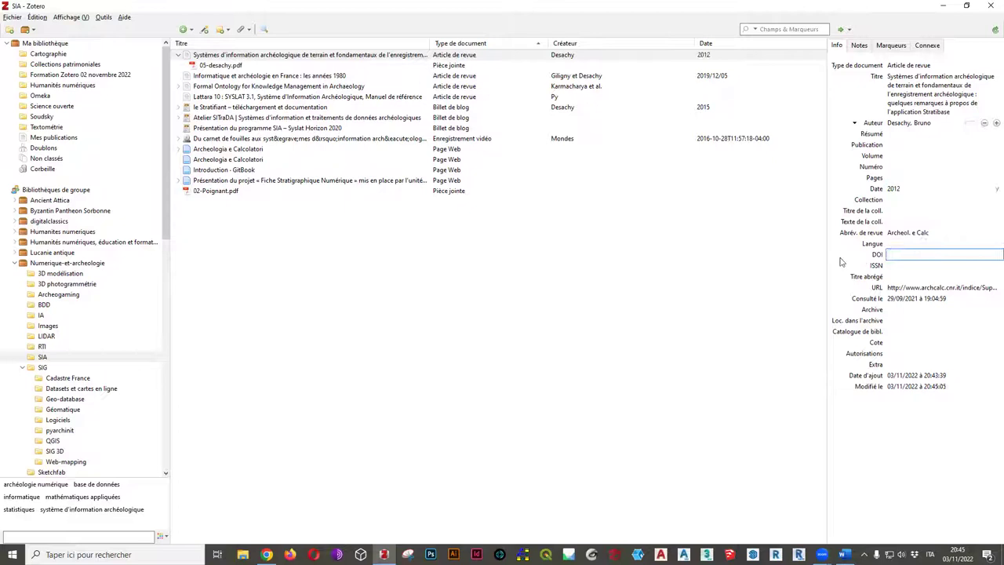
Review the 05-desachy.pdf attachment and its parent, view the operations available for 02-Poignant.pdf, and switch back to Chrome
click(222, 65)
click(218, 55)
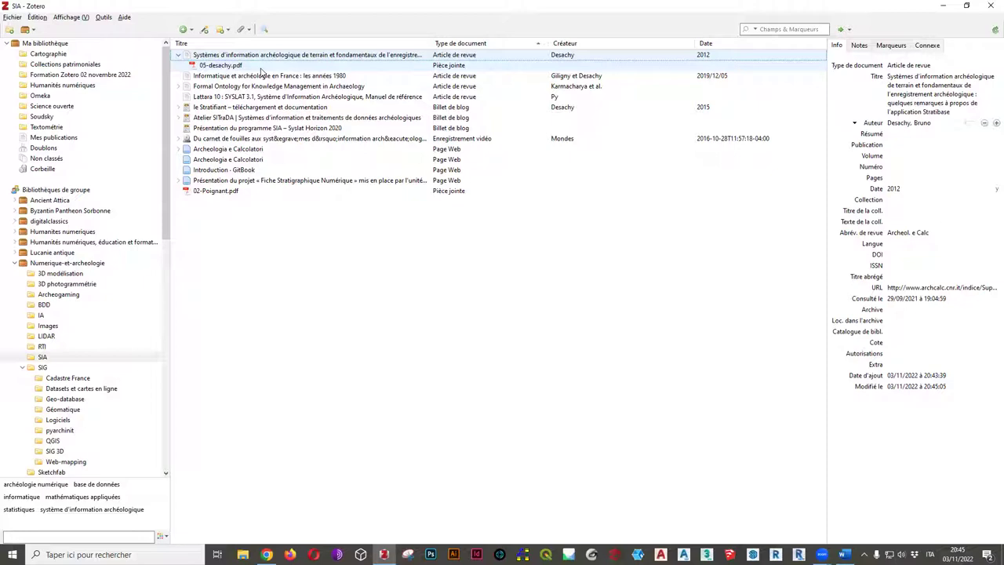
click(219, 191)
right_click(223, 193)
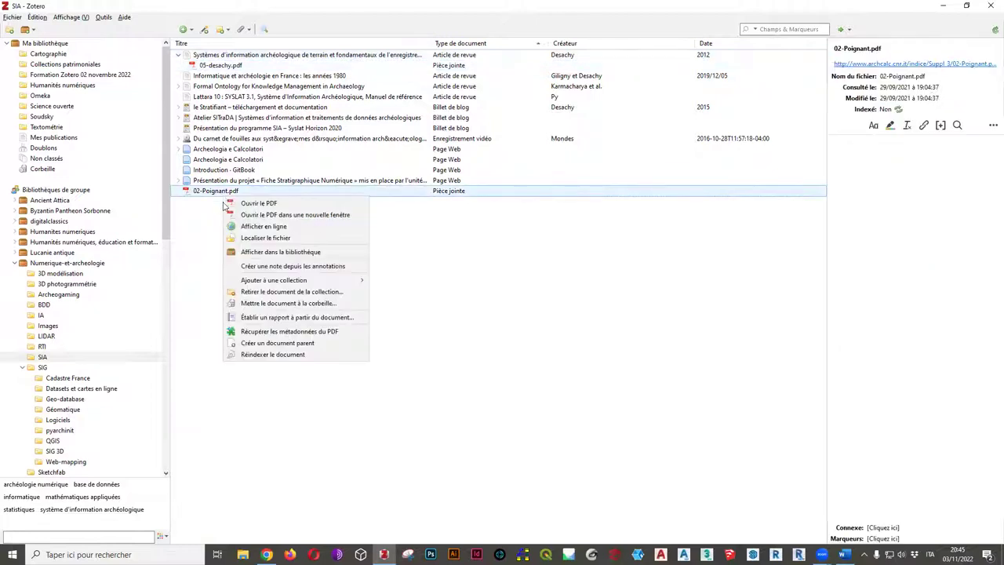
click(510, 335)
click(267, 555)
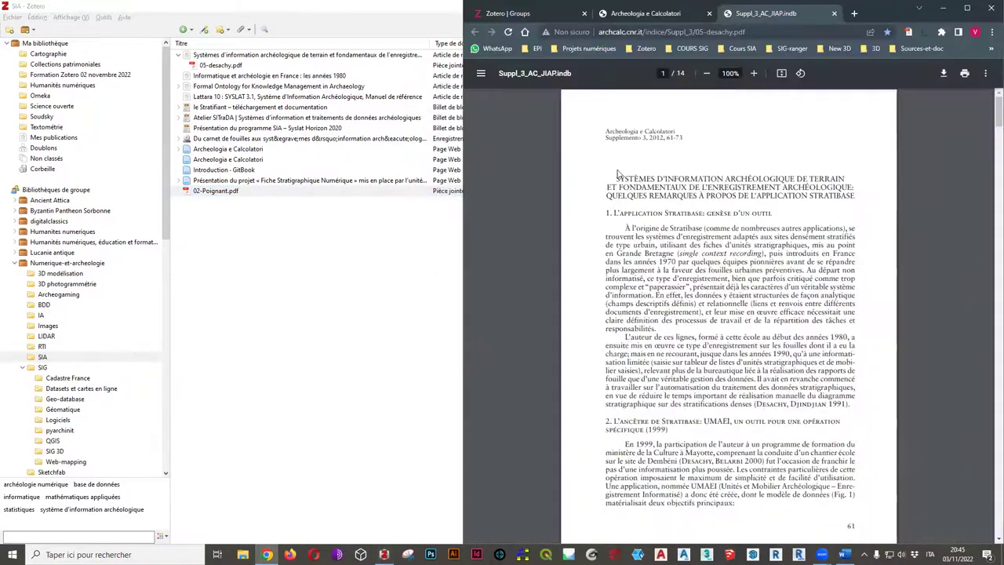
Copy the full article title from the 05-desachy.pdf page in Chrome and open ISIDORE's advanced search at isidore.science/as
drag(617, 177, 853, 195)
key(ctrl+c)
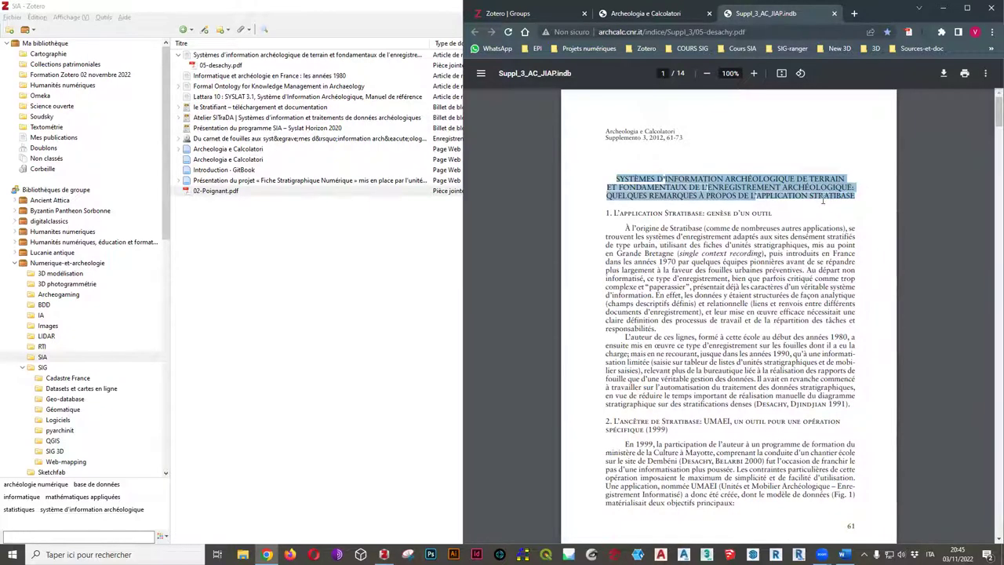
click(714, 31)
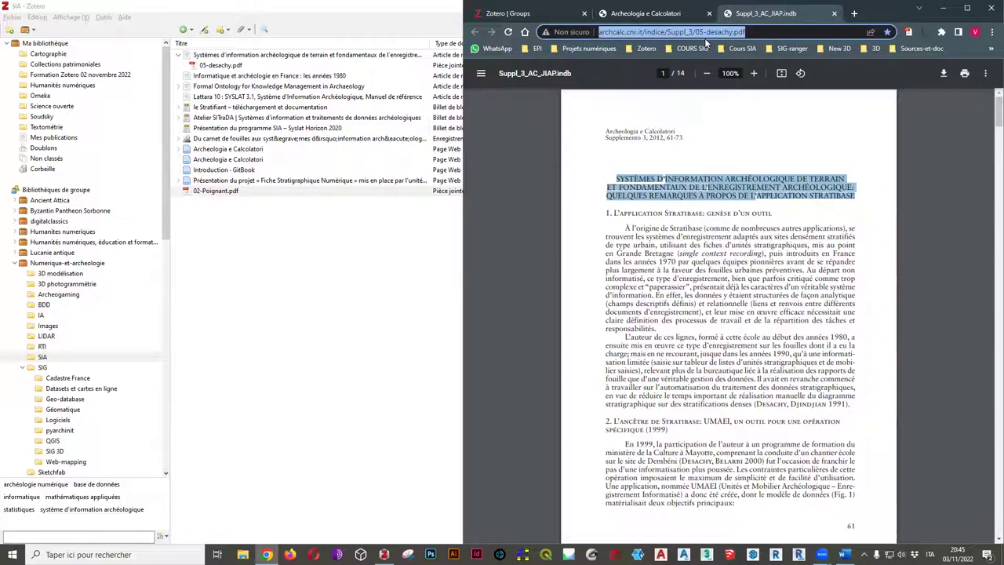
text(ze)
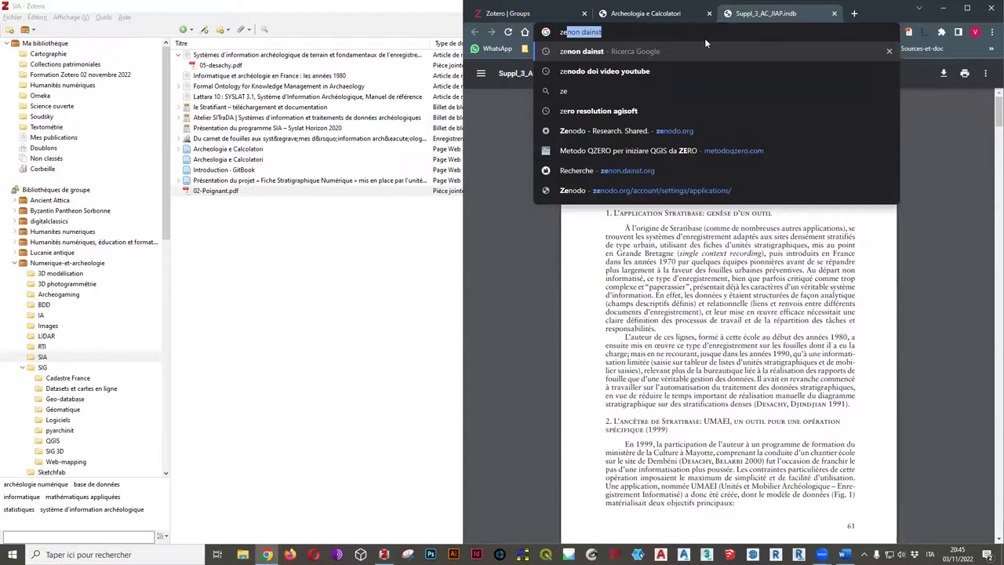
key(BackSpace)
key(BackSpace)
key(BackSpace)
text(isidore.science/as)
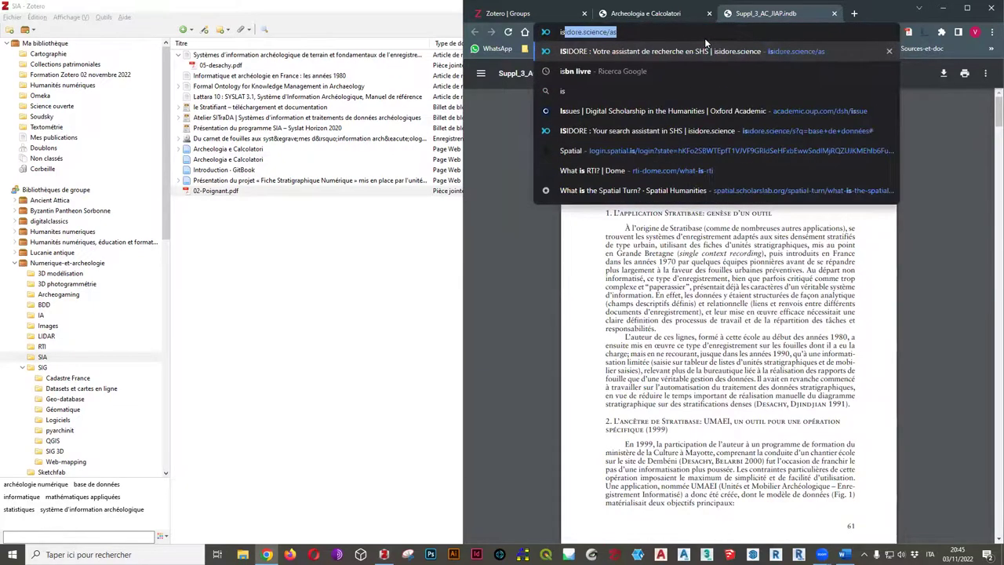
key(Return)
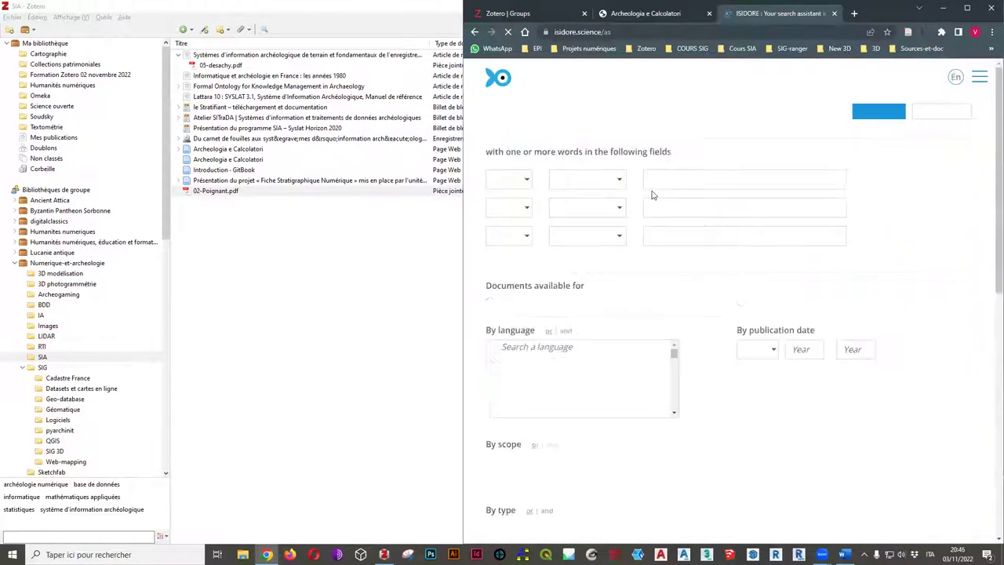
Run an advanced search with the copied Stratibase article title as the Title criterion
click(653, 180)
key(ctrl+v)
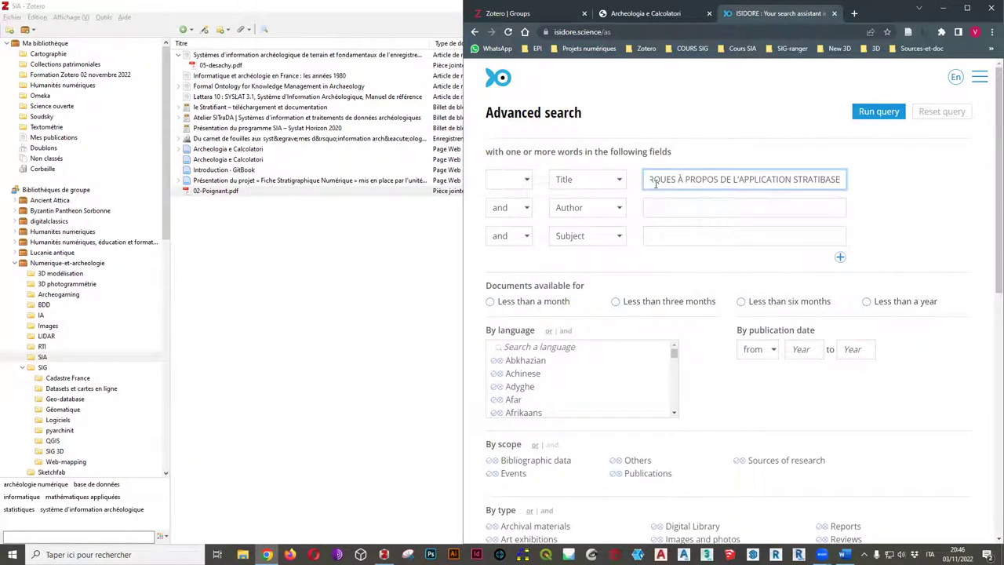
click(868, 111)
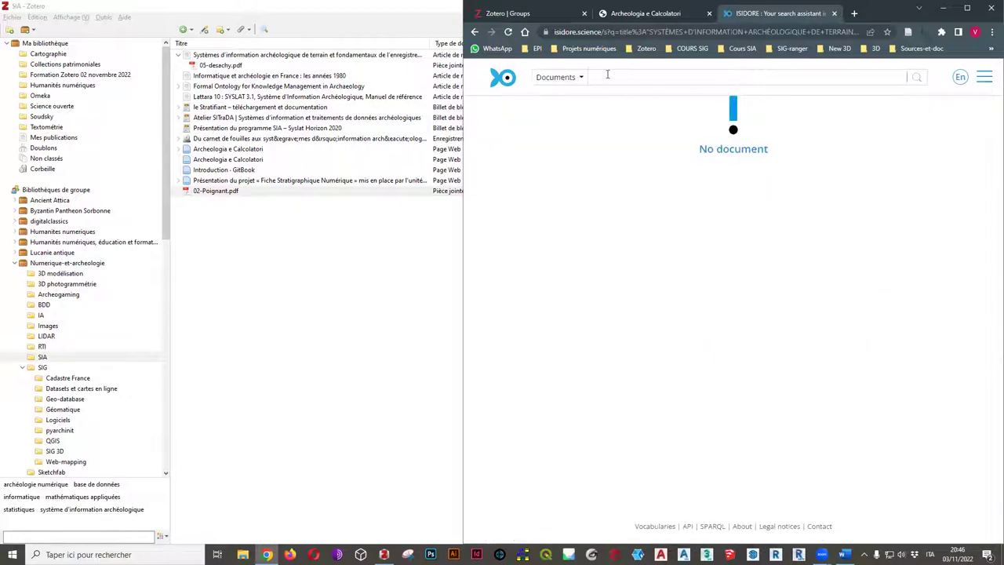
Search ISIDORE's documents for the copied Stratibase article title with the general search and maximize the browser window
click(618, 76)
key(ctrl+v)
key(Return)
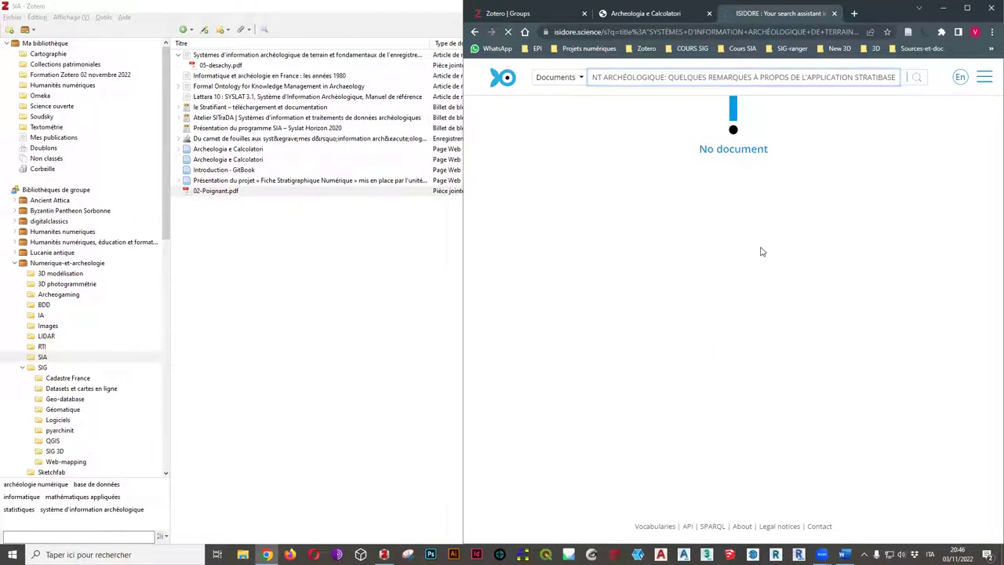
click(969, 9)
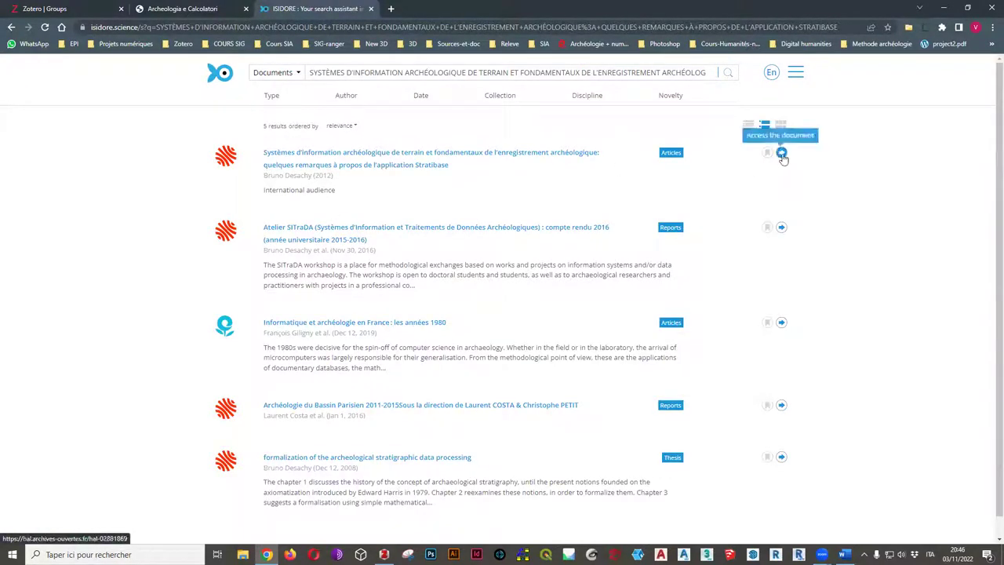
Look at the library in Zotero, return to Chrome and open the ISIDORE record of the 2012 Stratibase article
click(383, 554)
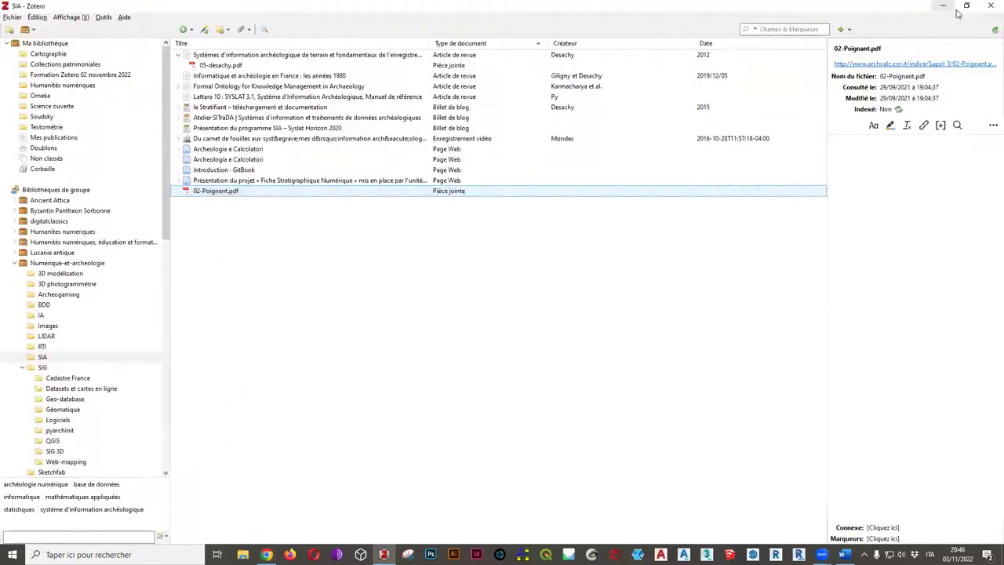
click(267, 506)
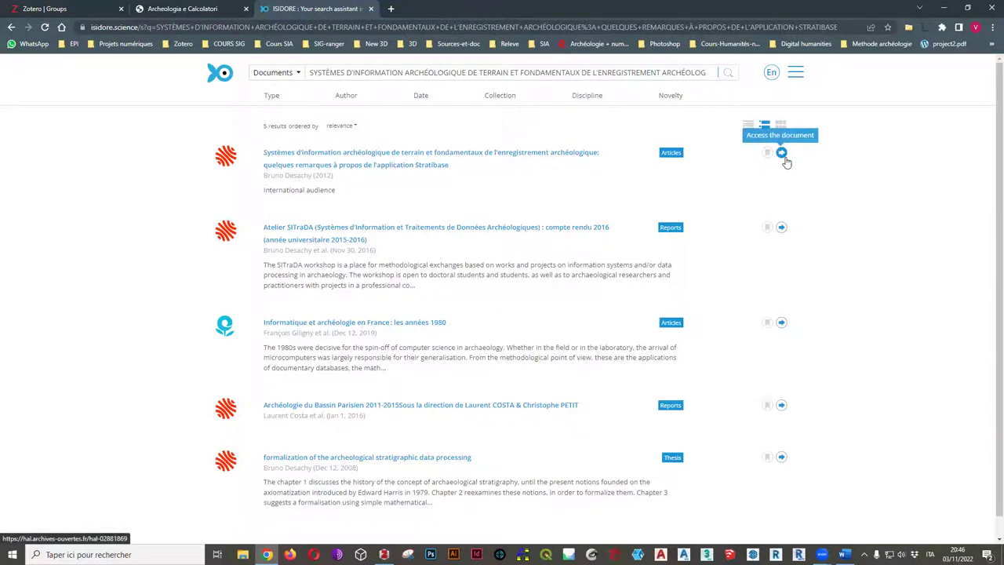
click(530, 160)
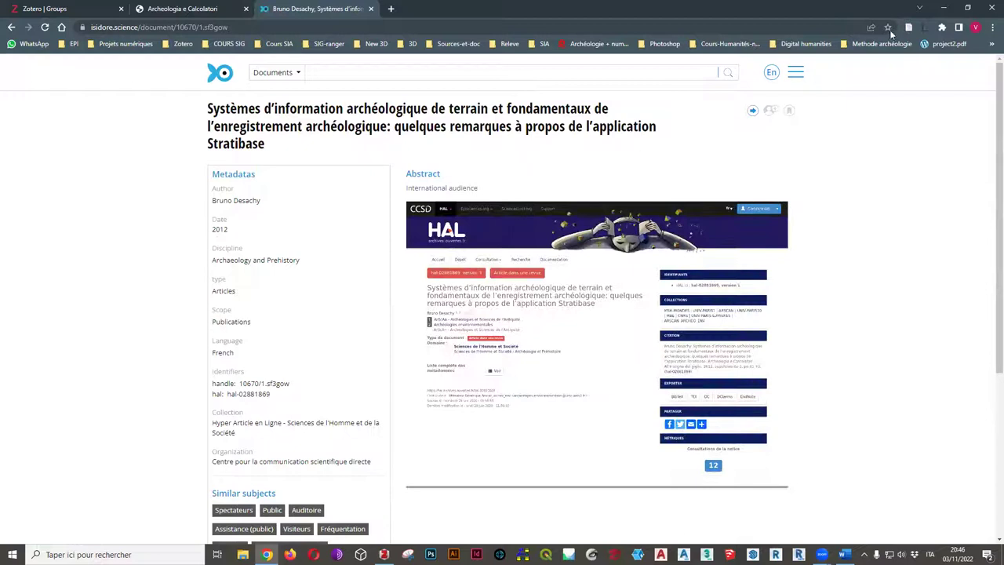
Save the Isidore article about the Stratibase application to the SIA collection in Zotero with the browser connector
click(968, 8)
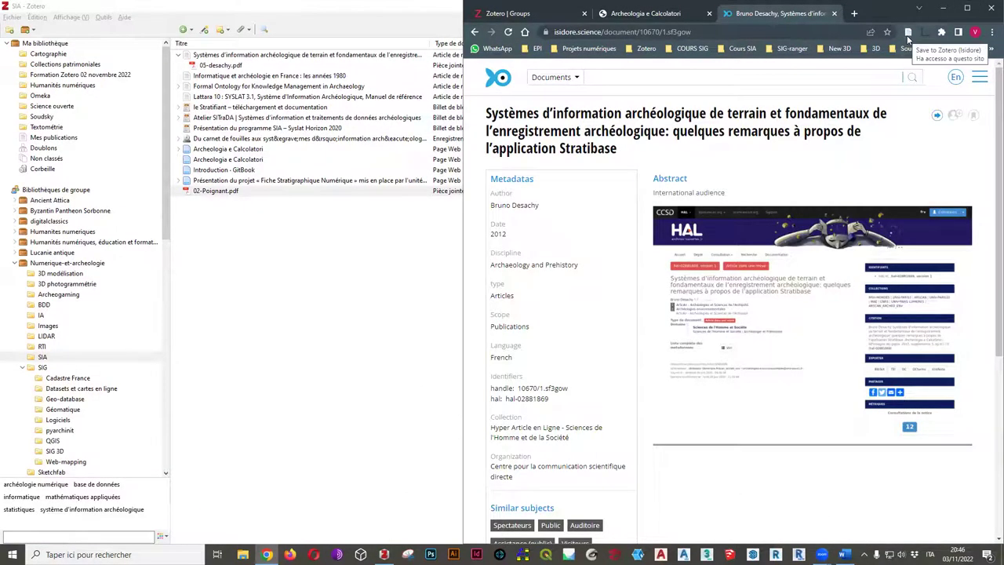
click(907, 36)
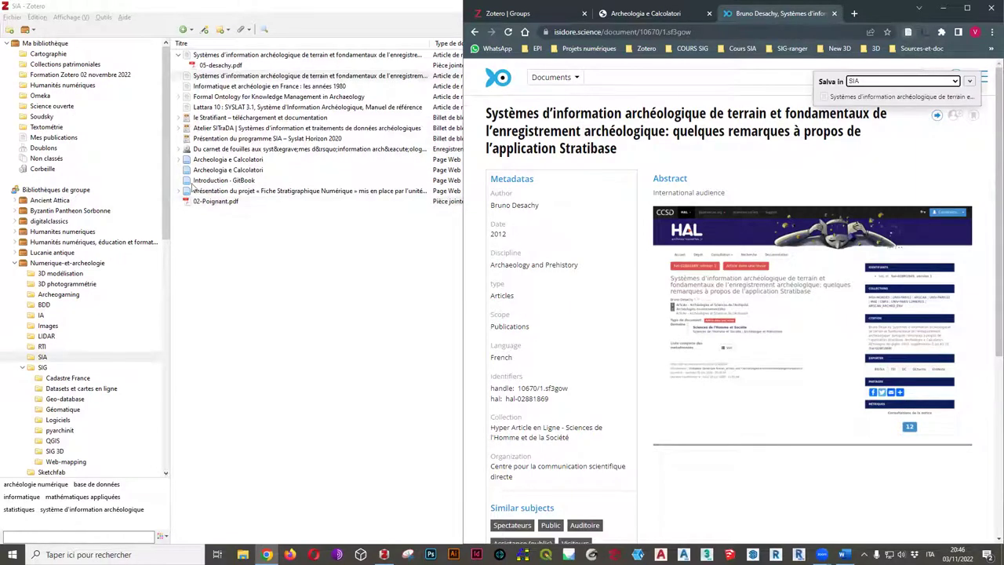
Switch to Zotero and clear the Résumé and Publication fields of the newly saved Stratibase article entry
click(244, 78)
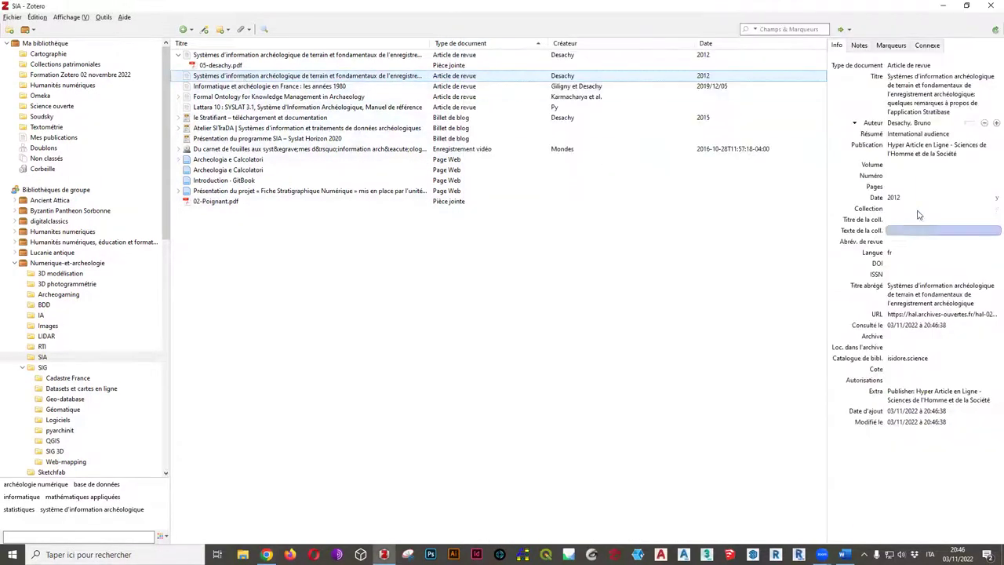
click(923, 135)
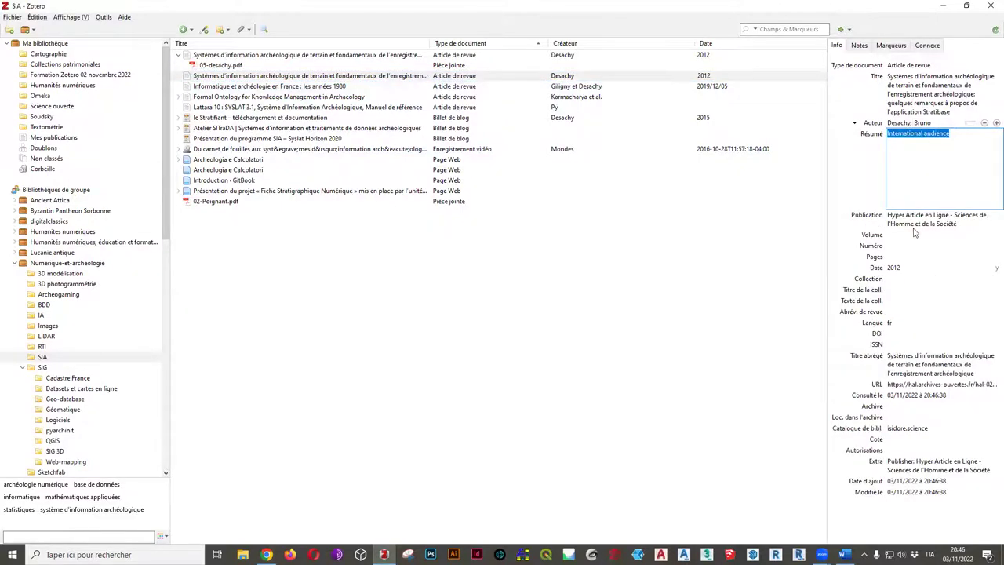
key(Delete)
key(Tab)
key(Delete)
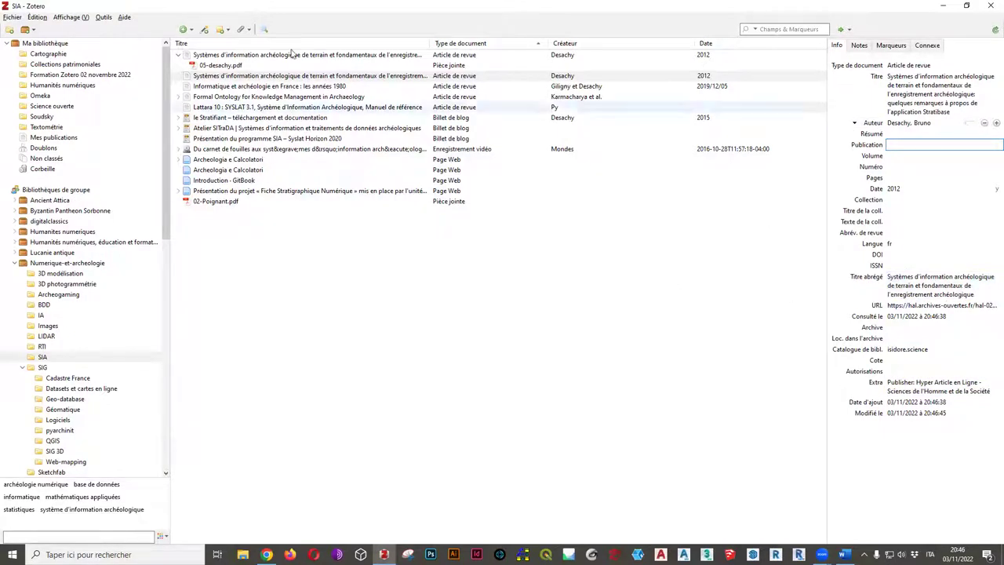
Move the PDF attachment from the older Stratibase entry to the newly saved one and send the older duplicate to the trash
click(229, 66)
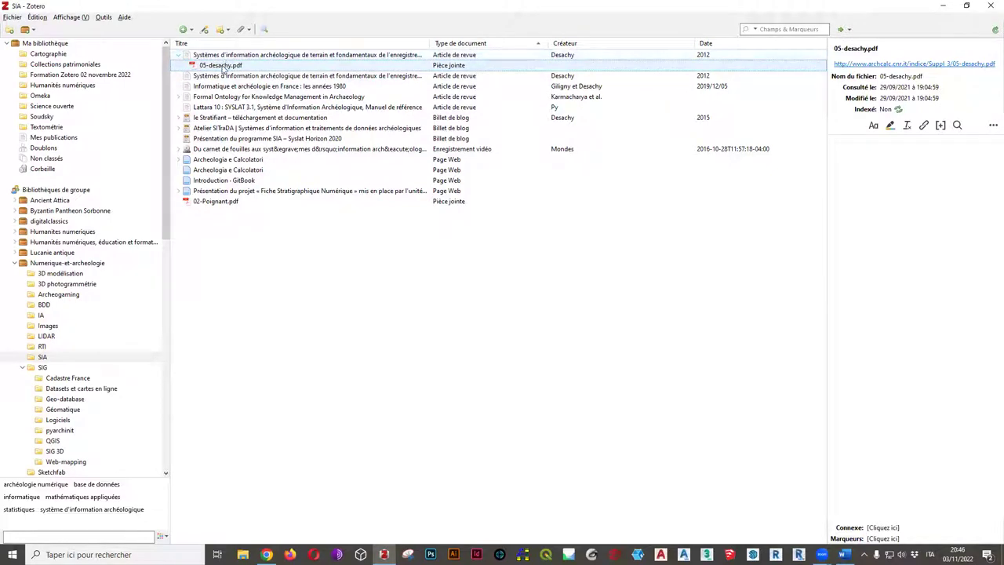
drag(229, 68, 228, 82)
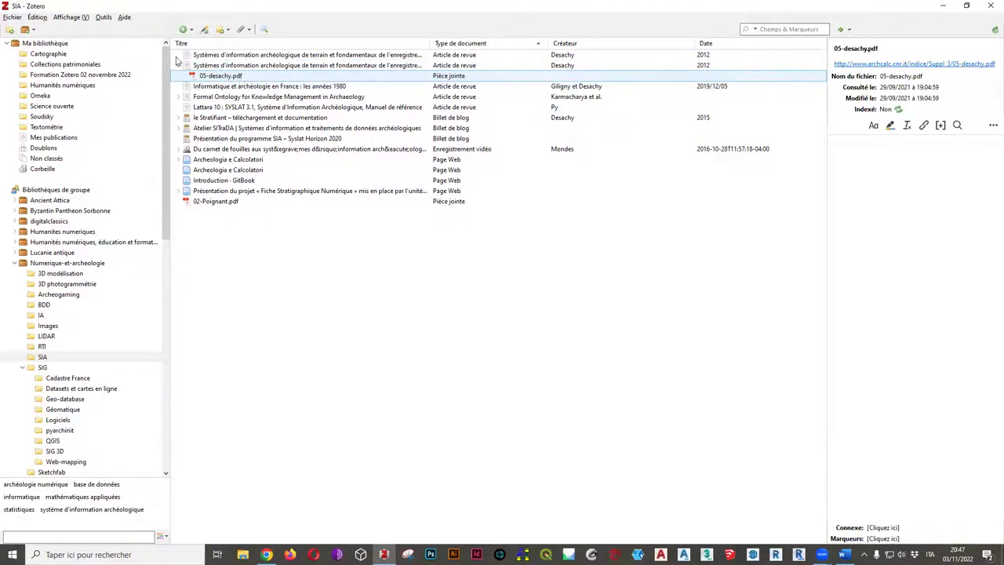
click(270, 55)
right_click(270, 56)
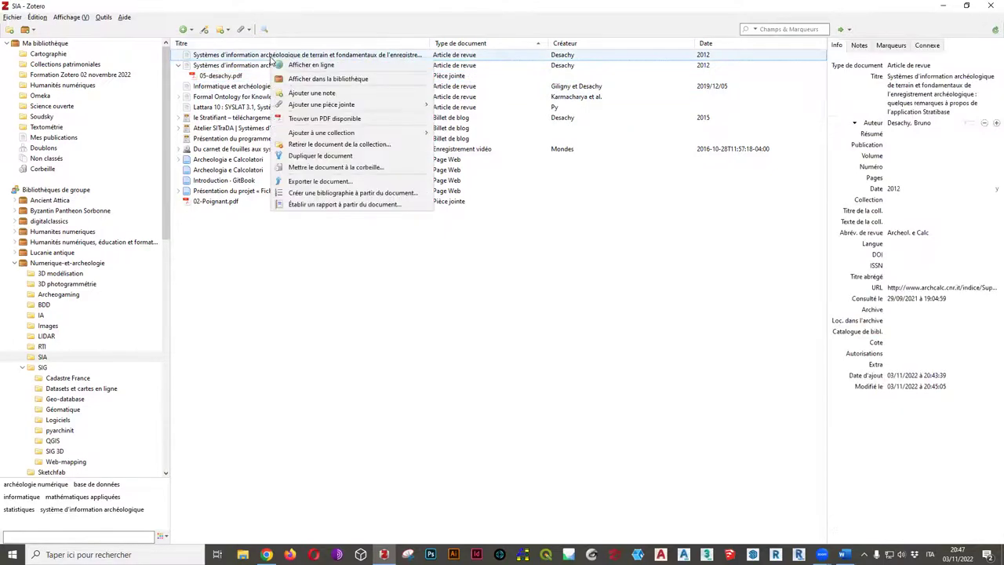
click(332, 168)
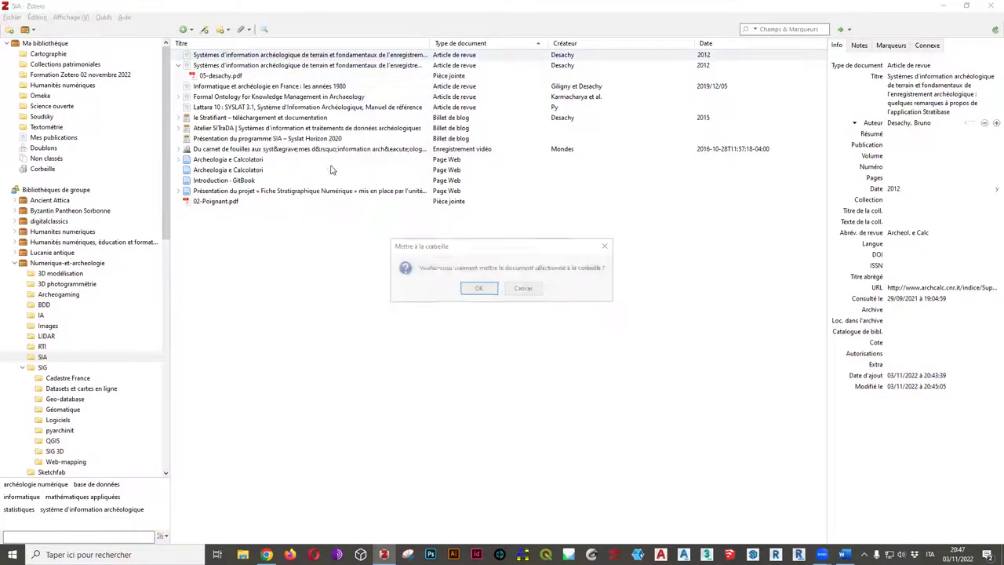
click(477, 289)
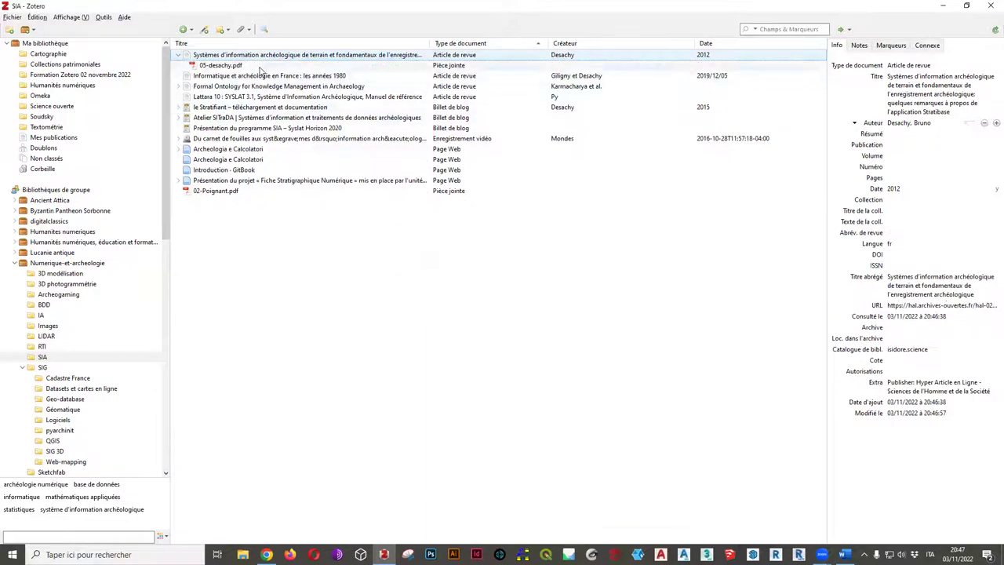
click(192, 30)
click(249, 265)
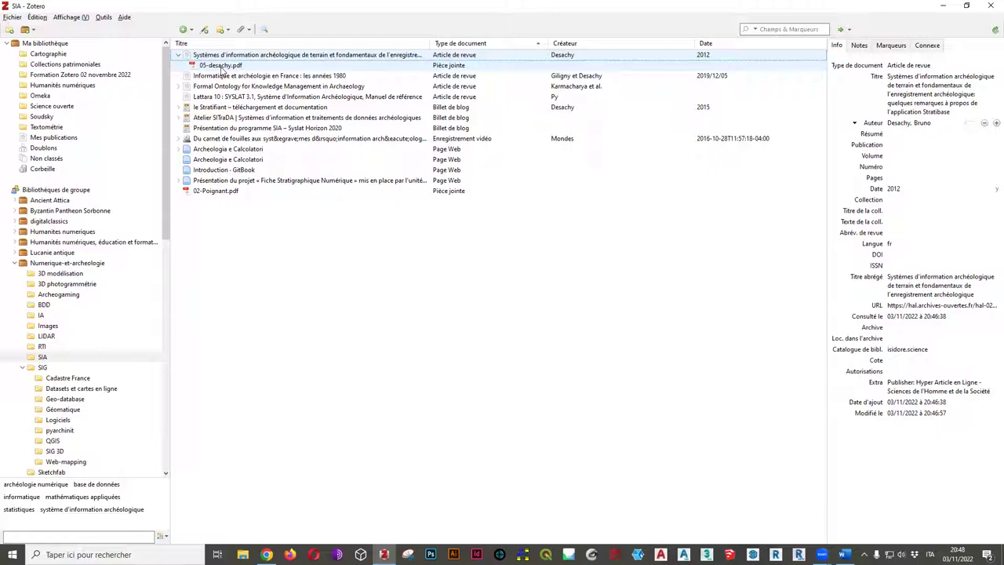
Open the Stratibase article's attached PDF in the reader, skim its first pages and check switching between the SIA library and the PDF
double_click(223, 67)
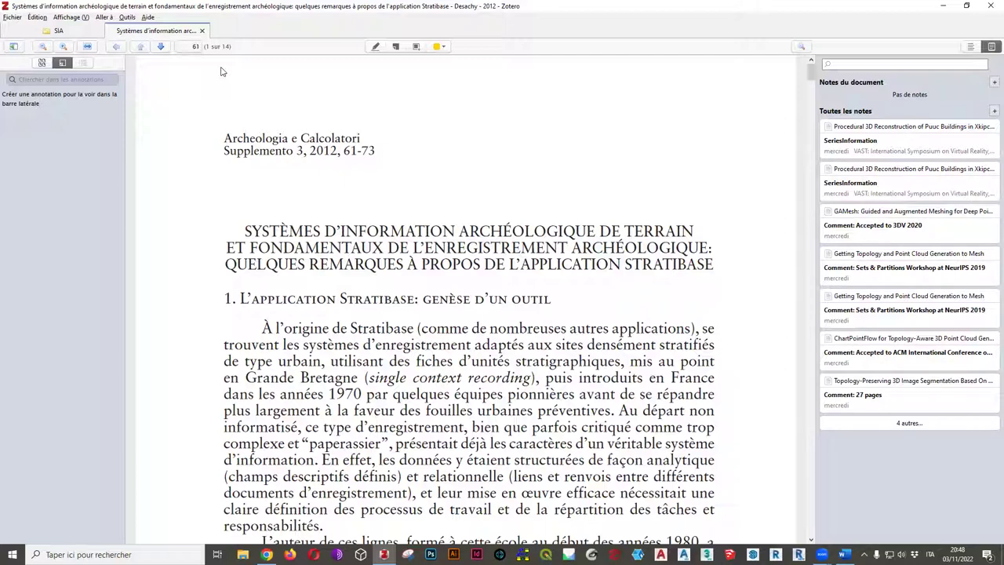
scroll(187, 263, down, 10)
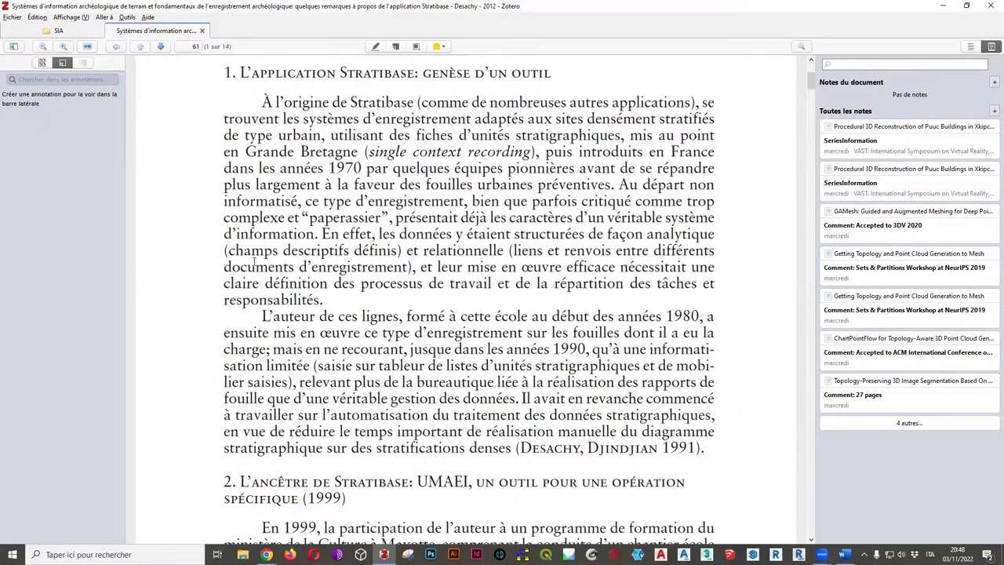
scroll(530, 322, down, 10)
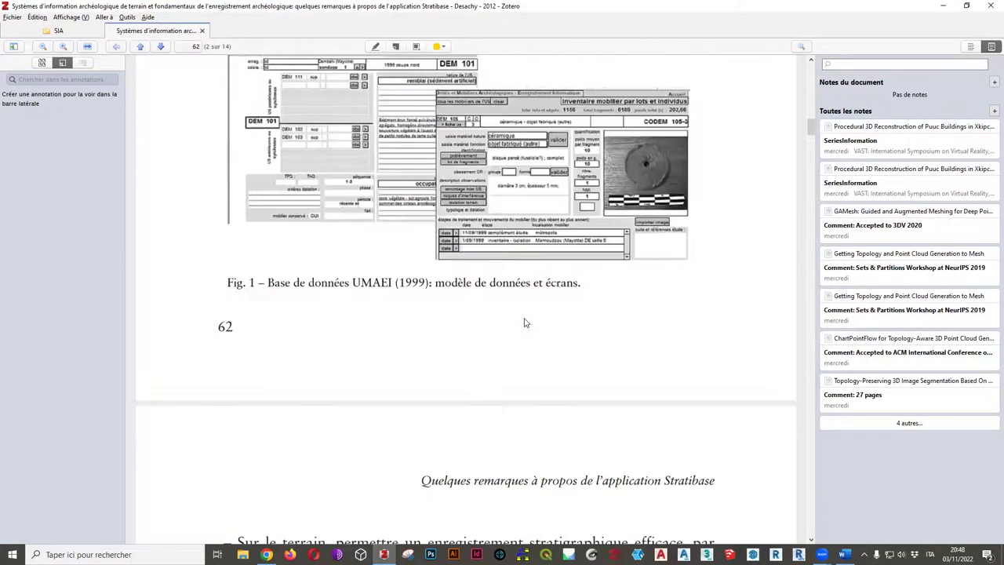
drag(812, 143, 11, 22)
click(69, 34)
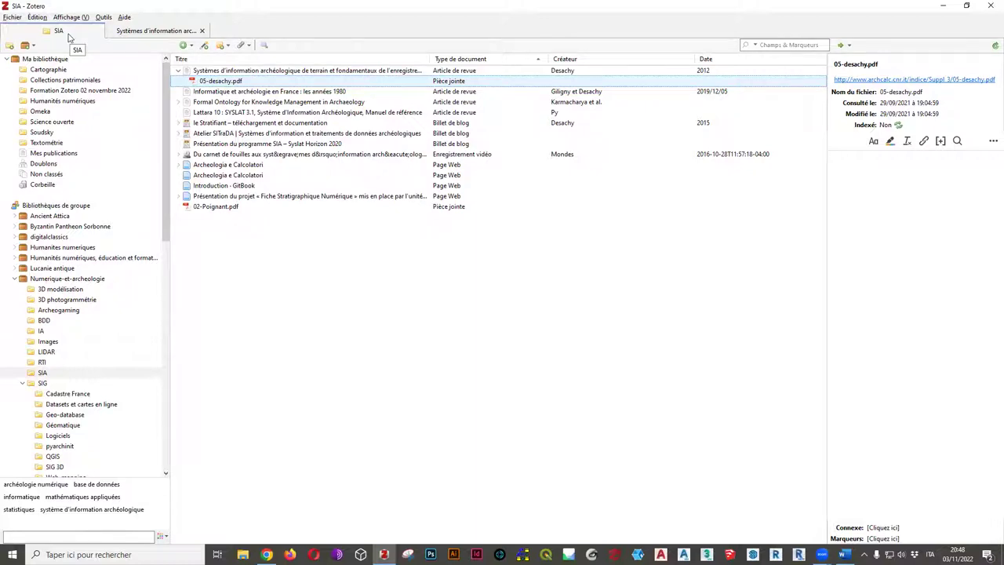
click(152, 36)
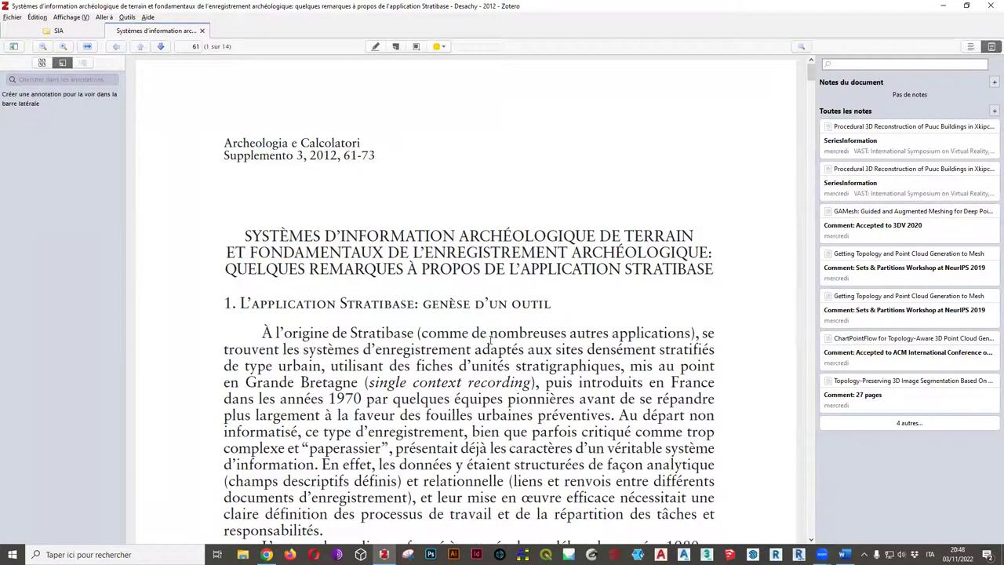
Highlight in yellow the first paragraph of section 1, from "À l'origine de Stratibase" to "responsabilités"
scroll(491, 329, down, 3)
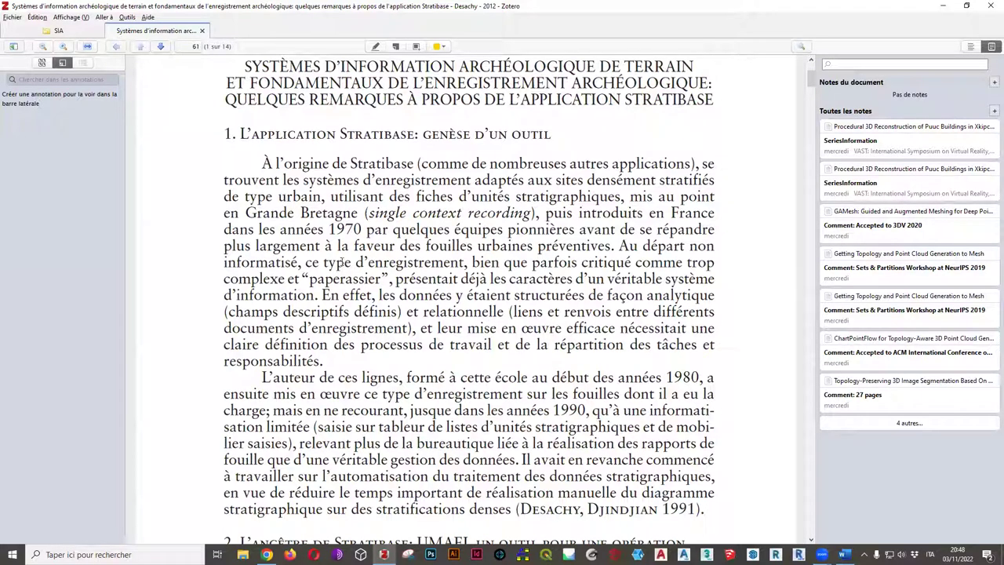
scroll(569, 177, up, 1)
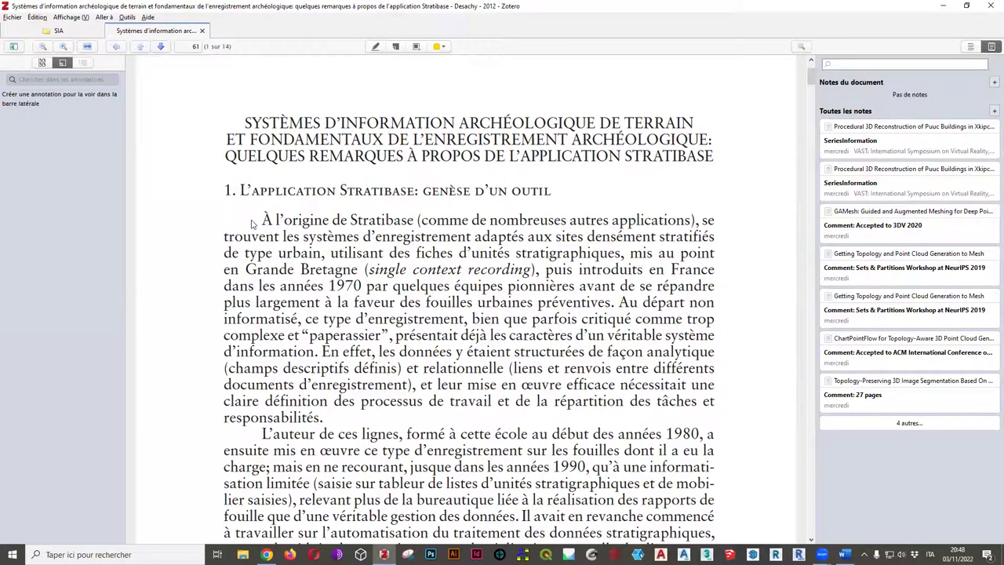
scroll(248, 224, down, 2)
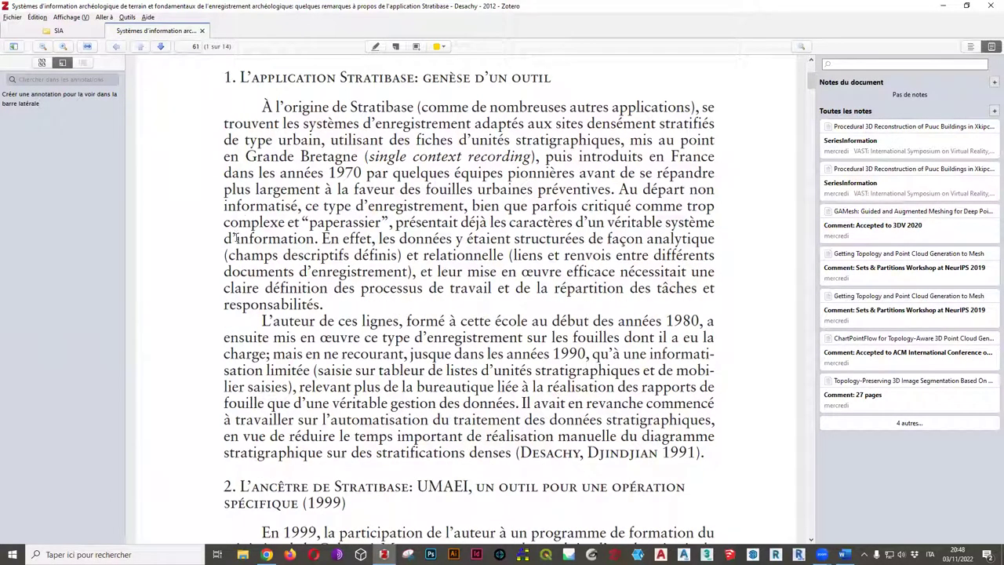
scroll(237, 238, up, 1)
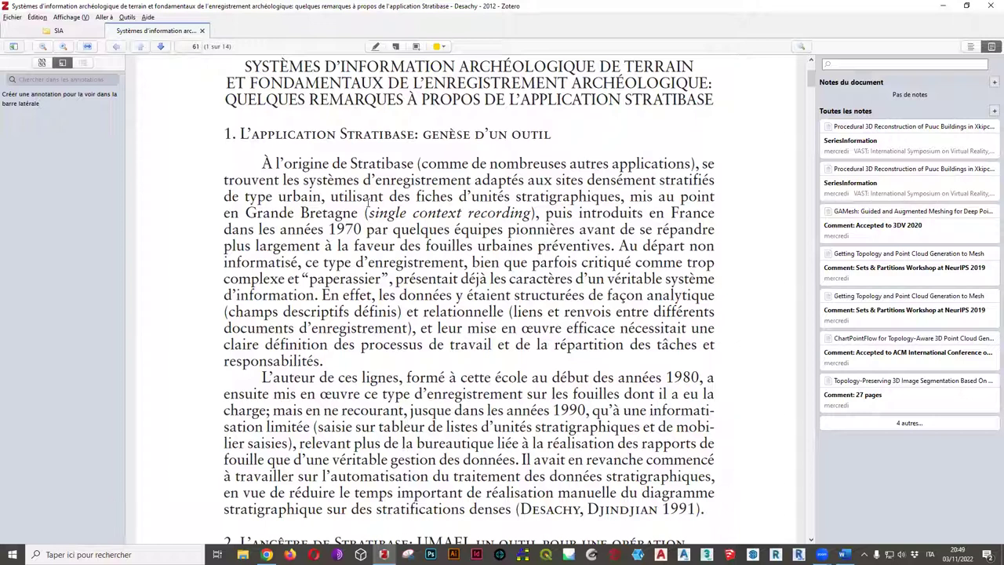
mouse_move(263, 163)
mouse_down()
mouse_move(266, 182)
mouse_move(367, 314)
mouse_move(335, 379)
mouse_up()
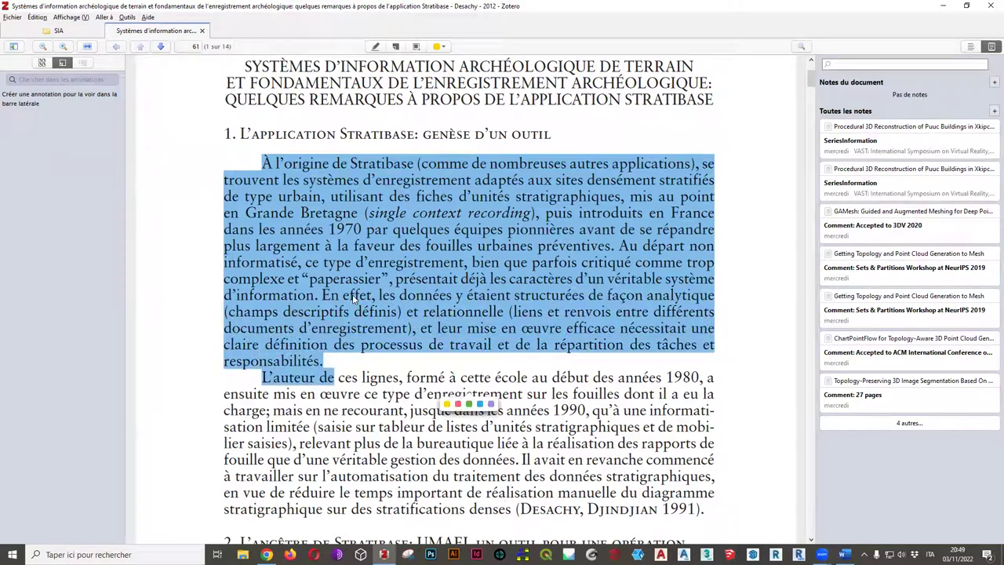
click(256, 164)
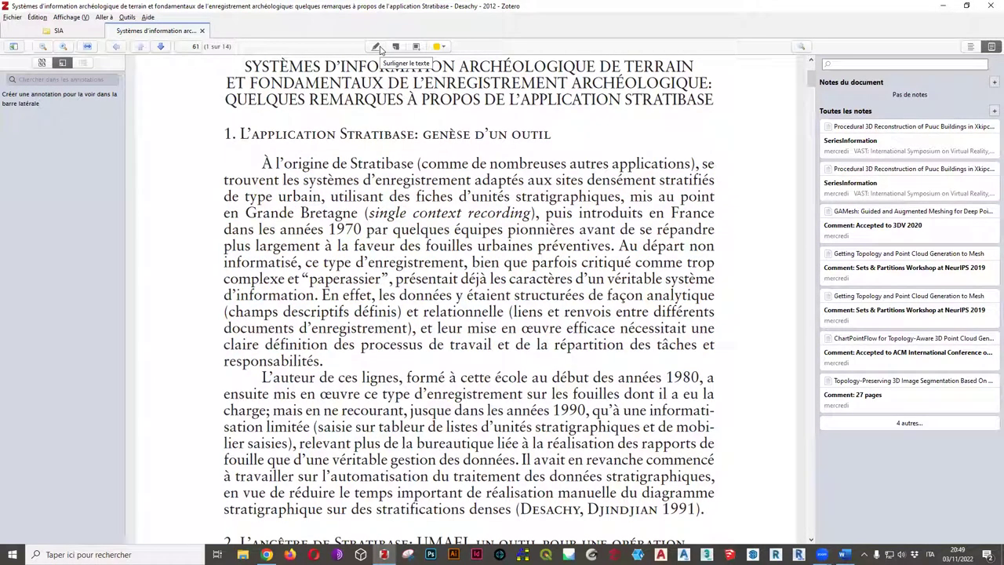
click(377, 47)
mouse_move(265, 163)
mouse_down()
mouse_move(305, 235)
mouse_move(335, 355)
mouse_move(324, 358)
mouse_up()
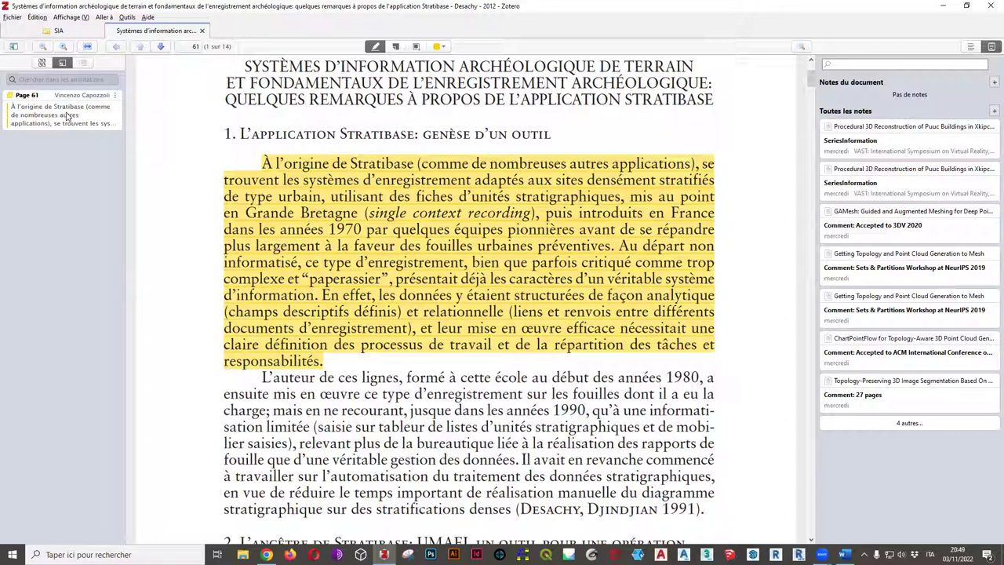
Expand the page 61 annotation and examine its extracted text, selecting all and part of it before collapsing it
click(68, 116)
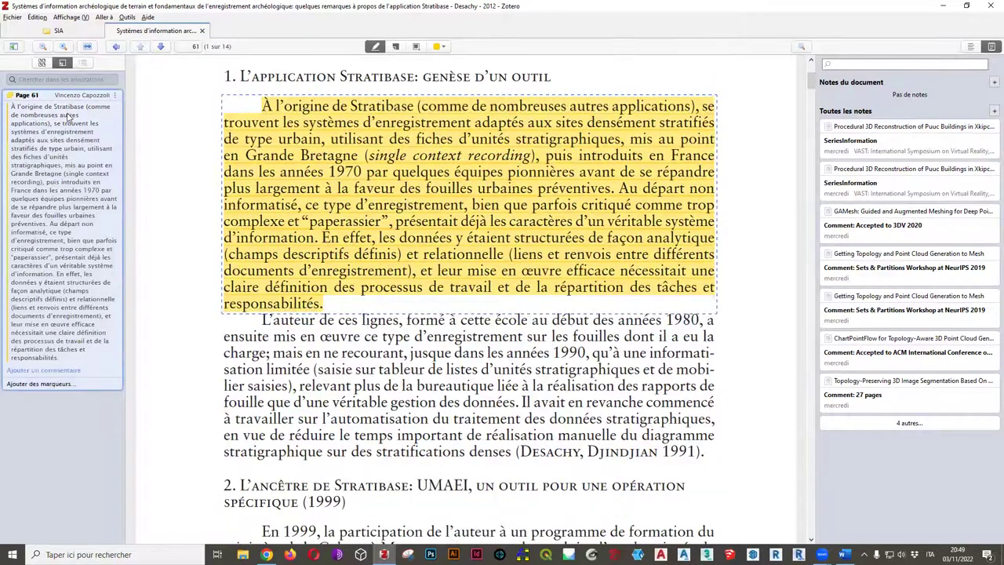
click(62, 148)
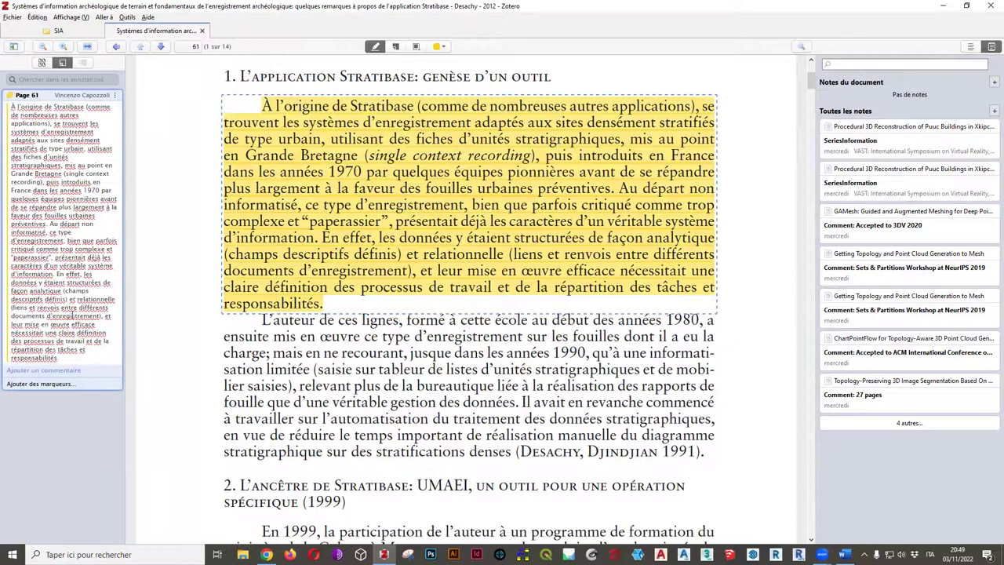
mouse_move(76, 357)
mouse_down()
mouse_move(16, 291)
mouse_move(11, 105)
mouse_up()
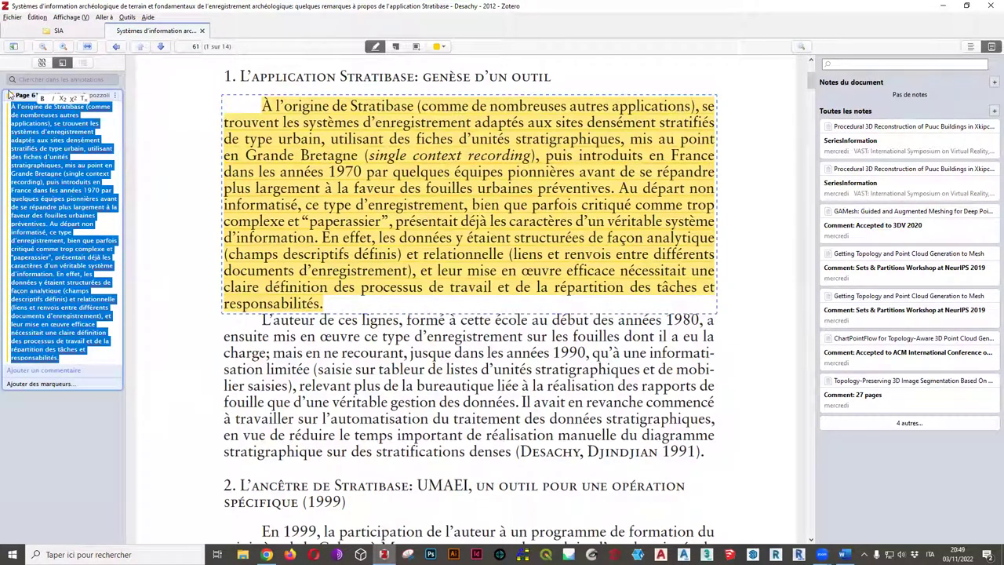
click(59, 165)
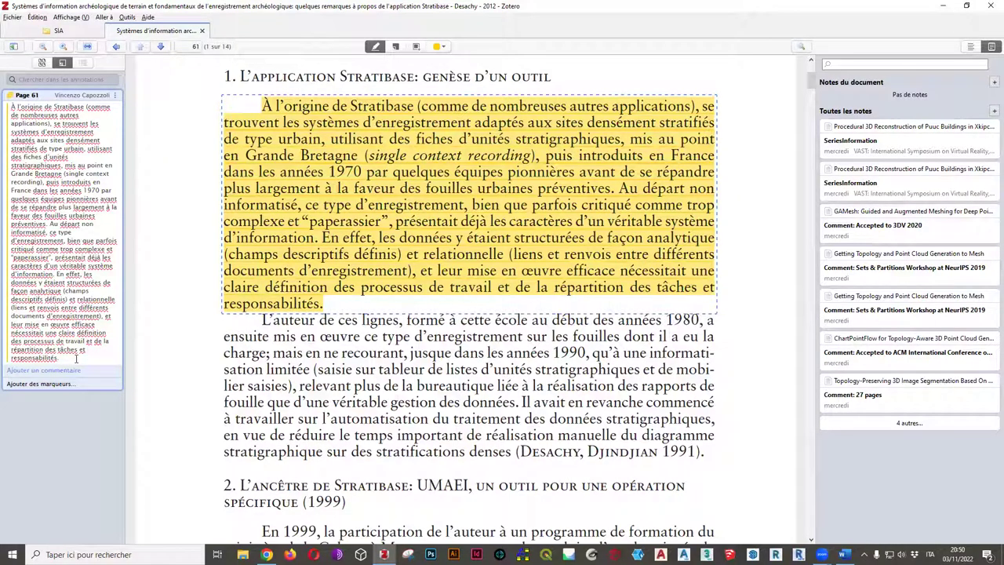
drag(76, 357, 31, 215)
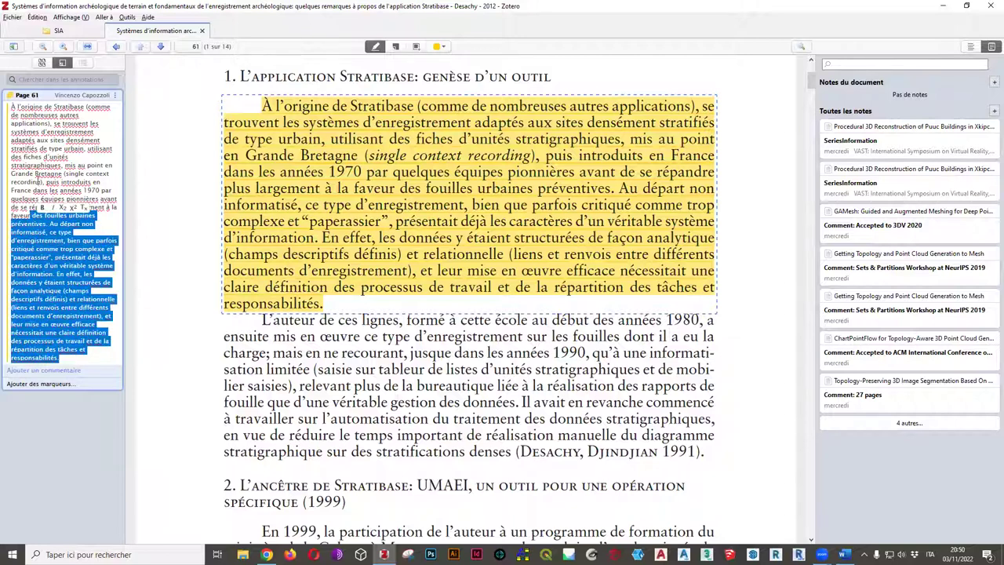
click(59, 162)
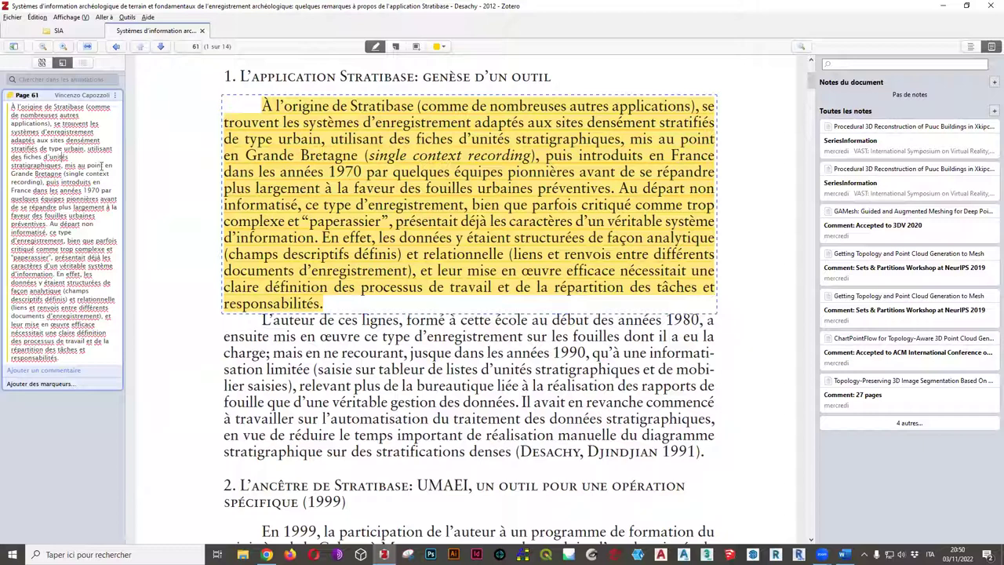
click(182, 173)
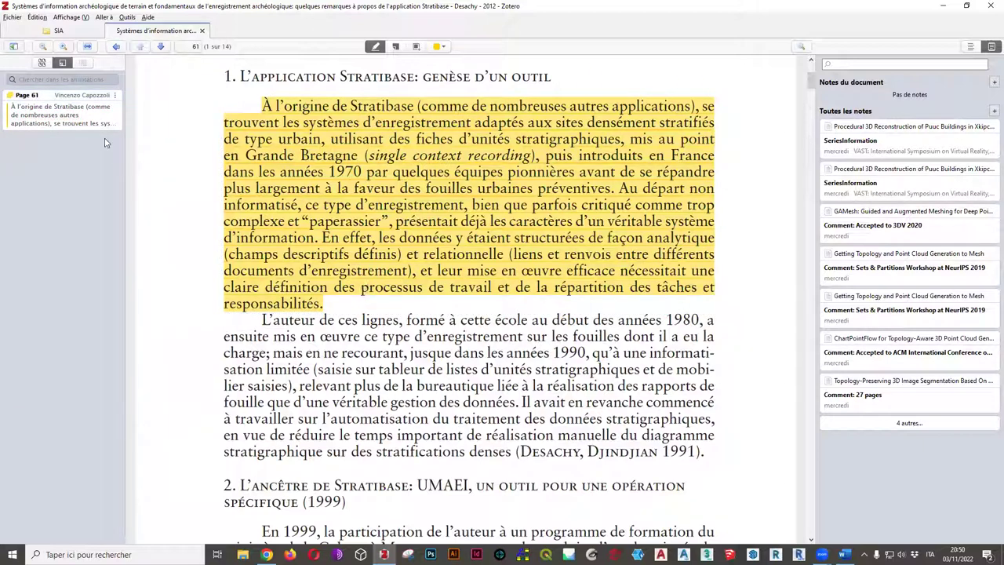
Highlight in yellow "Il avait en revanche commencé" to "stratifications denses" on page 61 and "tape étant elle-même définie" to "s'y ajouter" on page 63
scroll(376, 316, down, 3)
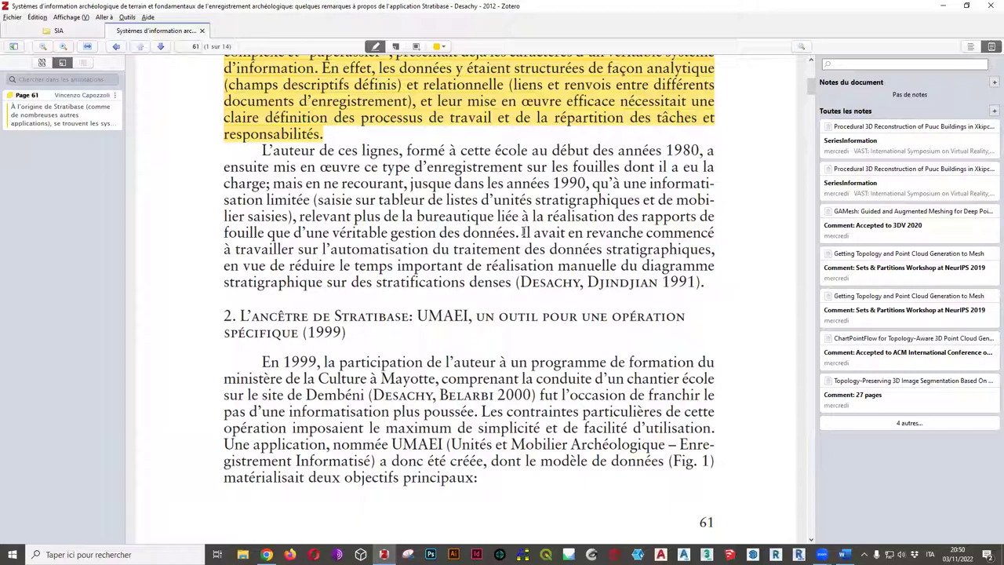
drag(524, 232, 511, 284)
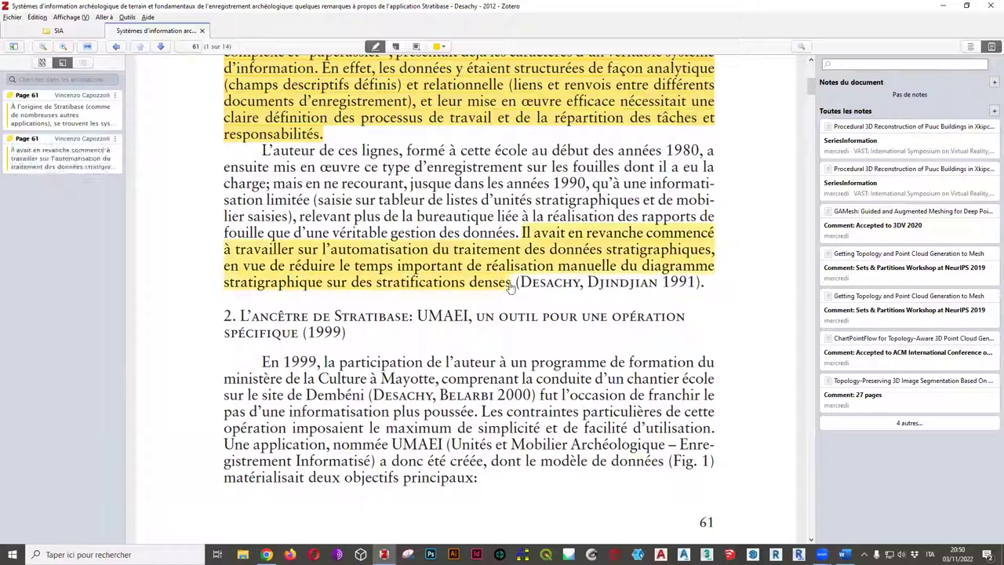
scroll(471, 392, down, 15)
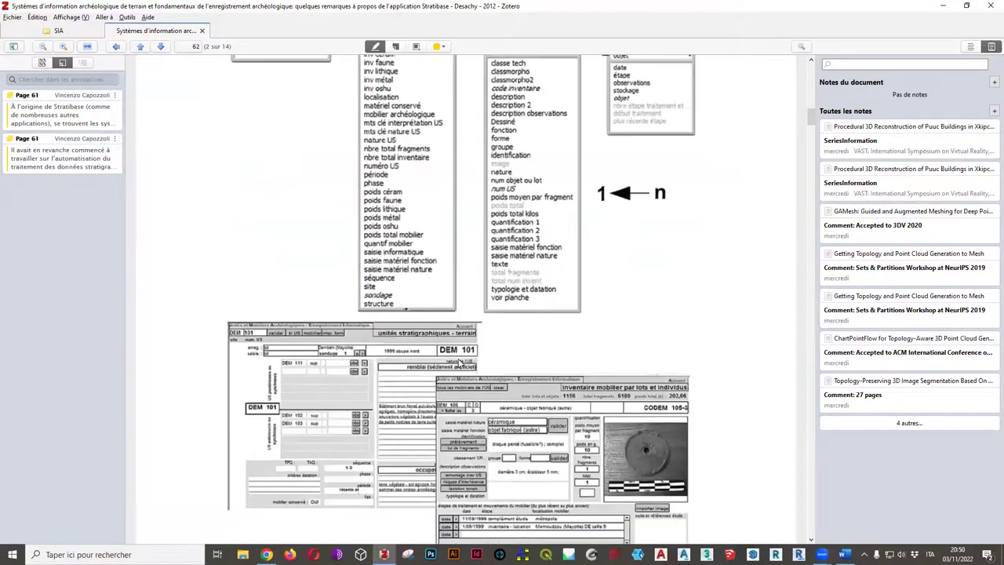
scroll(456, 357, down, 5)
drag(348, 262, 436, 326)
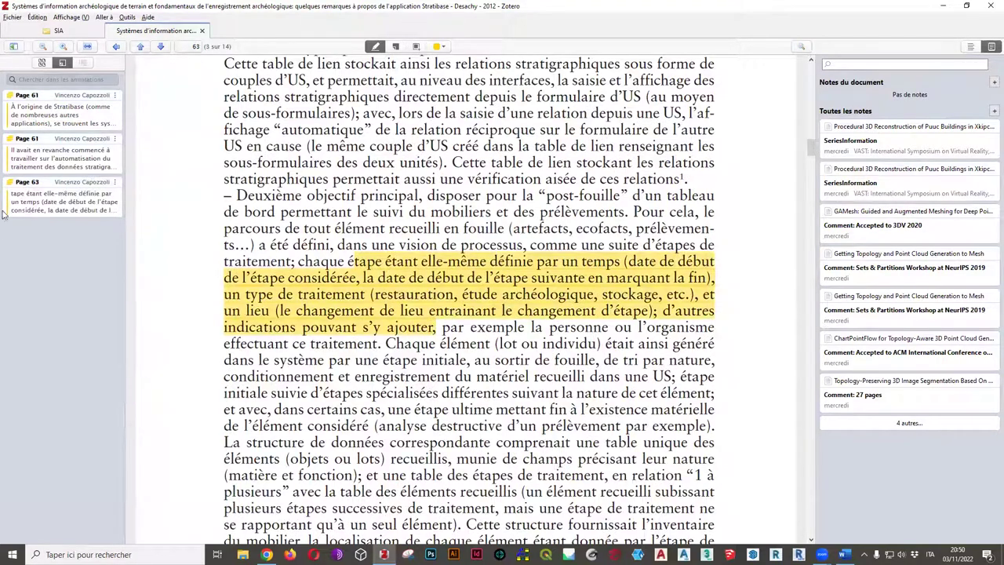
scroll(471, 243, up, 10)
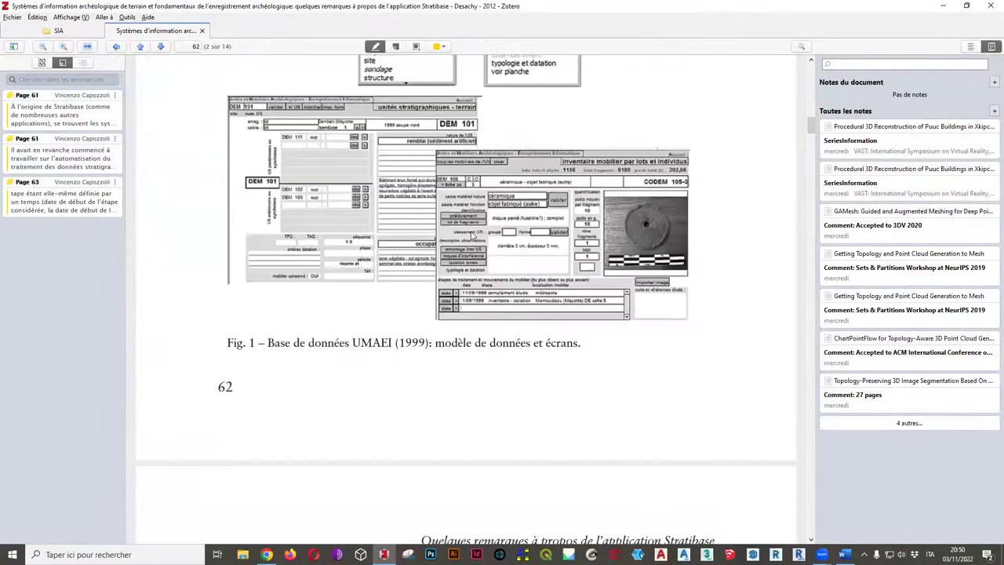
Place a yellow sticky note at the end of the first paragraph of section 1, beside "responsabilités", on page 61
scroll(472, 236, up, 3)
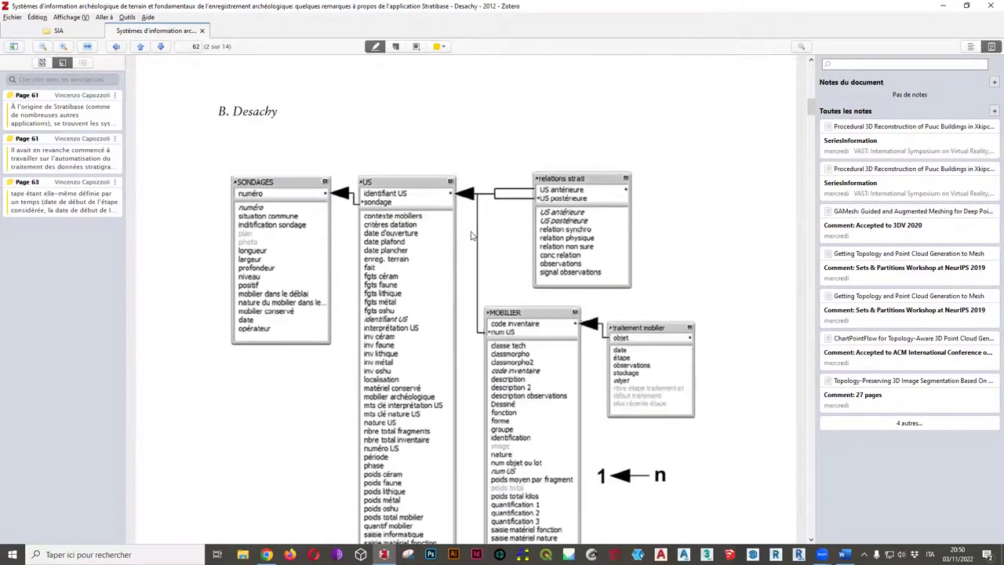
scroll(472, 235, up, 20)
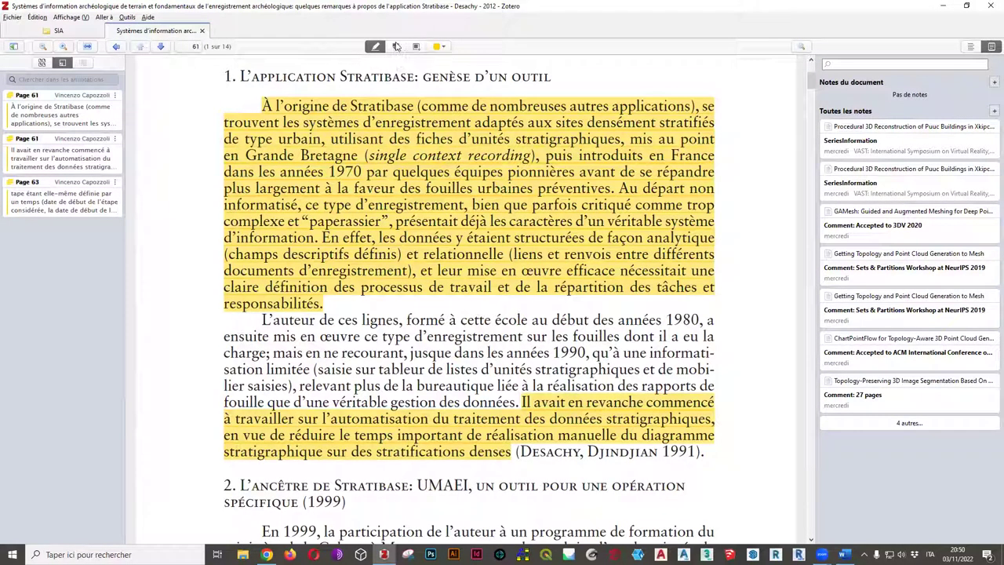
click(396, 47)
click(320, 306)
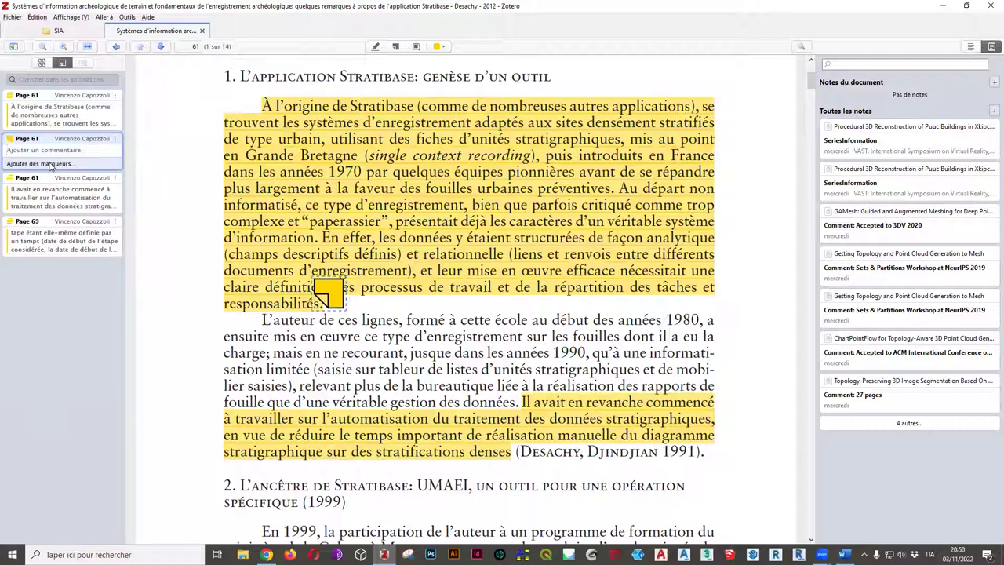
Tag the new page 61 sticky note with the existing tag "système d'information archéologique"
click(52, 163)
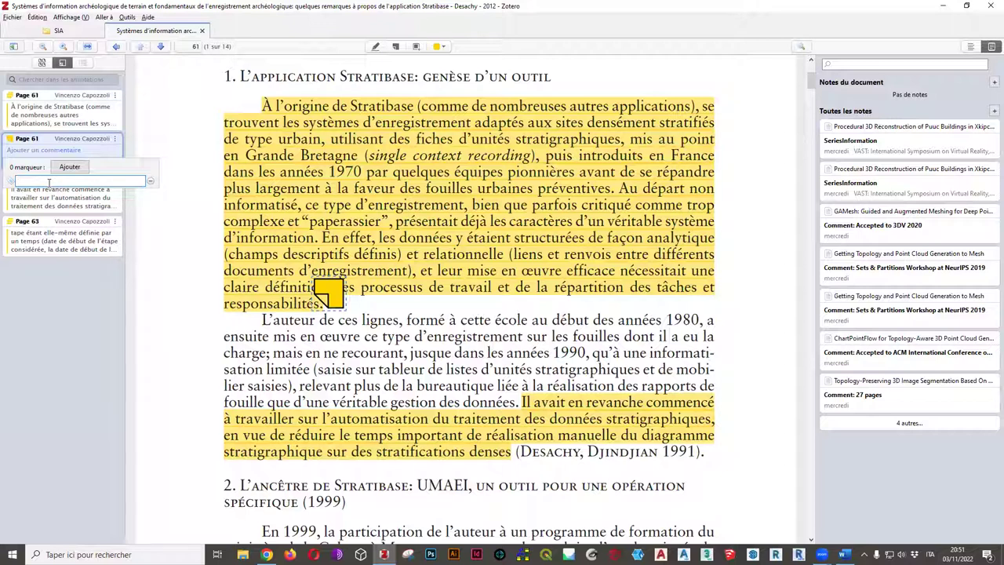
text(systè)
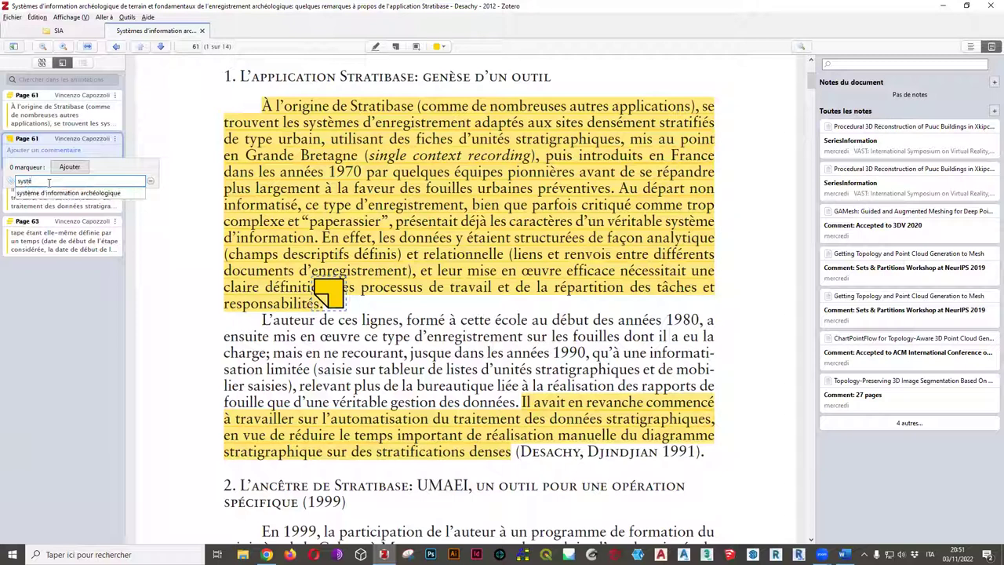
key(Down)
key(Return)
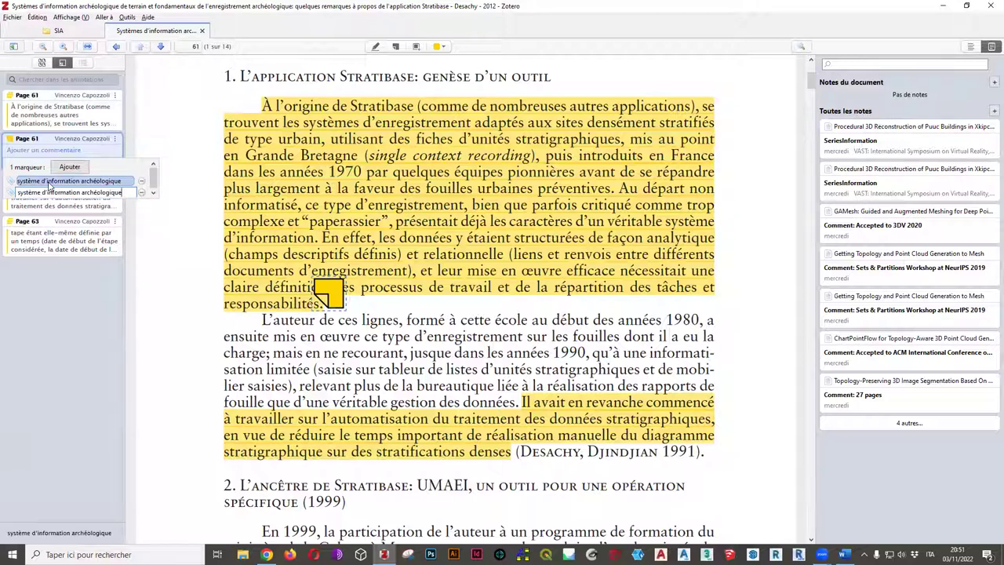
scroll(155, 189, down, 1)
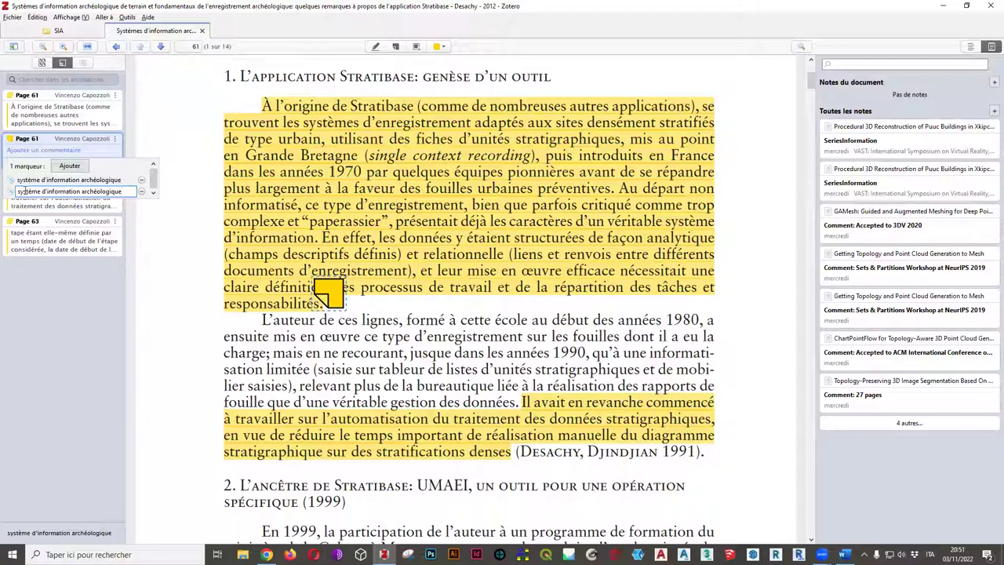
Delete the tagged sticky note annotation from page 61
click(101, 149)
click(115, 139)
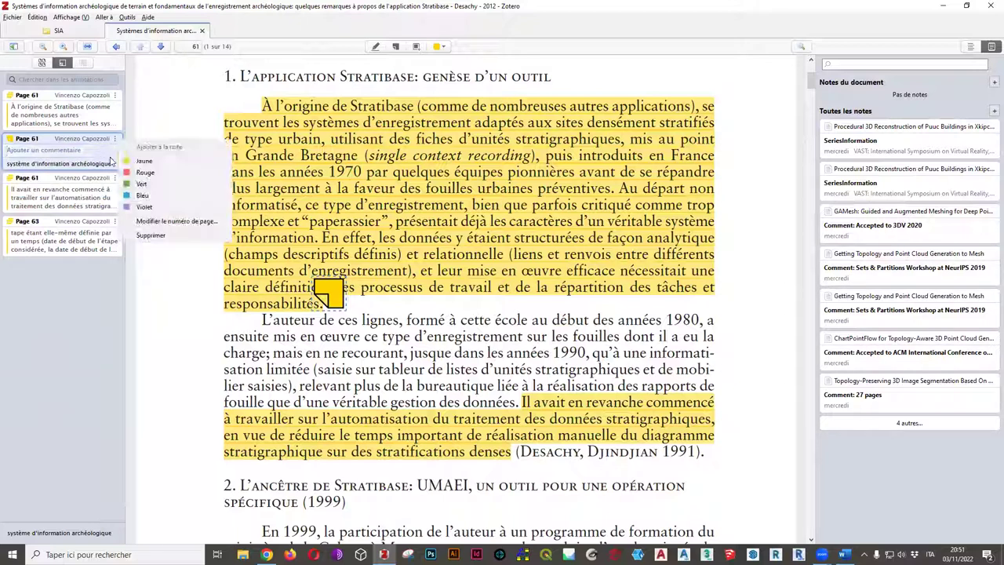
click(150, 236)
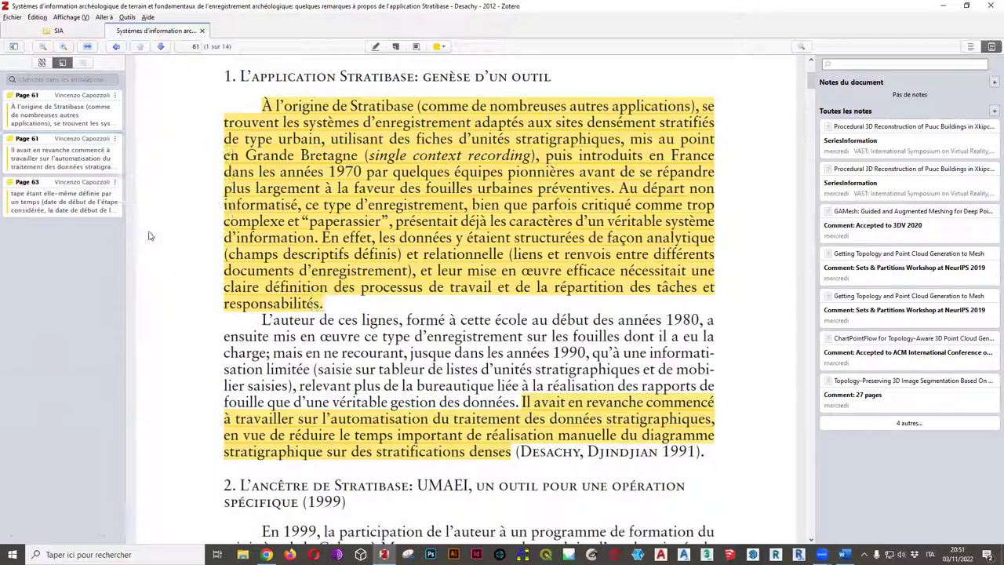
Delete the page 63 highlight annotation
click(115, 182)
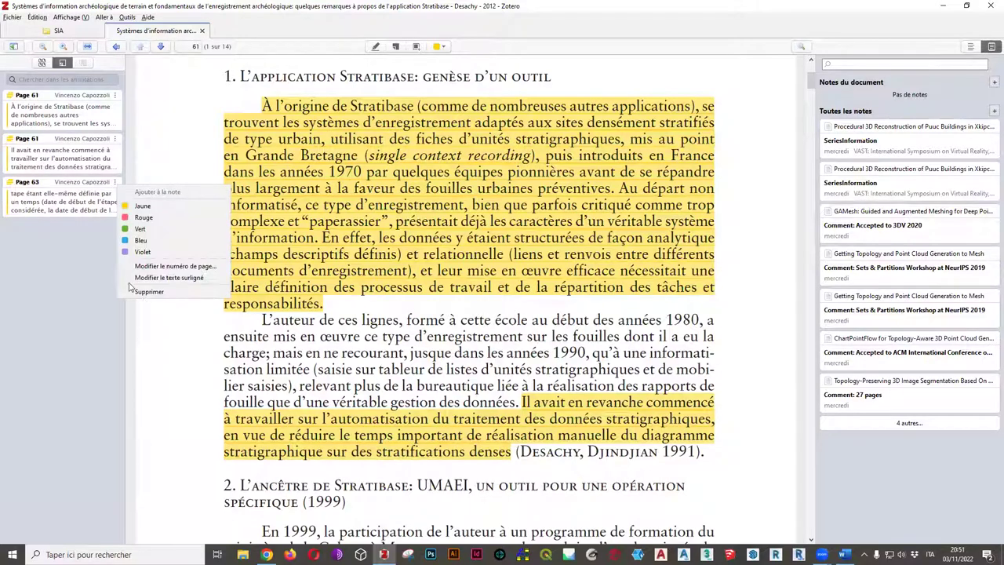
click(149, 292)
Capture the whole UMAEI data model diagram on page 62 as a yellow area annotation and select it in the annotation list
scroll(402, 318, up, 3)
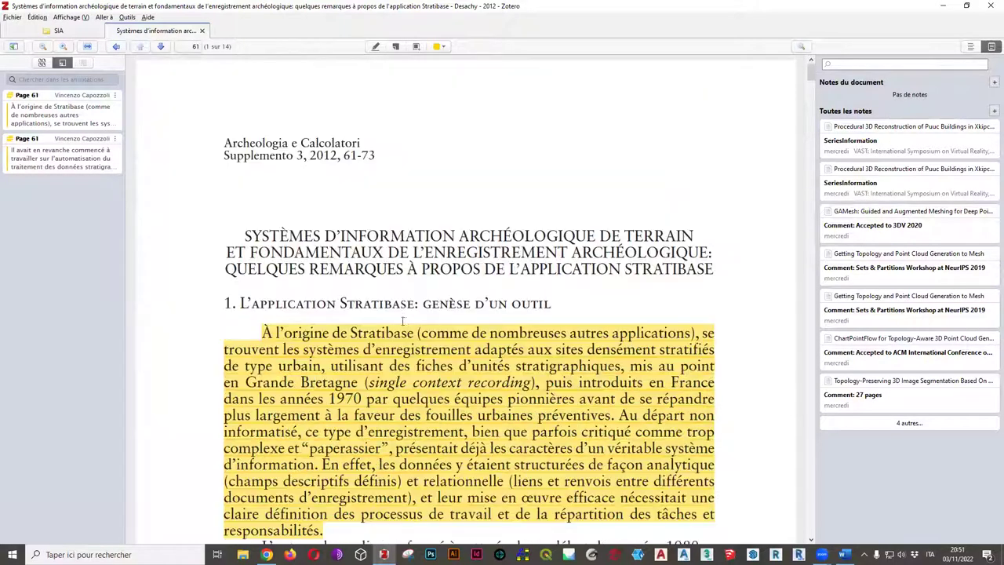
scroll(398, 318, down, 10)
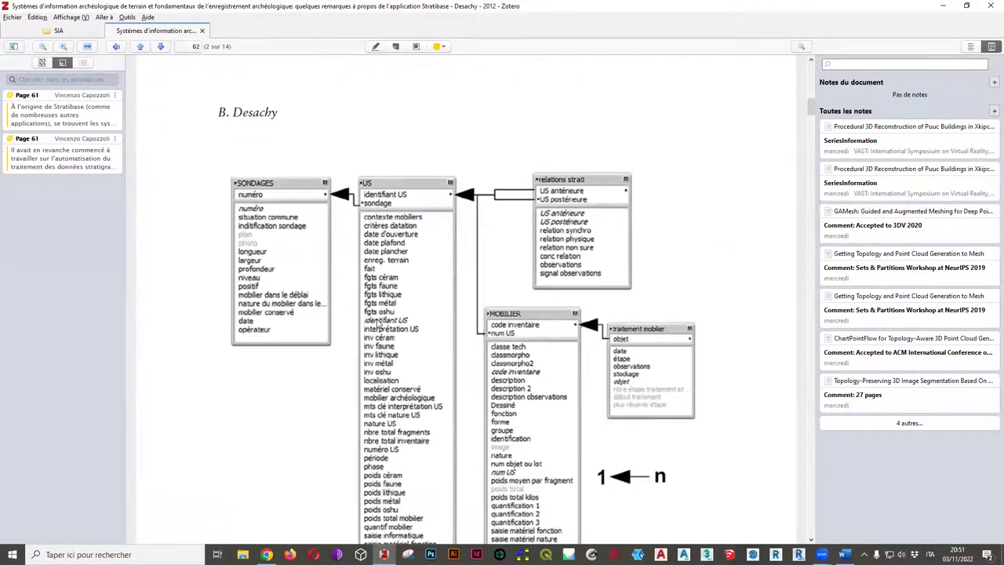
scroll(379, 317, down, 8)
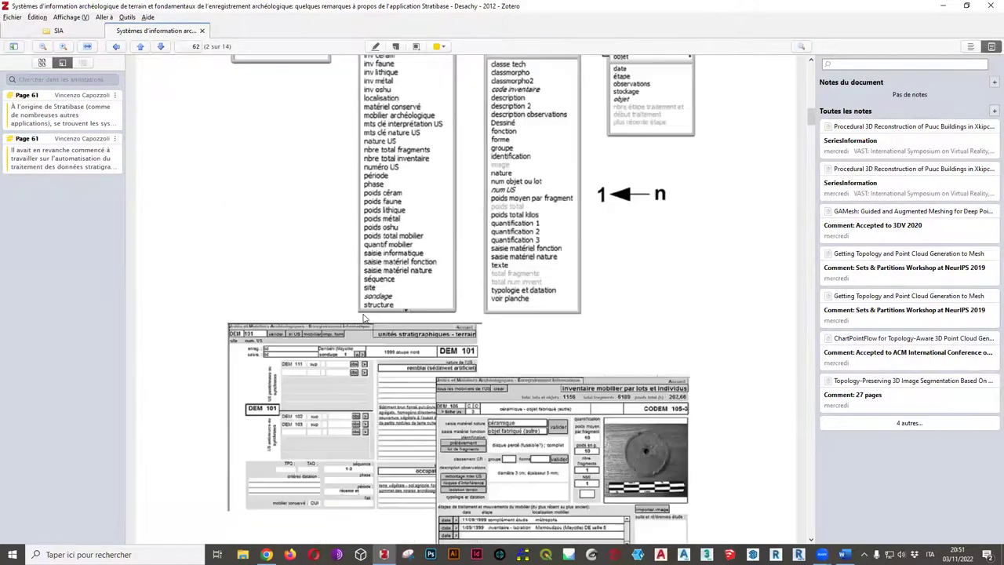
scroll(360, 314, up, 6)
scroll(360, 314, down, 2)
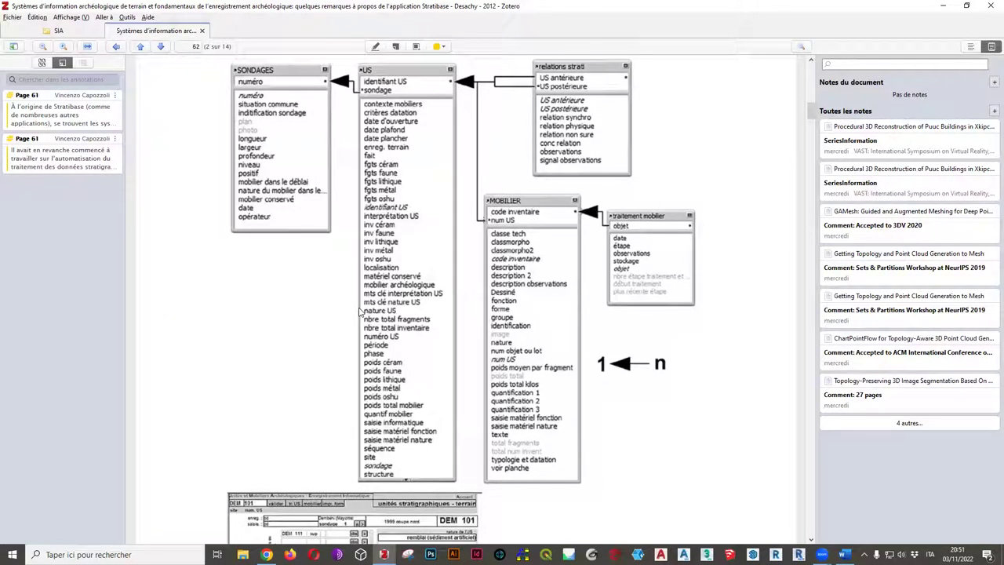
scroll(444, 232, down, 1)
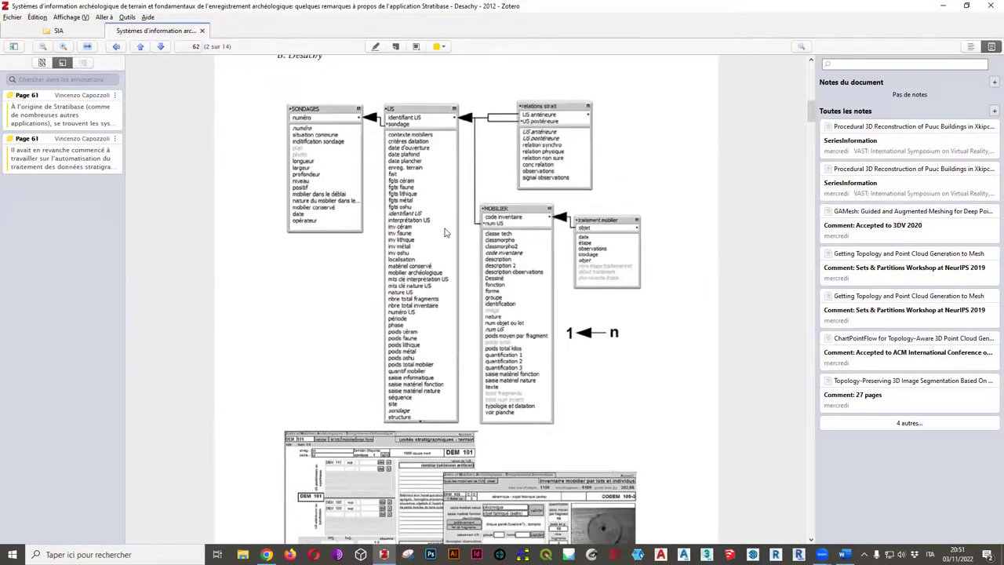
click(417, 48)
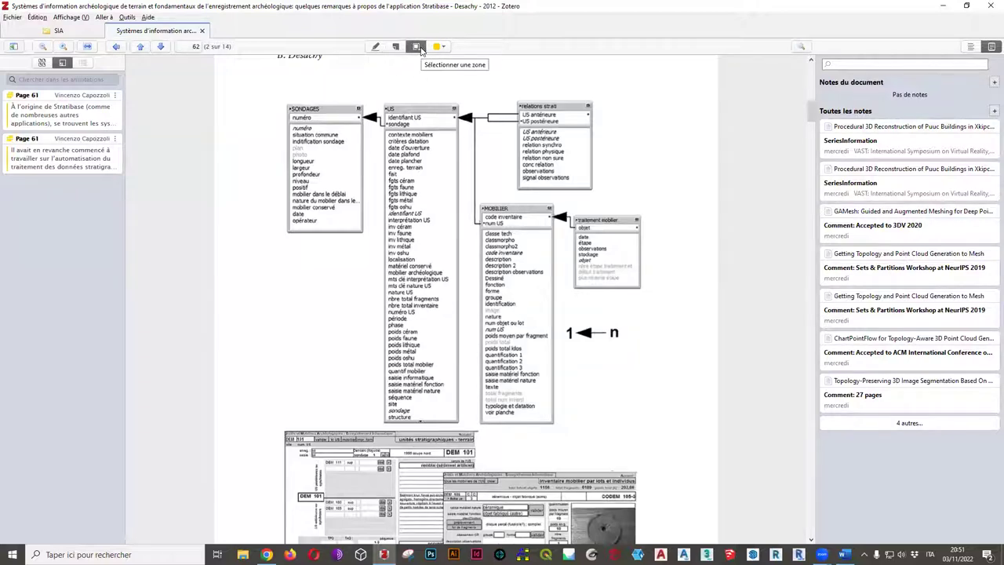
mouse_move(271, 81)
mouse_down()
mouse_move(457, 163)
mouse_move(663, 400)
mouse_move(676, 430)
mouse_move(666, 431)
mouse_up()
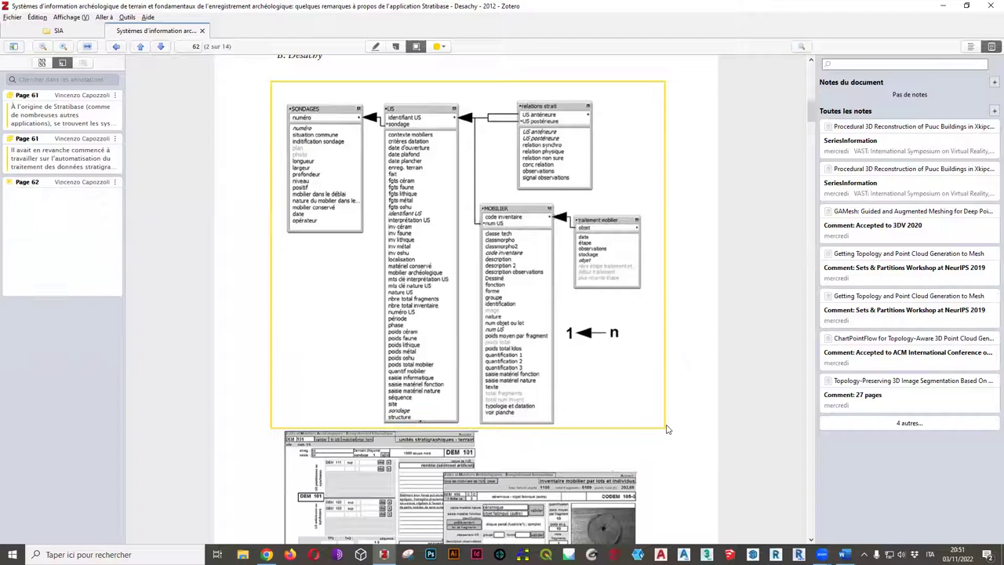
click(70, 242)
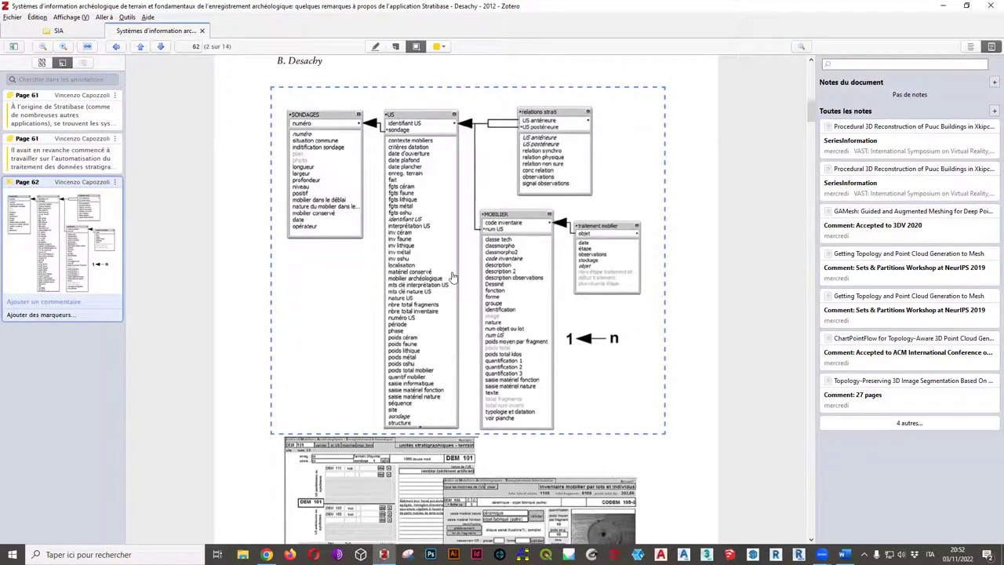
Capture the Stratibase screens and the Fig. 2 caption on page 66 as a yellow area annotation
scroll(455, 271, down, 3)
scroll(538, 303, down, 20)
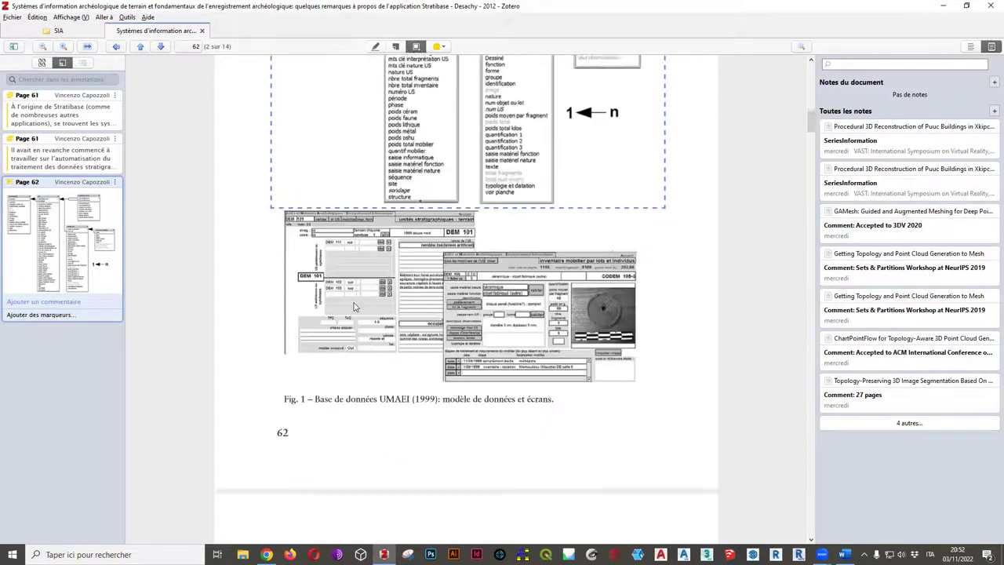
scroll(453, 316, down, 3)
scroll(341, 222, down, 5)
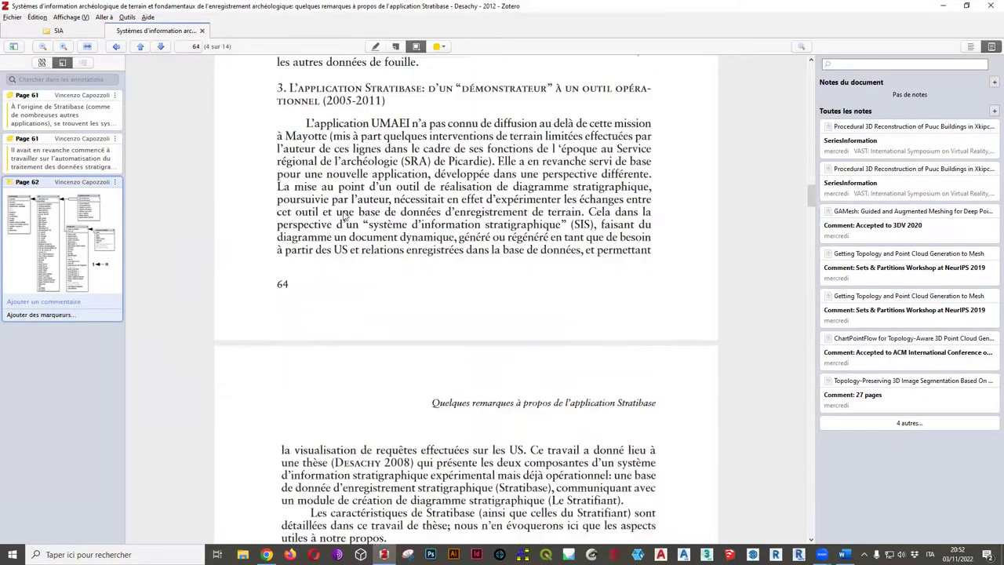
scroll(397, 270, down, 6)
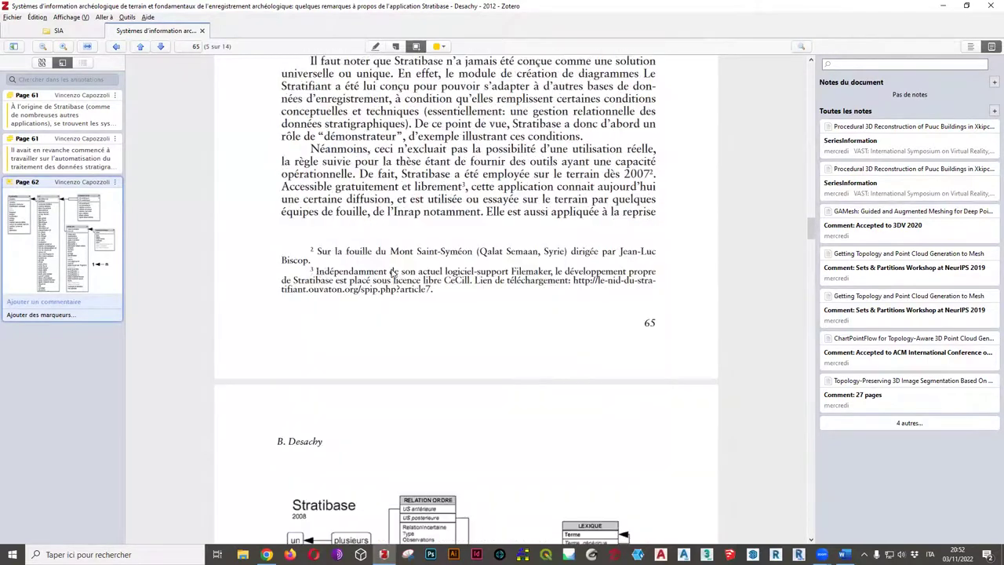
scroll(259, 264, down, 7)
scroll(275, 255, down, 4)
scroll(280, 254, up, 6)
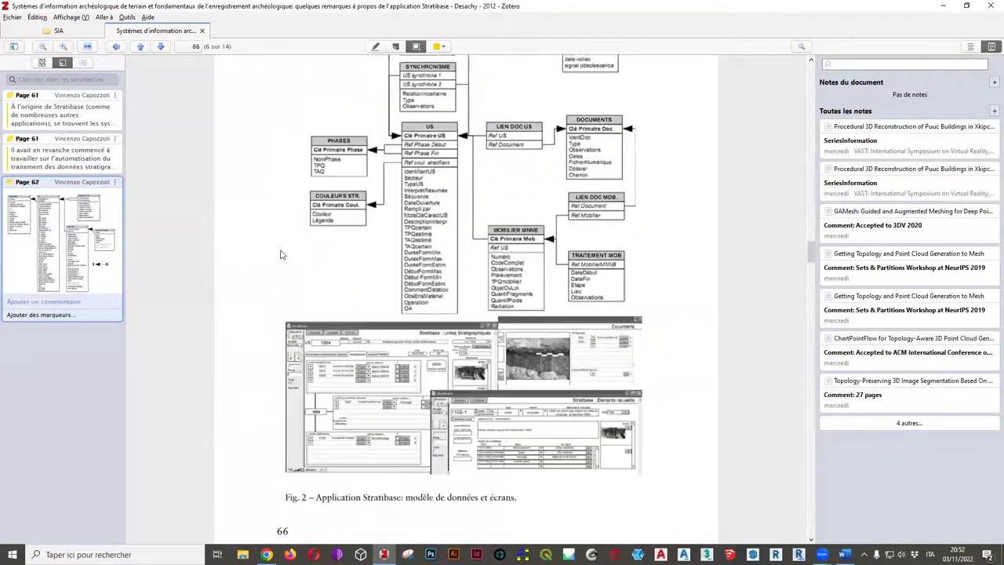
scroll(284, 254, down, 2)
scroll(285, 254, down, 5)
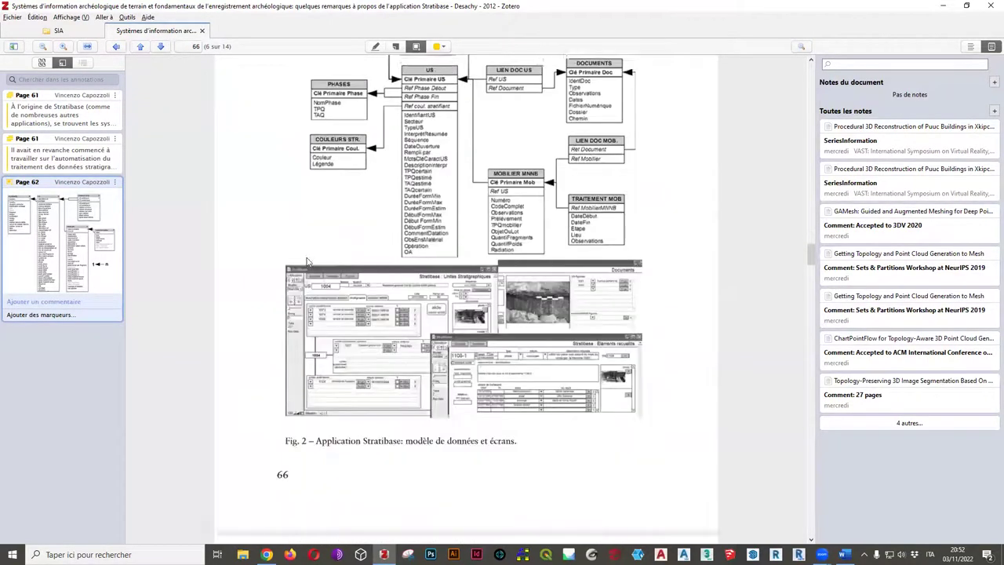
click(268, 143)
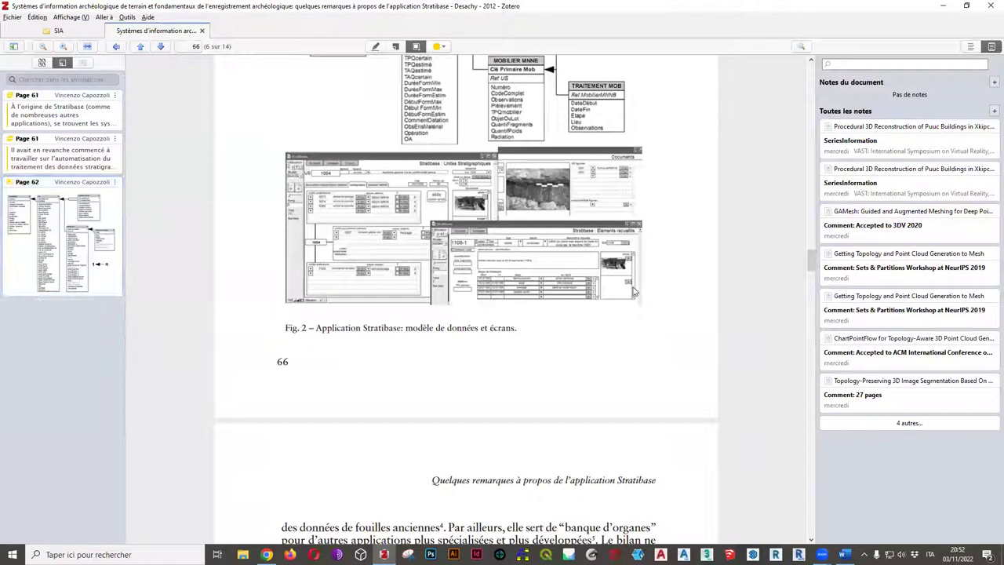
click(416, 49)
mouse_move(274, 145)
mouse_down()
mouse_move(659, 282)
mouse_move(654, 312)
mouse_move(668, 346)
mouse_up()
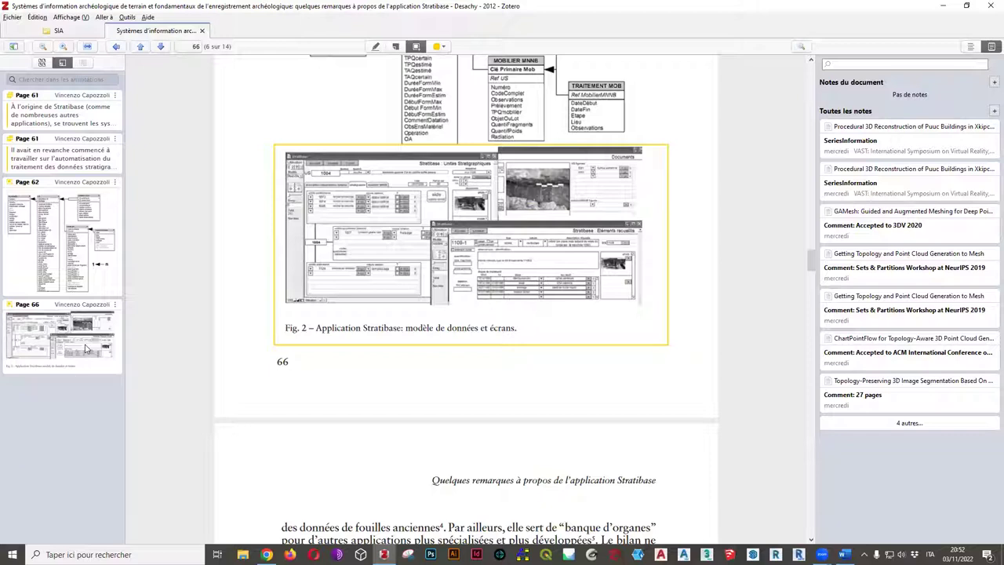
Examine the Stratibase article and its 05-desachy.pdf attachment in the SIA library, and compare them with the annotations in the PDF reader
click(76, 35)
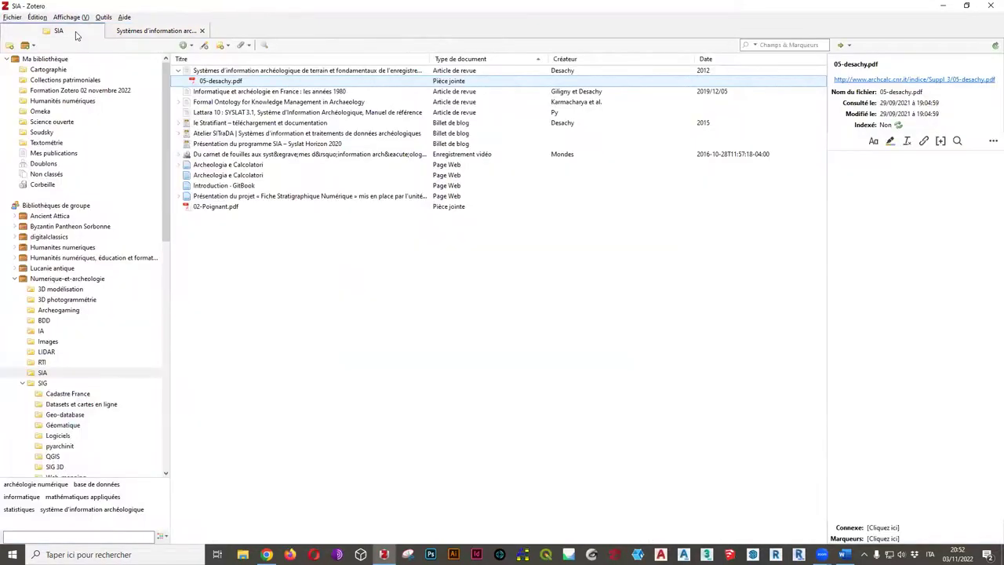
click(305, 71)
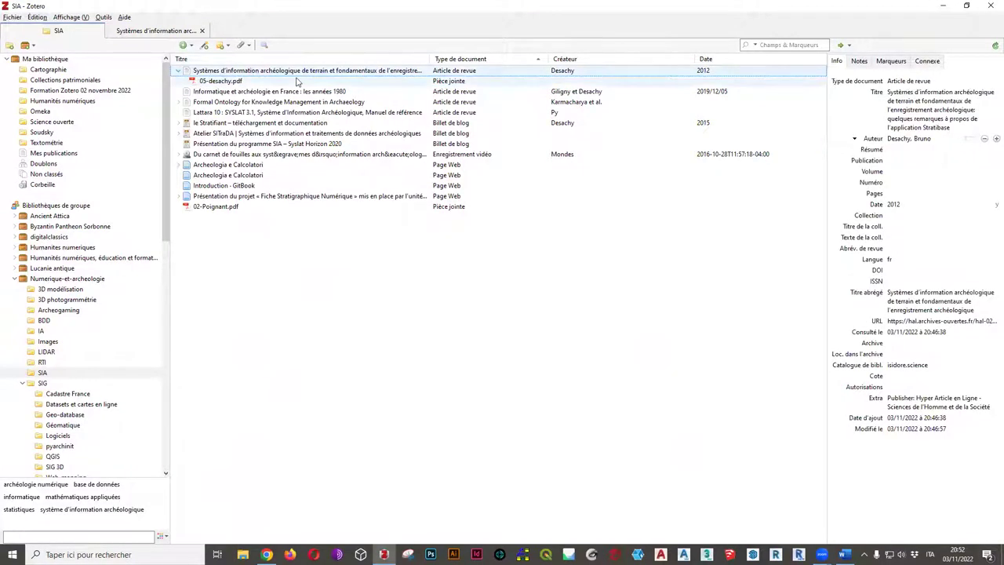
click(297, 81)
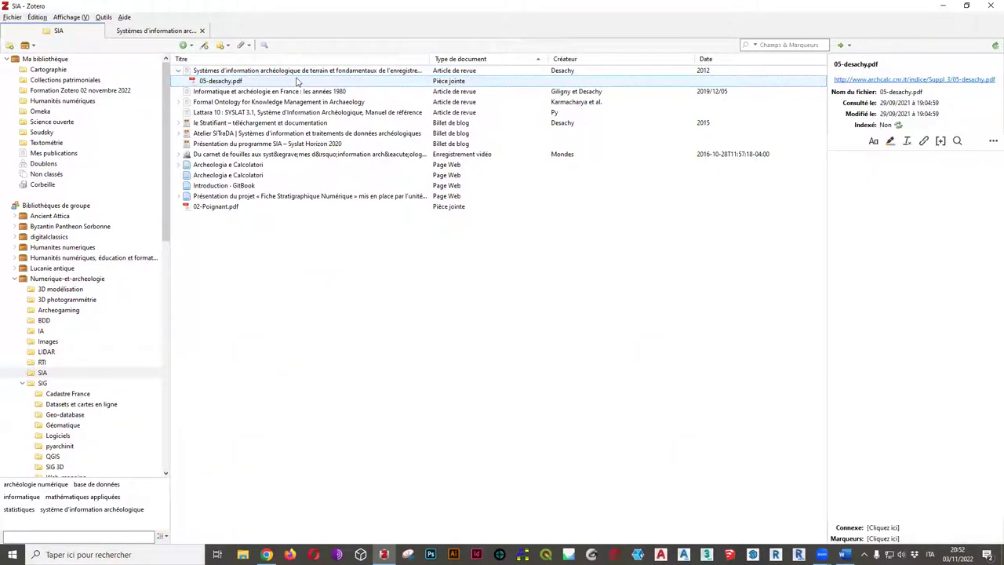
click(153, 32)
click(50, 32)
click(228, 71)
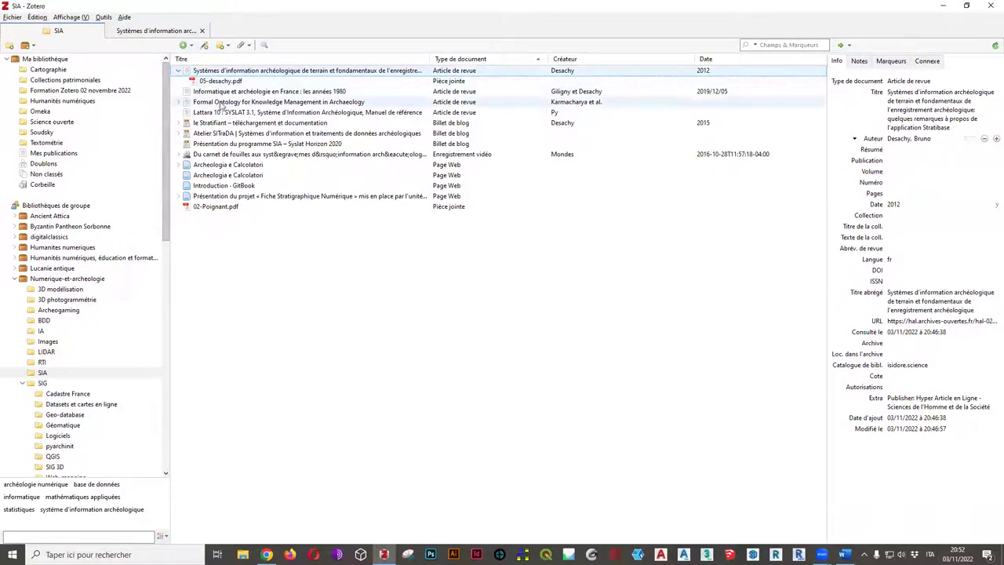
click(133, 31)
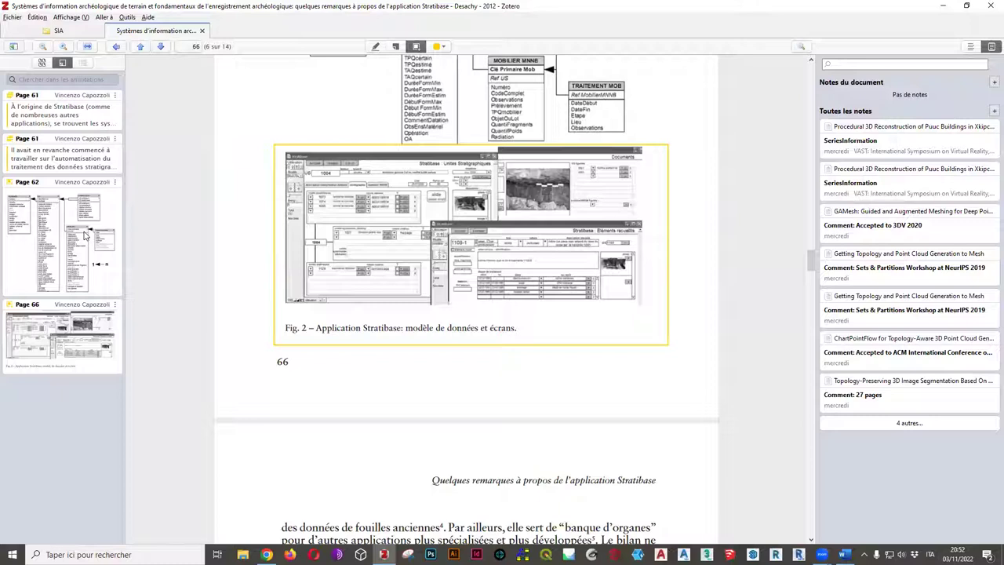
Add a blank child note to the 2012 Stratibase article in the SIA collection
click(69, 30)
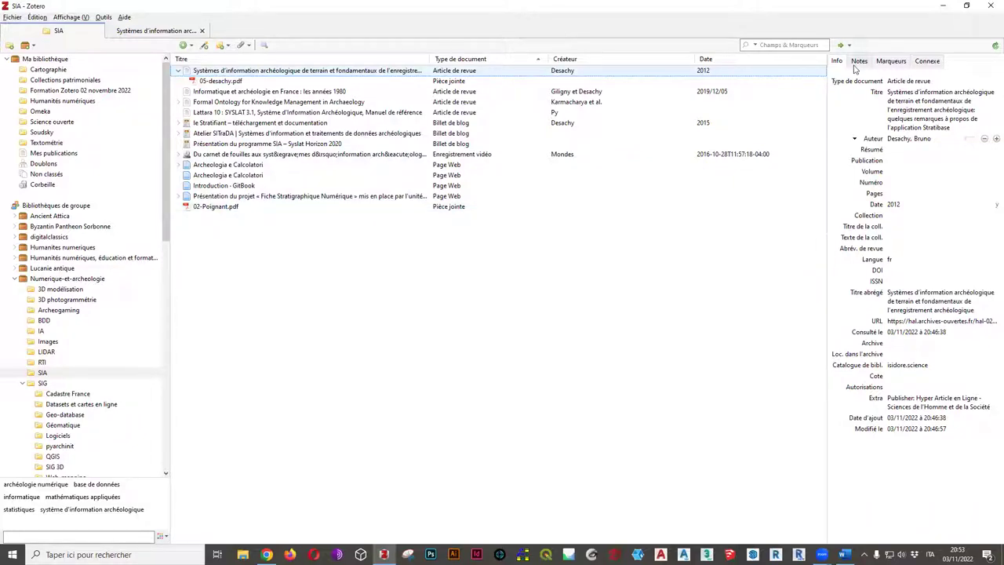
click(234, 92)
click(231, 102)
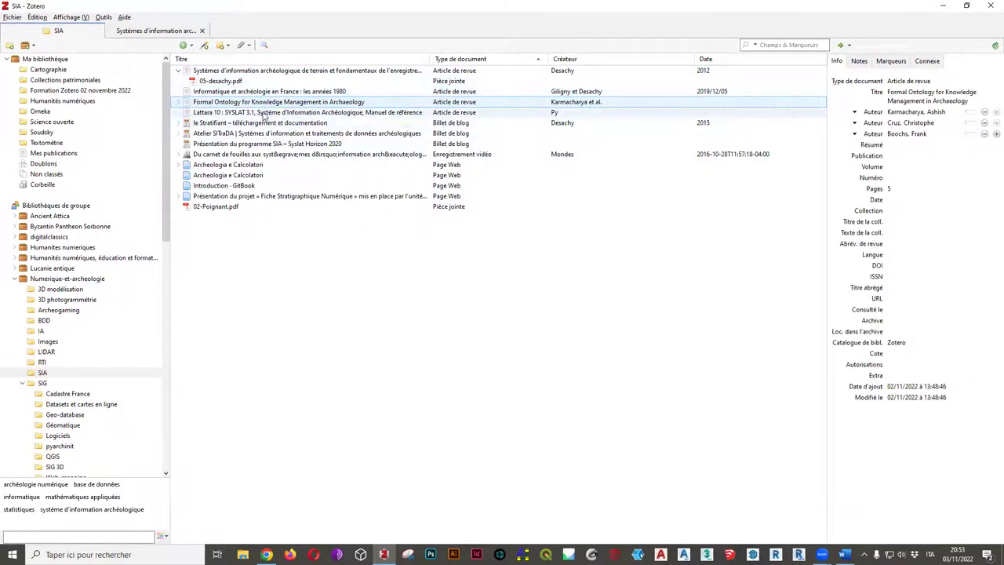
click(273, 71)
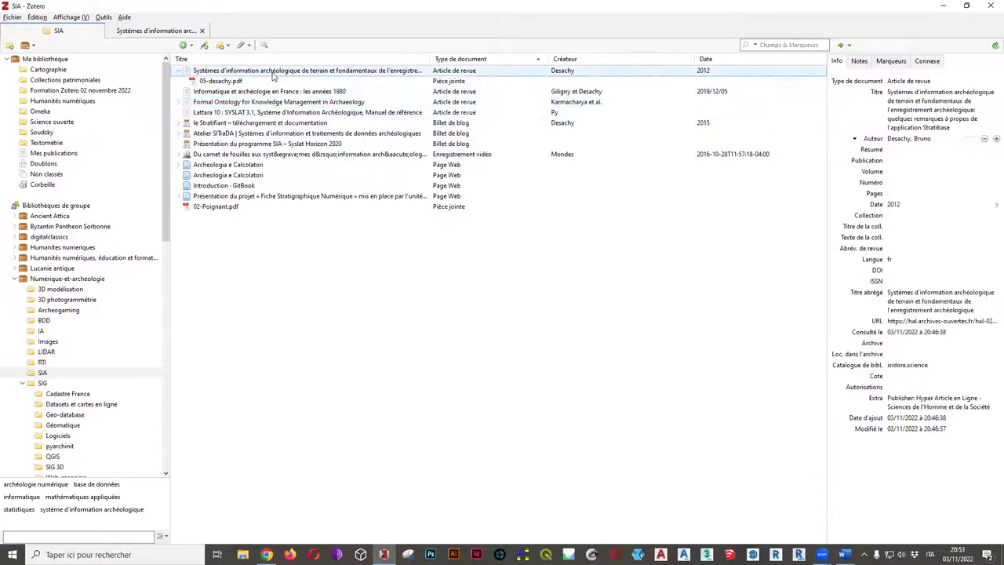
click(859, 65)
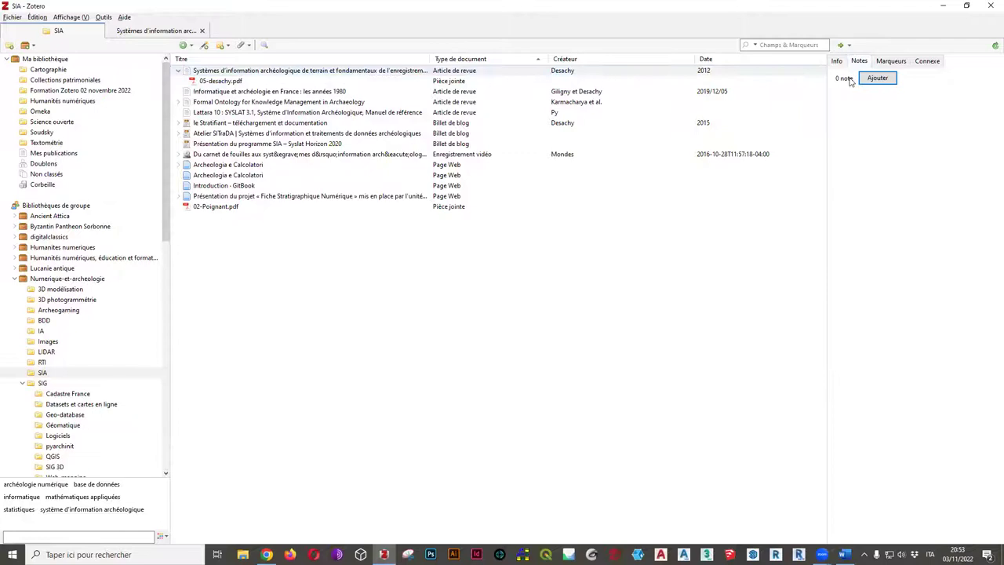
click(877, 81)
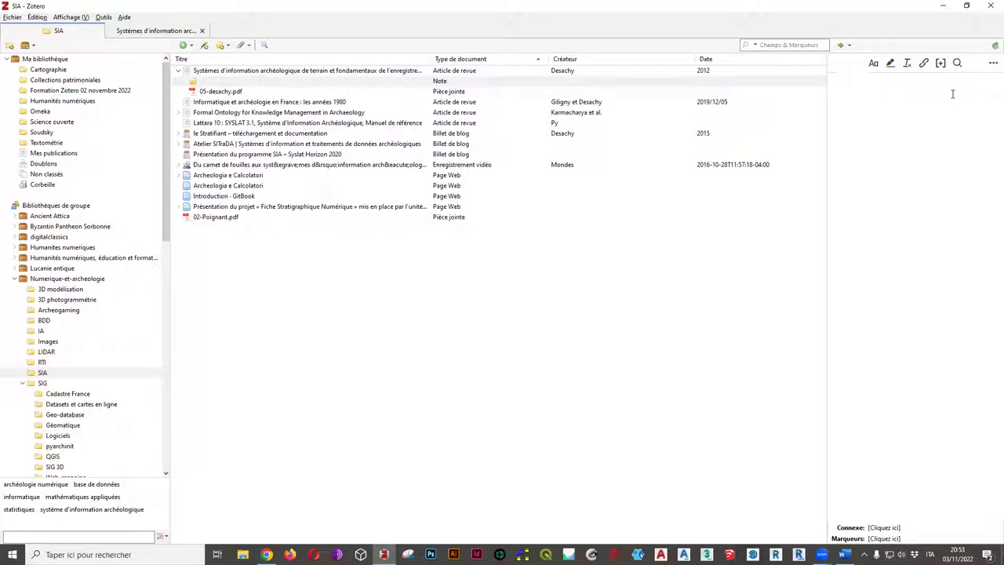
Write "Note 1" and a second line "kvhdfkhvdkjcvh" in the blank child note, and reselect the note under its article
text(Note 1)
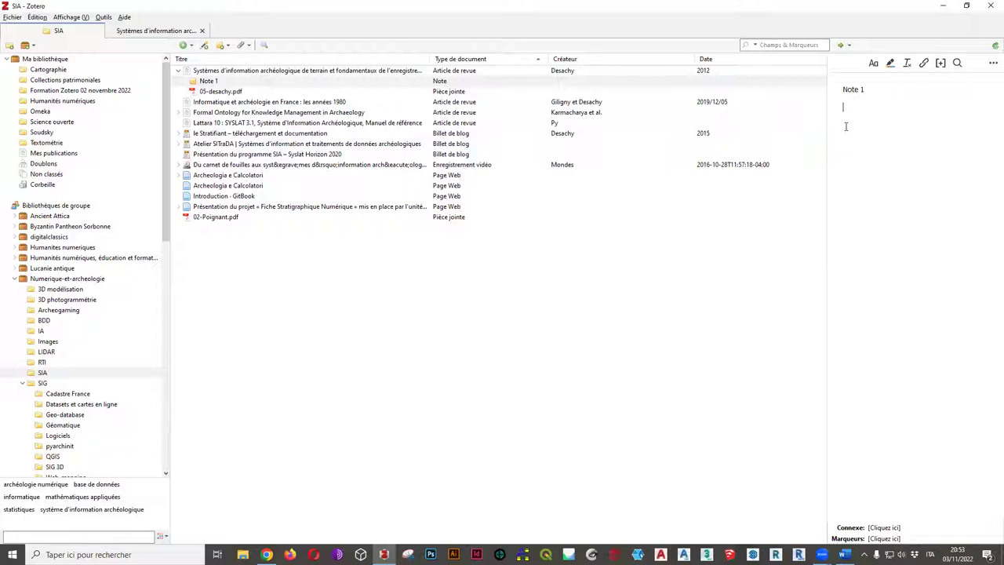
key(Return)
text(kvhdfkhvdkjcvh)
click(235, 91)
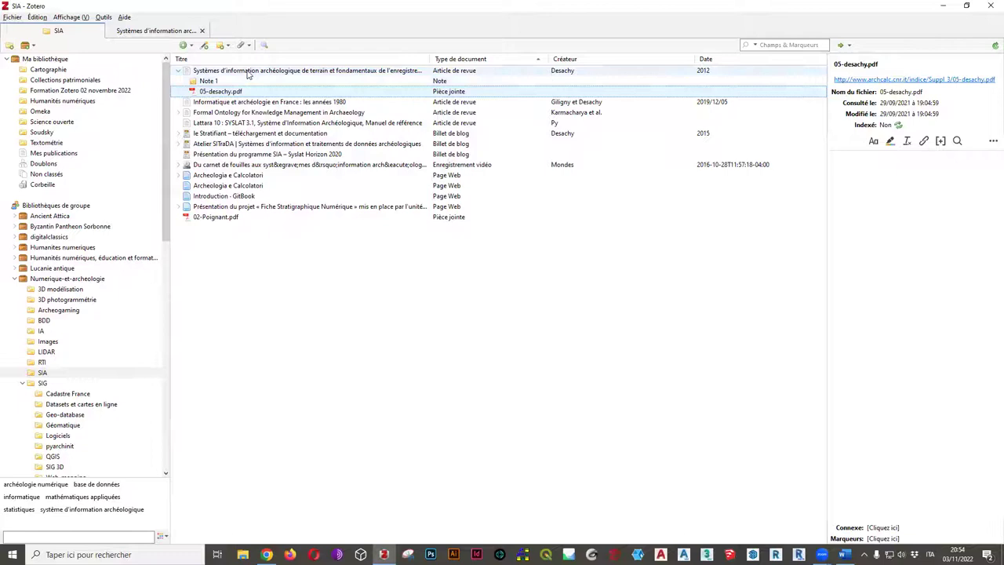
click(247, 70)
click(178, 71)
click(177, 71)
click(222, 83)
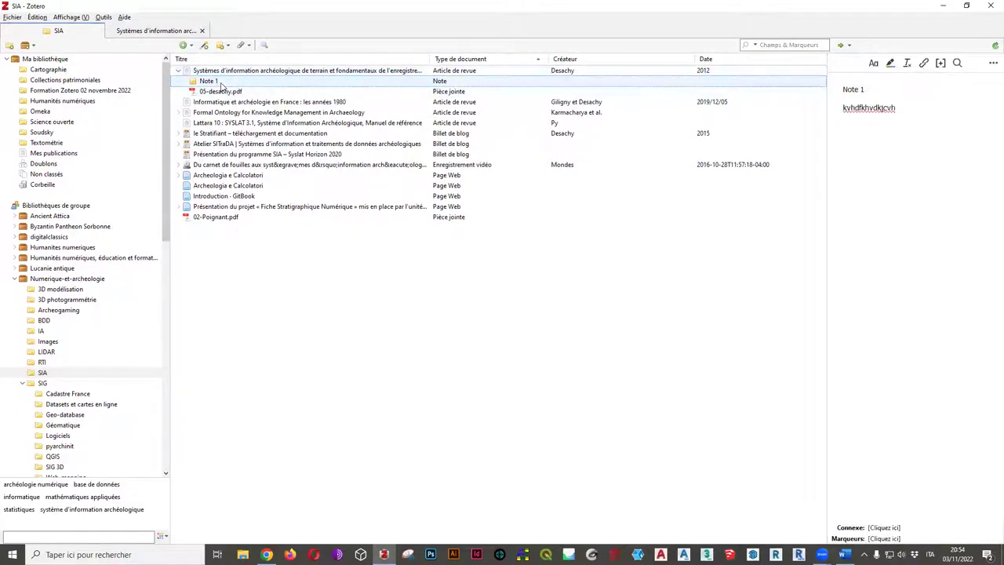
Start a citation at the end of Note 1's second line and try searching for a source by author surname
click(942, 64)
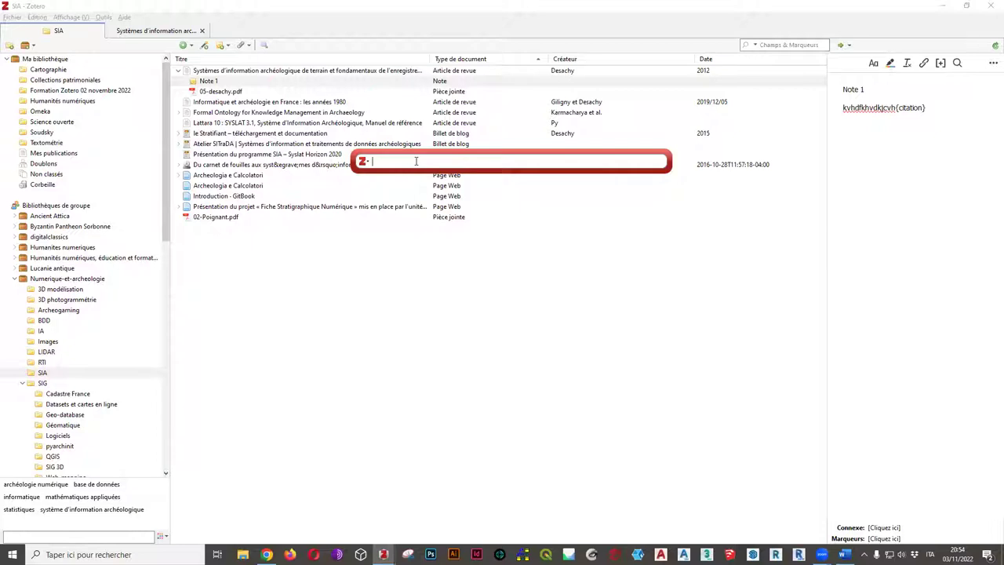
text(Cazanove)
key(BackSpace)
key(BackSpace)
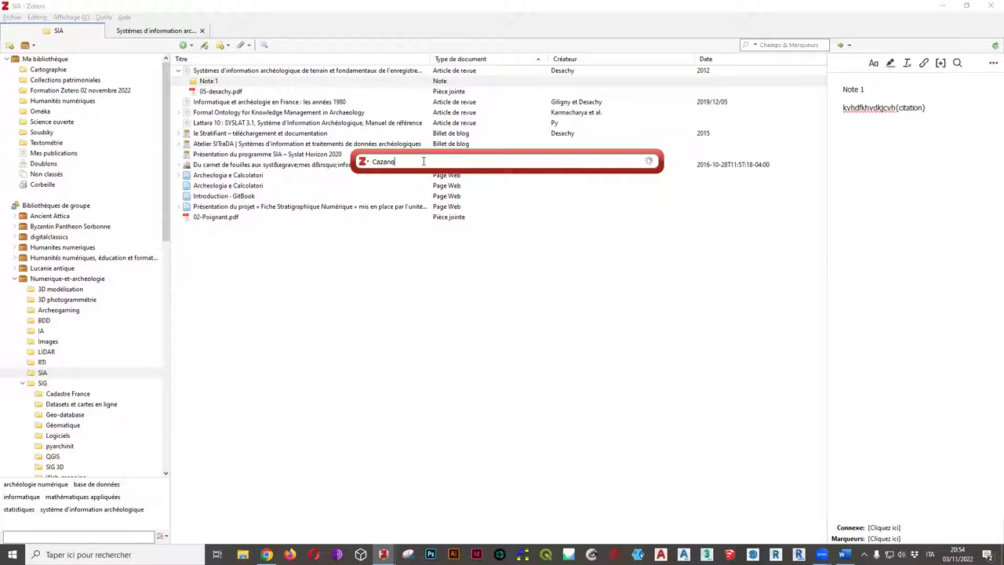
key(BackSpace)
key(BackSpace)
key(BackSpace)
key(BackSpace)
key(BackSpace)
key(BackSpace)
Search for "onto", cite "Formal Ontology for Knowledge Management in Archaeology" in Note 1, and put the citation on its own line
text(onto)
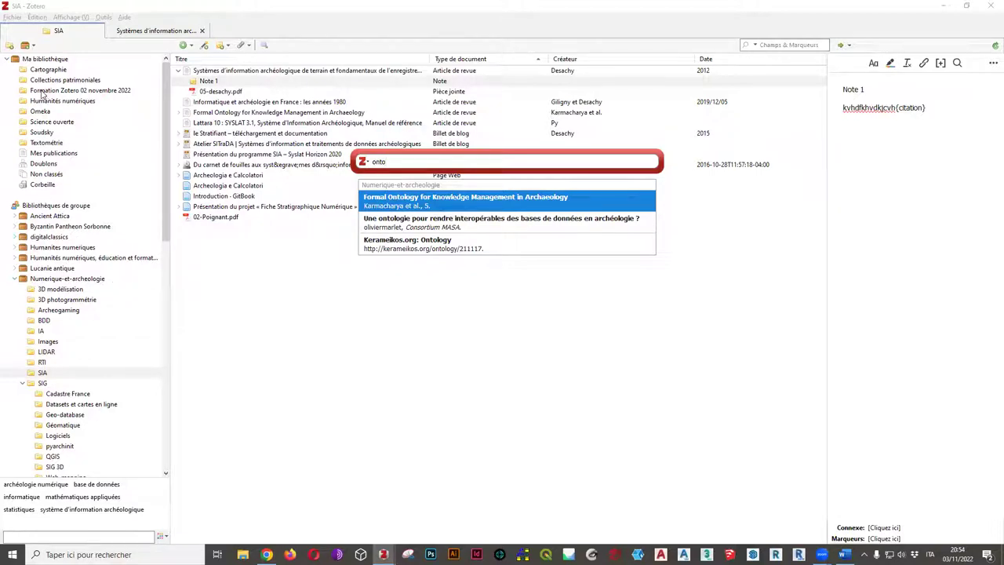
click(424, 203)
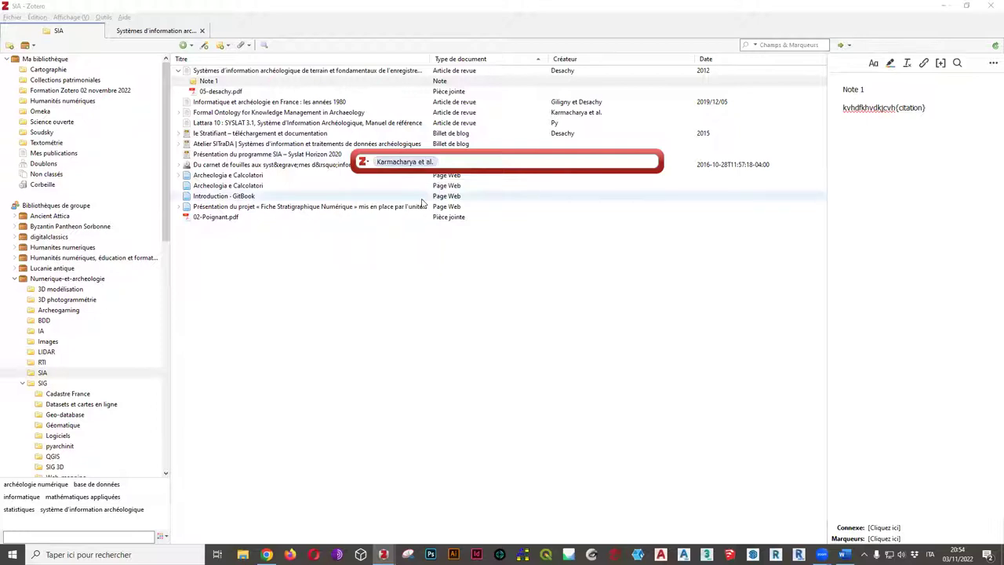
key(Return)
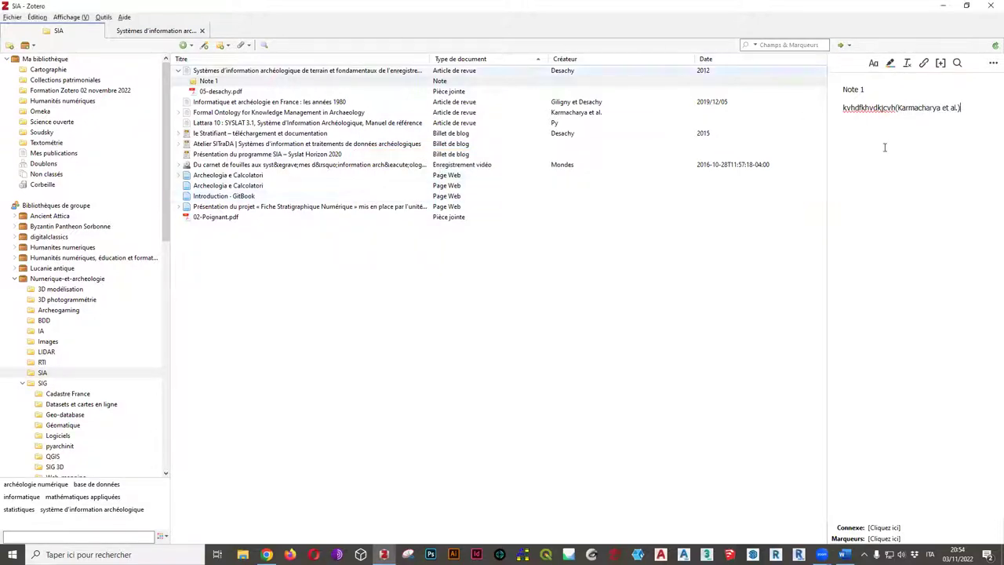
click(893, 110)
click(893, 110)
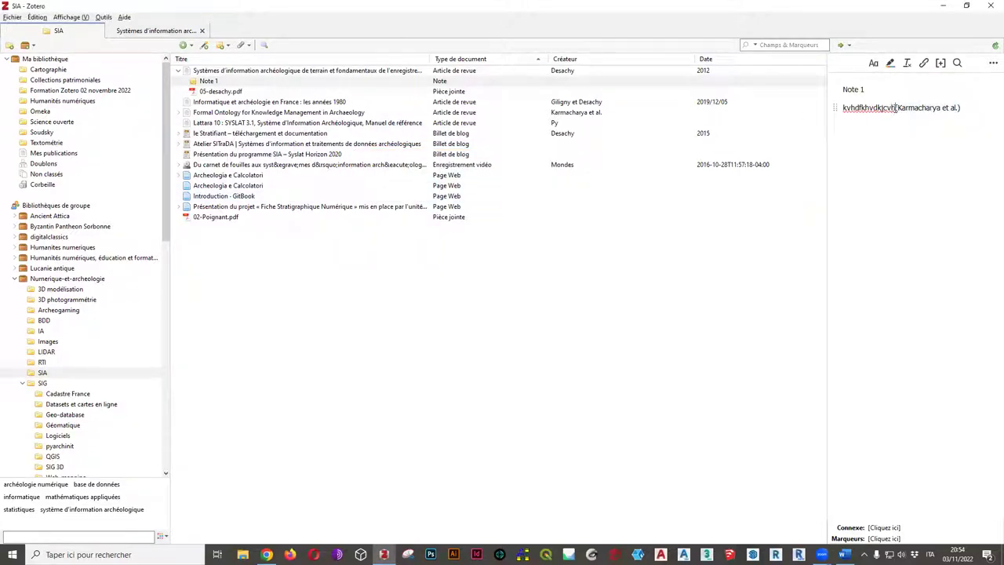
key(Return)
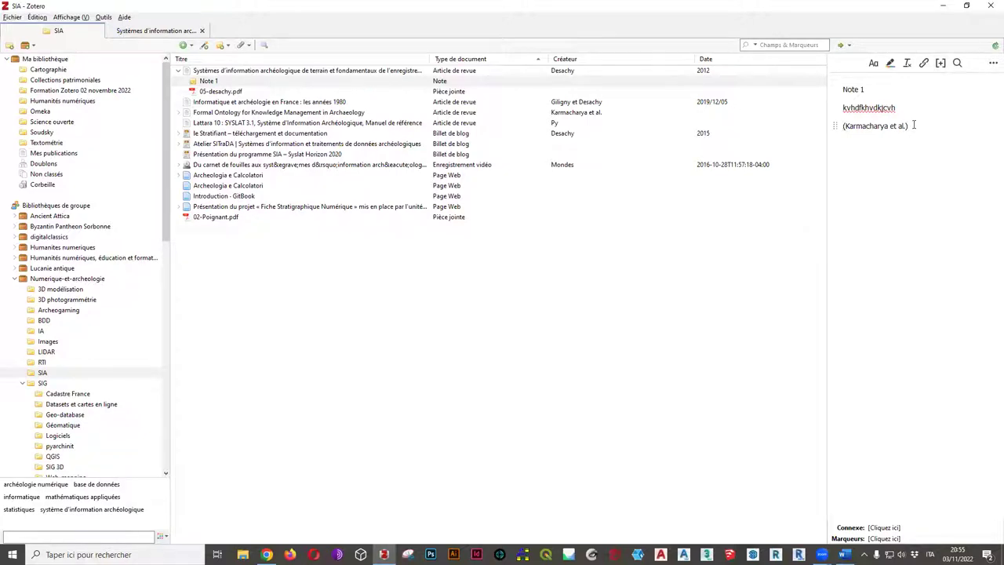
Move Note 1 of the 2012 Stratibase article to the trash
right_click(215, 81)
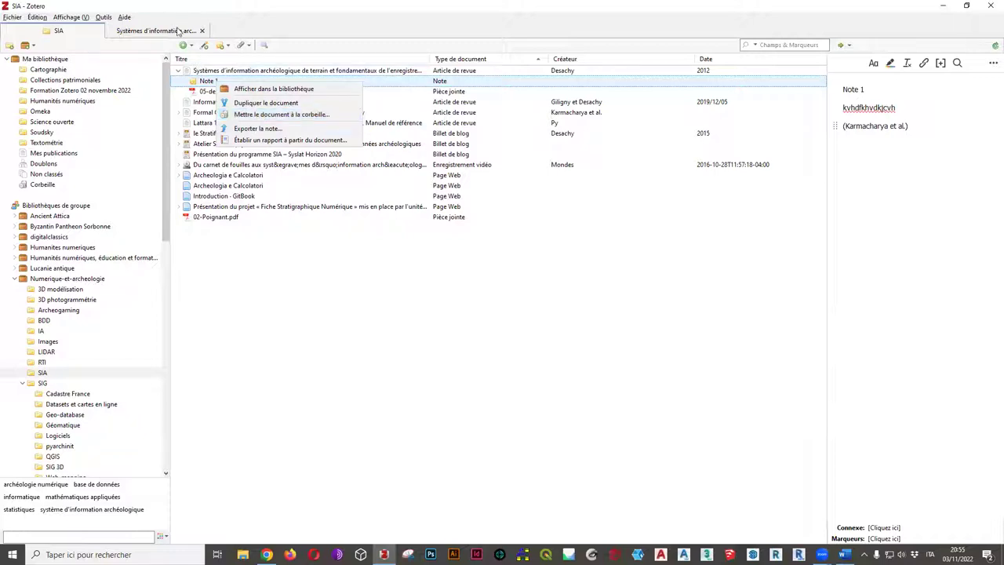
click(256, 115)
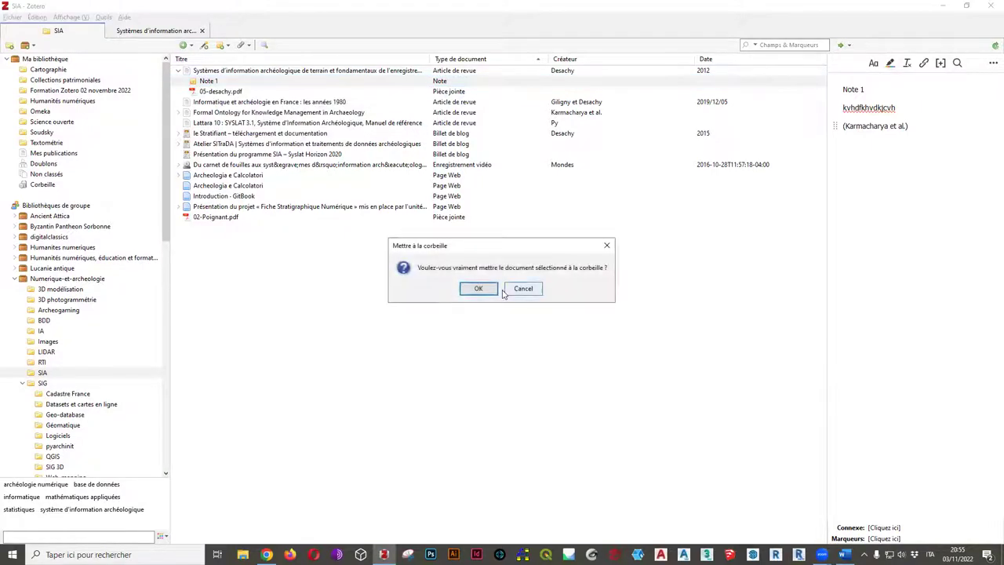
click(493, 292)
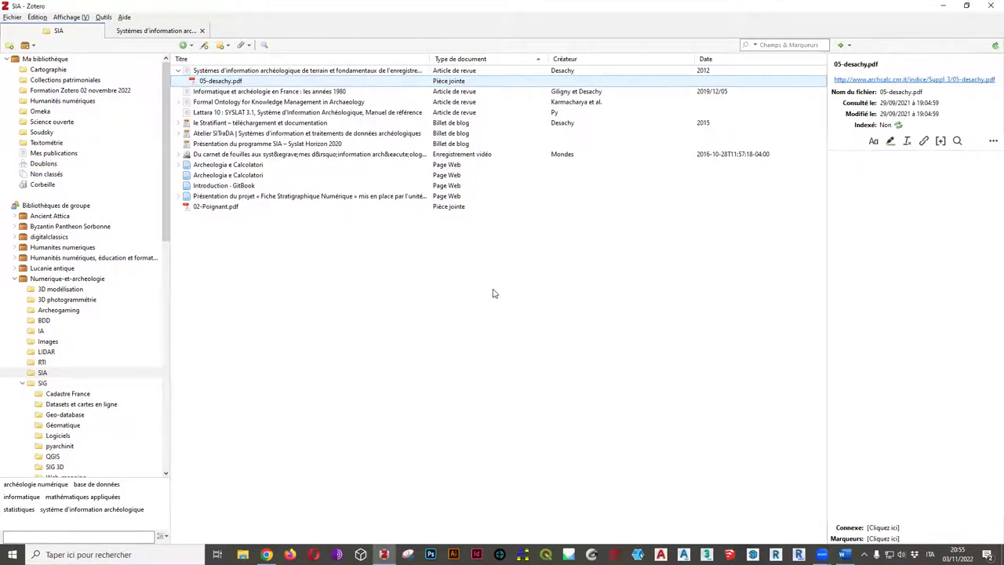
Examine the article's metadata and document notes in the PDF reader, and compare them with its entry in the SIA library
click(154, 31)
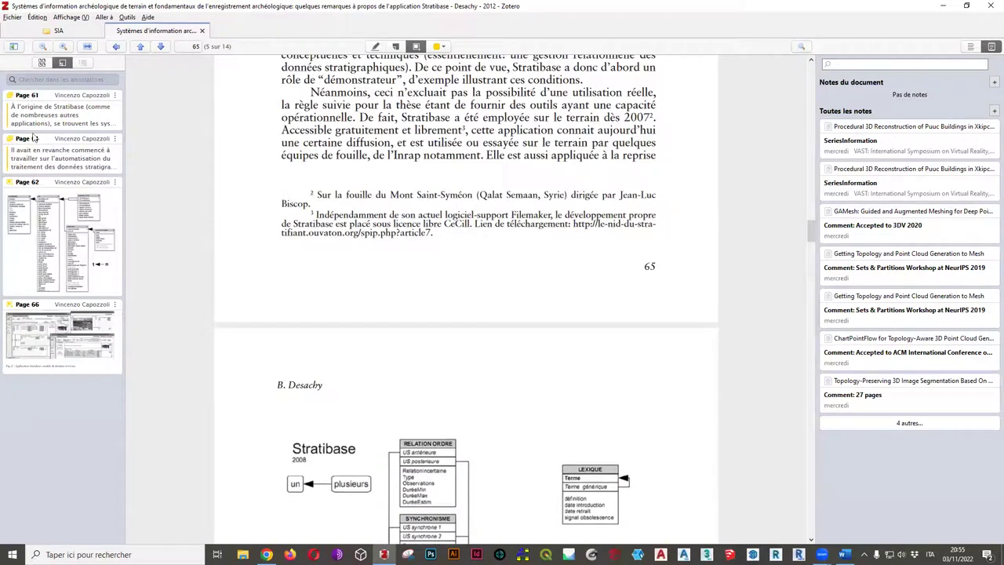
scroll(536, 193, up, 5)
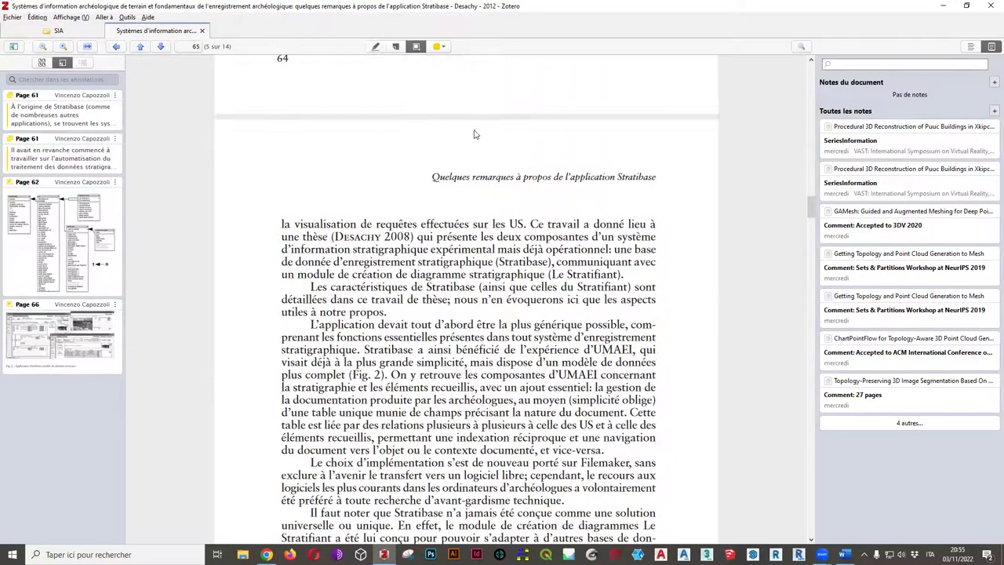
click(79, 33)
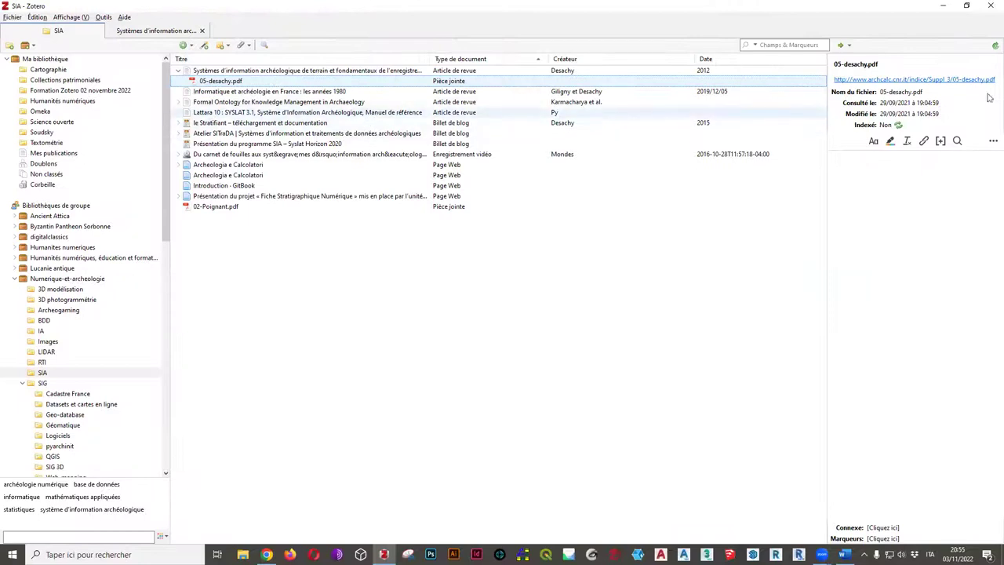
click(157, 32)
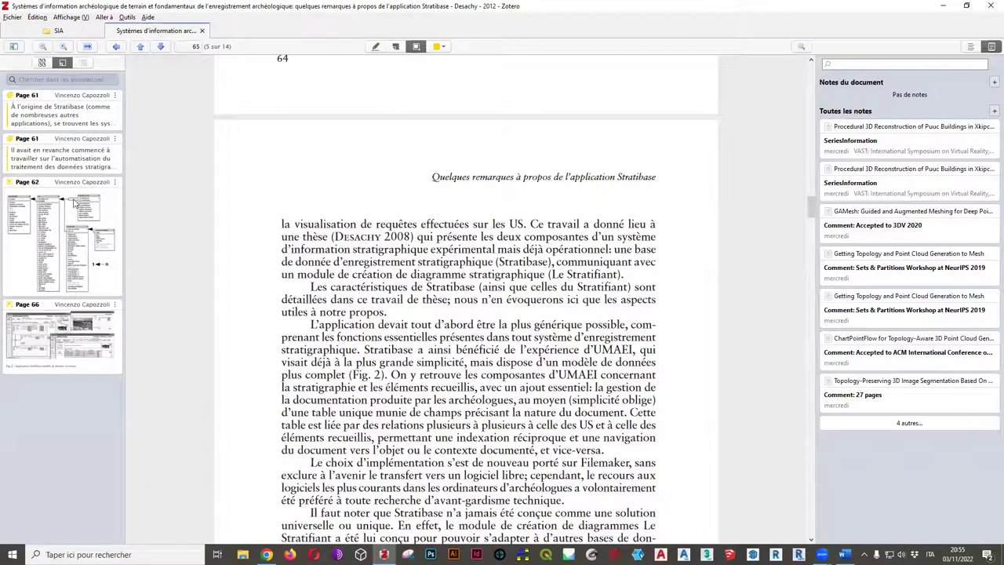
click(47, 32)
click(159, 33)
click(975, 48)
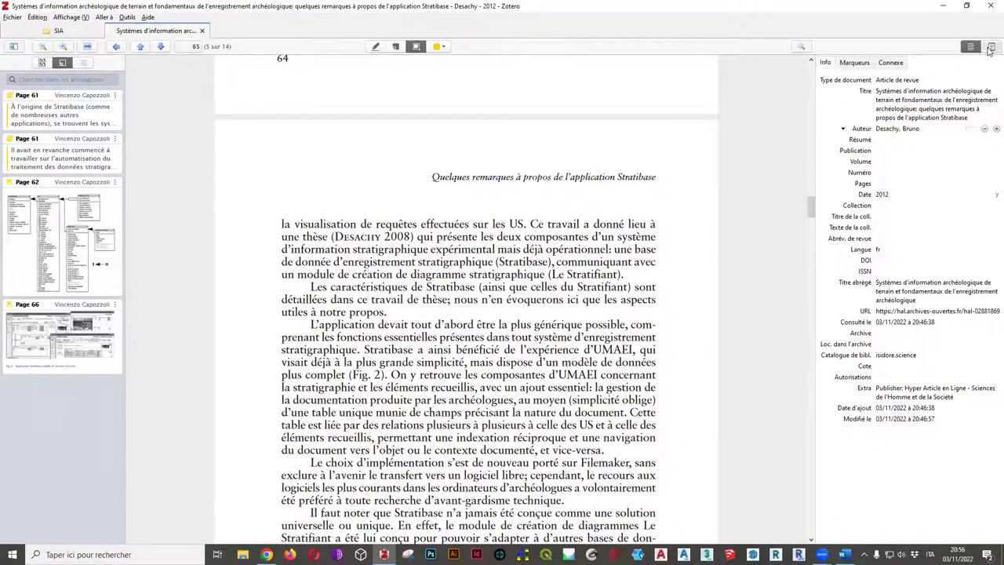
click(991, 47)
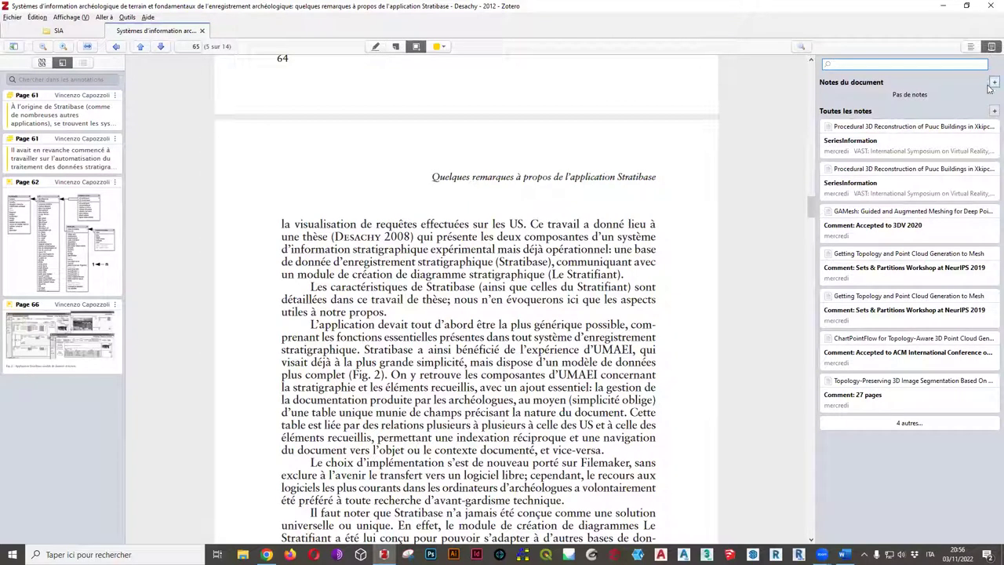
click(973, 48)
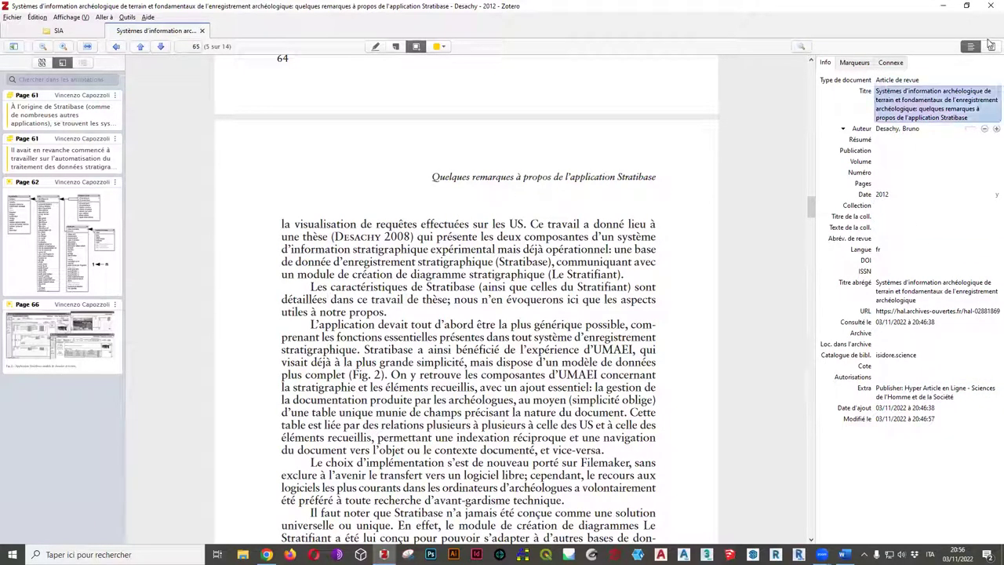
Add a child note to the article generated from the PDF annotations
click(992, 47)
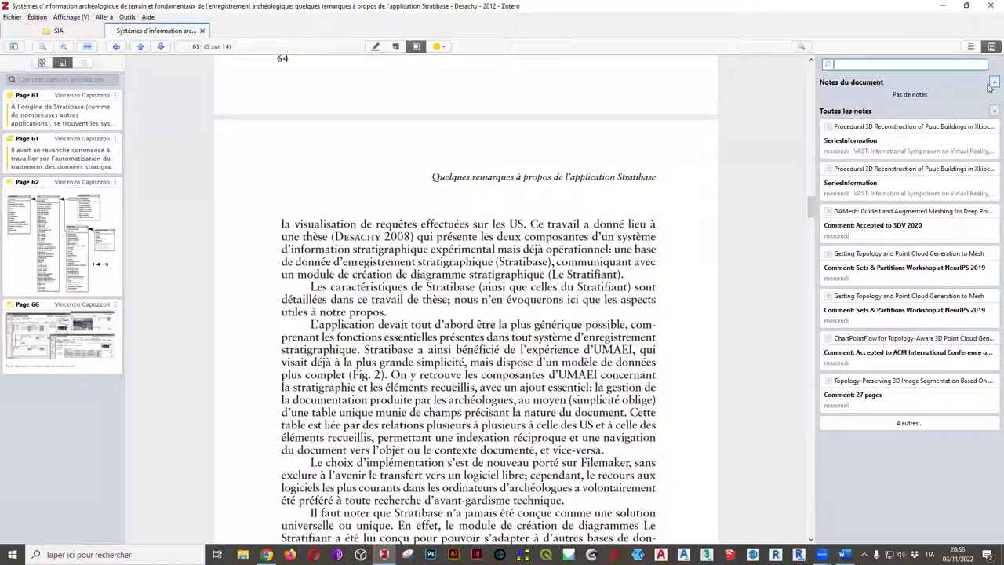
click(990, 84)
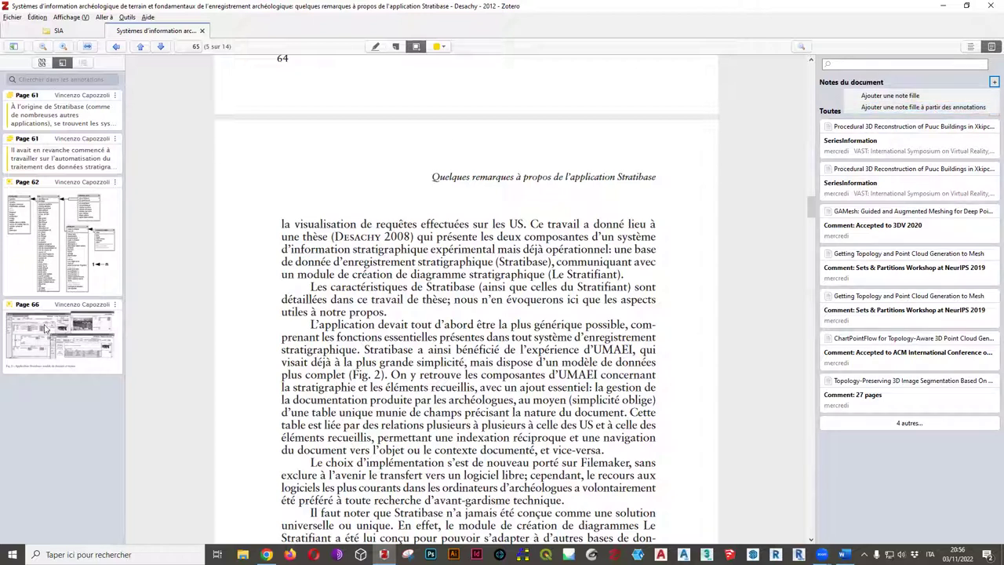
click(912, 108)
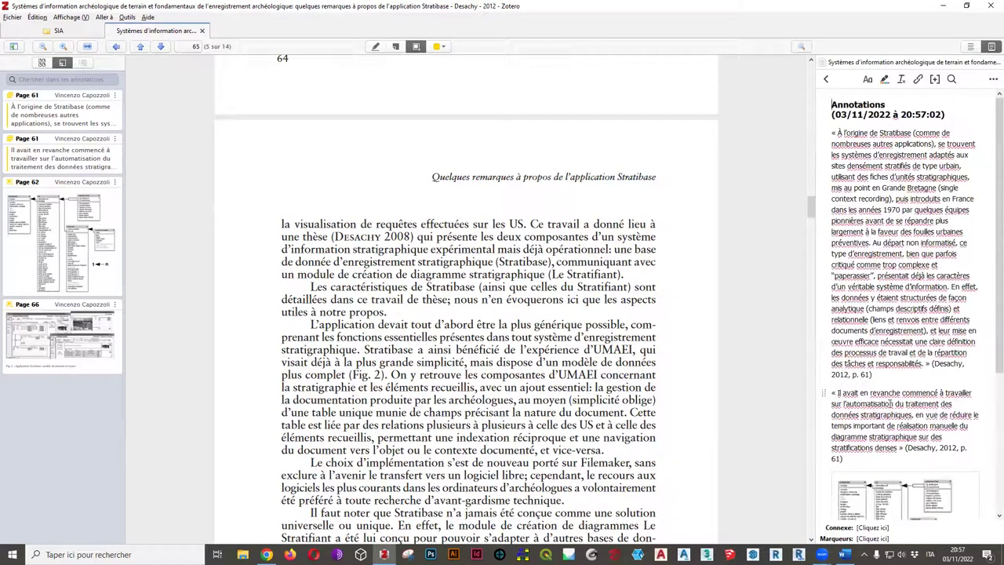
Examine the quotations, image captures and page references of the annotations note in the PDF reader and in the SIA library
scroll(899, 396, down, 3)
scroll(910, 382, up, 3)
click(37, 30)
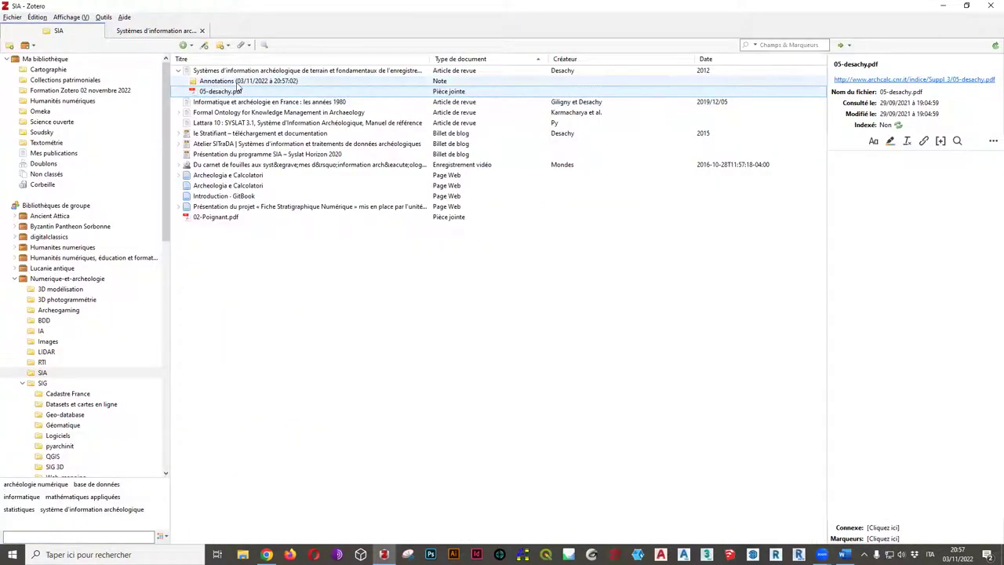
click(237, 82)
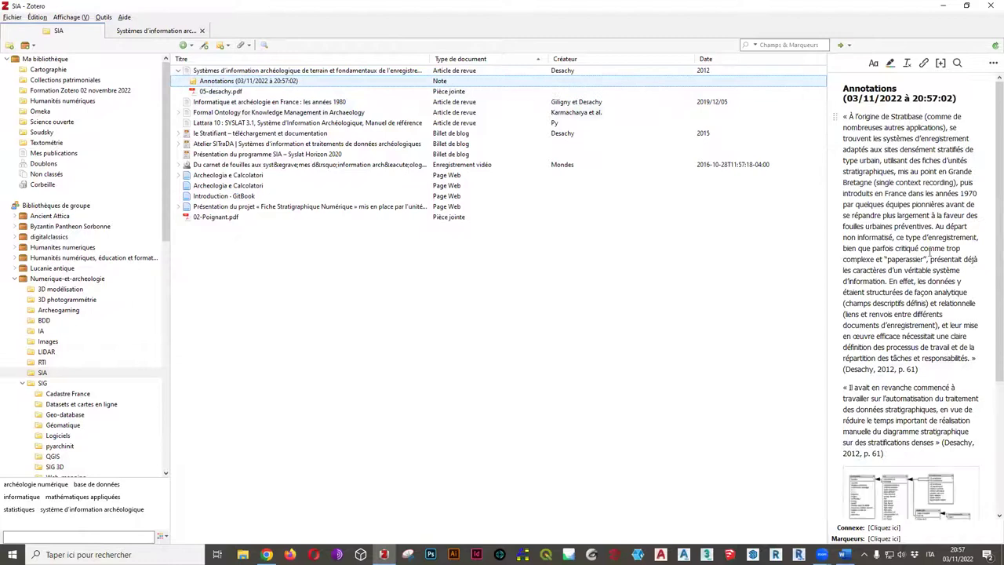
scroll(931, 249, down, 3)
scroll(932, 342, down, 2)
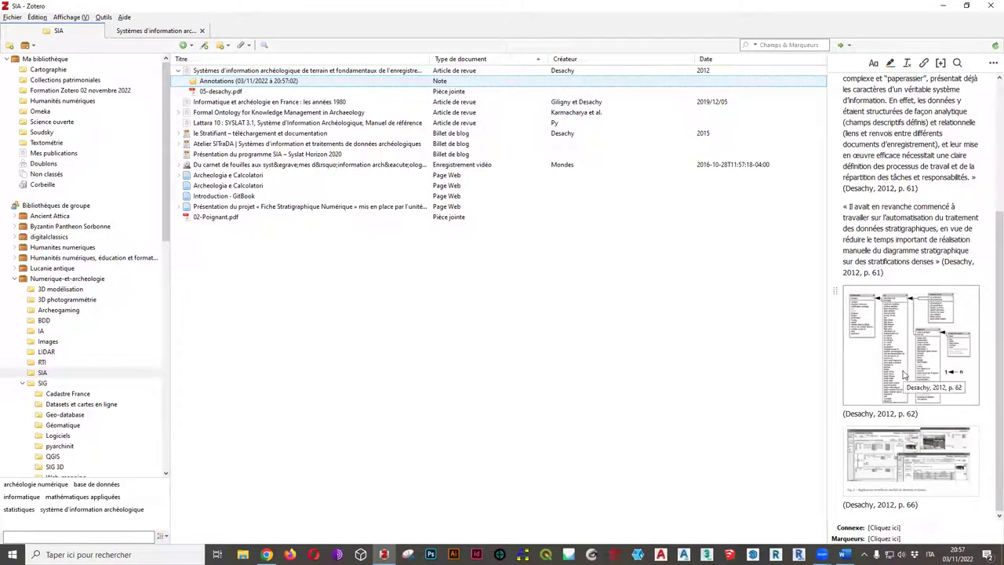
click(149, 30)
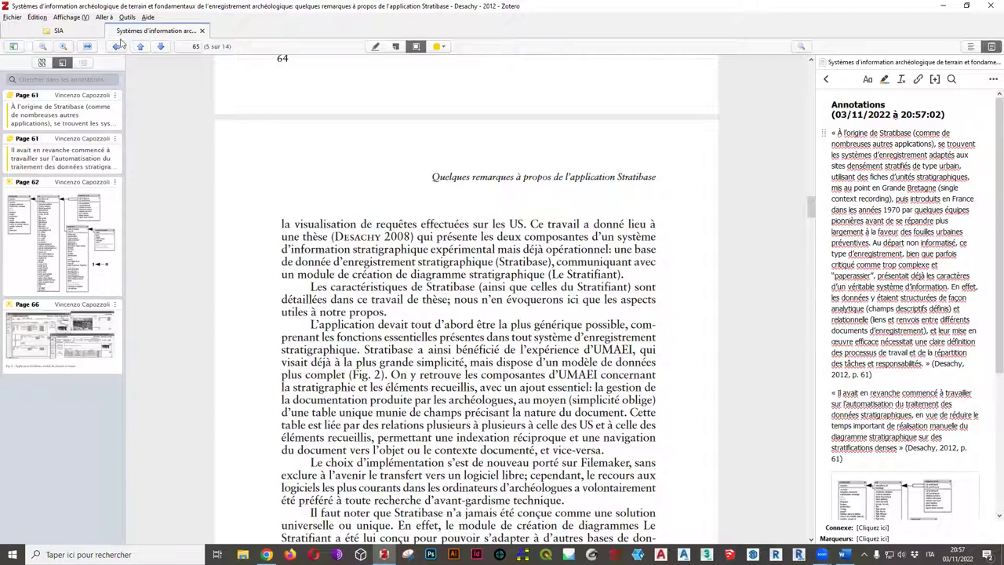
click(76, 32)
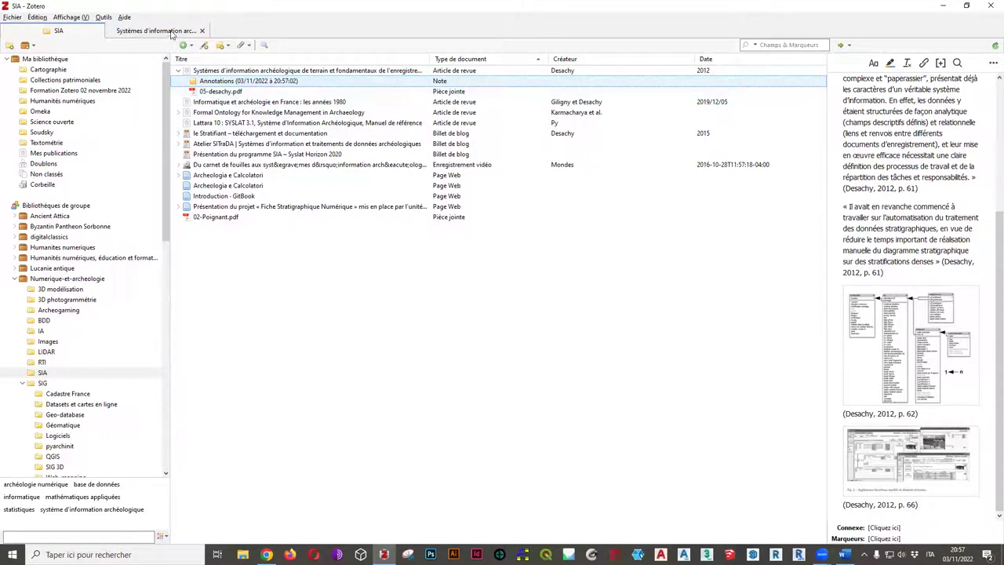
Rename the 05-desachy.pdf attachment file from its parent item's metadata
click(220, 92)
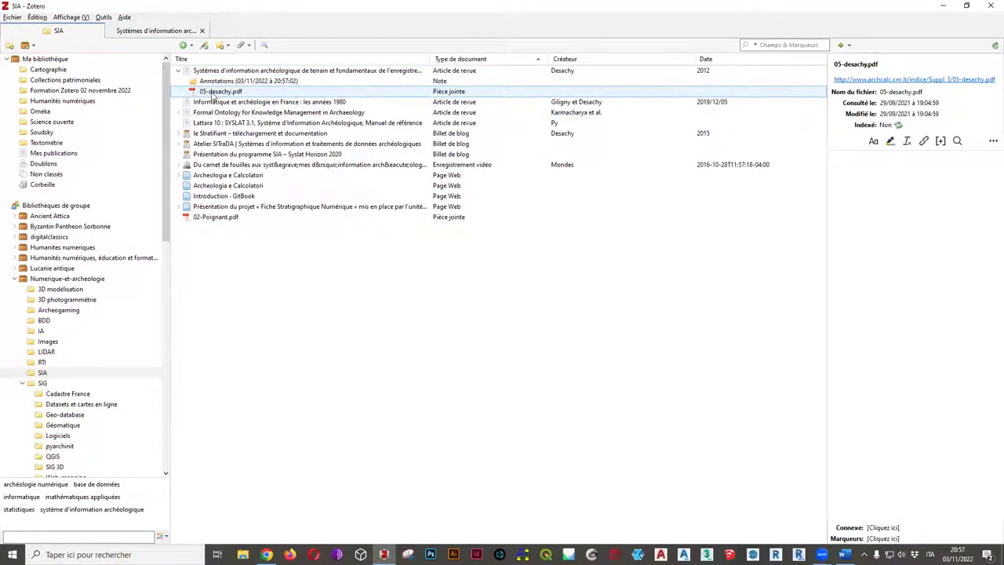
right_click(213, 95)
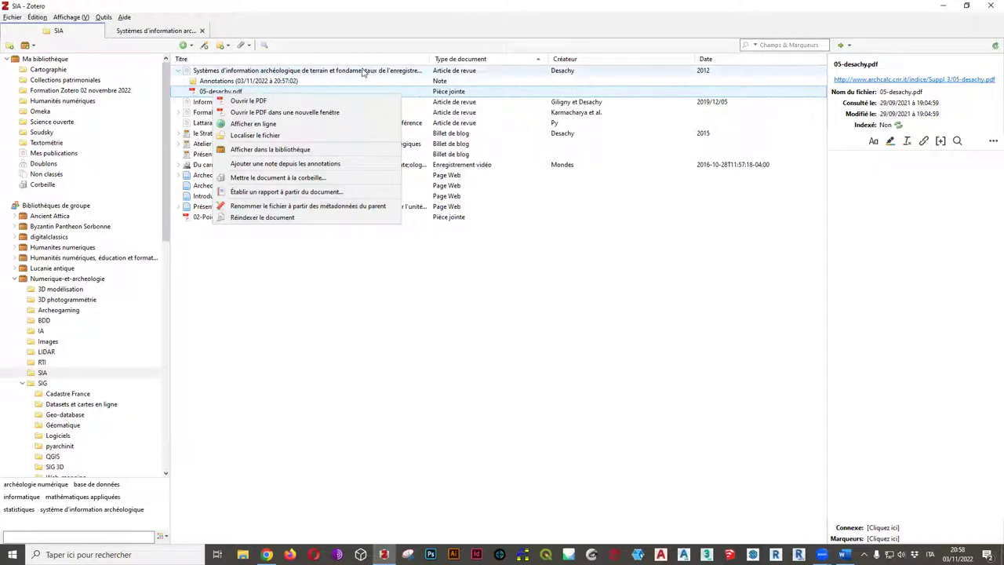
click(352, 207)
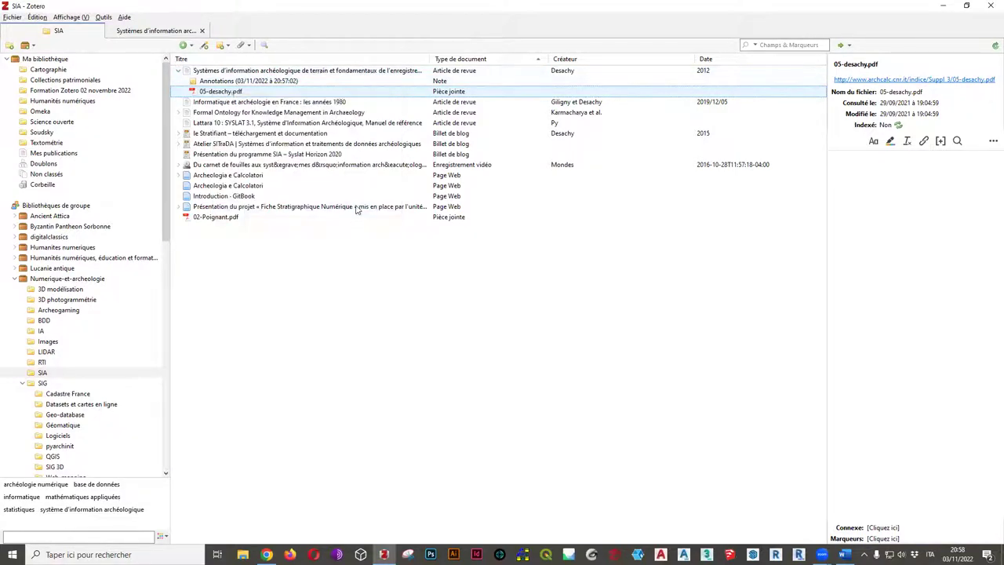
Change the PDF attachment's title to Desachy_2012.pdf without renaming the associated file
click(863, 66)
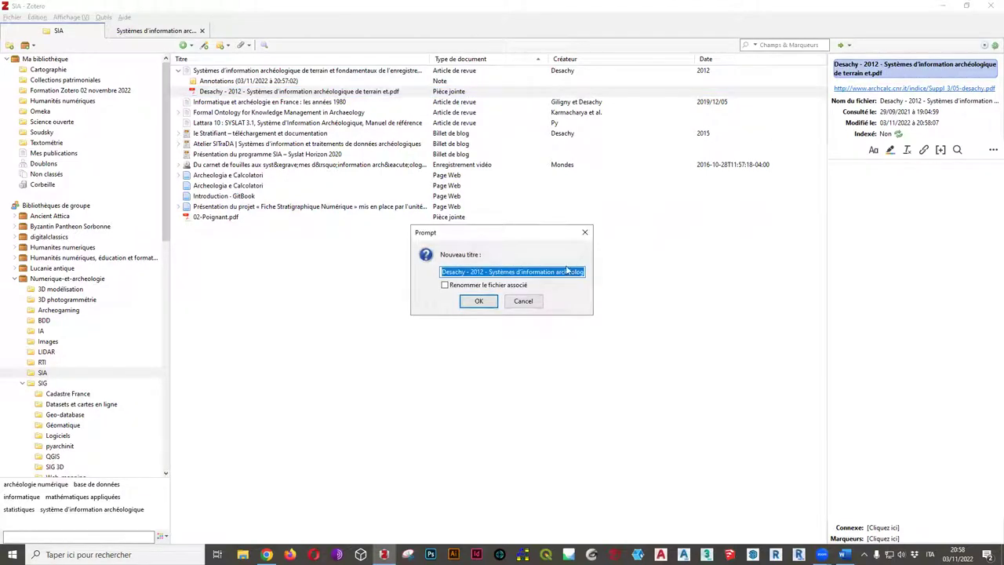
click(487, 272)
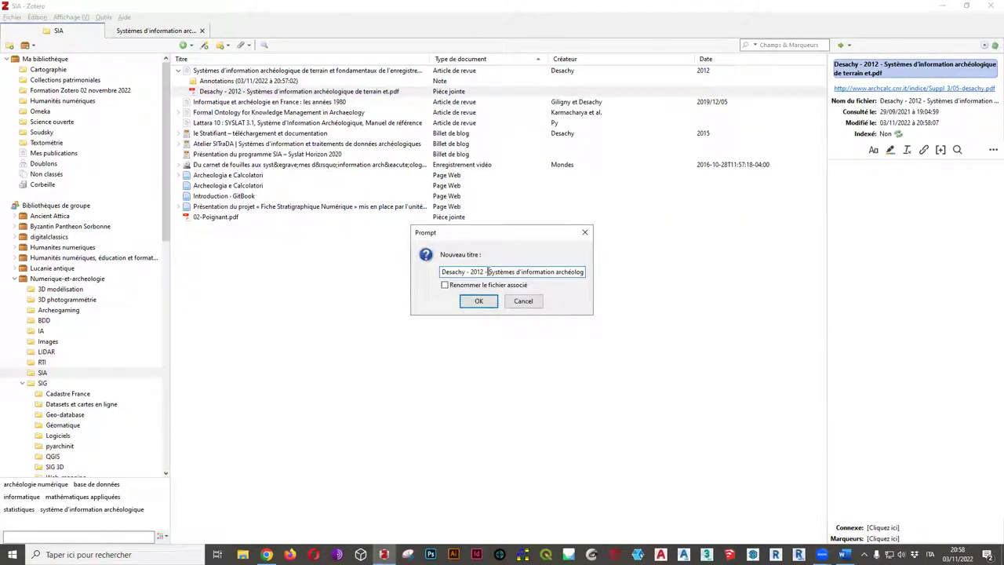
click(474, 273)
key(BackSpace)
key(BackSpace)
key(BackSpace)
text(_)
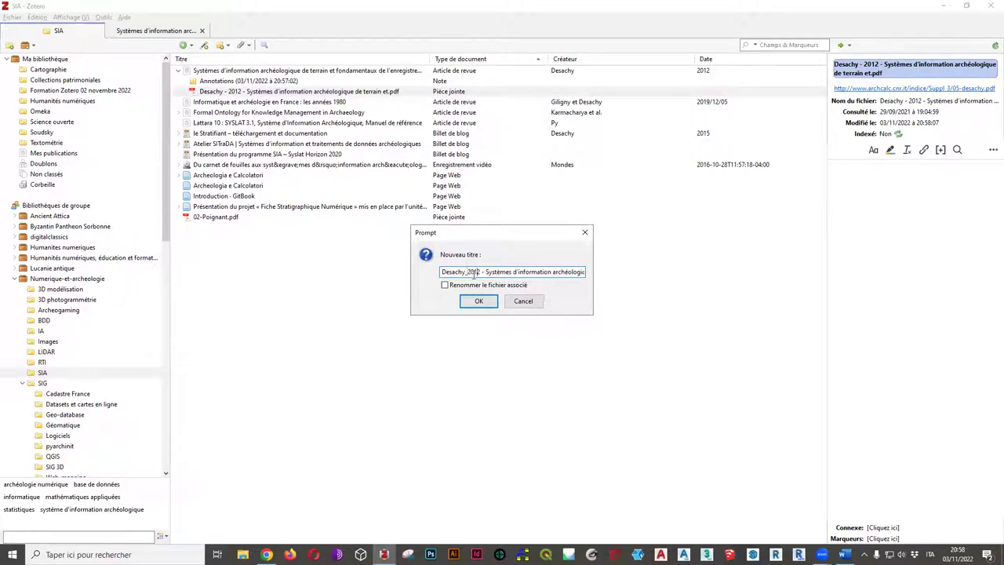
key(BackSpace)
key(BackSpace)
key(Delete)
text(_)
key(shift+Right)
key(shift+Right)
key(shift+Right)
key(shift+Right)
key(shift+Right)
key(shift+Right)
key(shift+Right)
key(shift+Right)
key(shift+Right)
key(shift+Right)
key(shift+Right)
key(shift+Right)
key(shift+Right)
key(shift+Right)
key(shift+Right)
key(shift+Right)
key(shift+Right)
key(shift+Right)
key(shift+Right)
key(shift+Right)
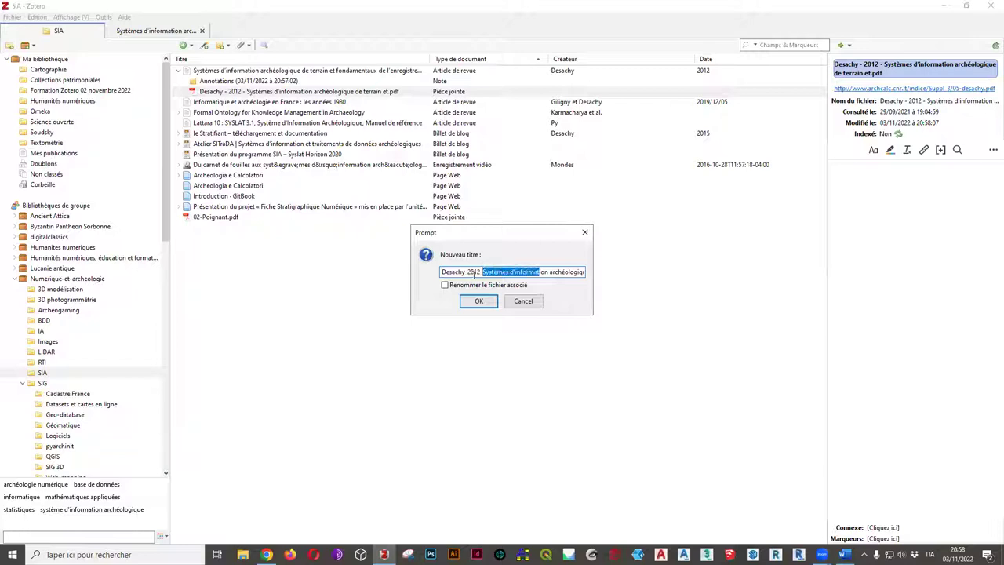
key(shift+Left)
key(shift+Left)
key(shift+Left)
text(Desachy_2012_)
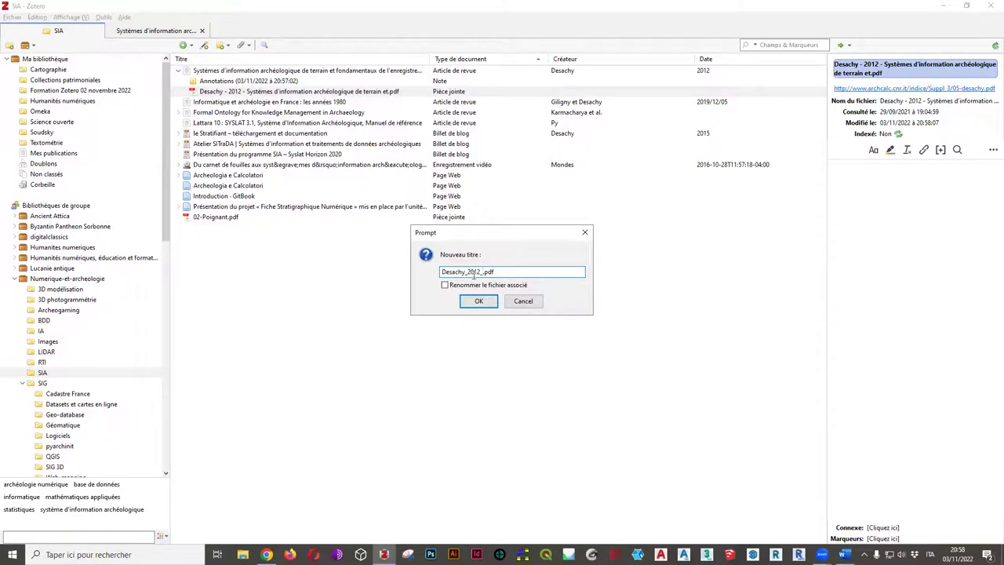
key(BackSpace)
click(476, 302)
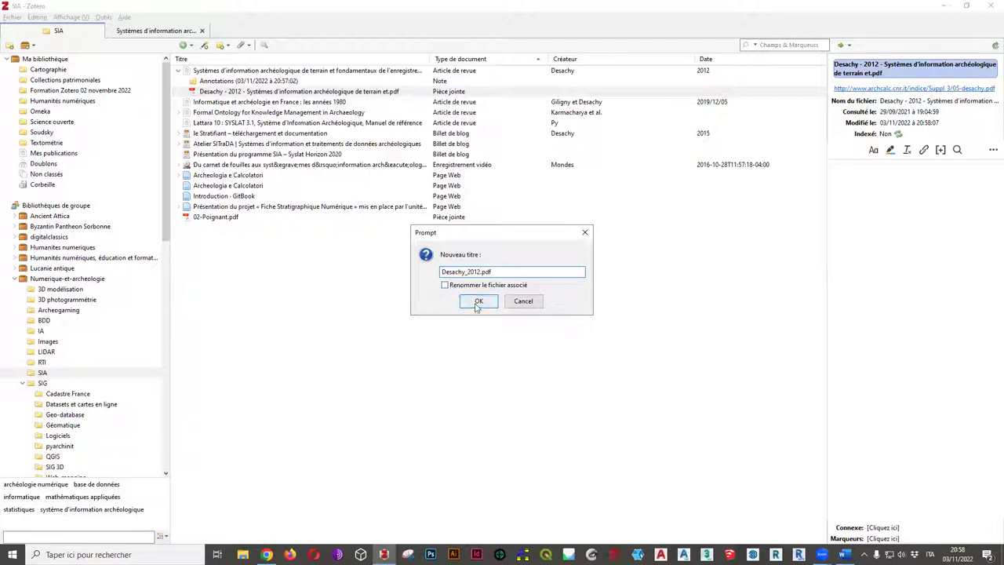
click(477, 302)
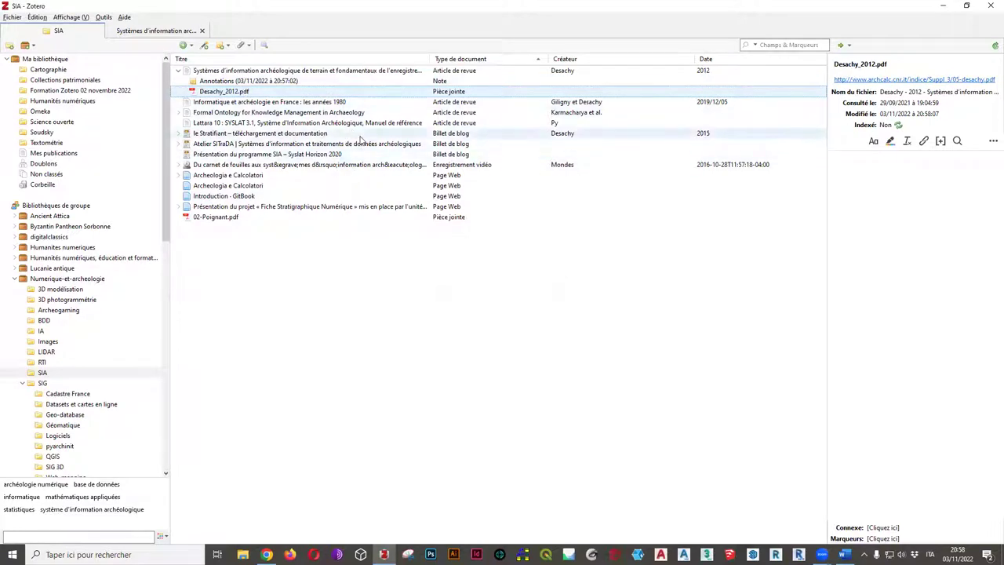
Review the quotations and image captures of the annotations note in the SIA library
click(236, 81)
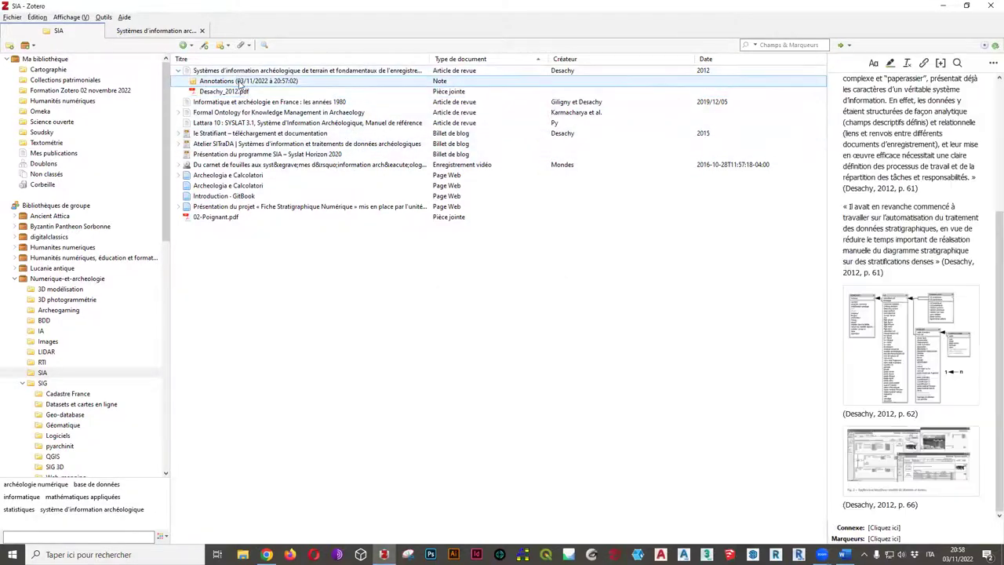
scroll(927, 327, up, 4)
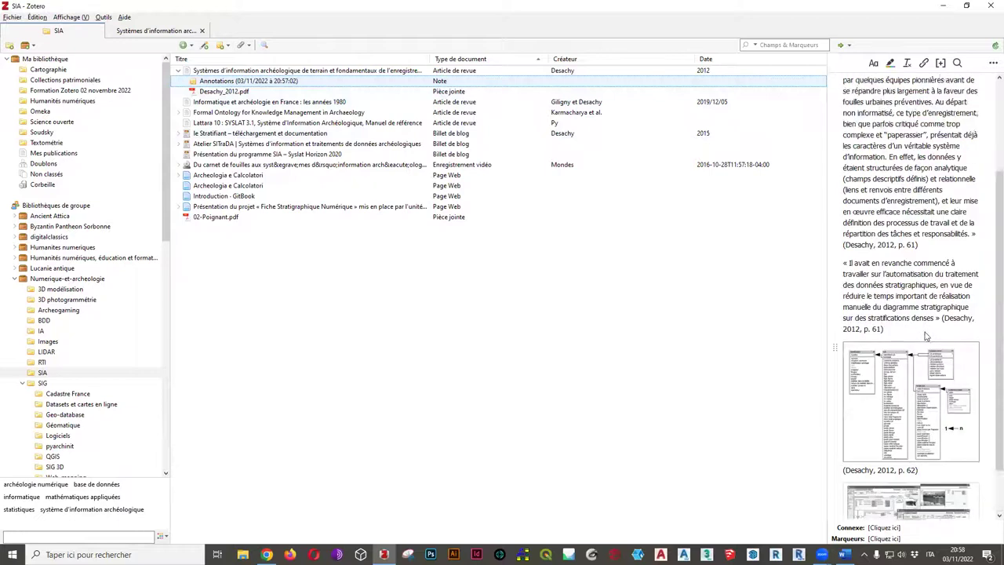
scroll(927, 327, down, 4)
Capture a small text area on page 65 of the PDF as an image annotation, and delete that annotation
click(155, 31)
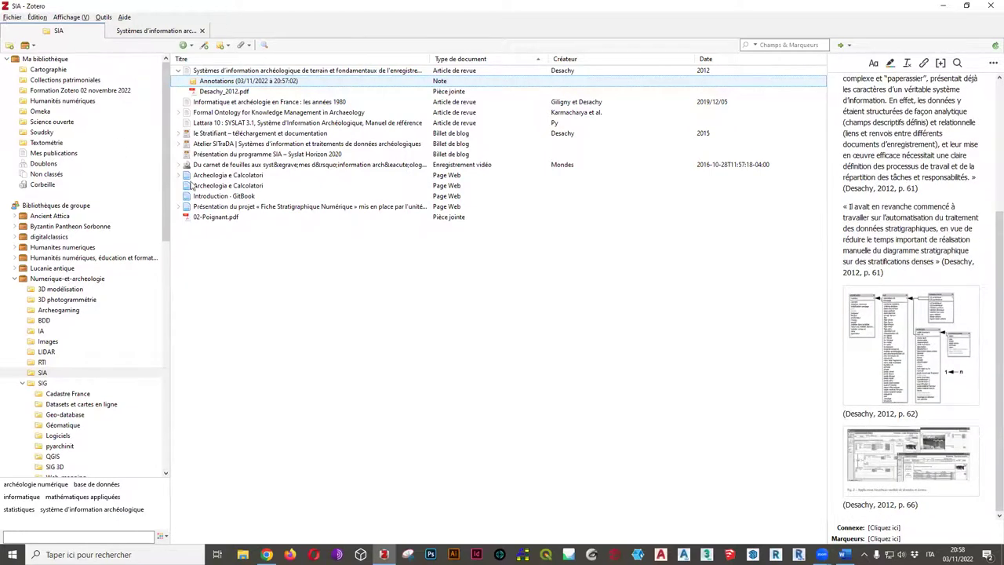
drag(340, 269, 430, 342)
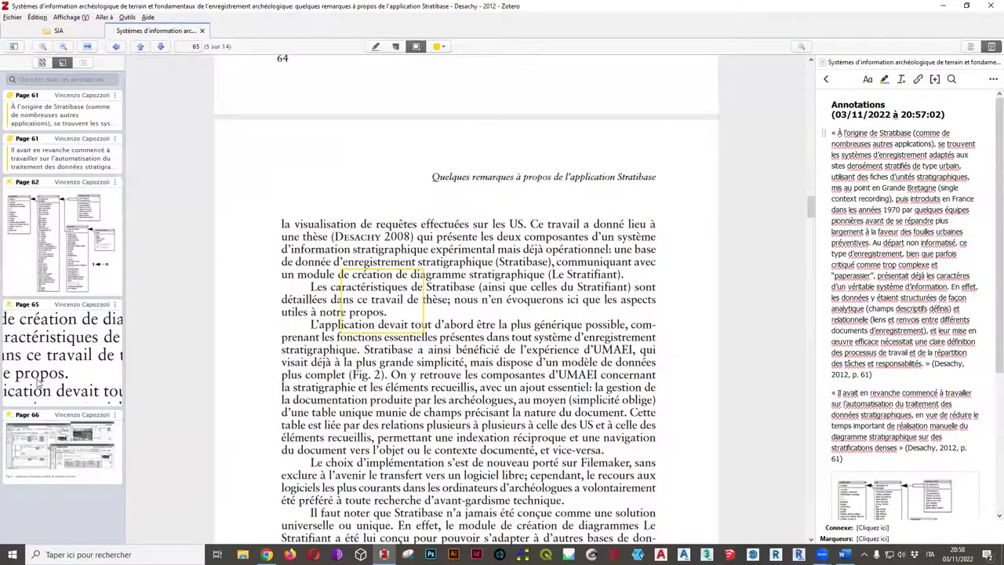
scroll(853, 374, down, 3)
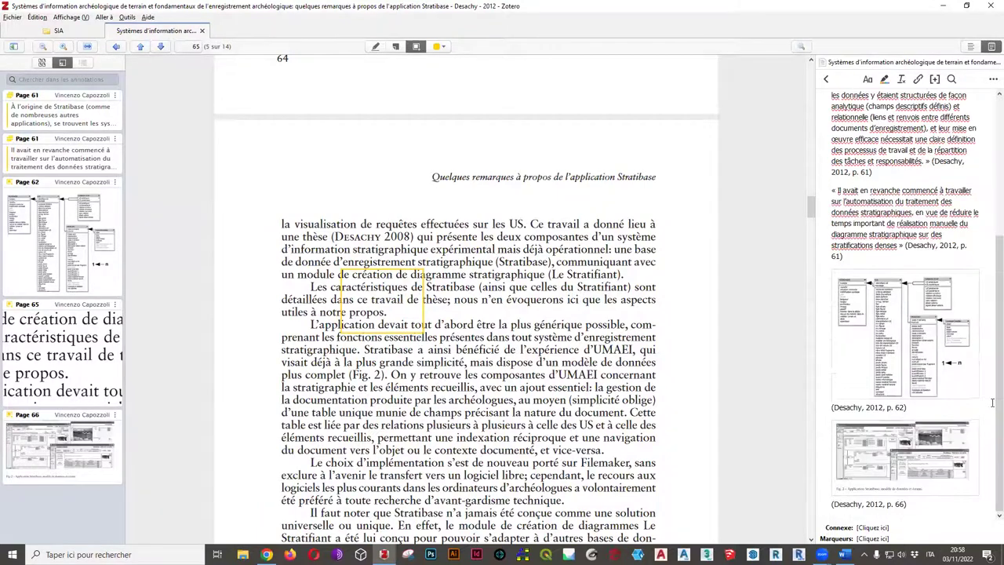
click(424, 312)
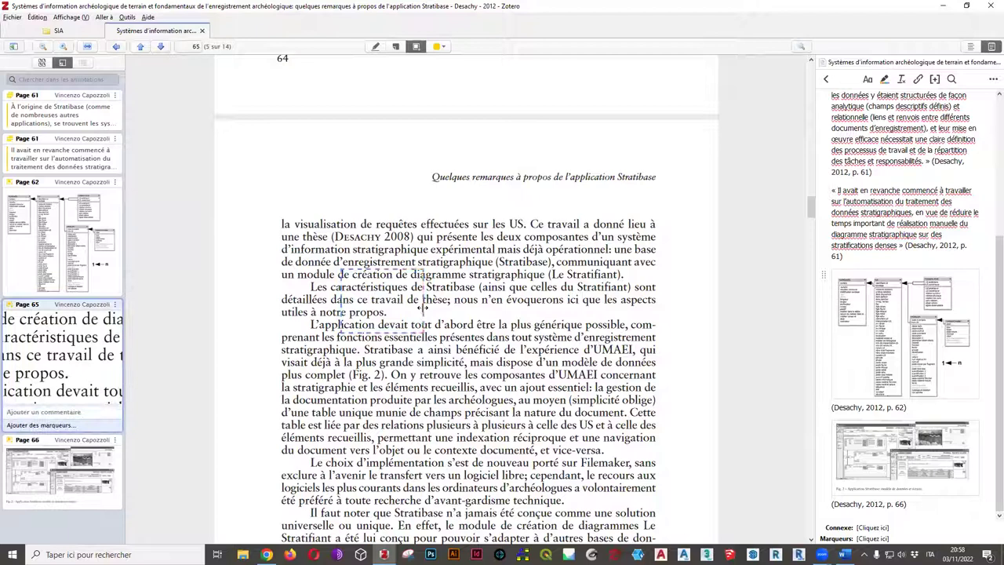
right_click(424, 312)
click(457, 417)
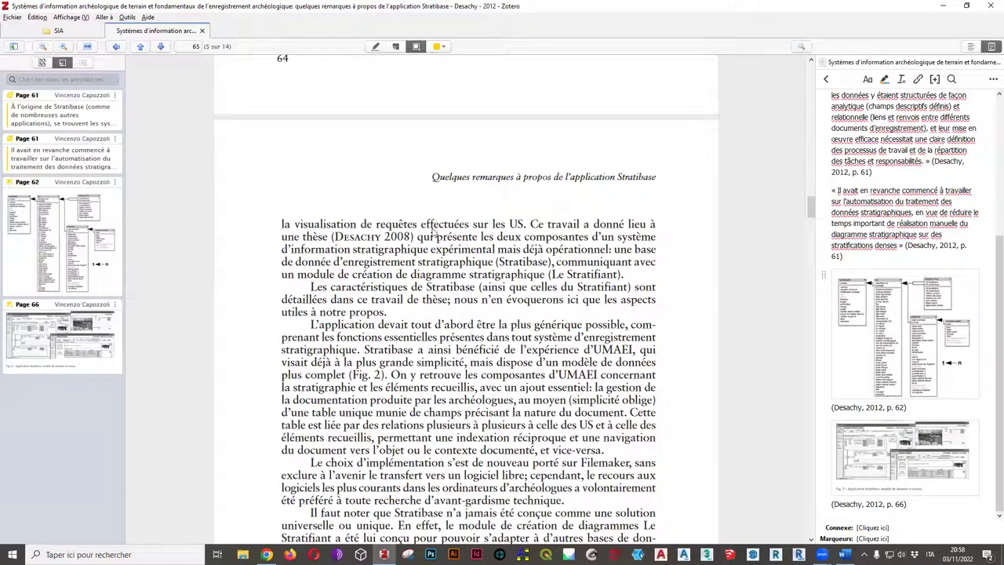
Capture Fig. 3 with its caption on page 70 as an image annotation, and widen the captured area slightly
click(416, 47)
click(414, 48)
scroll(292, 317, down, 15)
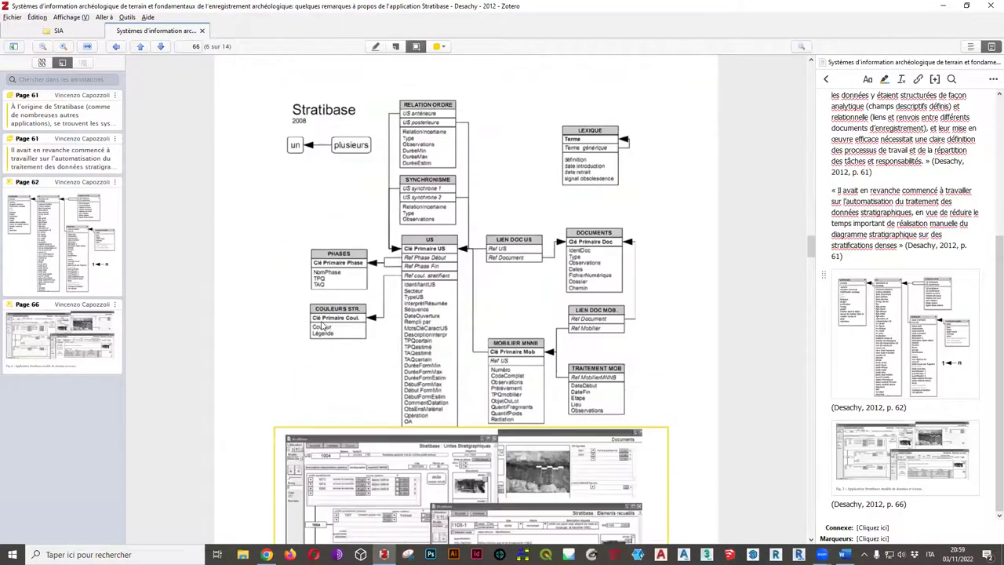
scroll(336, 330, down, 20)
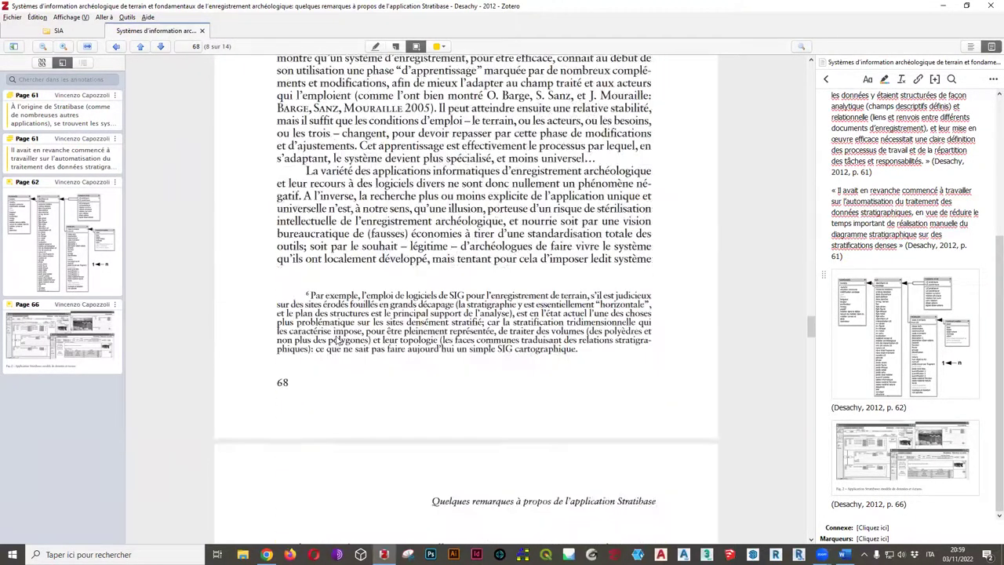
mouse_move(322, 98)
mouse_down()
mouse_move(597, 342)
mouse_move(611, 380)
mouse_move(606, 369)
mouse_up()
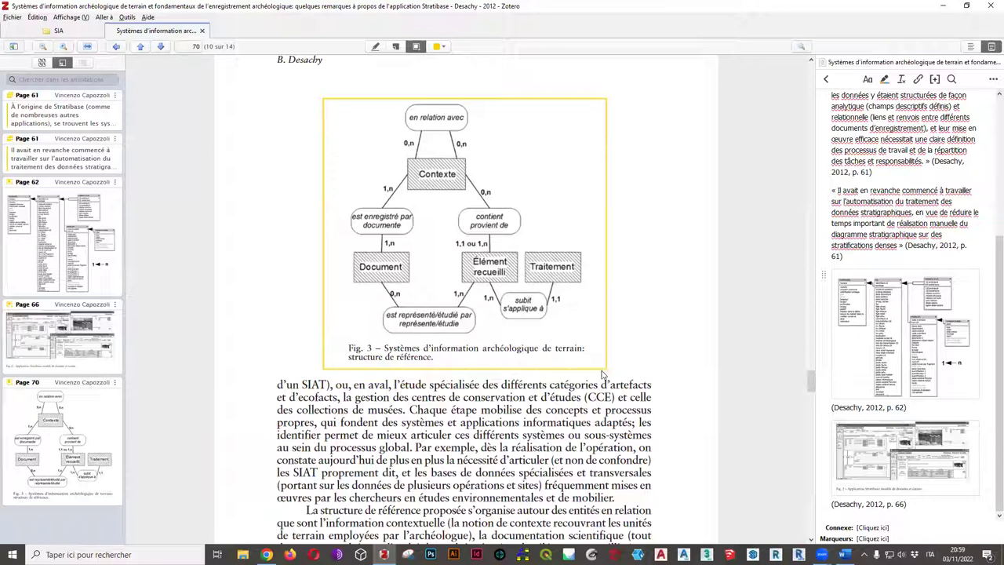
click(604, 369)
mouse_move(604, 363)
mouse_down()
mouse_move(542, 204)
mouse_move(569, 217)
mouse_move(600, 370)
mouse_move(594, 290)
mouse_move(594, 357)
mouse_move(627, 365)
mouse_up()
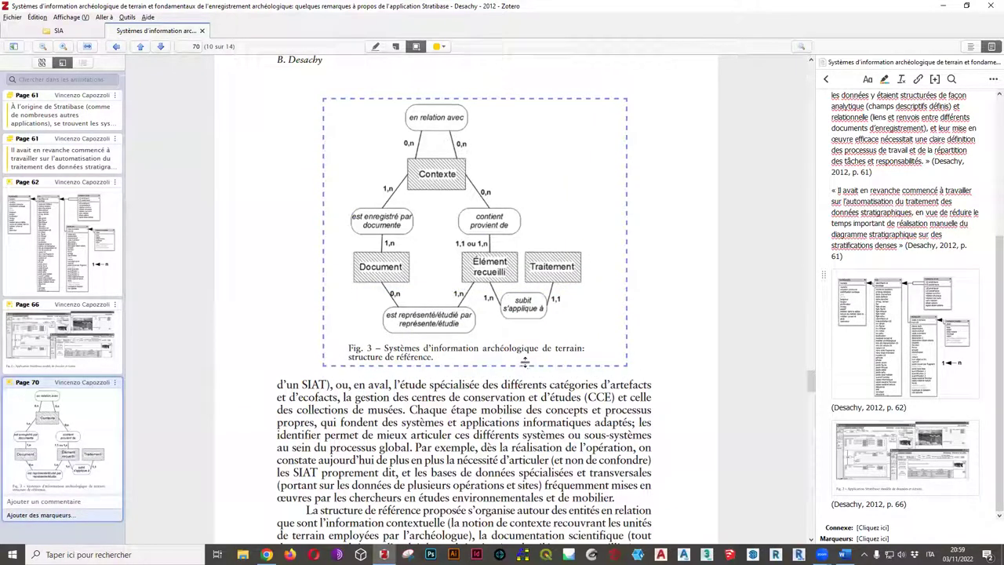
Leave the open annotations note and return to the list of the document's notes in the PDF reader
click(971, 47)
click(991, 47)
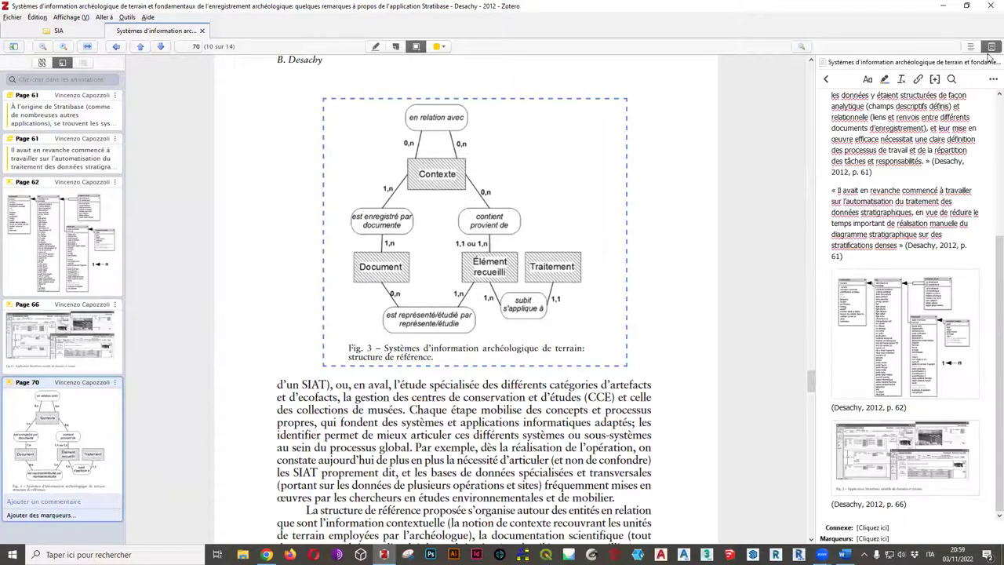
click(826, 79)
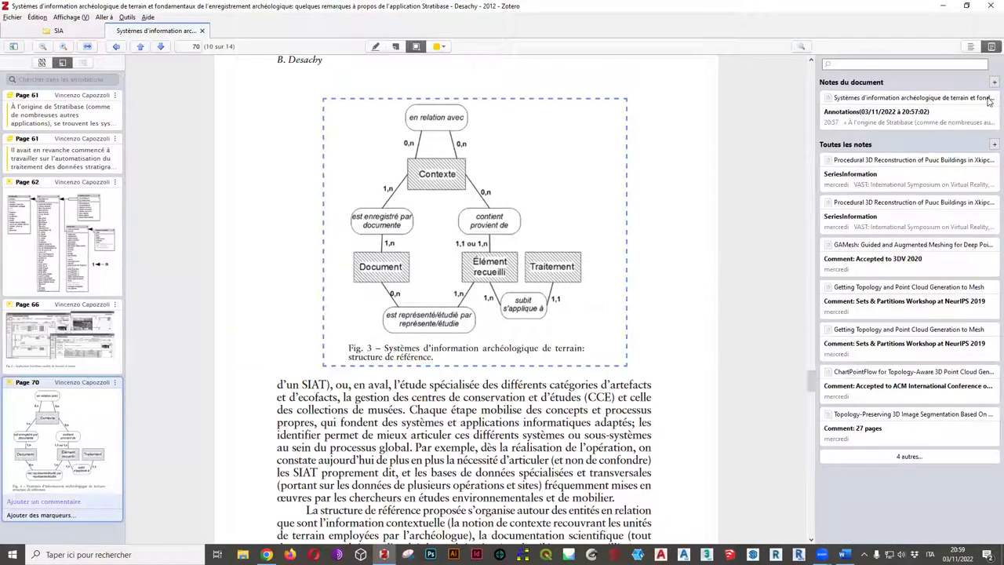
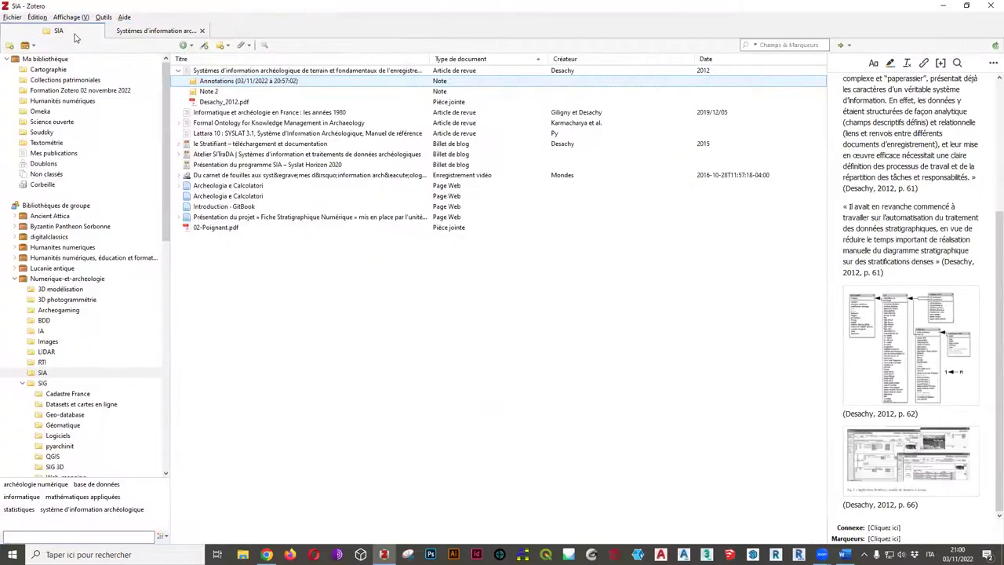
Open Note 2 in the SIA library and show its cited page 70 passage in the PDF
click(218, 92)
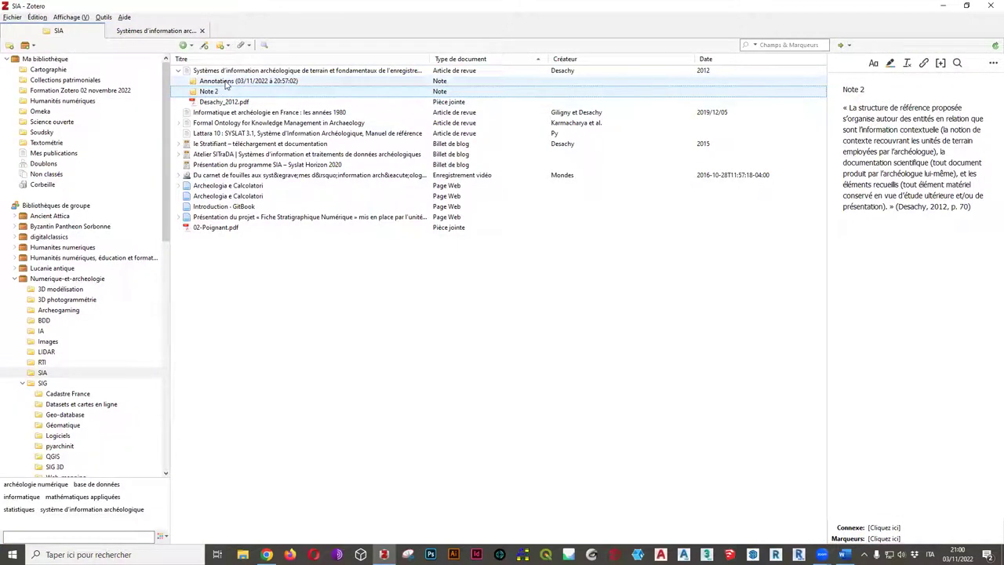
click(911, 209)
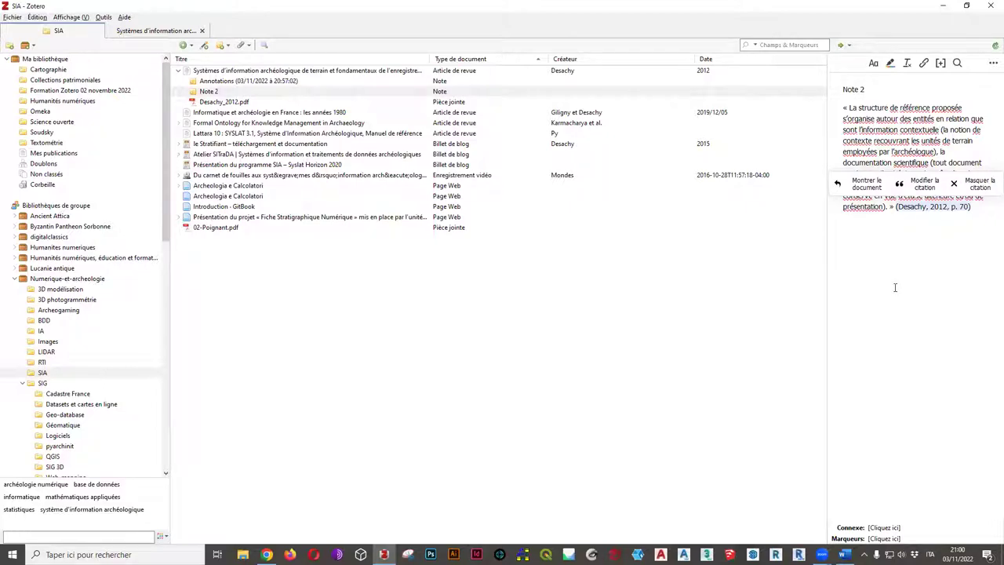
click(867, 184)
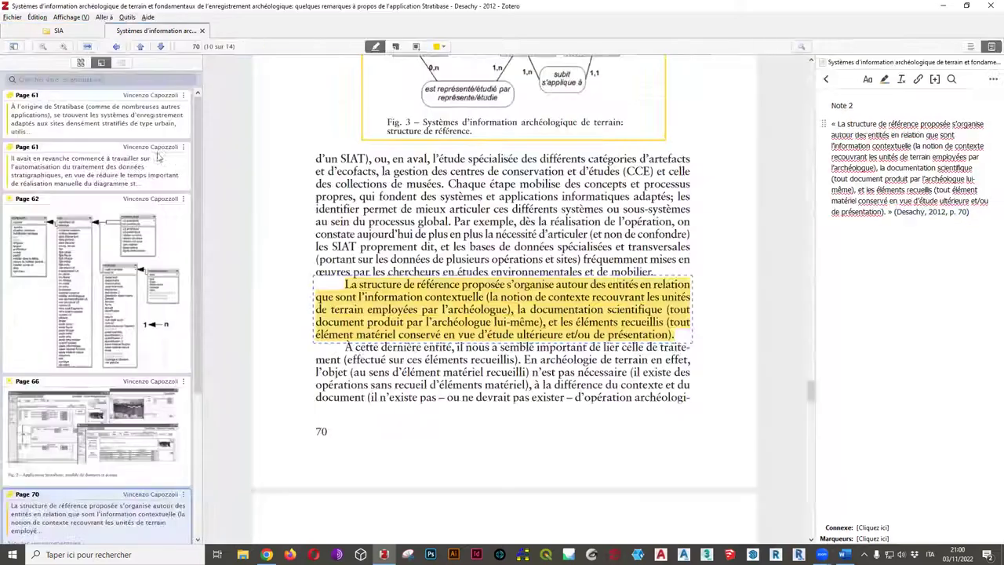
Skim the pages following the cited passage and close the article's PDF
scroll(608, 384, down, 10)
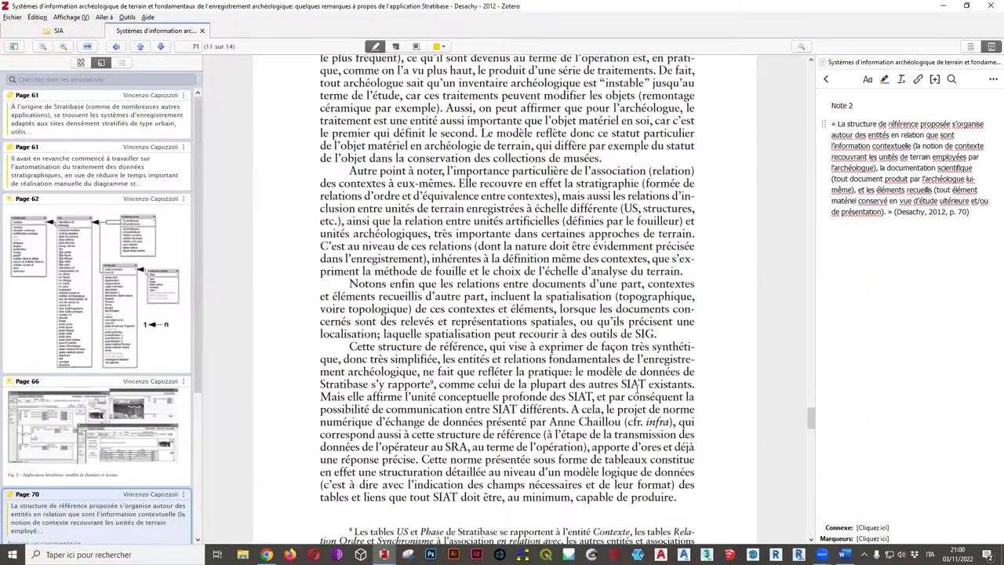
scroll(625, 399, down, 10)
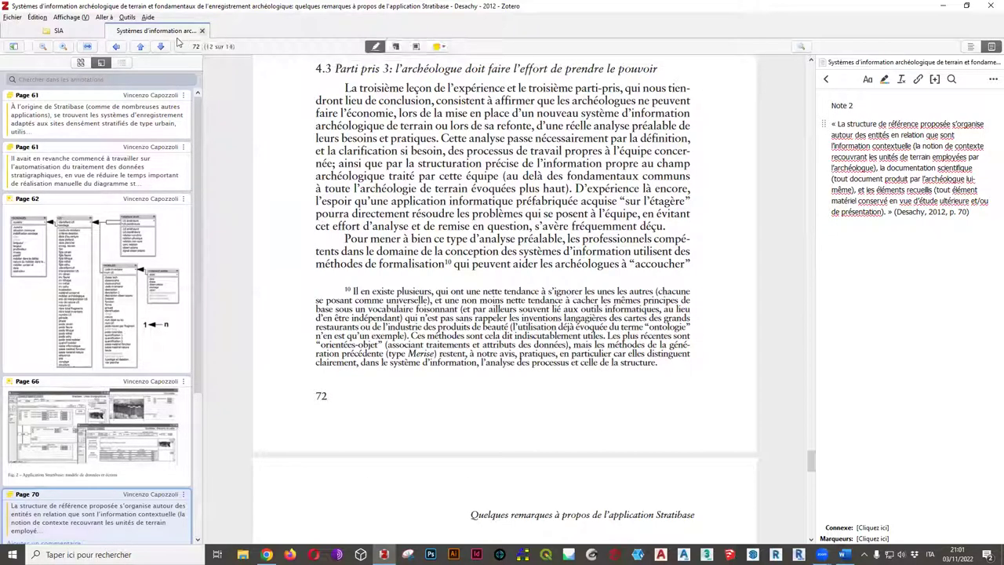
click(202, 31)
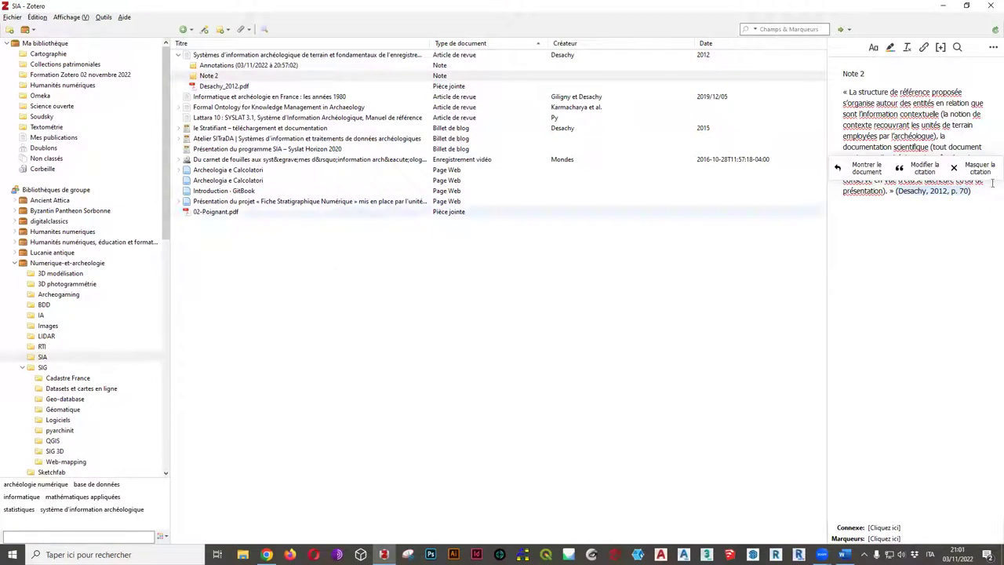
Switch to Word, look over the Zotero_formation document, and create a new blank document
click(844, 555)
scroll(443, 315, up, 10)
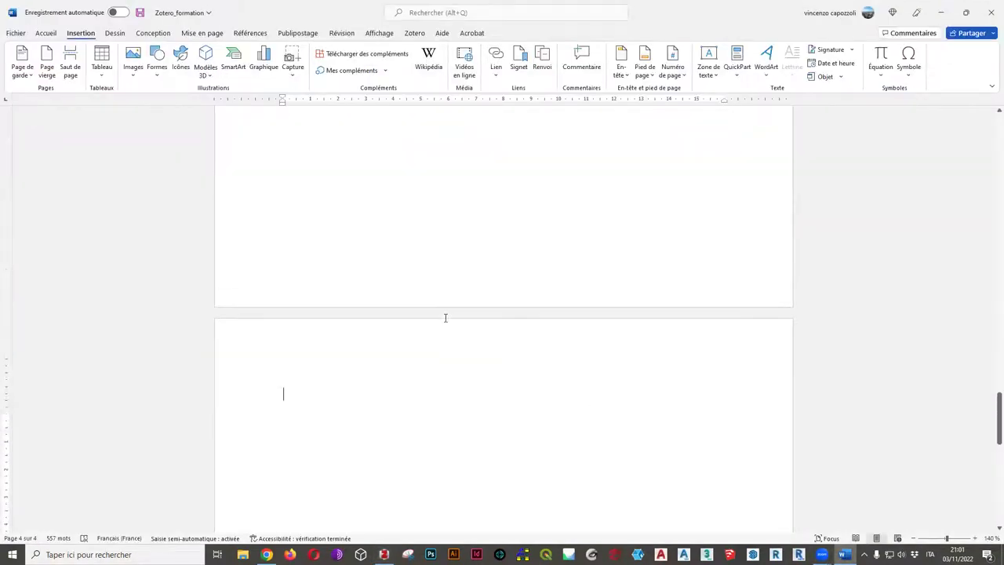
scroll(456, 325, up, 3)
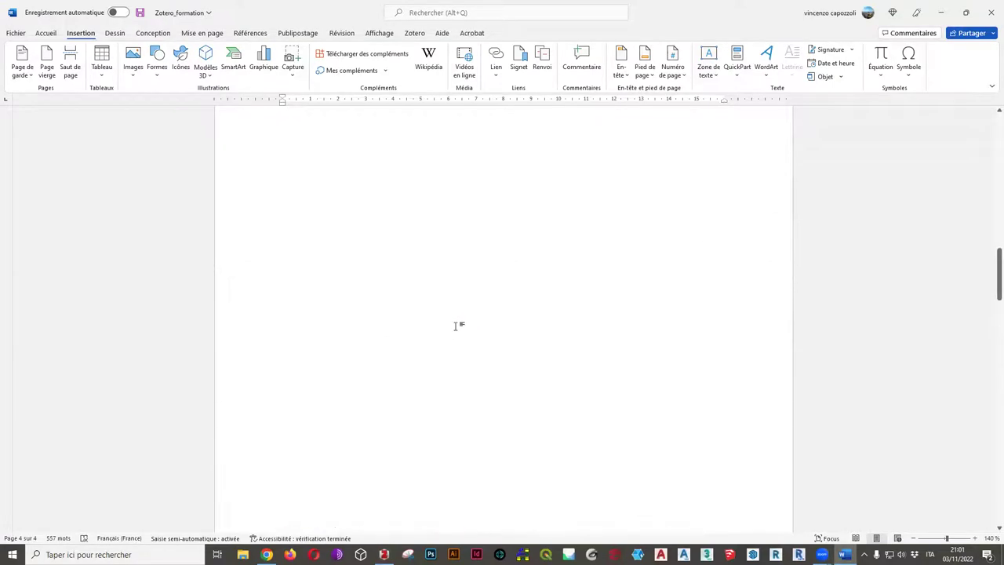
ctrl+scroll(456, 324, down, 5)
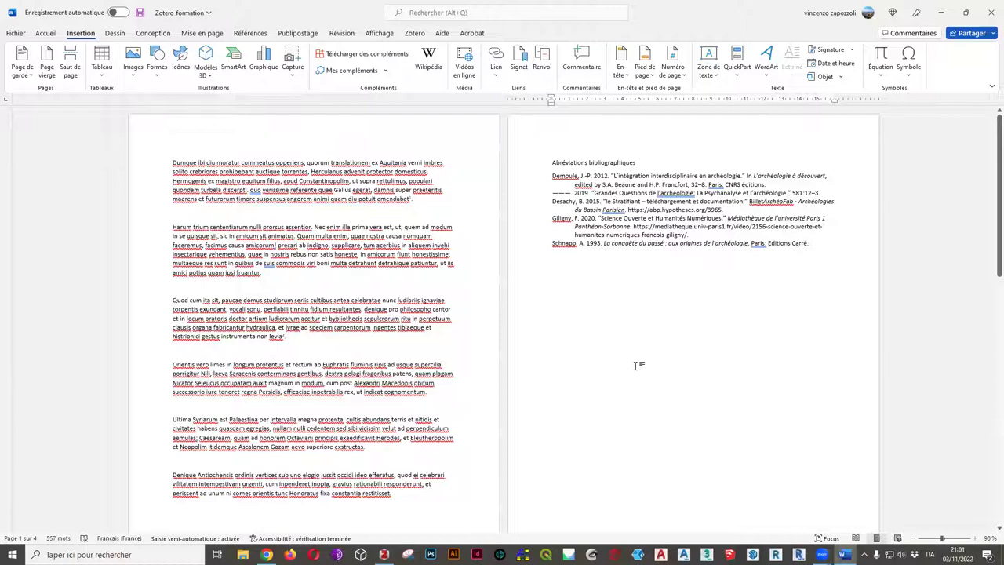
click(15, 33)
click(243, 264)
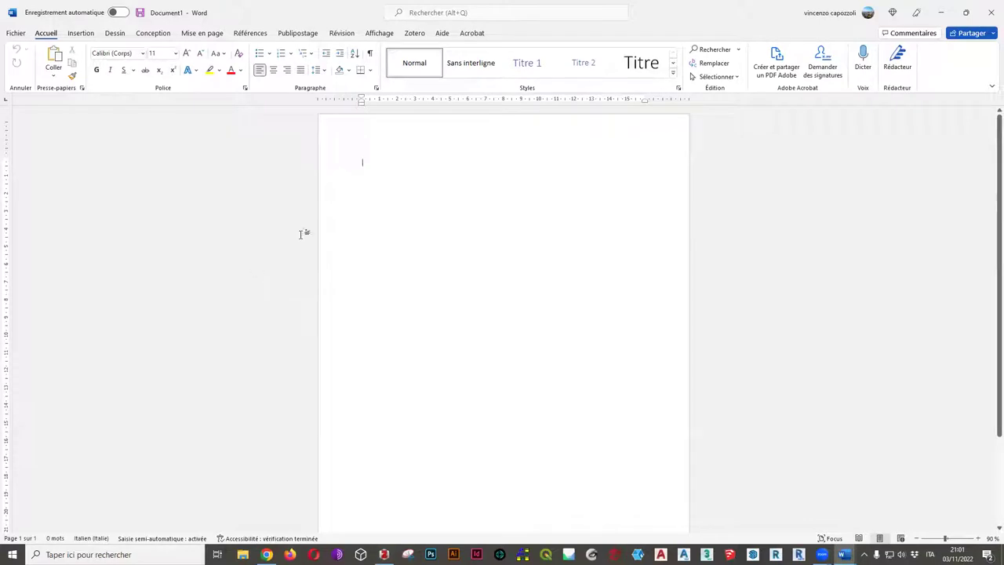
Start adding a Zotero note with the Collection du Centre Jean-Bérard (Français) citation style and citations shown as footnotes
click(415, 36)
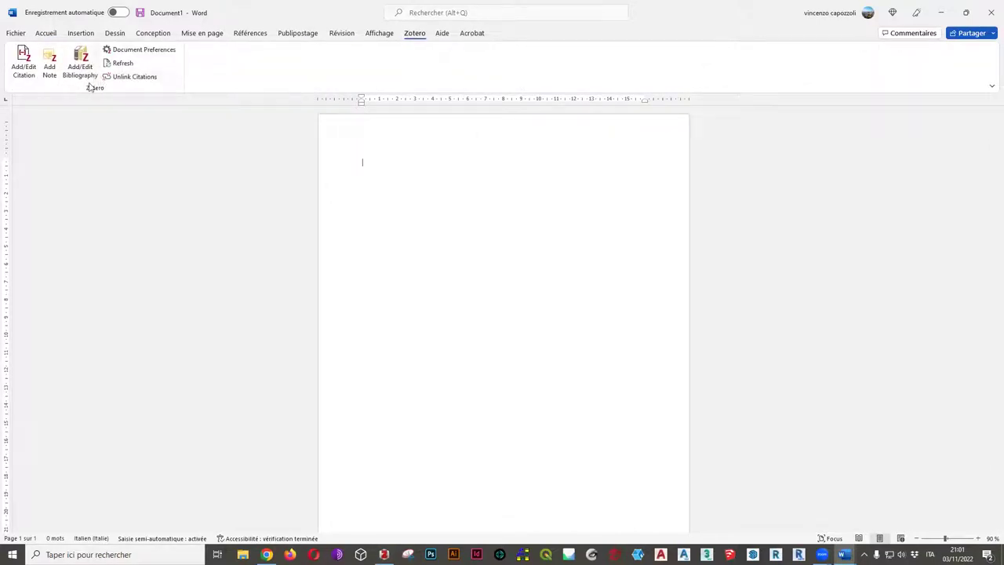
click(52, 67)
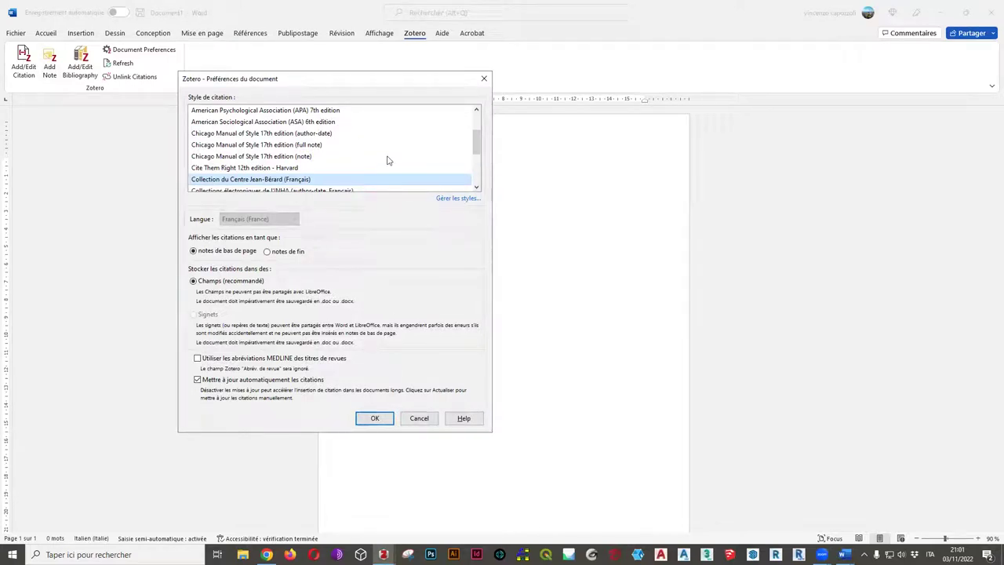
scroll(350, 178, down, 1)
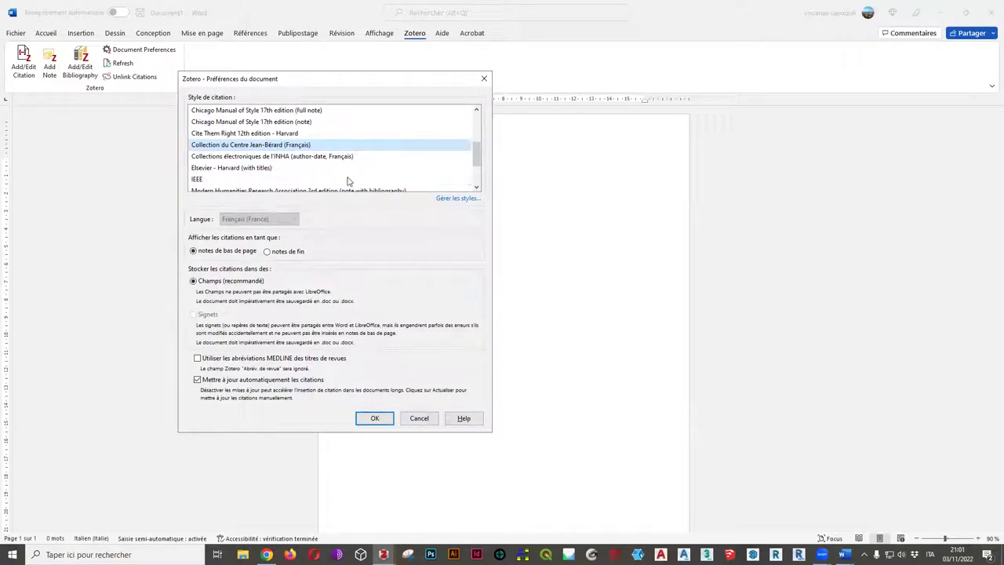
click(375, 418)
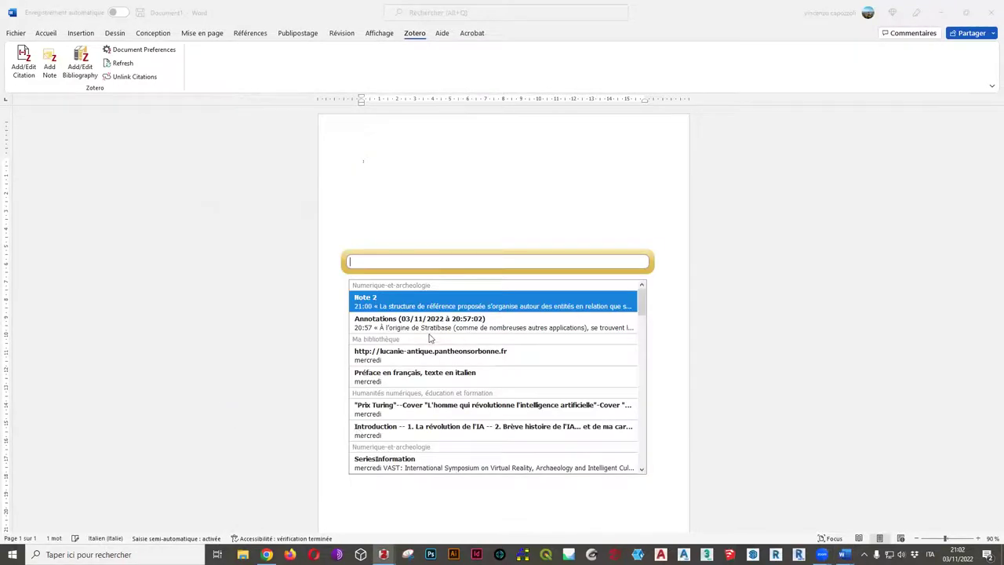
Insert Note 2 from the Numerique-et-archeologie group into the document and check its citation footnote
scroll(439, 353, down, 10)
scroll(424, 413, down, 3)
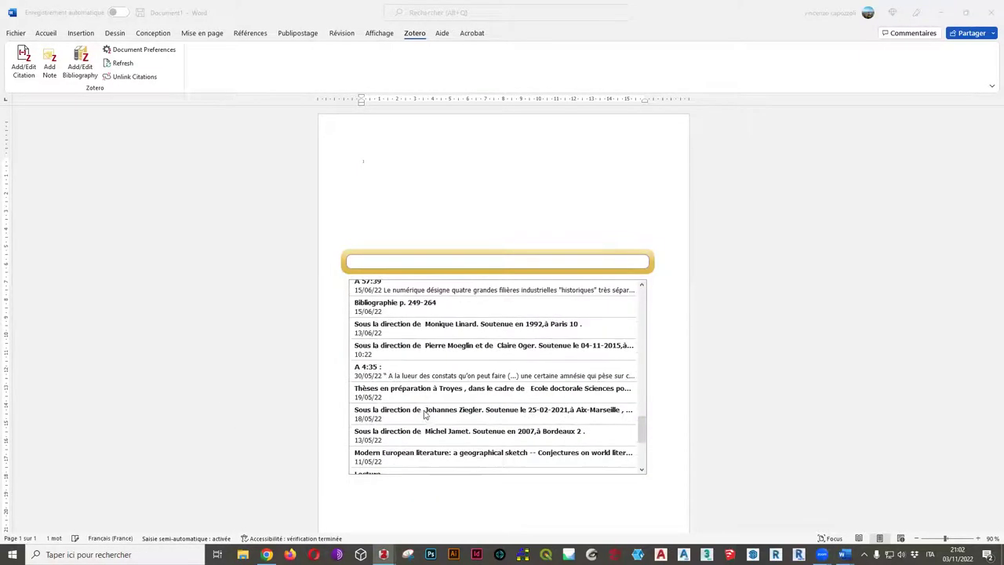
scroll(424, 420, up, 6)
scroll(425, 420, up, 5)
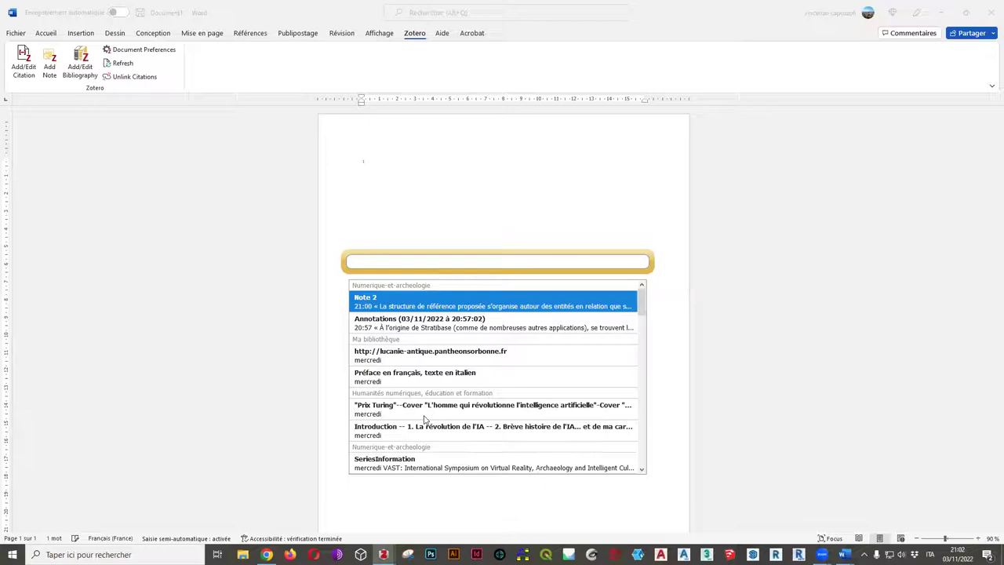
click(415, 310)
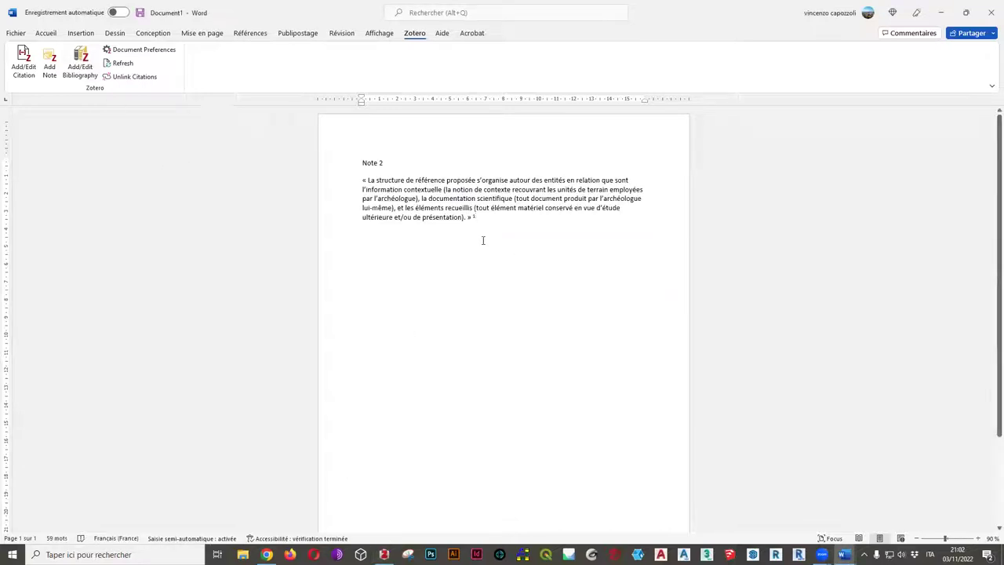
scroll(463, 251, down, 2)
scroll(393, 475, down, 2)
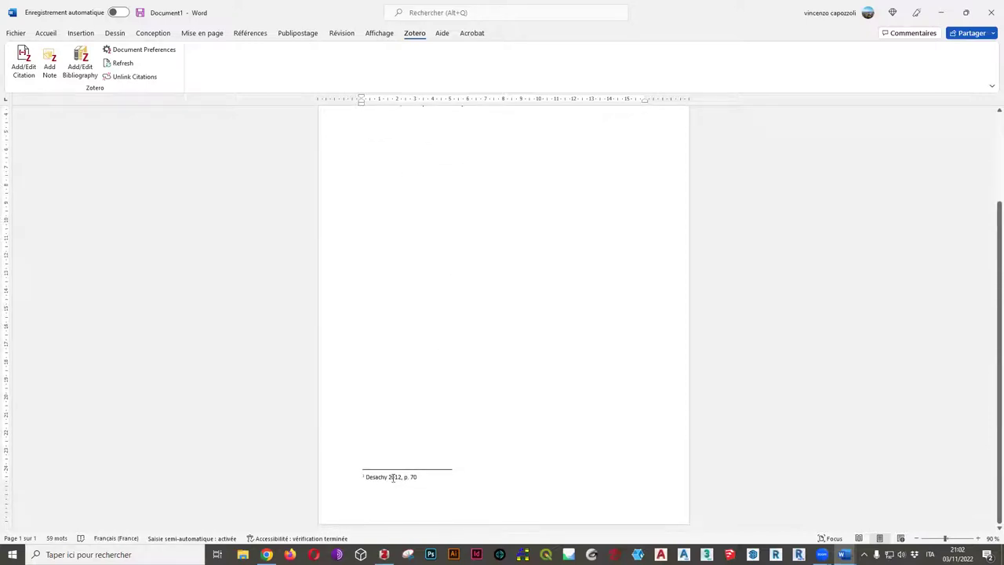
scroll(392, 475, up, 4)
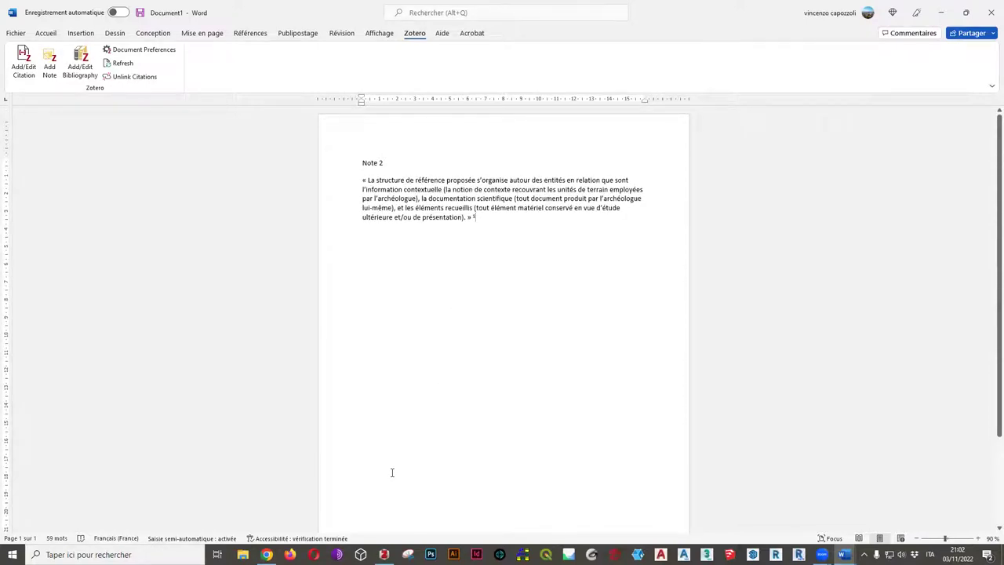
Insert the note Annotations (03/11/2022 à 20:57:02) in a new paragraph below Note 2
key(Return)
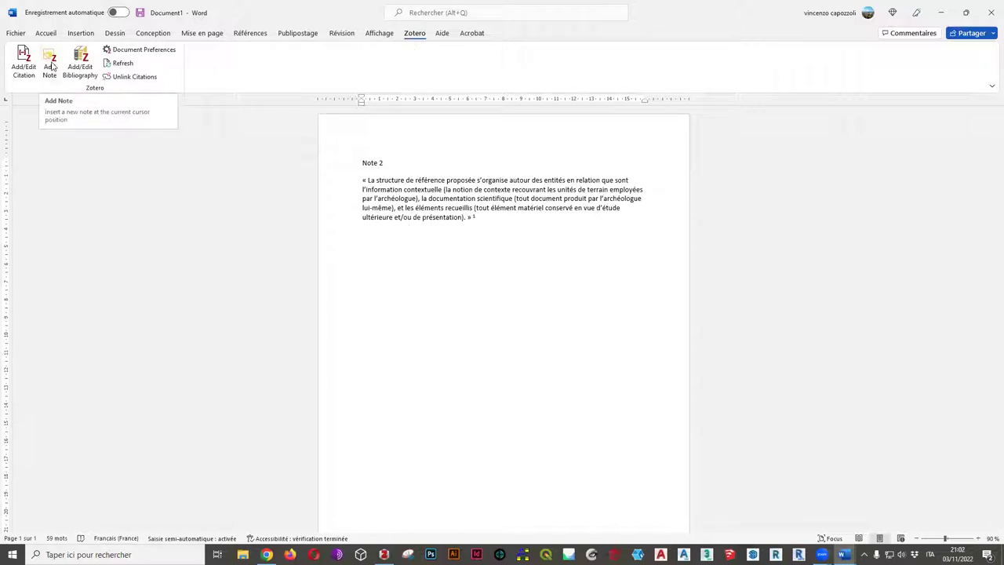
scroll(447, 316, down, 3)
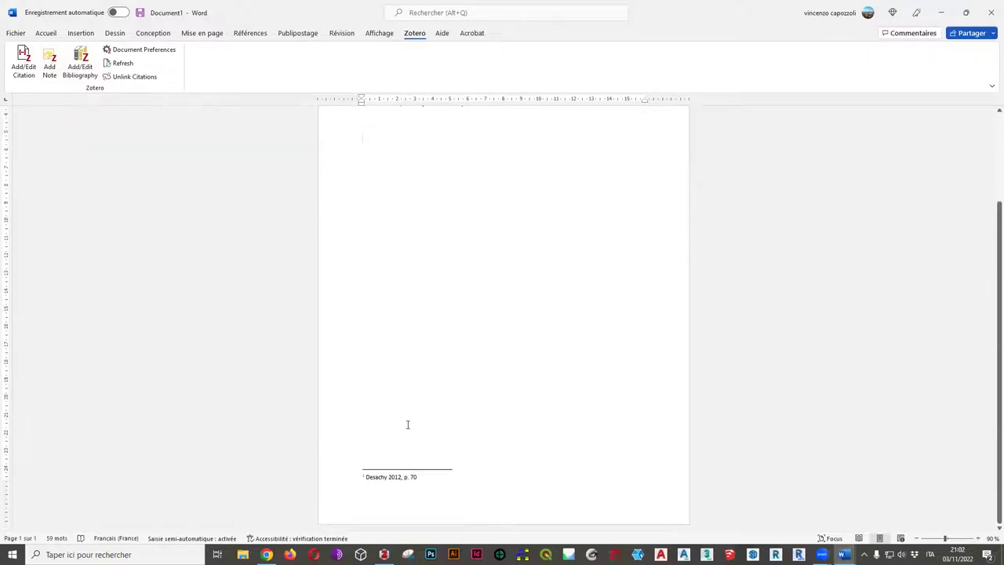
scroll(459, 463, up, 3)
click(50, 63)
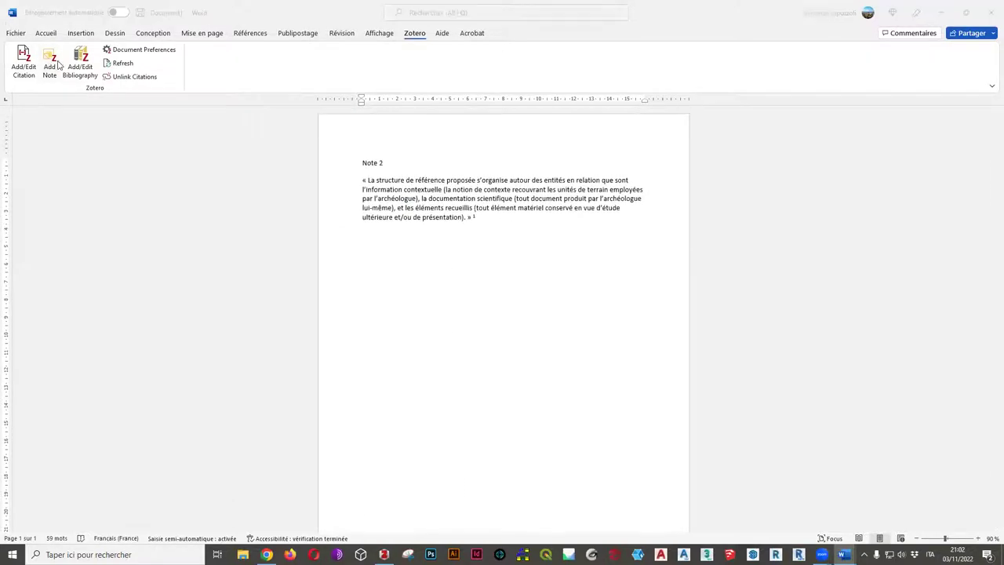
click(407, 328)
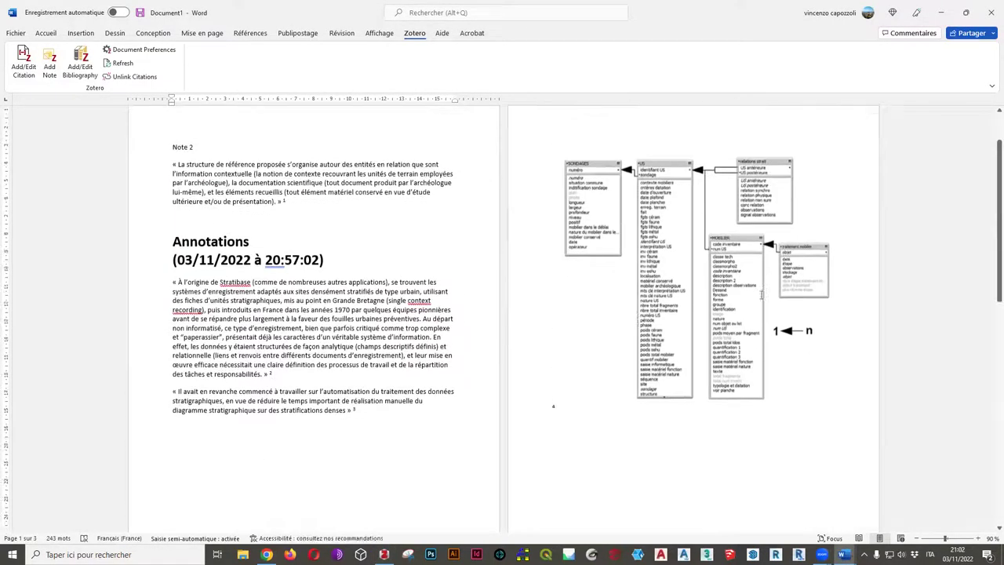
Look over the inserted annotations and examine the footnote reference of the data-model image on page 2
scroll(765, 292, down, 3)
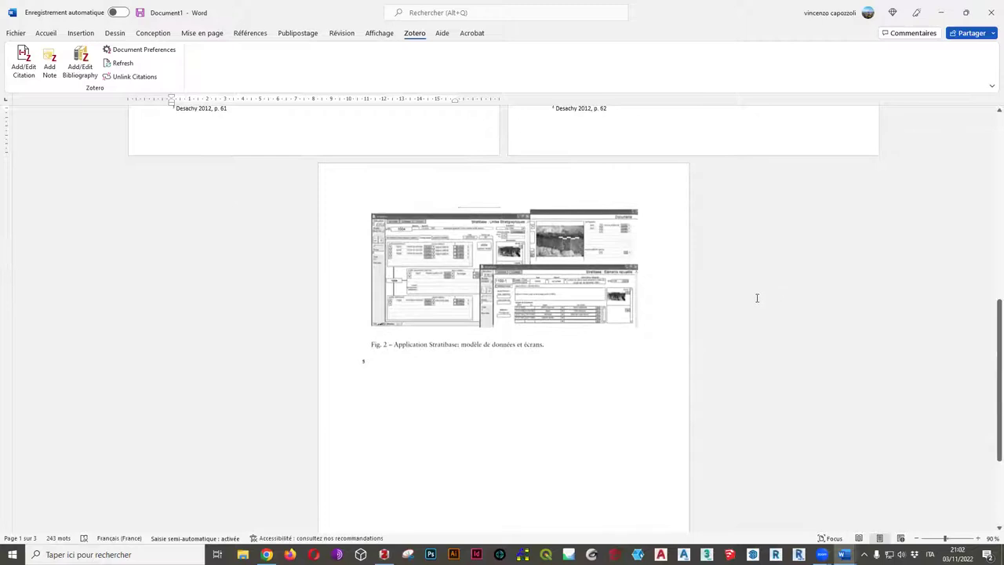
scroll(706, 329, up, 1)
scroll(671, 352, up, 5)
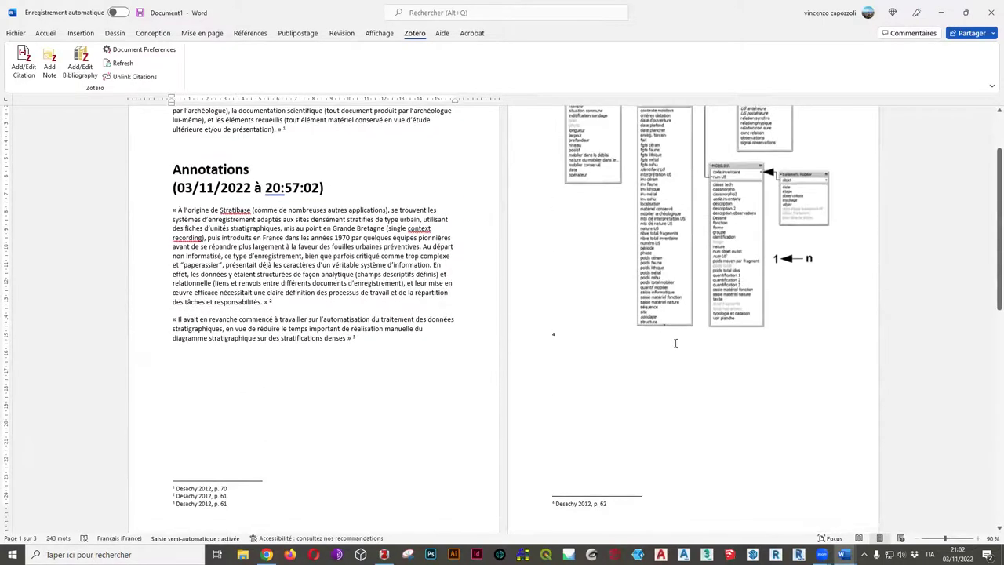
scroll(675, 342, up, 2)
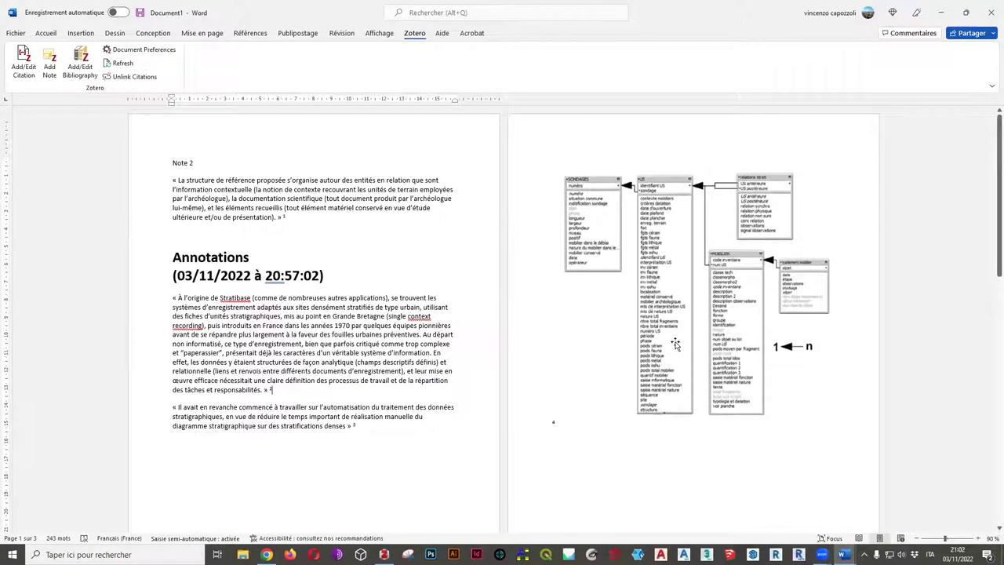
scroll(660, 353, down, 2)
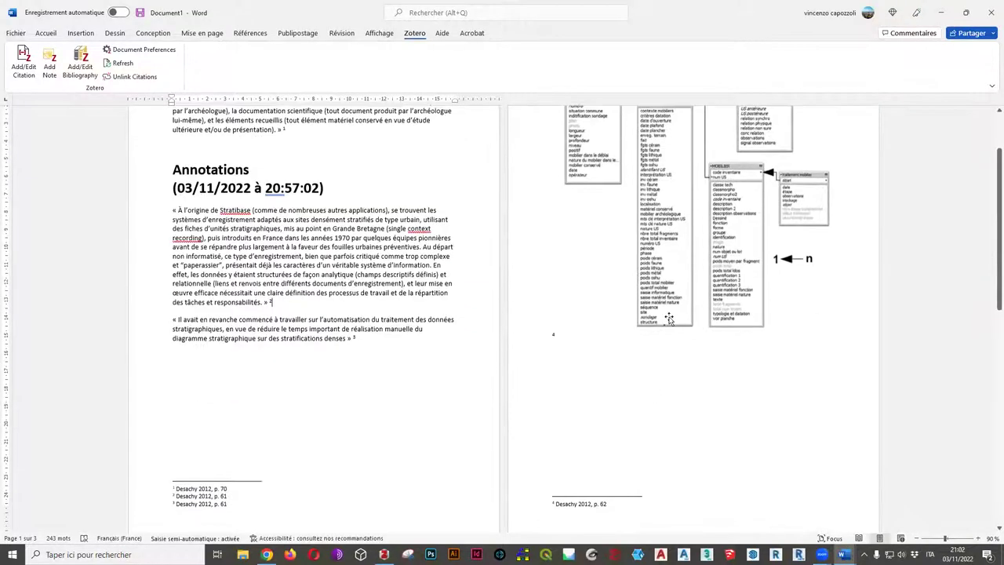
click(554, 336)
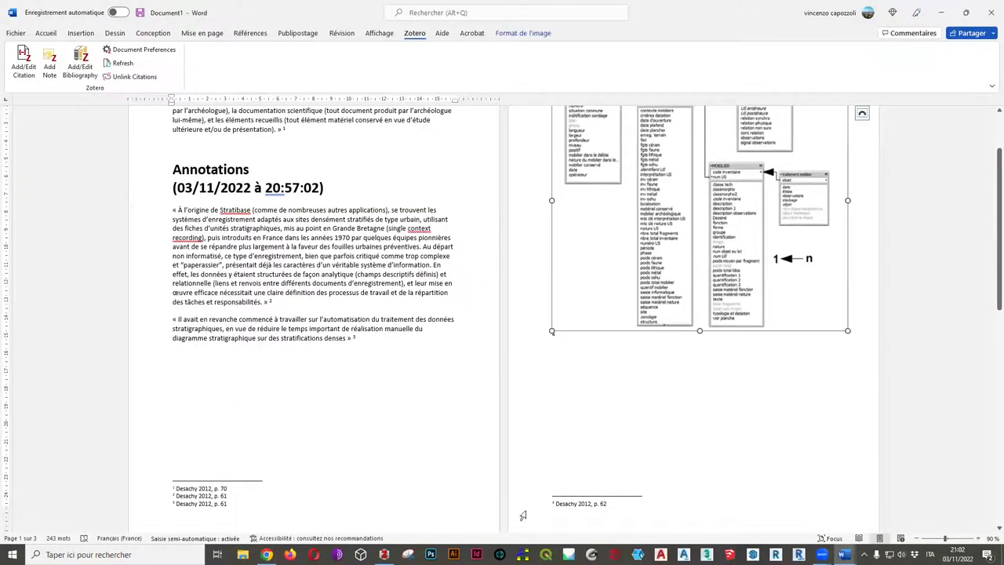
scroll(623, 444, down, 2)
click(626, 438)
drag(626, 437, 538, 431)
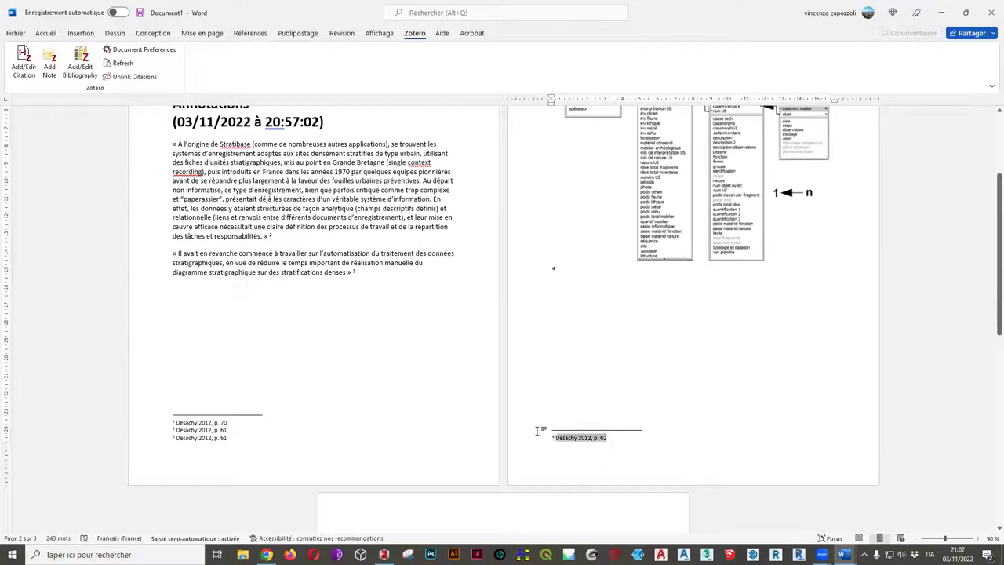
click(593, 439)
drag(594, 438, 609, 437)
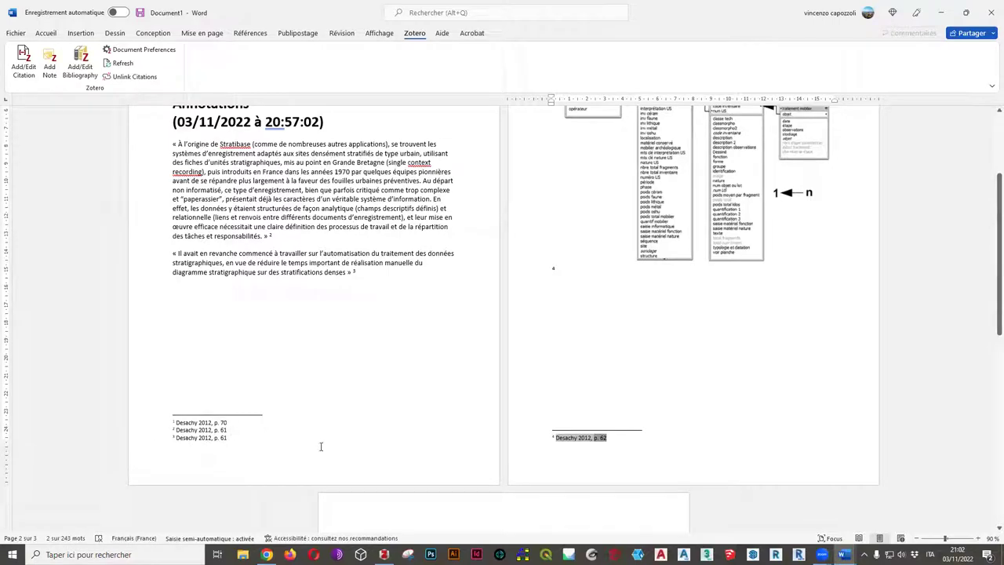
Examine the Stratibase screens image on page 3 with its footnote, and return to the document's beginning
scroll(669, 335, up, 3)
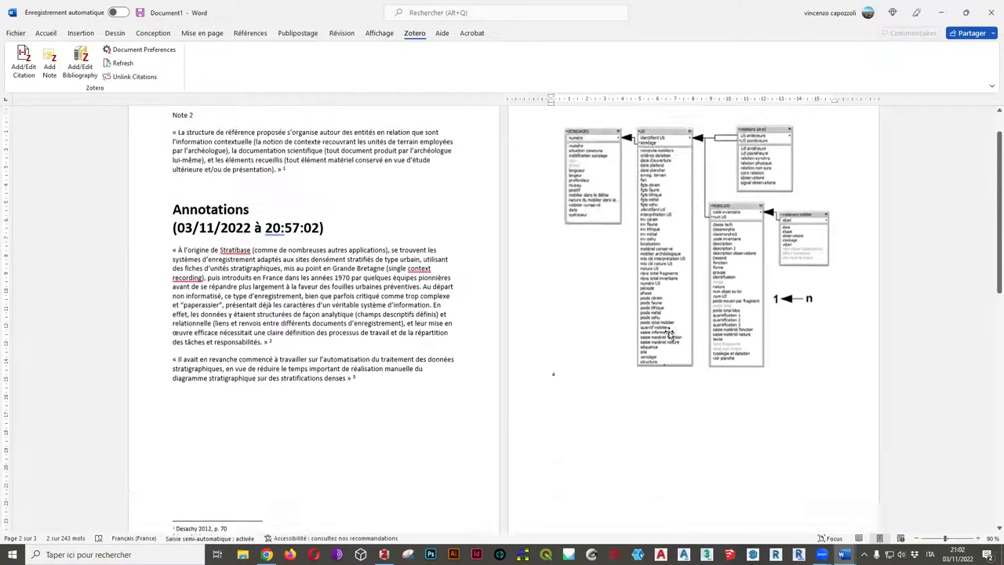
scroll(659, 376, down, 10)
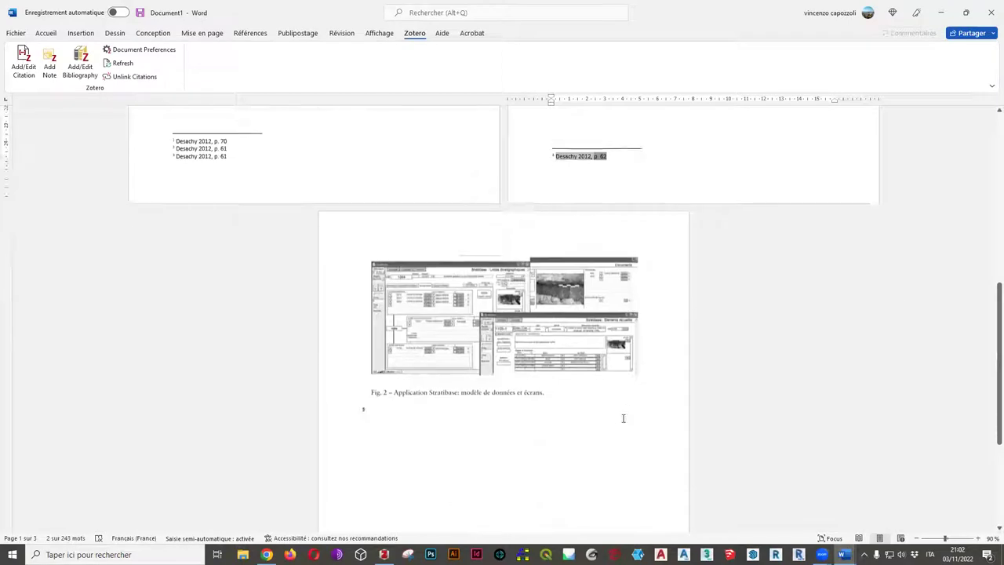
scroll(473, 475, down, 5)
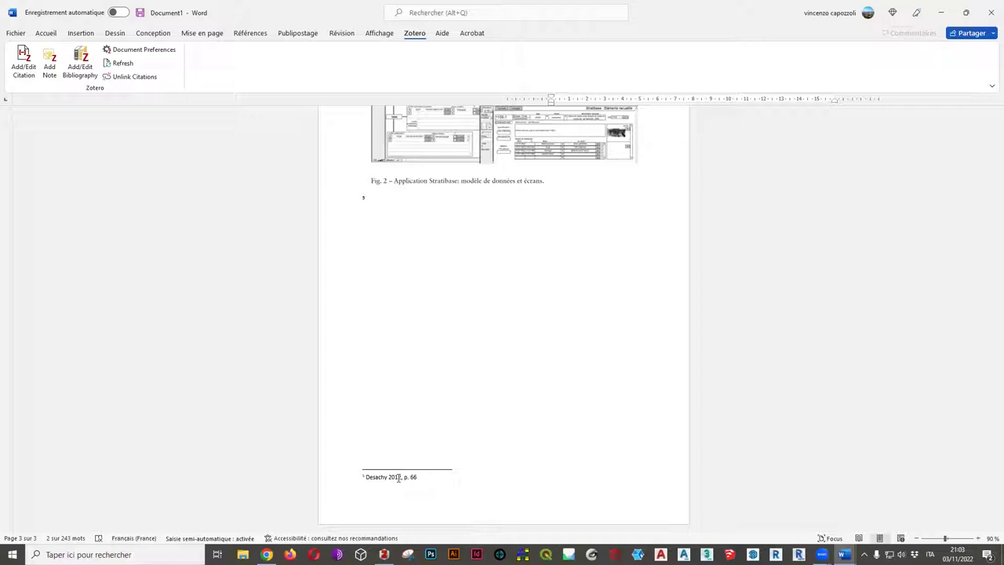
scroll(354, 278, up, 5)
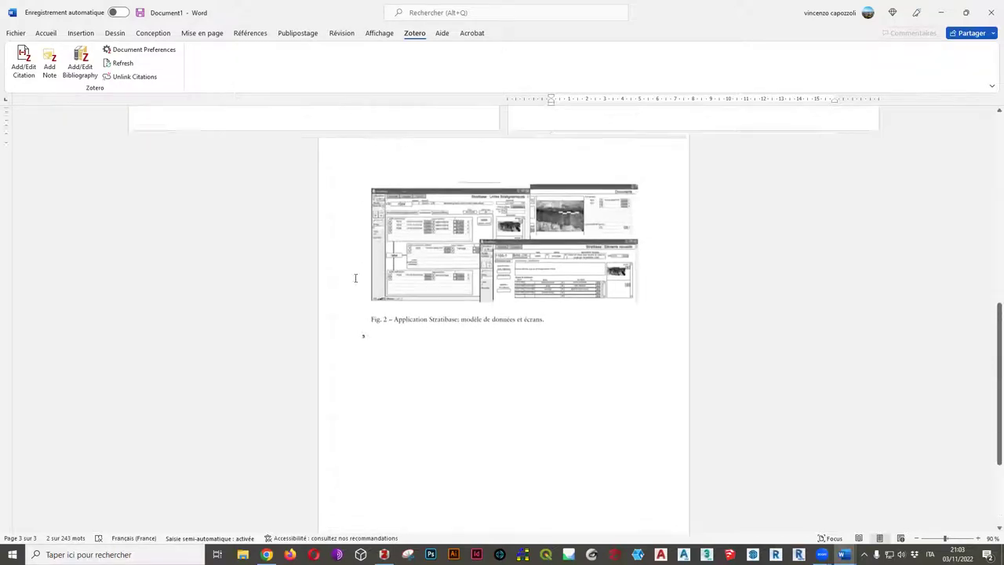
scroll(367, 271, up, 8)
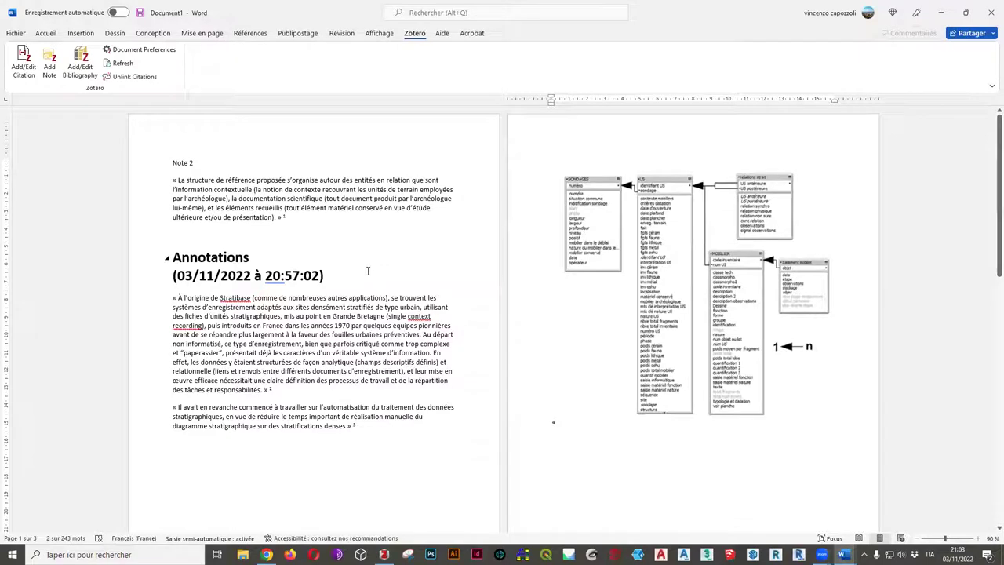
Close the new document without saving it and return to the SIA collection in Zotero
click(990, 12)
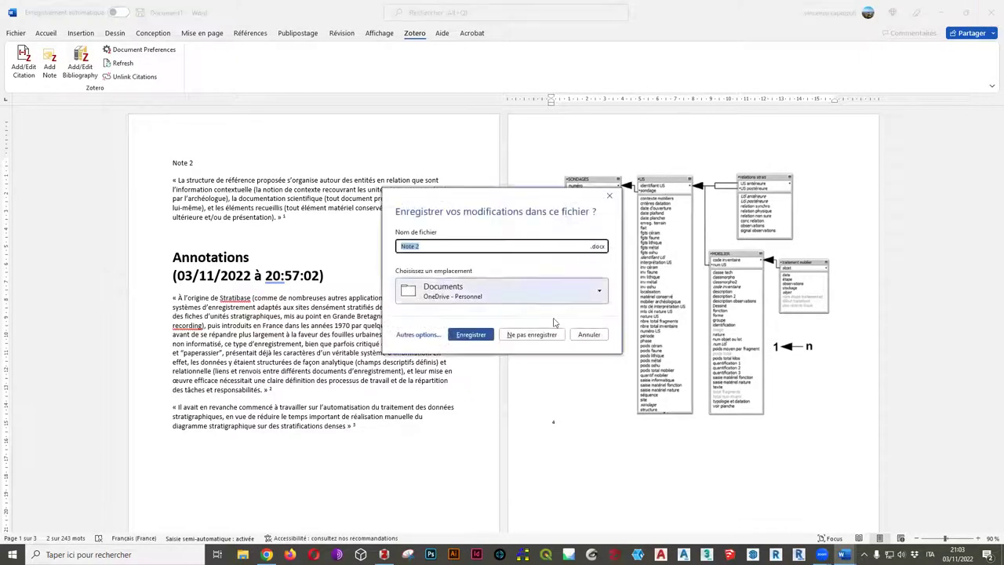
click(590, 336)
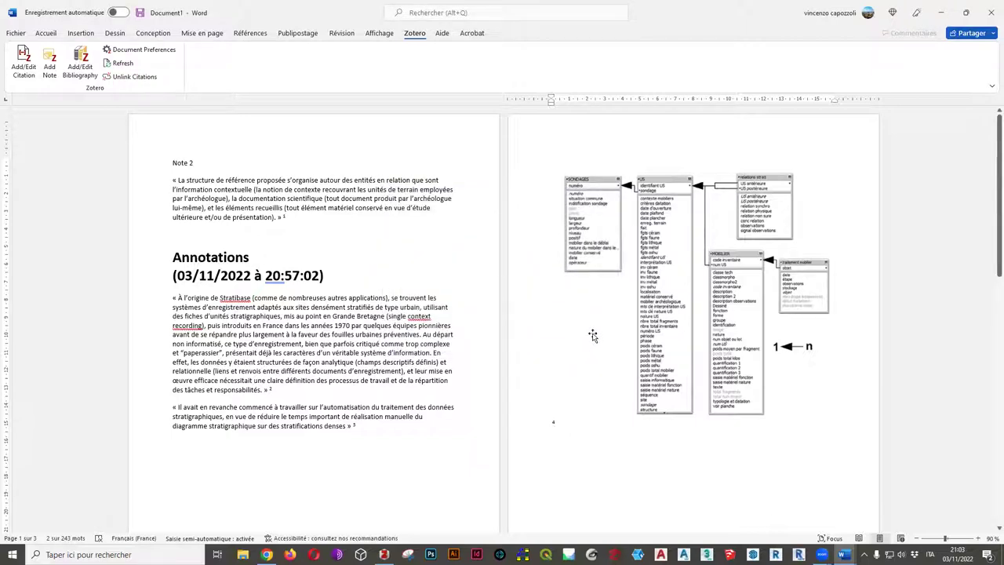
click(991, 14)
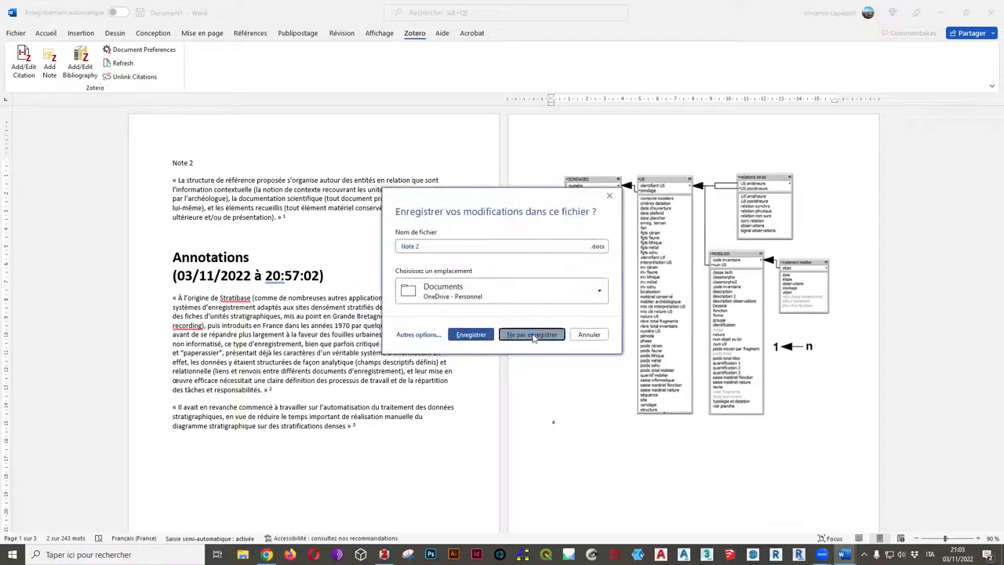
click(532, 335)
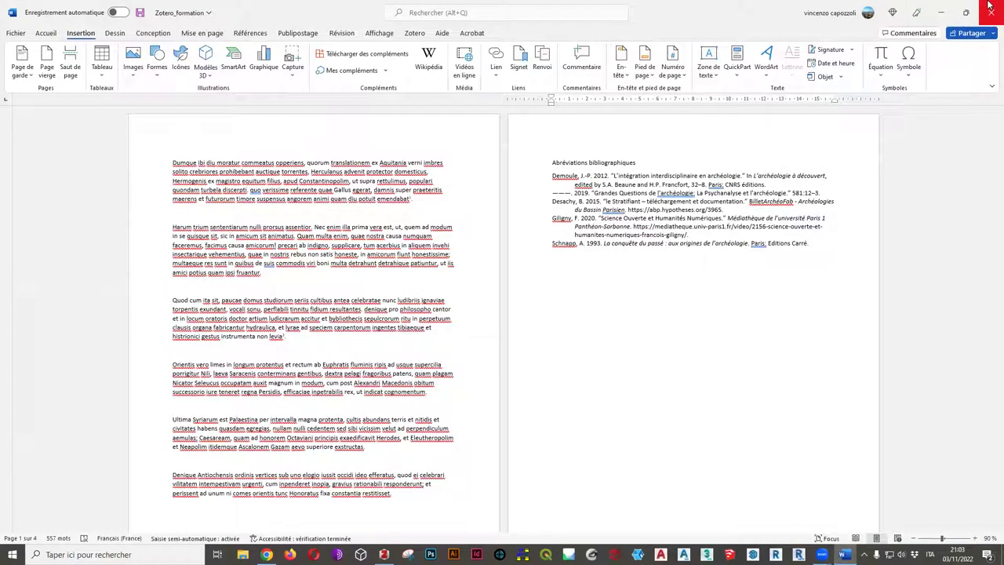
click(430, 297)
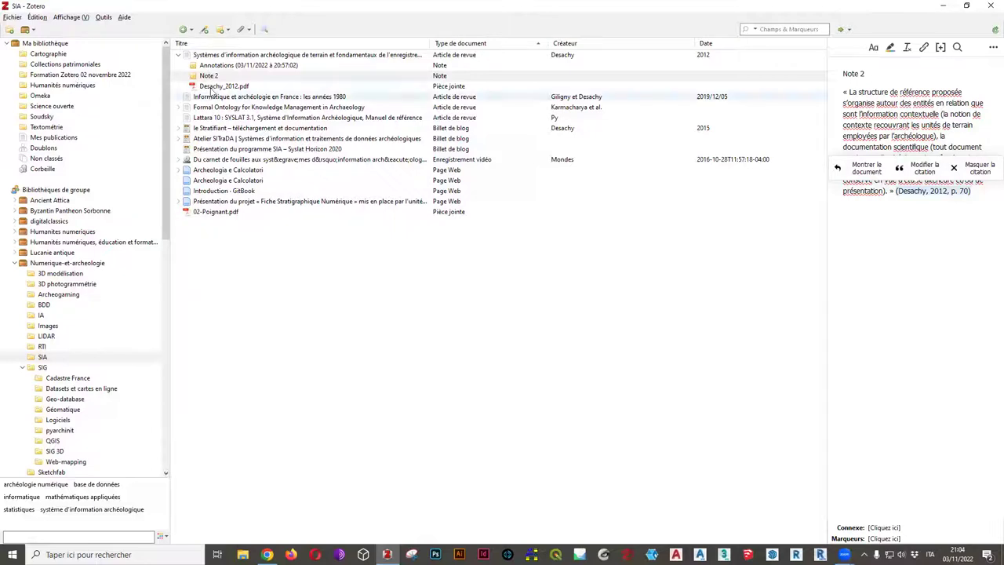
Move the Annotations note and Note 2 of the first SIA article to the trash
click(219, 66)
ctrl+click(222, 76)
right_click(223, 76)
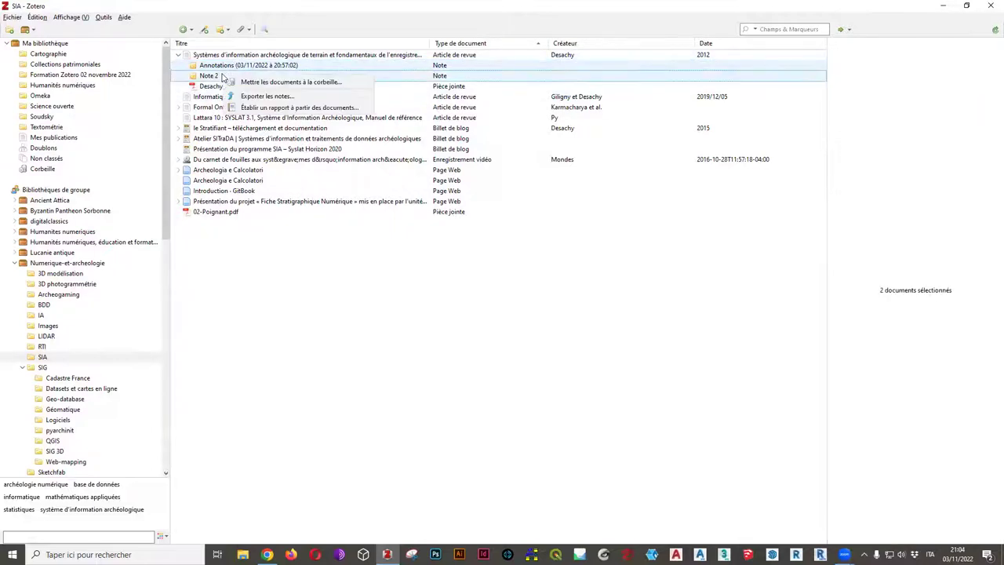
click(285, 83)
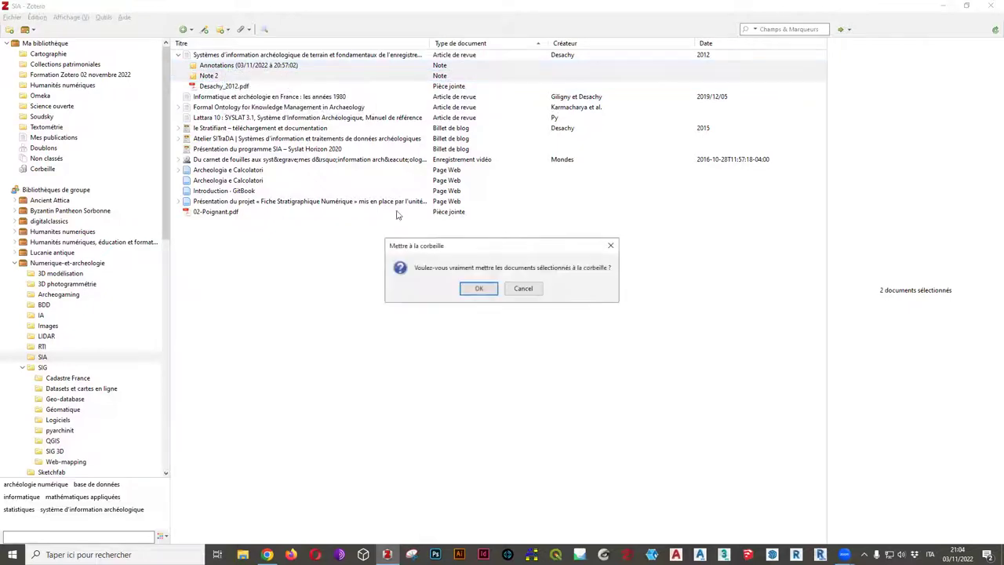
click(474, 289)
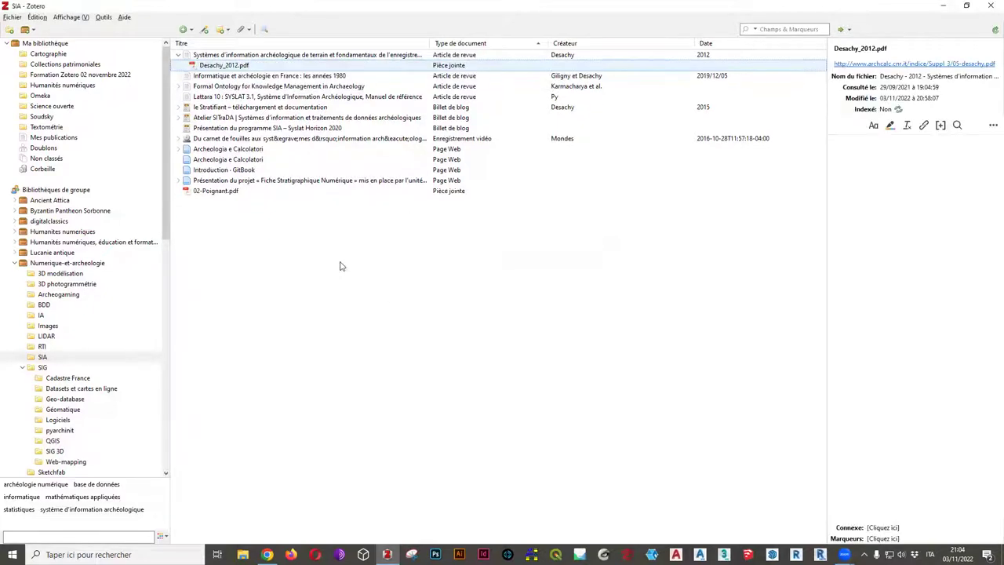
Open the Formation Zotero 02 novembre 2022 collection and restore the Zotero window to its smaller size
click(78, 76)
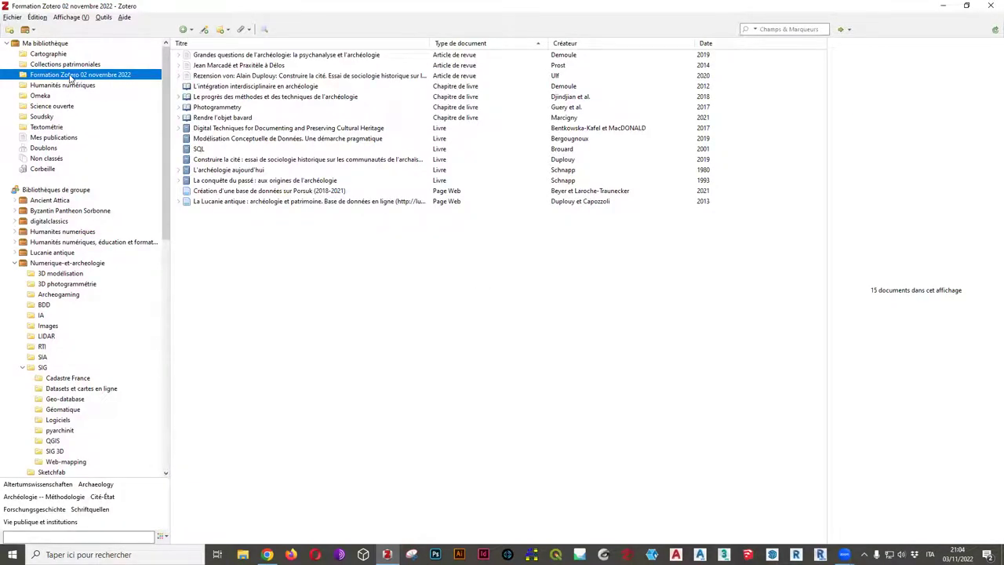
click(967, 8)
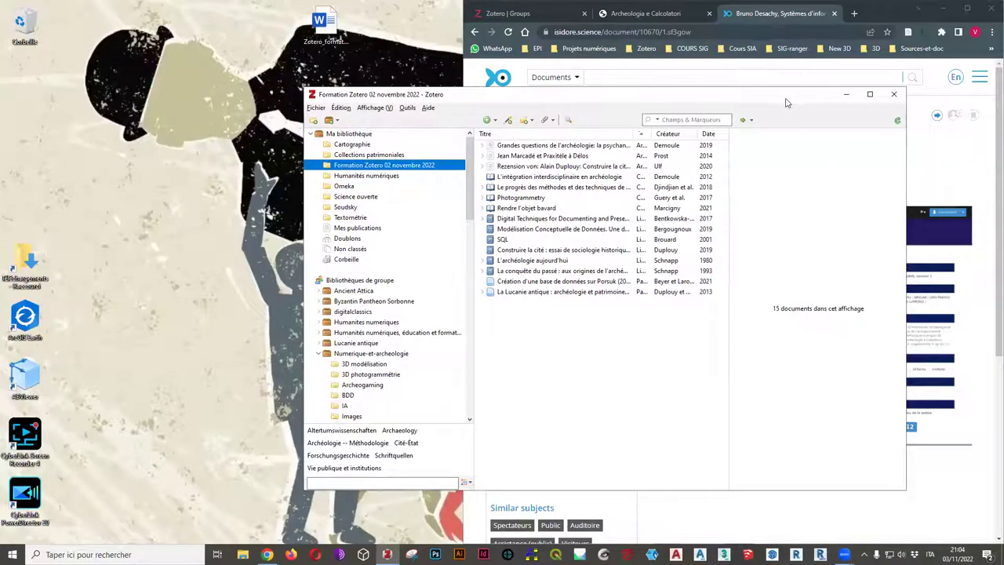
Move the Zotero window aside, switch to Chrome and close the Archeologia e Calcolatori and Zotero Groups tabs
drag(787, 102, 563, 137)
click(668, 99)
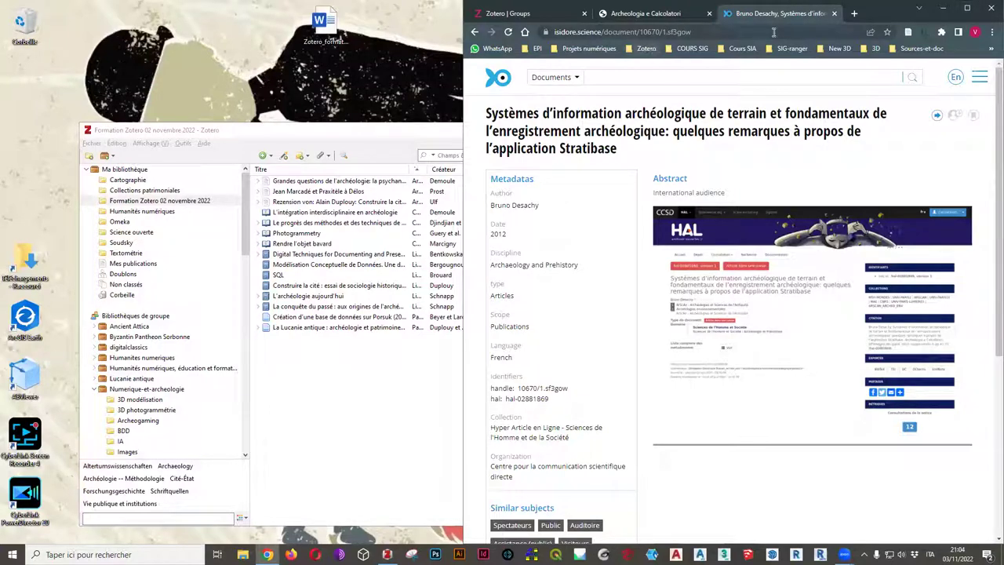
click(709, 14)
click(584, 14)
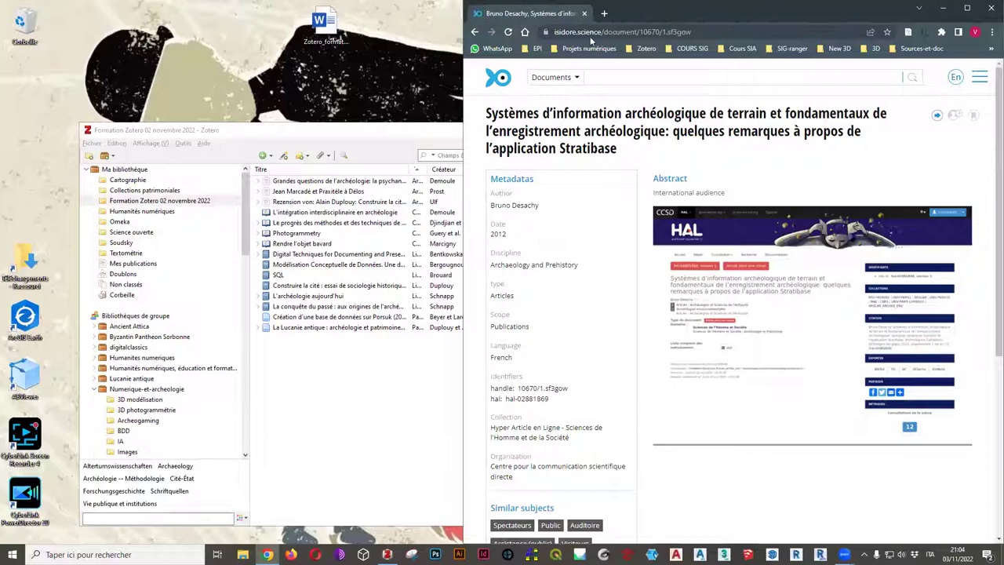
Maximize the browser, open all bookmarks from the Zotero folder in tabs and close the Isidore article
click(968, 7)
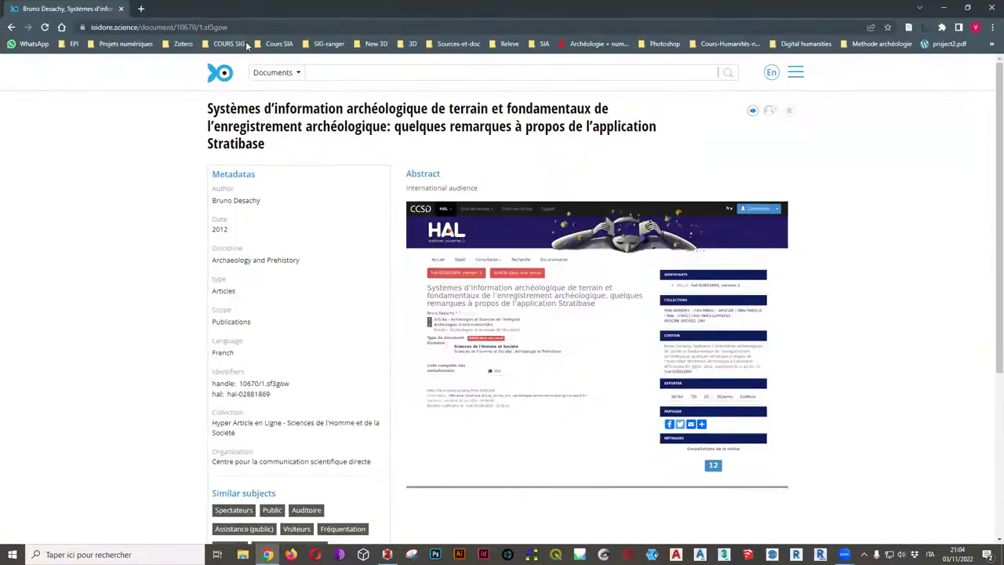
middle_click(179, 44)
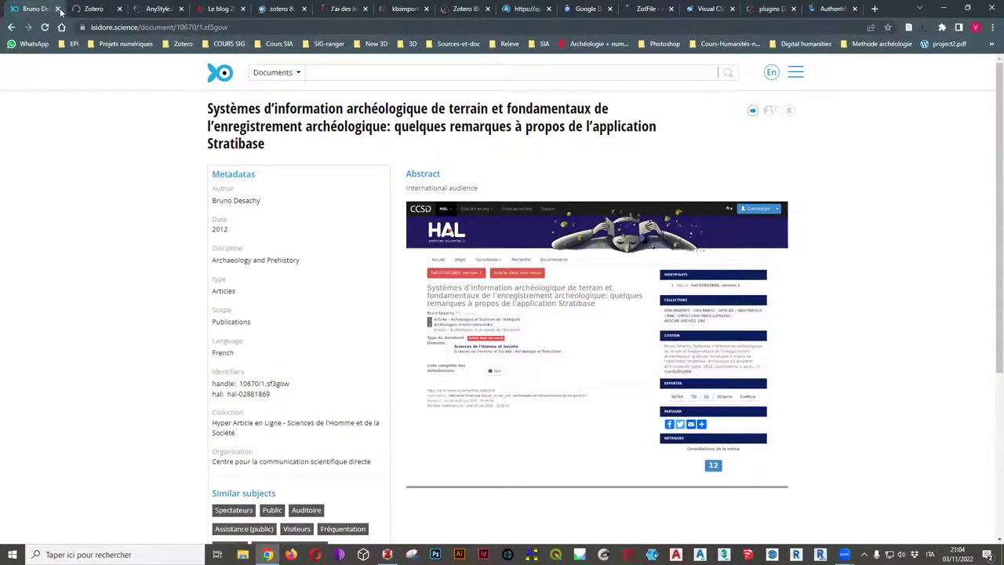
click(57, 9)
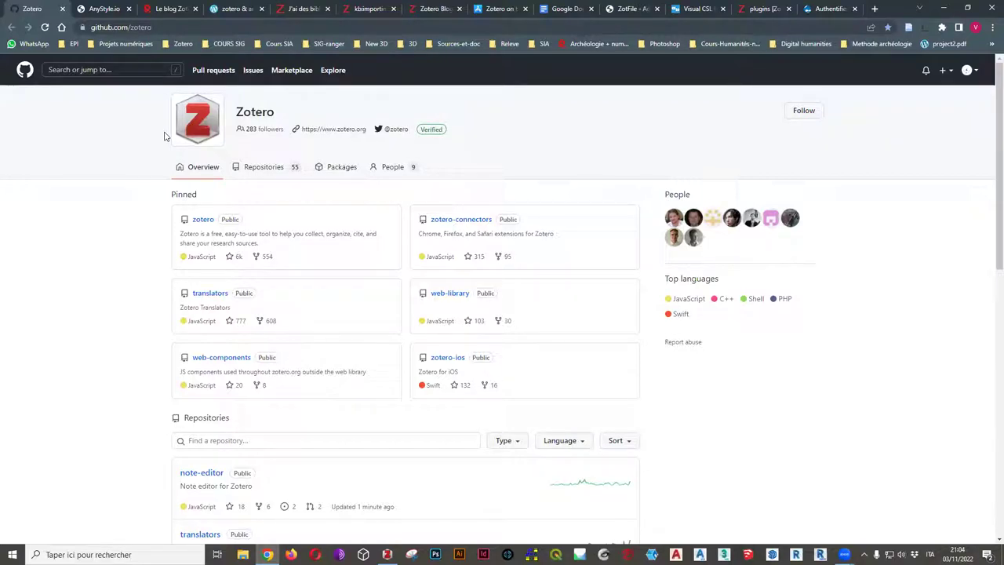
Look through the repository list on Zotero's GitHub page
scroll(142, 212, down, 2)
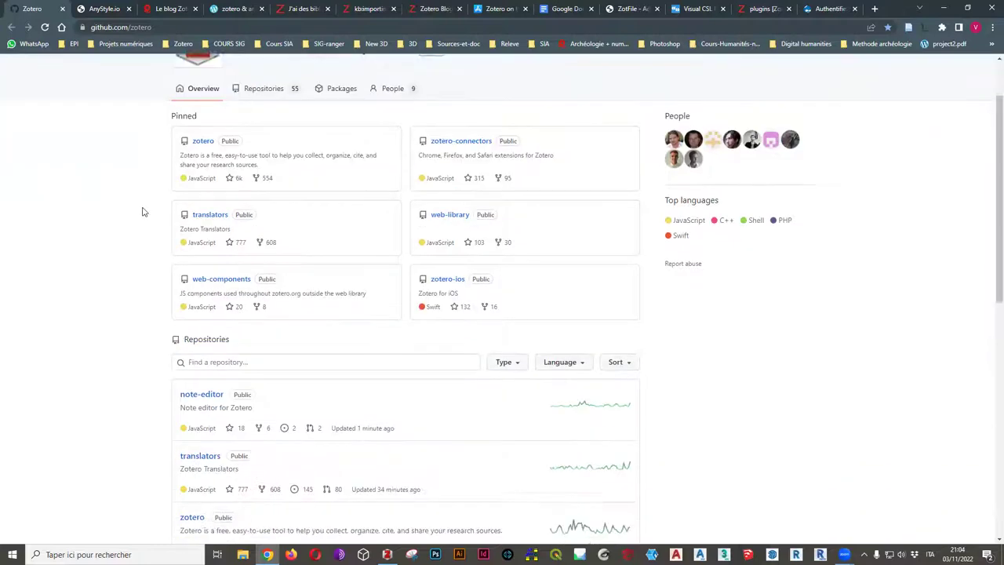
scroll(142, 212, down, 3)
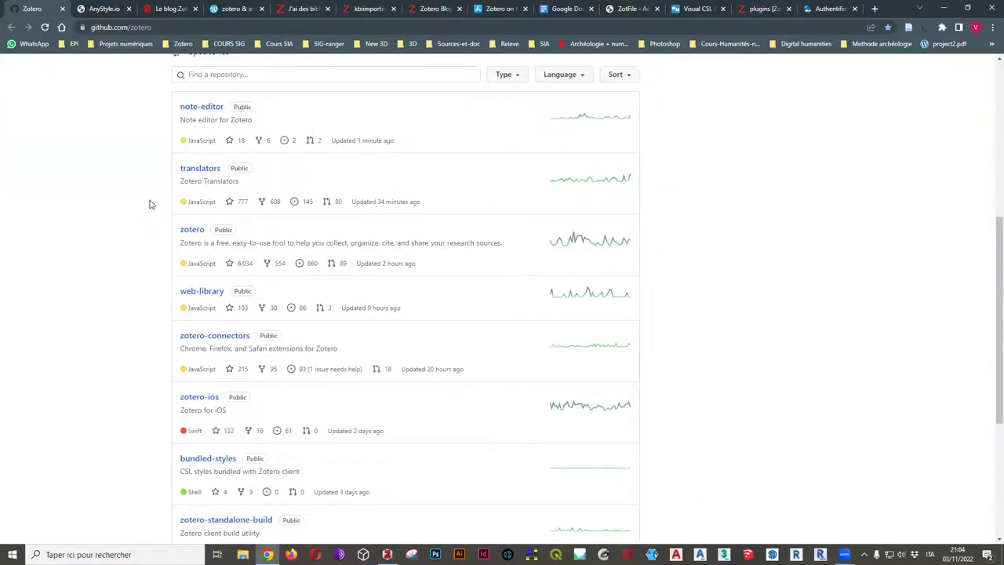
scroll(151, 204, up, 3)
scroll(151, 202, up, 2)
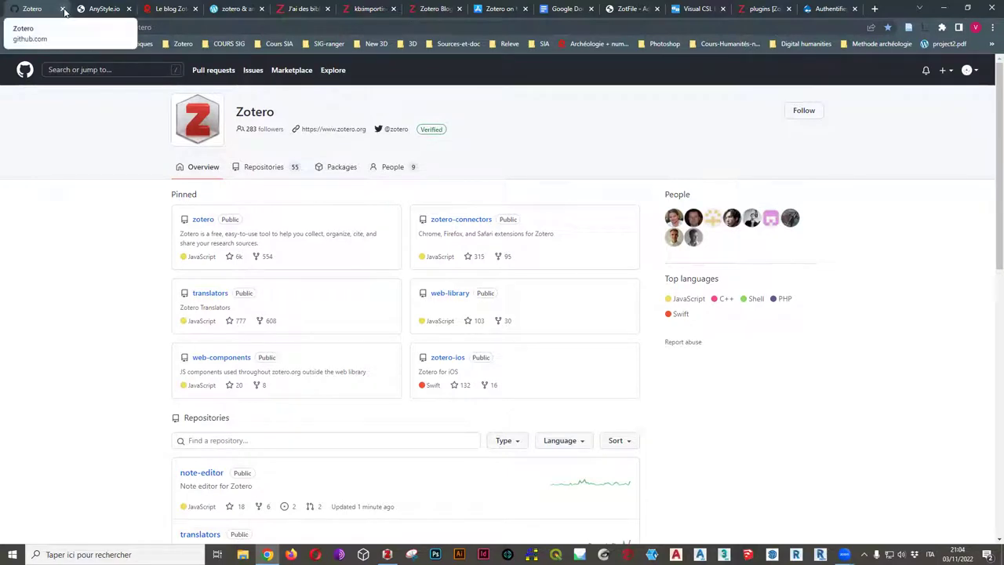
Show Le blog Zotero francophone, place its tab first and close the Zotero GitHub page
click(179, 9)
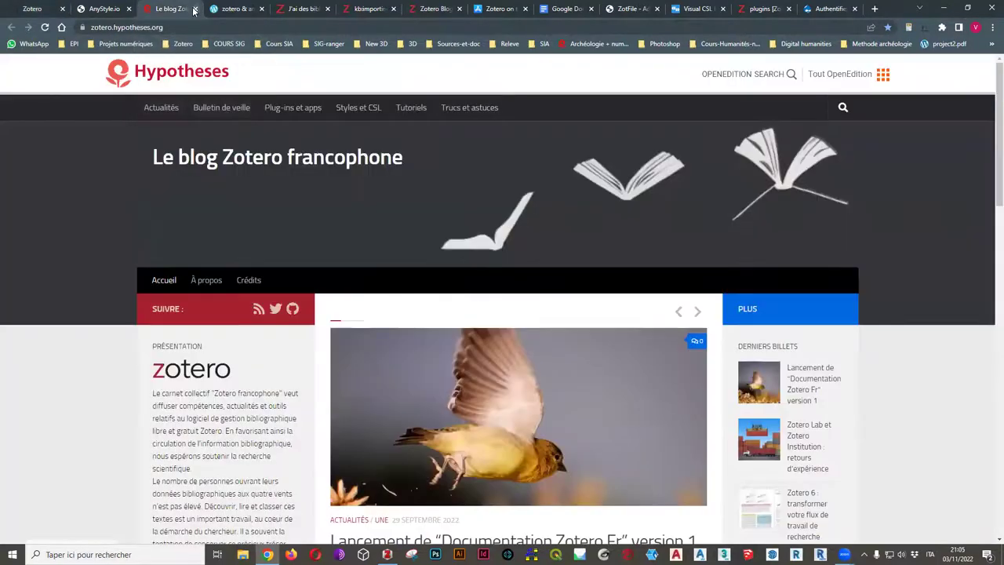
drag(185, 10, 71, 13)
click(62, 8)
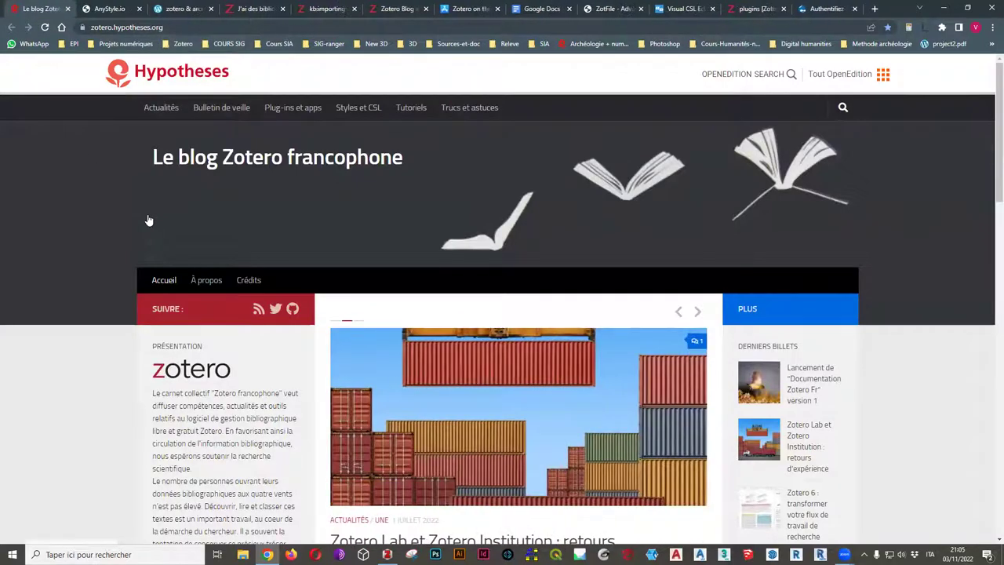
Look through the posts on Le blog Zotero francophone's home page, including the Zotero 6 and bibliographic style articles
scroll(135, 235, down, 5)
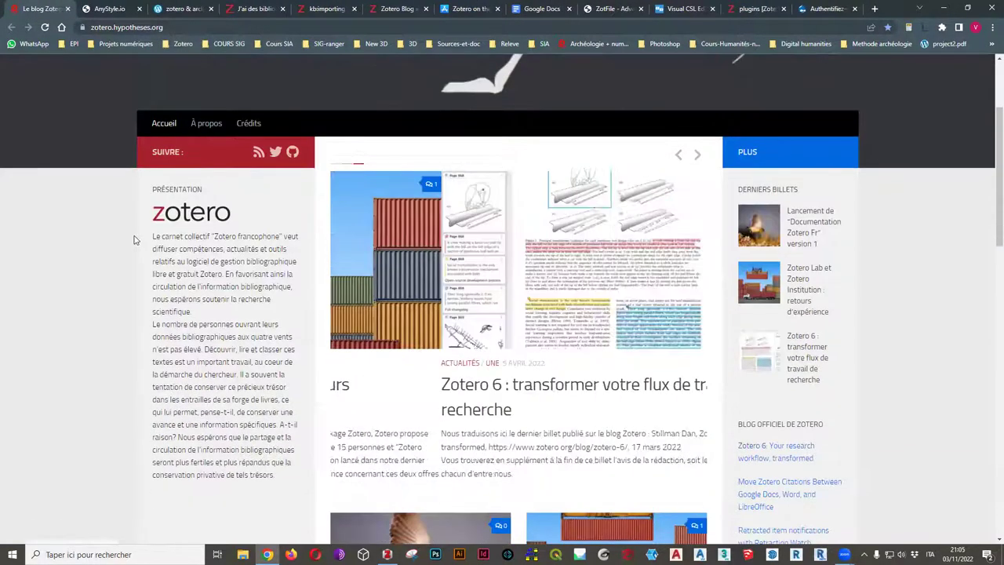
scroll(533, 235, up, 3)
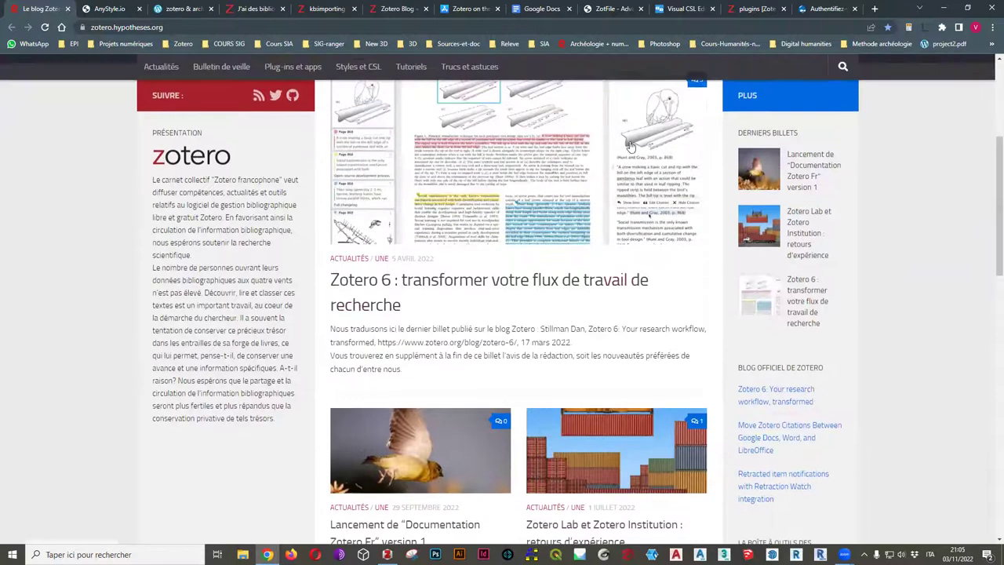
scroll(407, 353, down, 6)
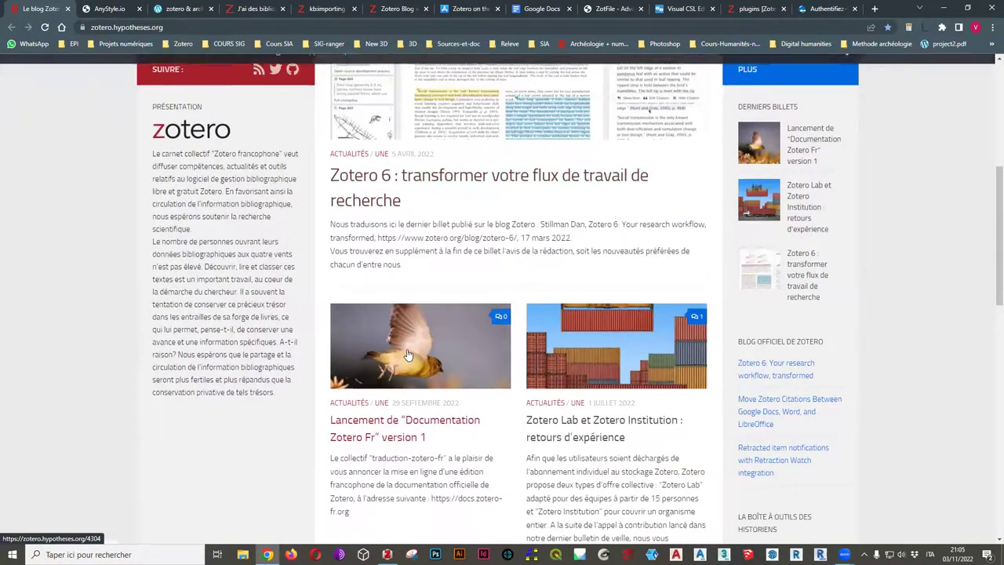
scroll(407, 348, down, 3)
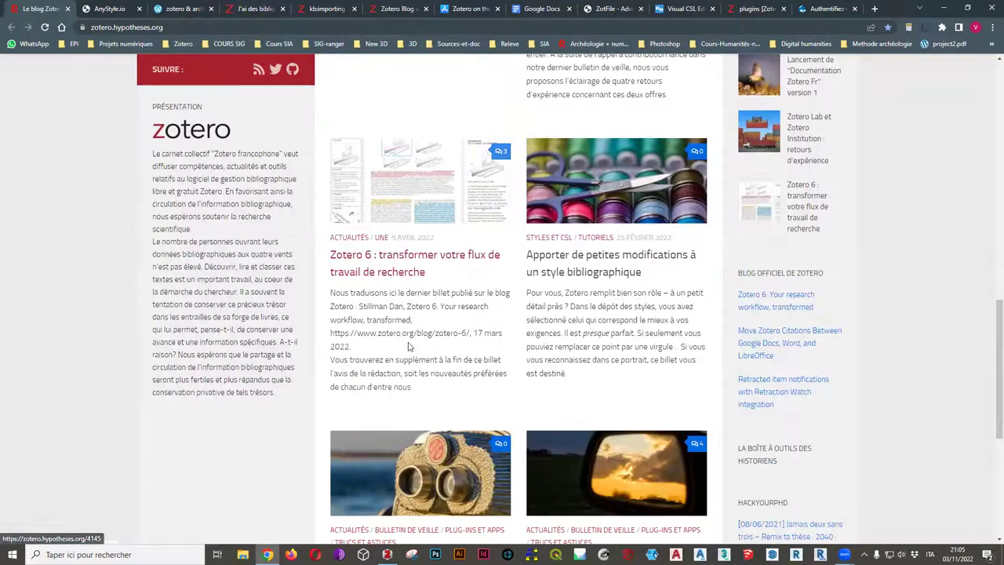
scroll(599, 299, down, 1)
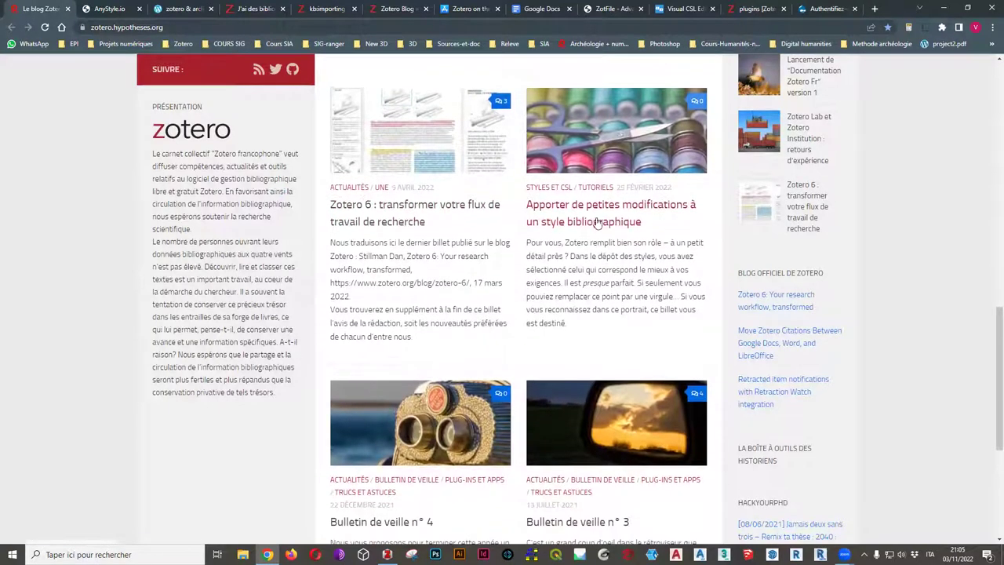
scroll(470, 361, down, 3)
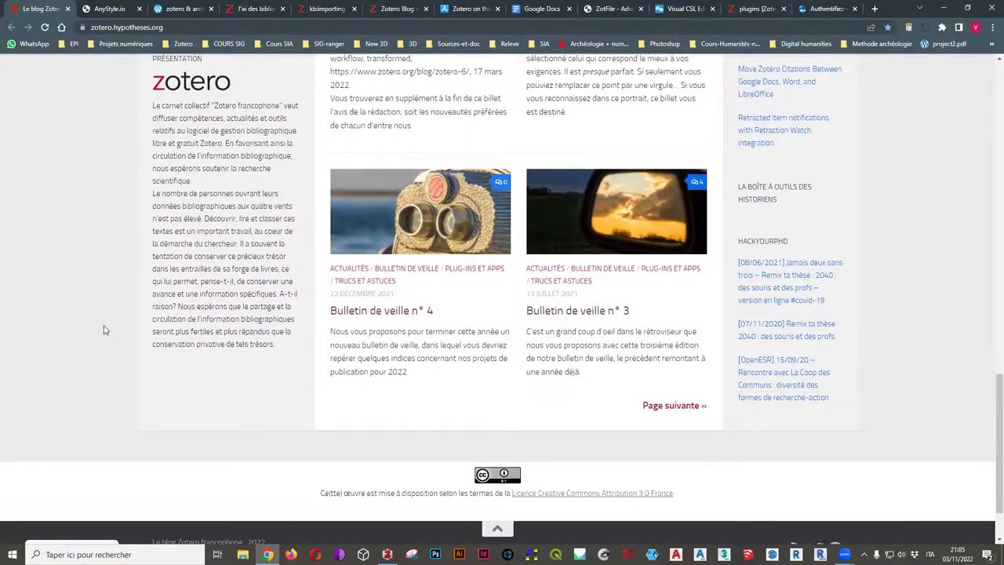
scroll(108, 325, up, 3)
scroll(107, 320, up, 8)
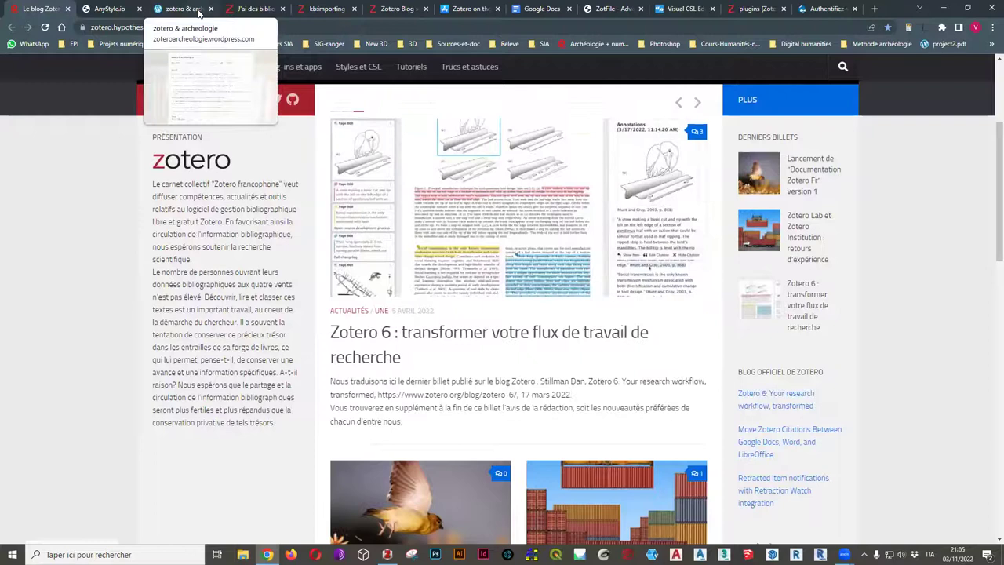
Show the zotero & archeologie site and close Le blog Zotero francophone
click(200, 12)
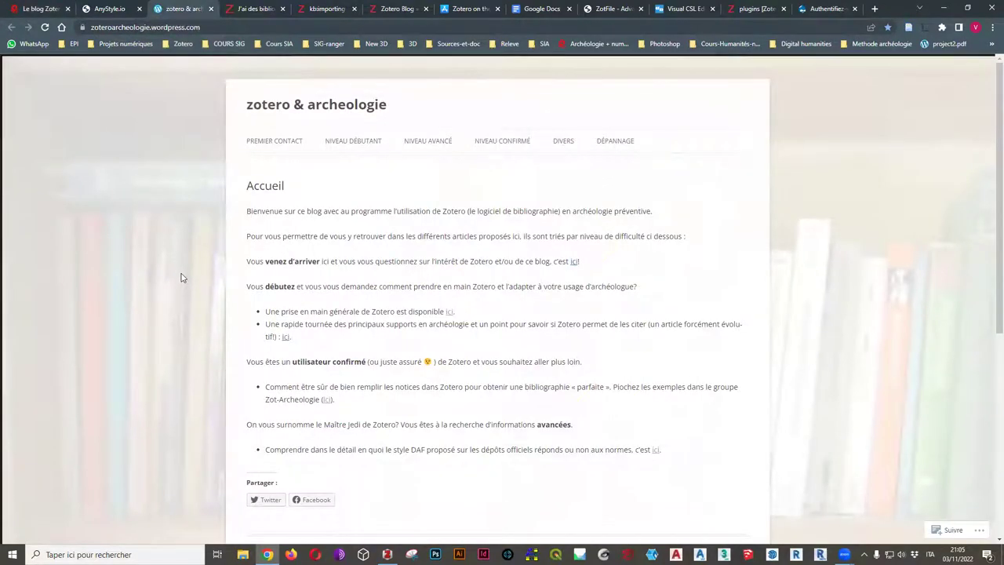
click(66, 8)
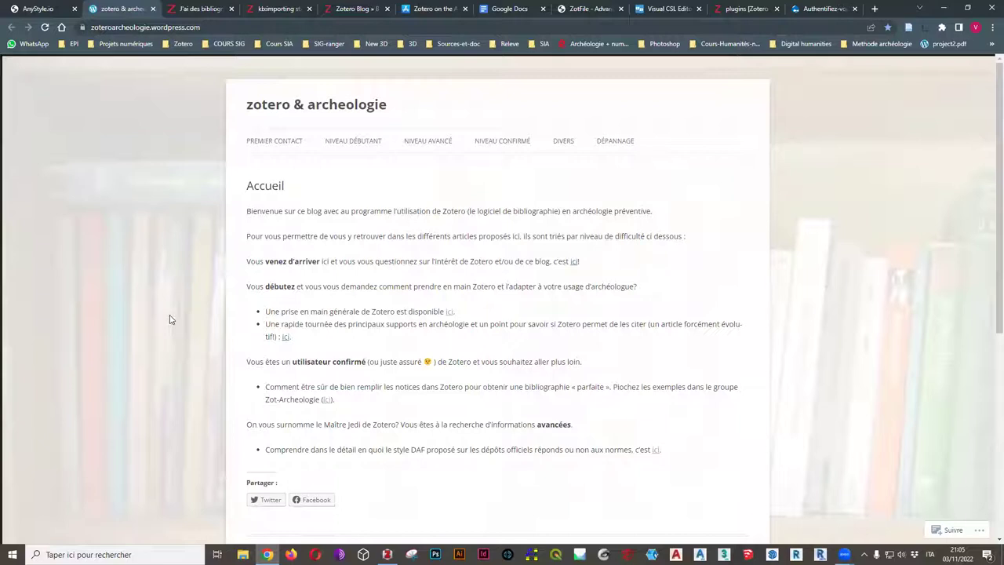
Examine the zotero & archeologie home page and its articles grouped by user level
scroll(173, 319, down, 5)
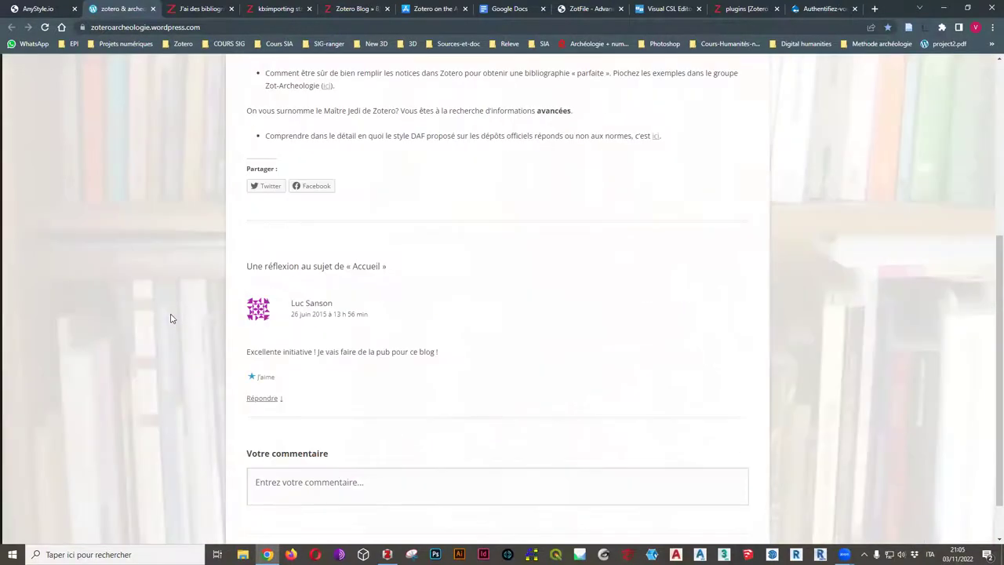
scroll(169, 319, up, 3)
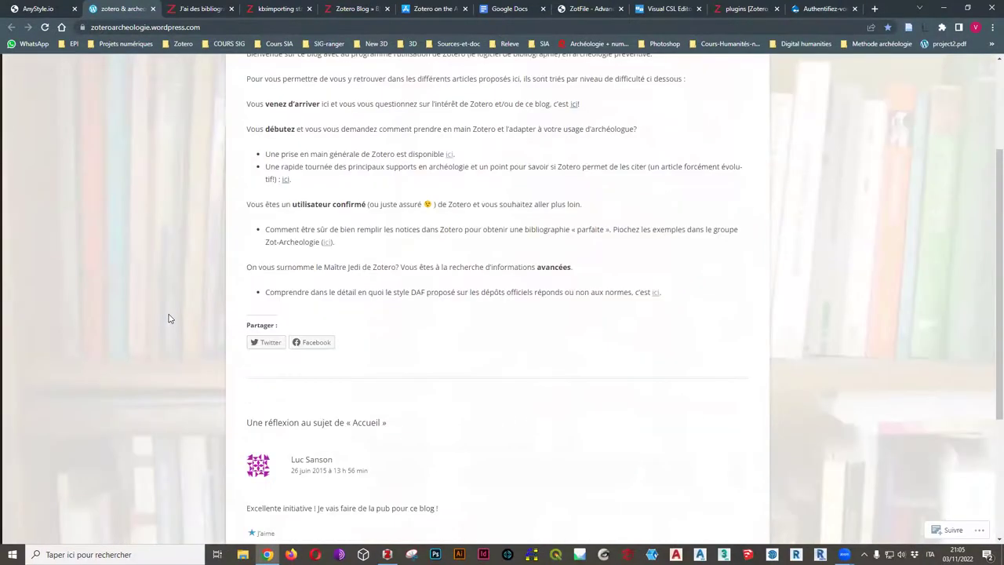
scroll(170, 319, down, 2)
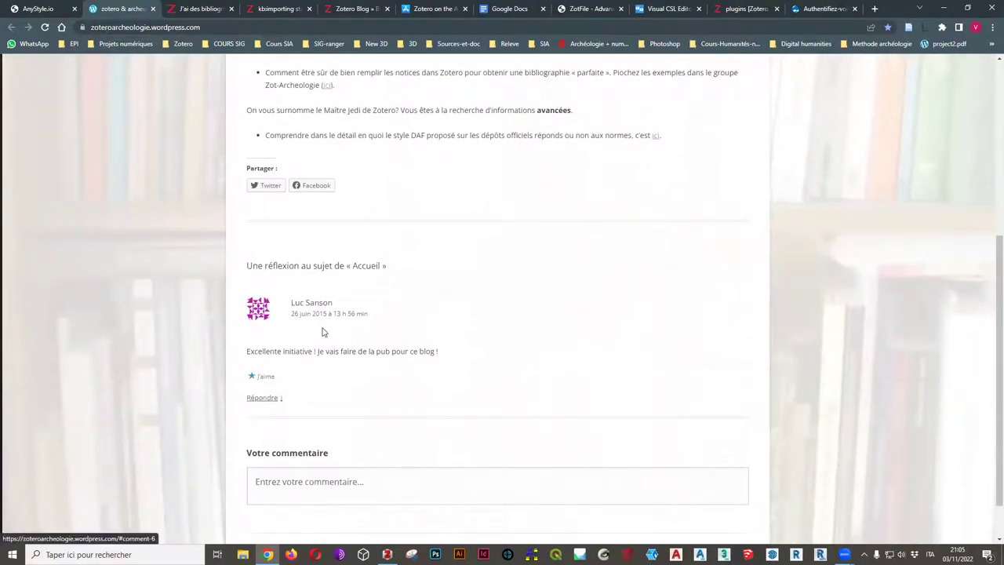
scroll(324, 330, up, 4)
scroll(331, 331, down, 5)
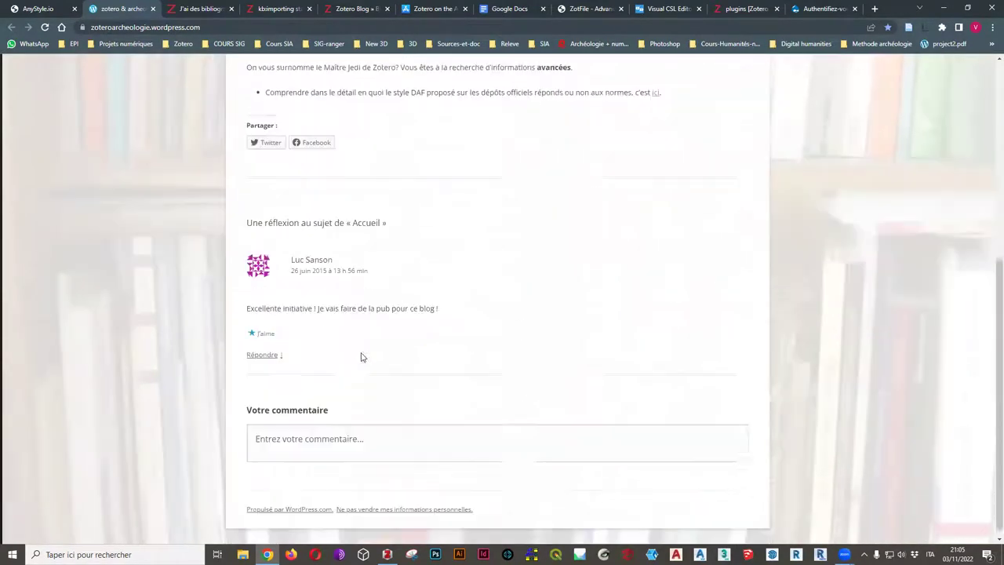
scroll(361, 354, up, 2)
scroll(389, 310, up, 3)
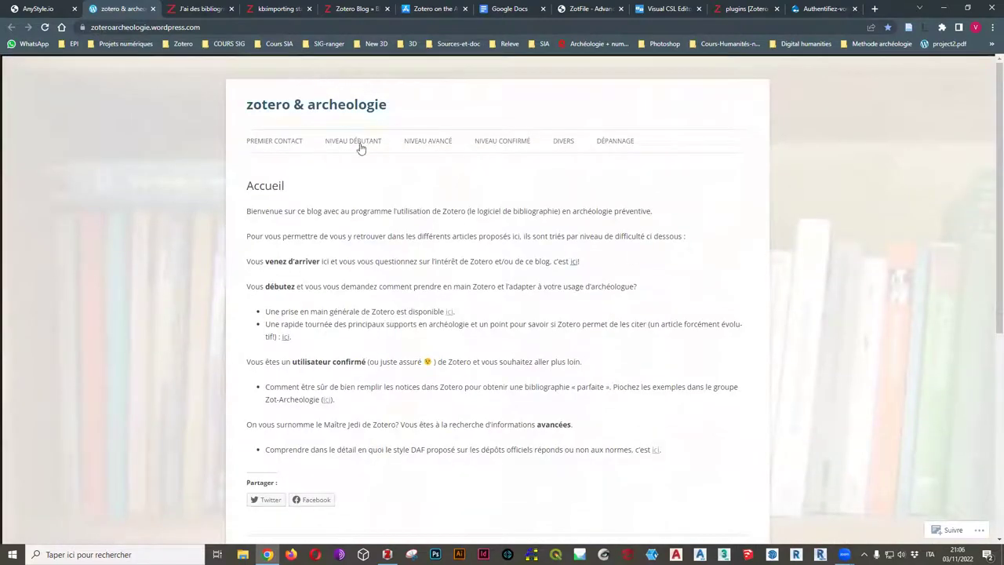
mouse_move(449, 144)
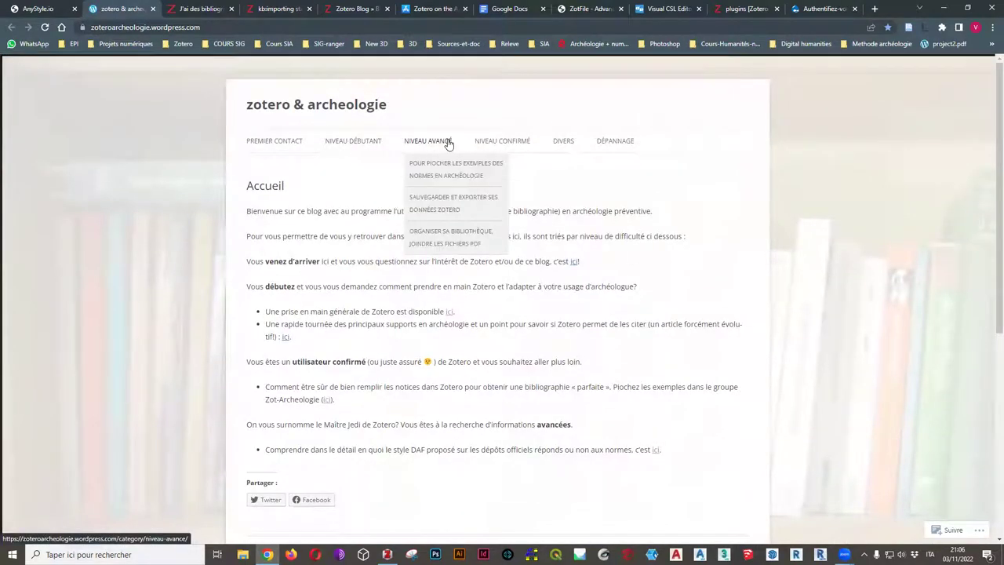
mouse_move(507, 144)
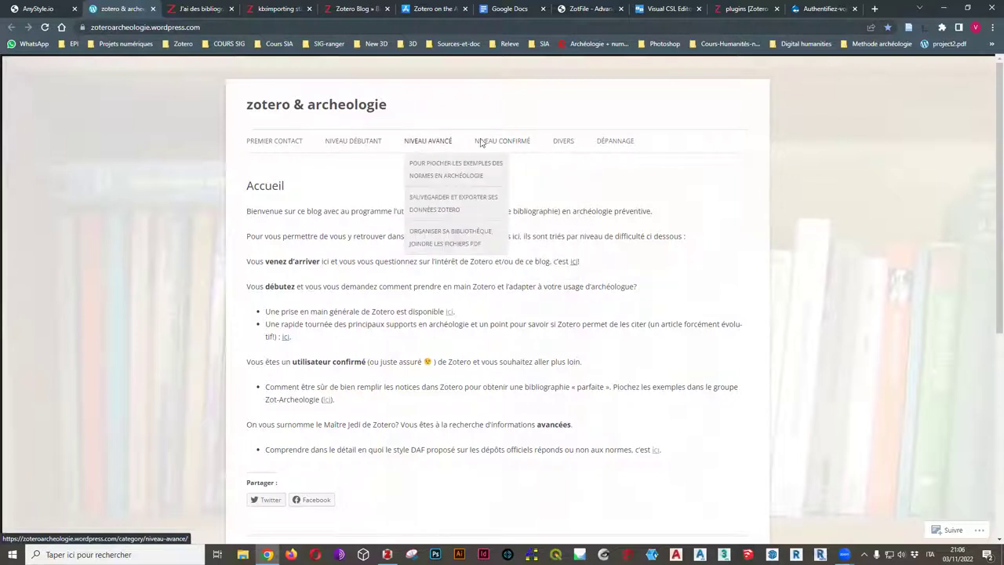
mouse_move(374, 146)
mouse_move(569, 147)
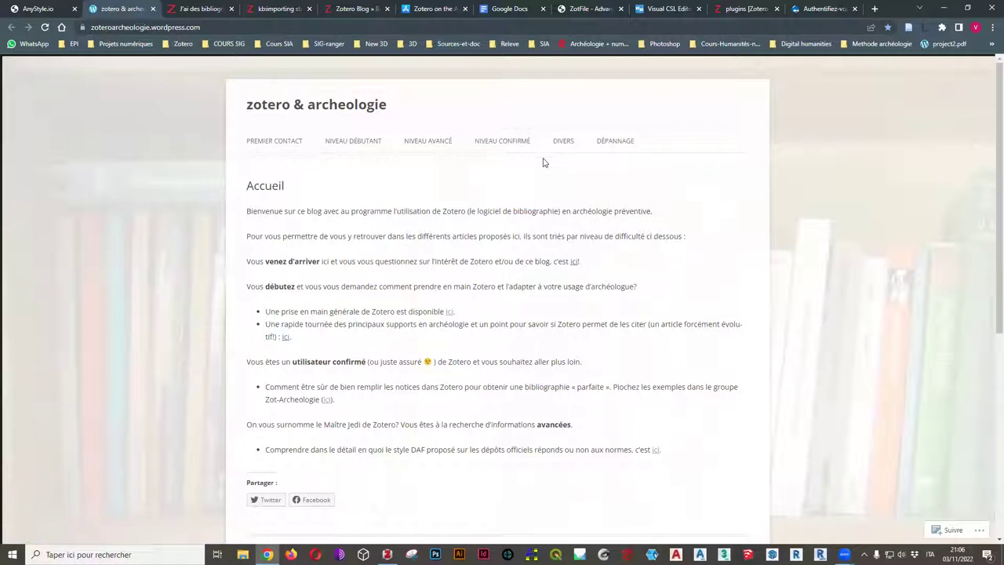
Close the zotero & archeologie, importing standardized formats and Zotero Blog tabs to reach Zotero's App Store page
click(154, 11)
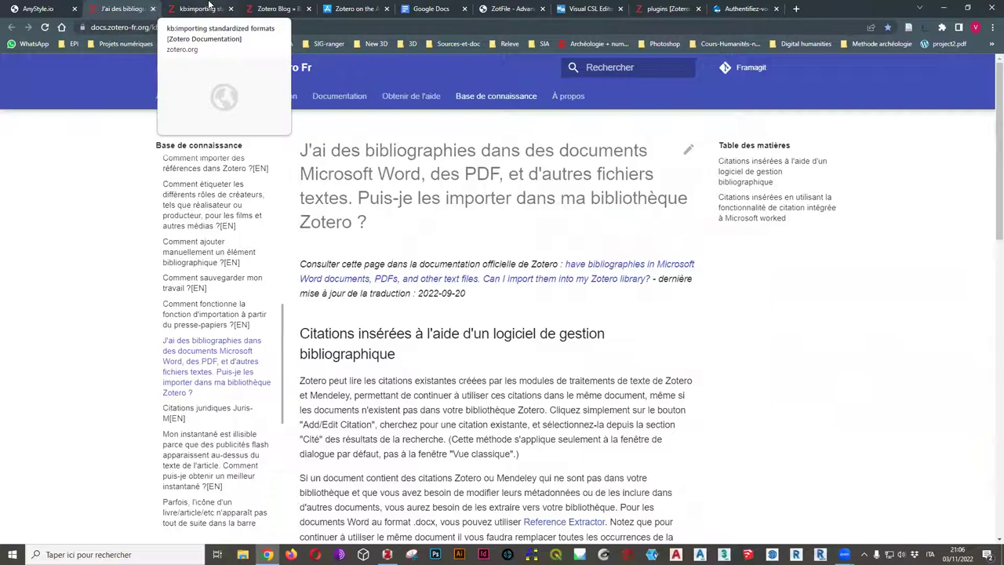
click(210, 9)
click(231, 9)
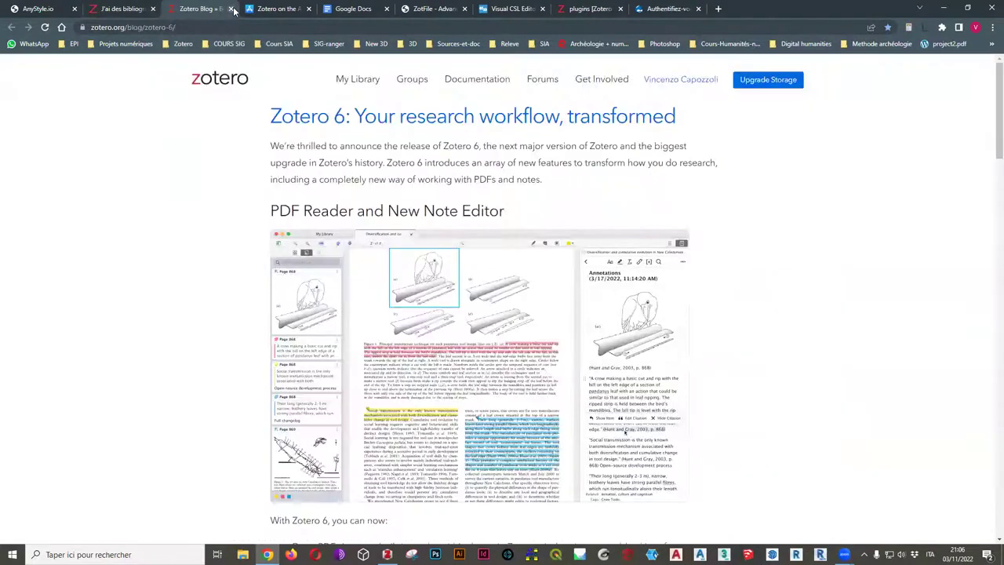
click(231, 9)
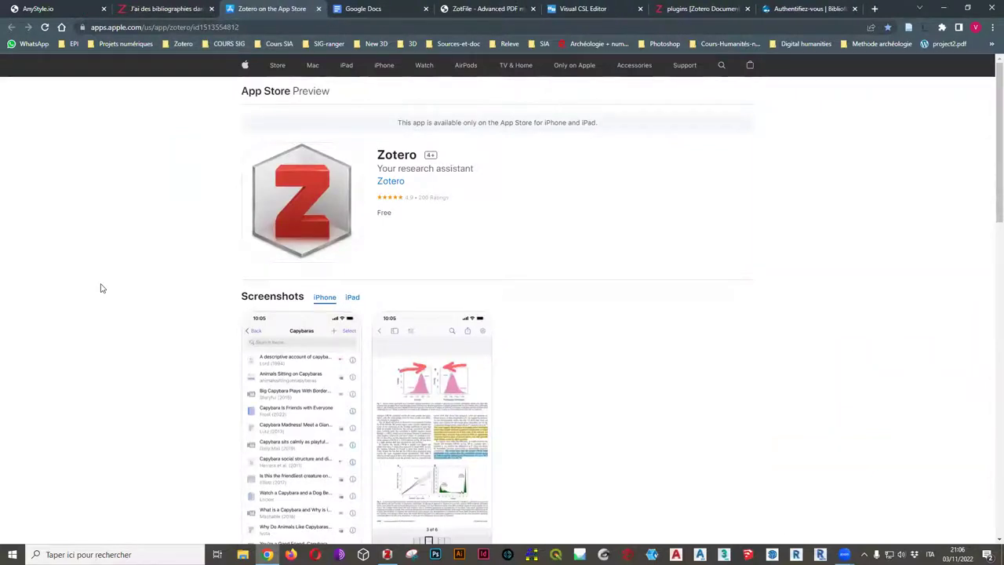
Examine the Zotero app's App Store page, including its iPhone screenshots, description and reviews
scroll(101, 288, down, 3)
scroll(100, 288, down, 3)
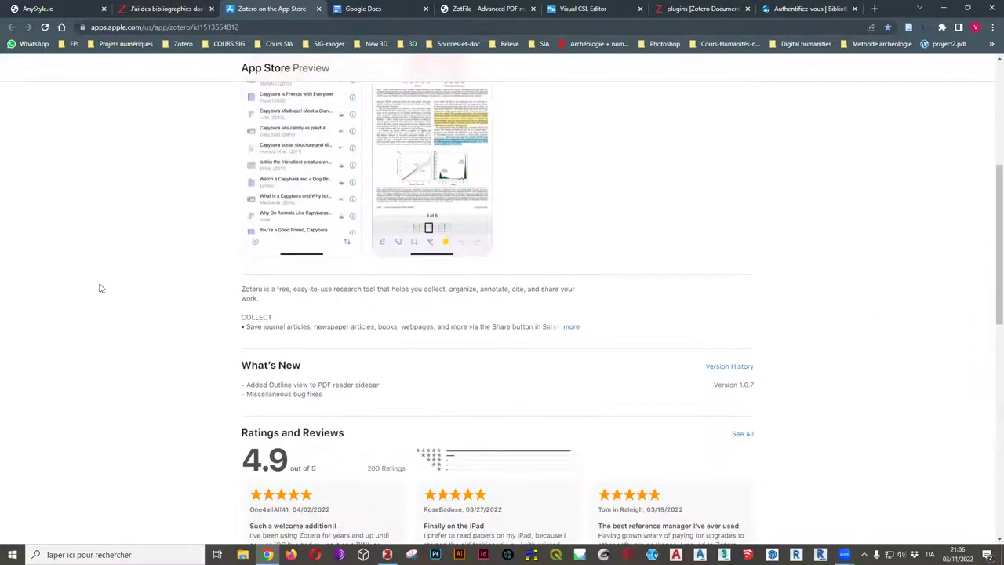
scroll(100, 288, up, 5)
scroll(100, 288, up, 1)
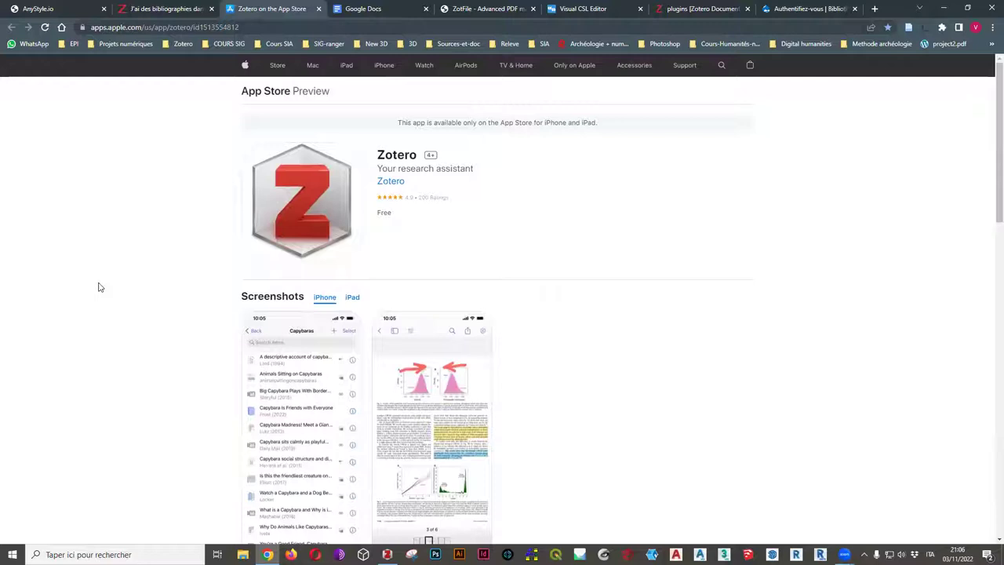
scroll(100, 287, down, 2)
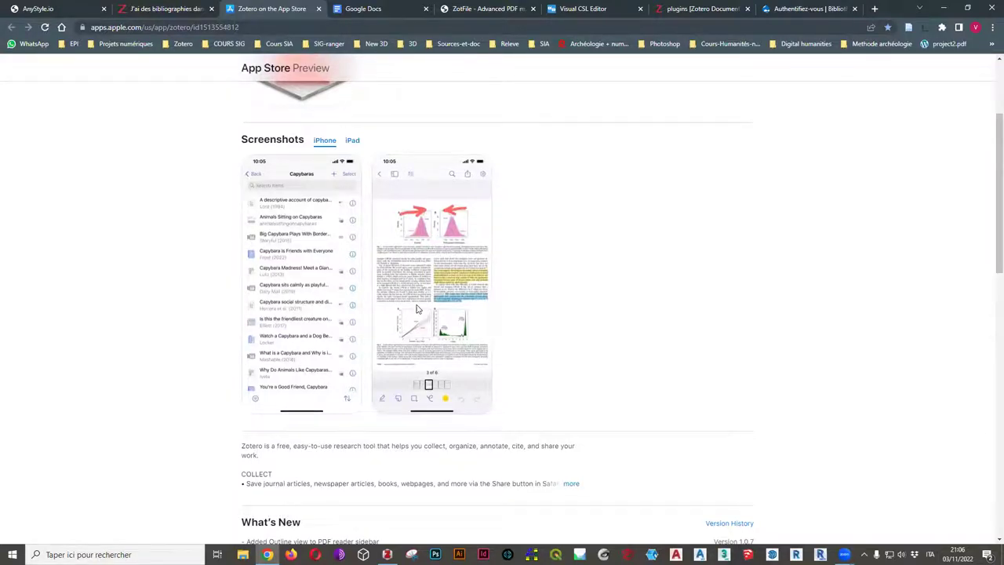
scroll(415, 310, down, 10)
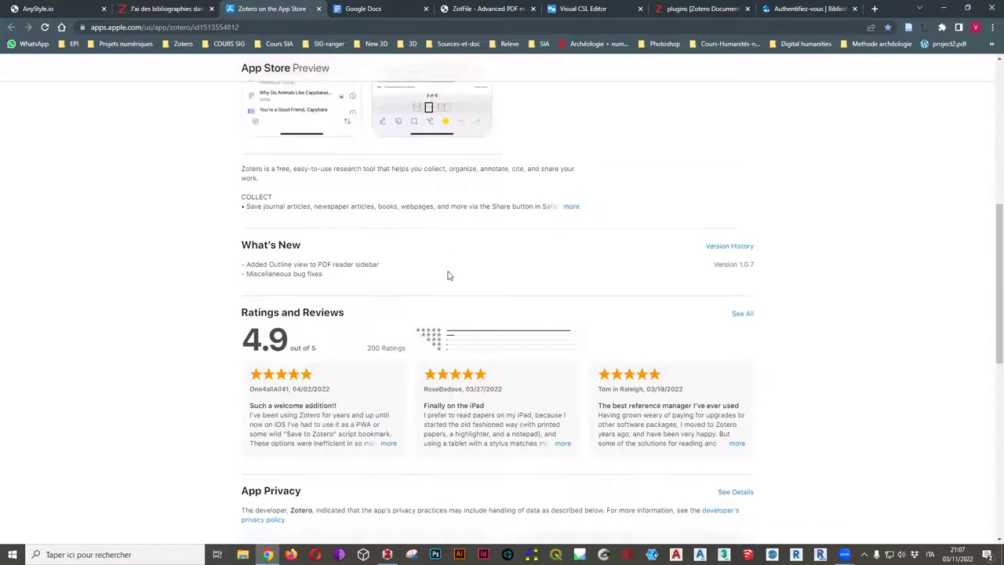
scroll(443, 284, up, 10)
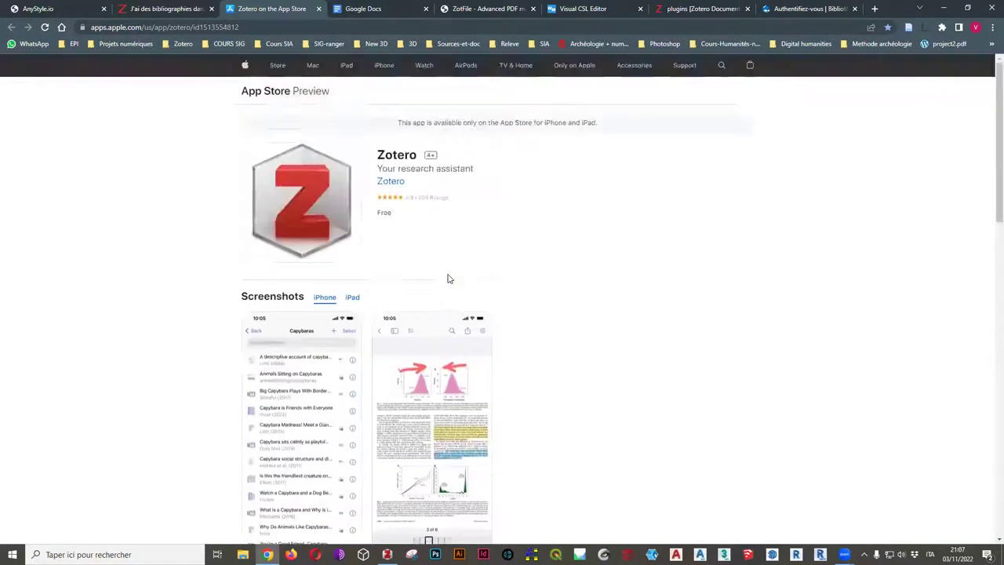
Compare the iPad and iPhone screenshots of the Zotero app and look over its description and update notes
click(352, 298)
click(326, 297)
scroll(317, 353, down, 1)
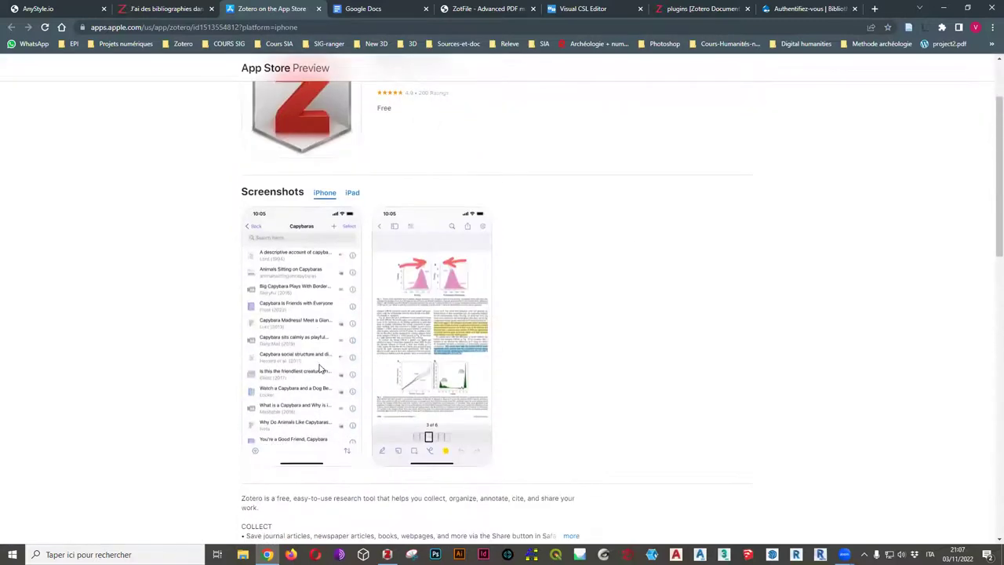
scroll(318, 367, down, 2)
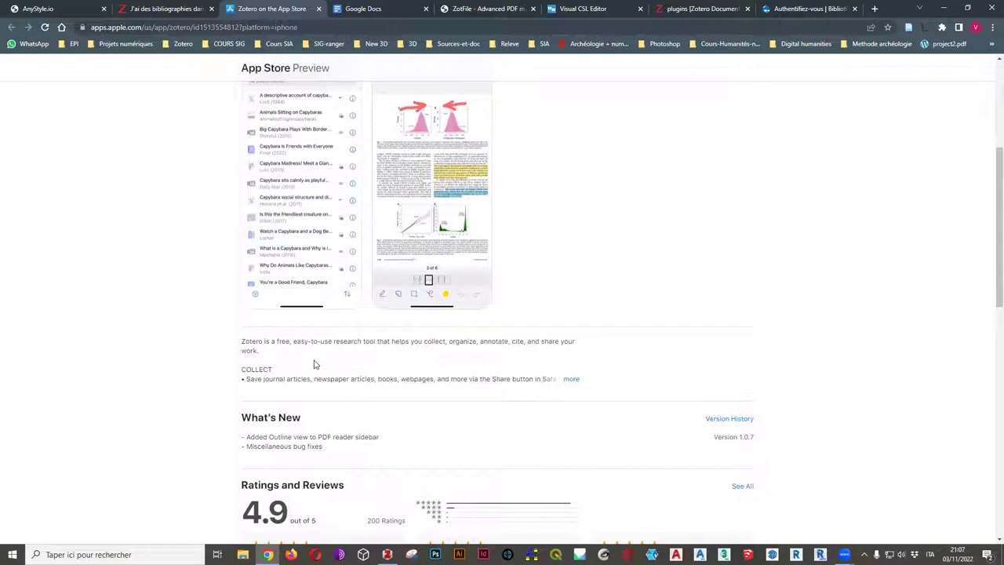
scroll(316, 357, up, 3)
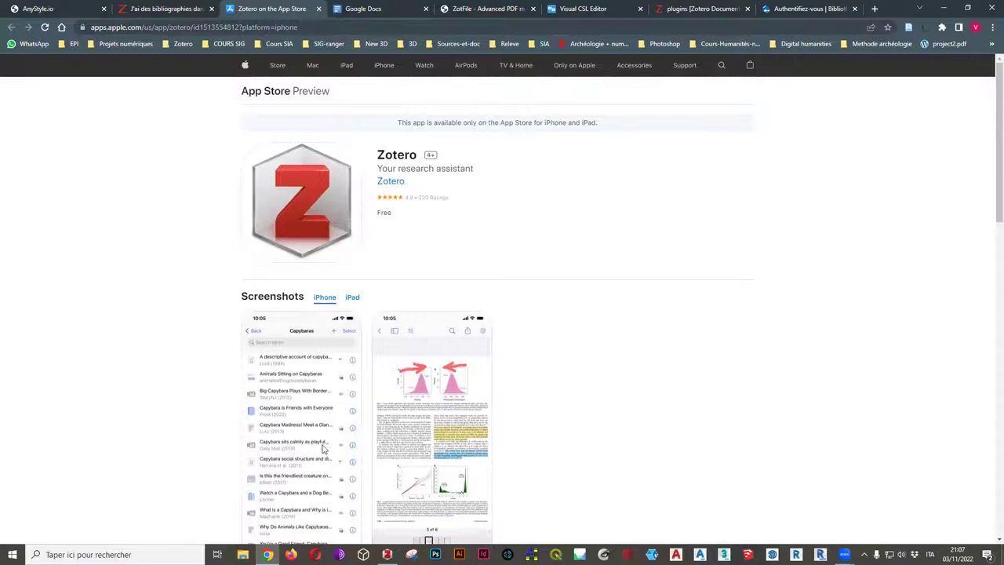
scroll(332, 396, down, 2)
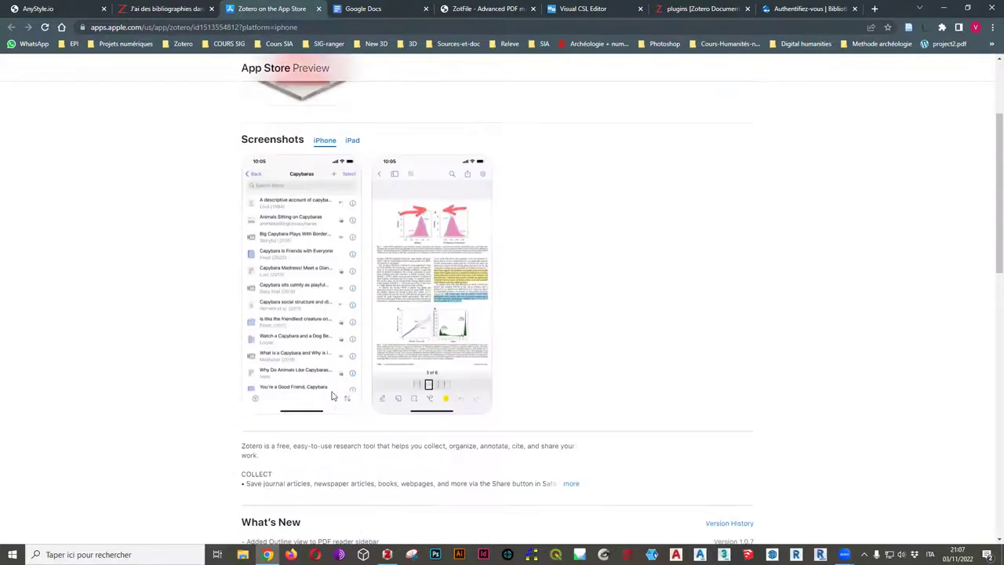
Close the App Store and Google Docs tabs and highlight the ZotFile tagline "Advanced PDF management for Zotero"
click(319, 10)
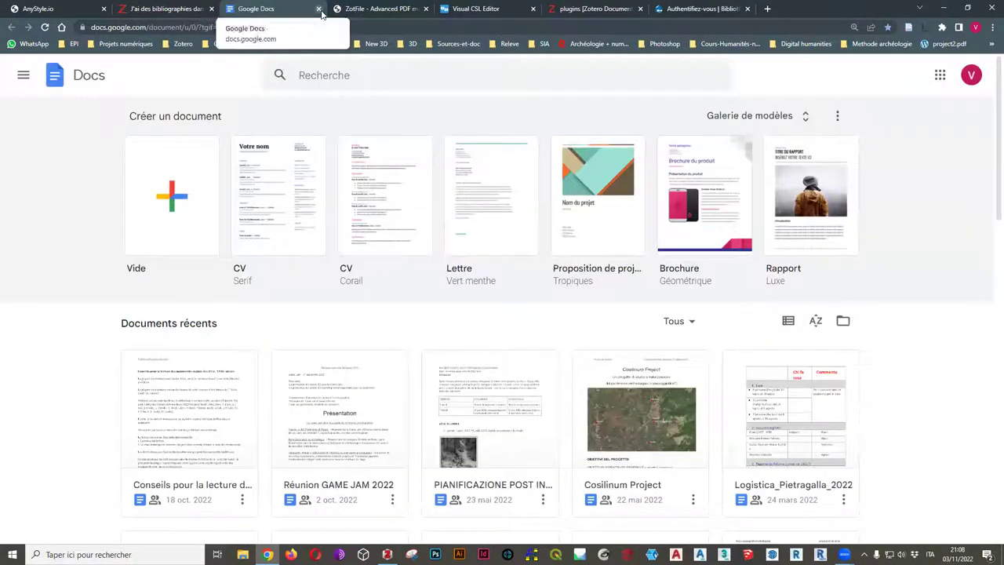
click(319, 10)
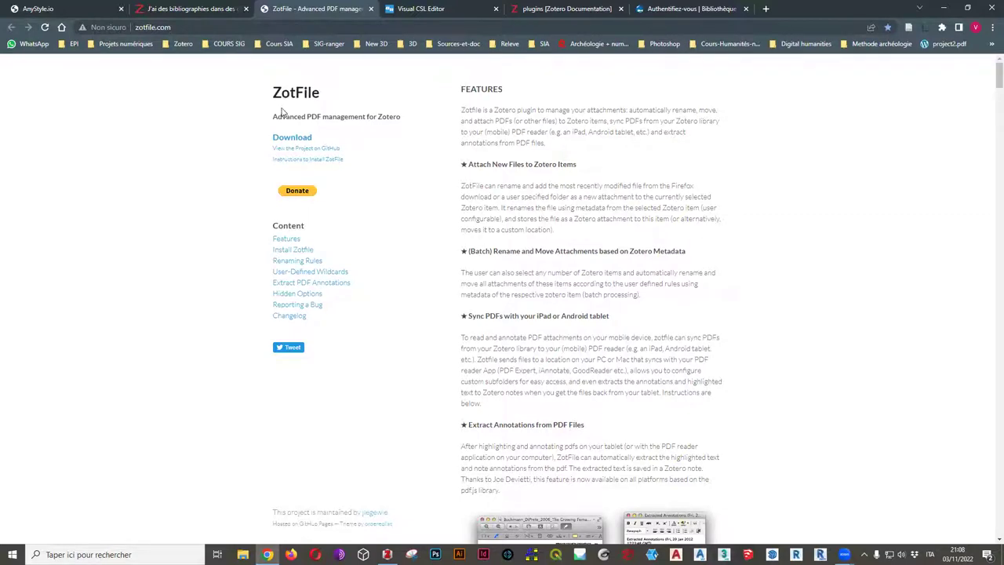
drag(273, 118, 407, 123)
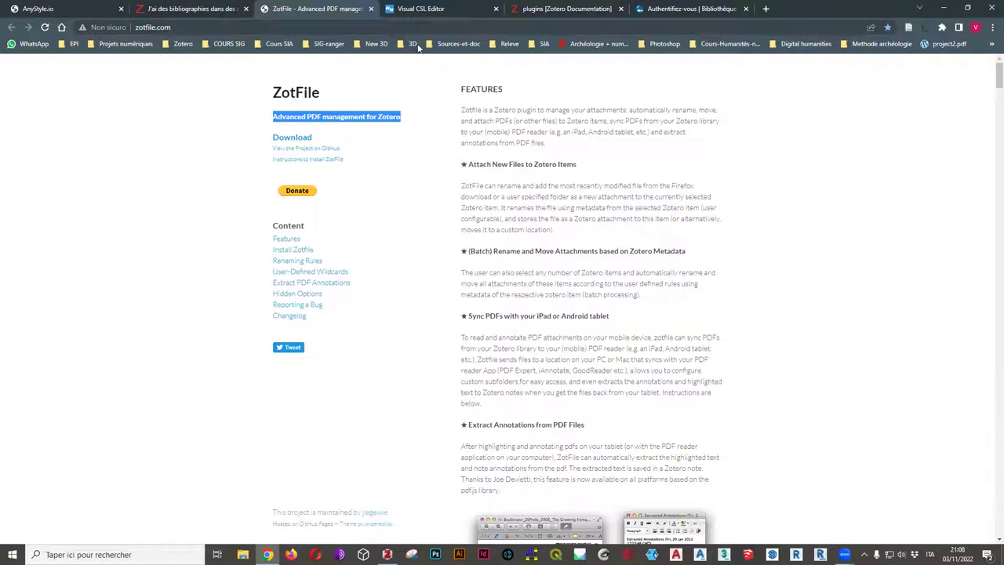
Close the ZotFile page and examine the Plugins for Zotero list down to the attachment management, reports and interface tools sections
click(372, 10)
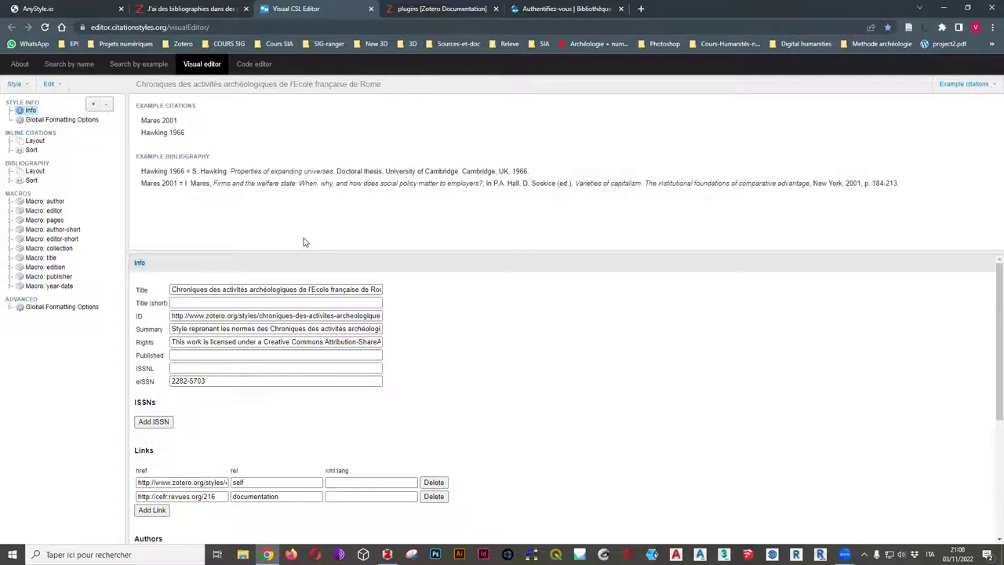
click(446, 9)
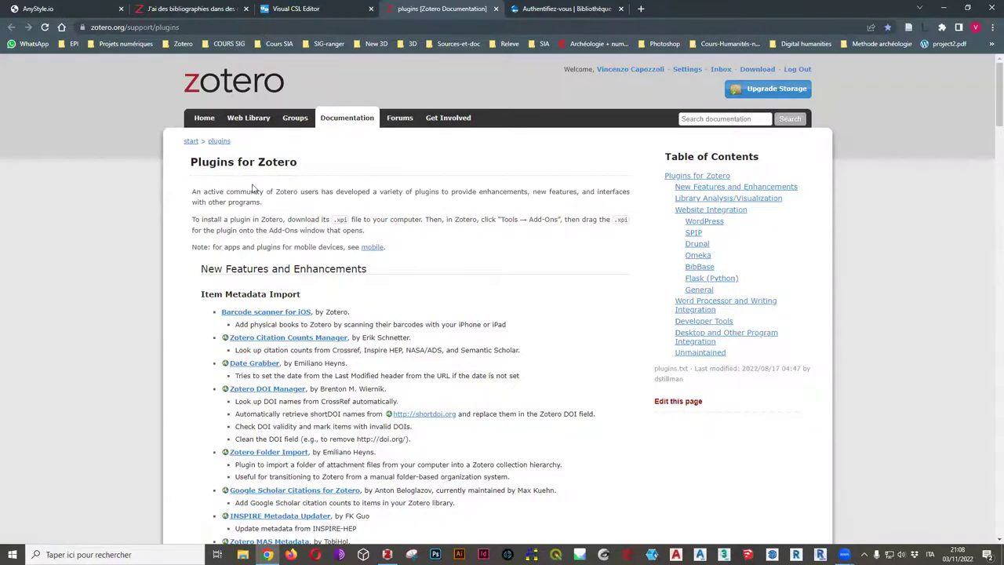
scroll(201, 264, down, 2)
scroll(276, 311, down, 3)
scroll(276, 311, up, 4)
scroll(280, 315, down, 4)
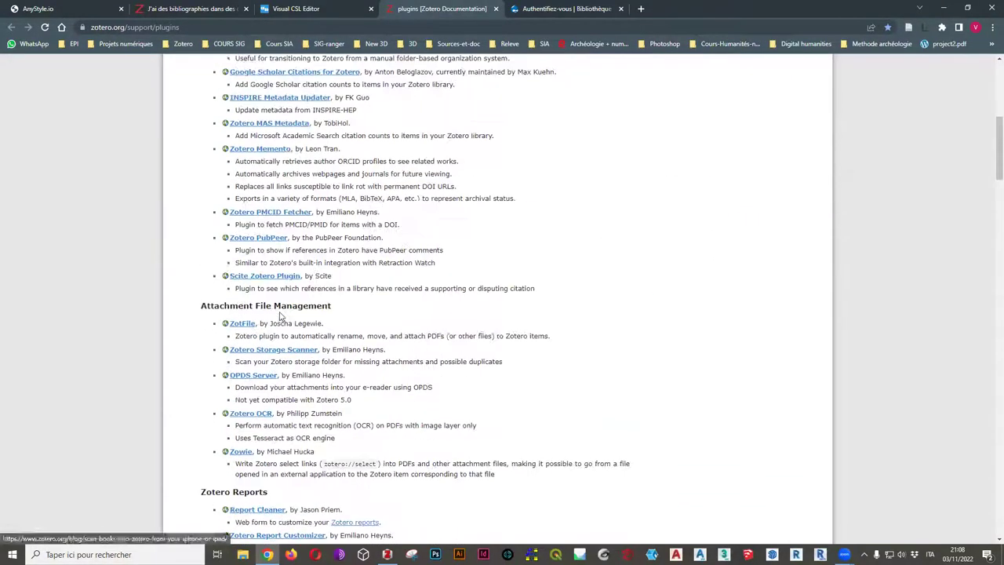
scroll(280, 316, down, 2)
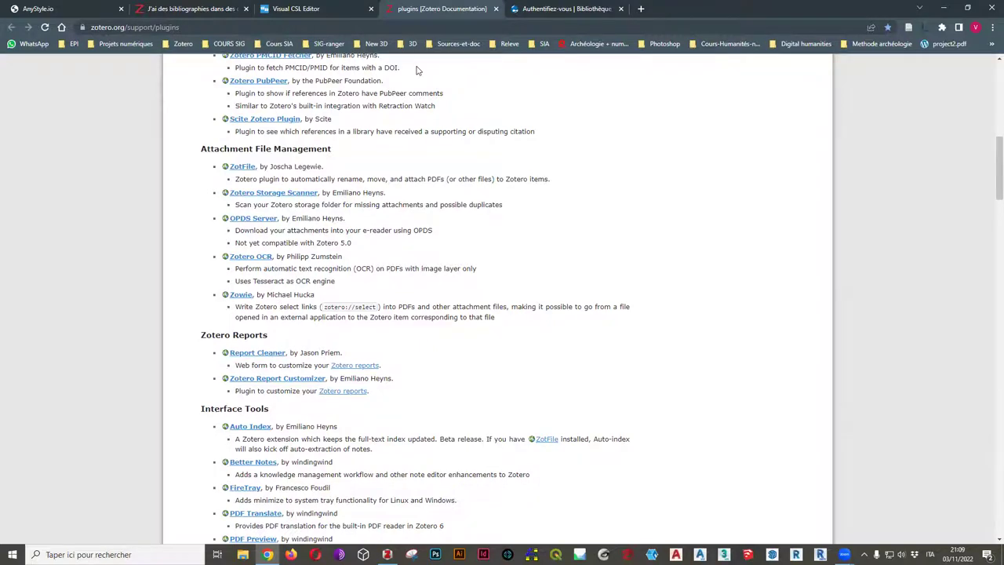
Close the plugins and library login tabs and look over the style information in the Visual CSL Editor
key(ctrl+w)
click(496, 8)
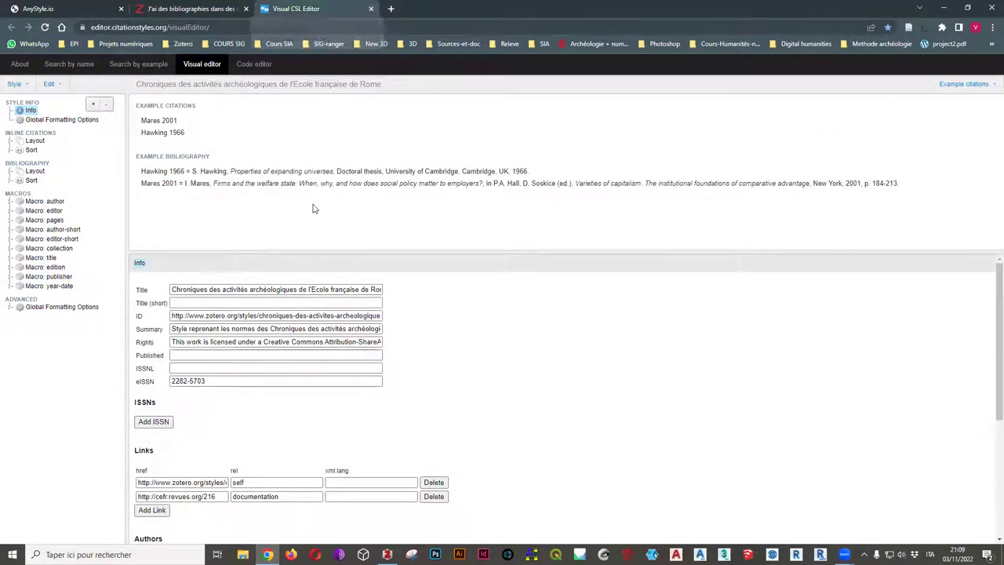
click(102, 29)
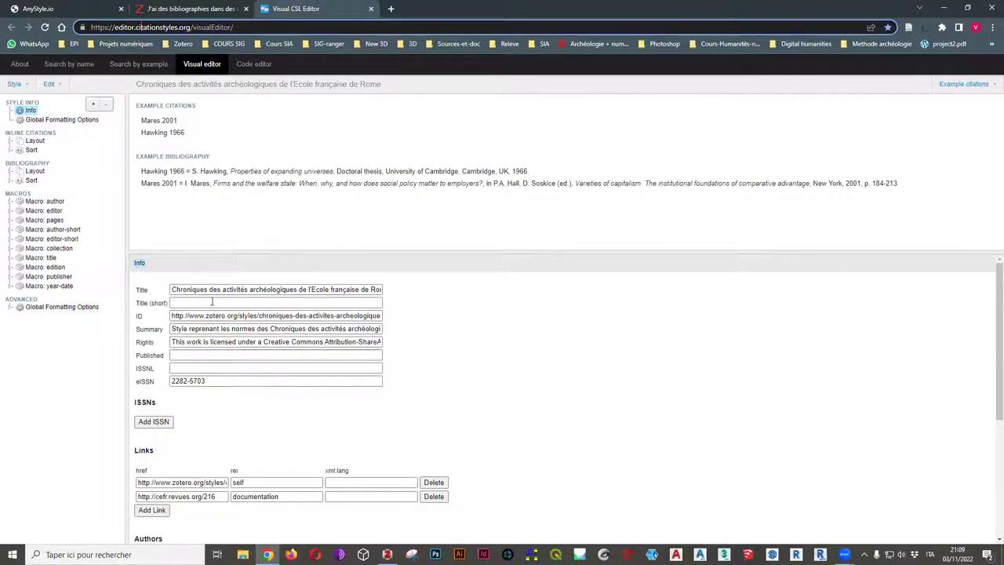
scroll(291, 340, down, 3)
scroll(294, 341, up, 3)
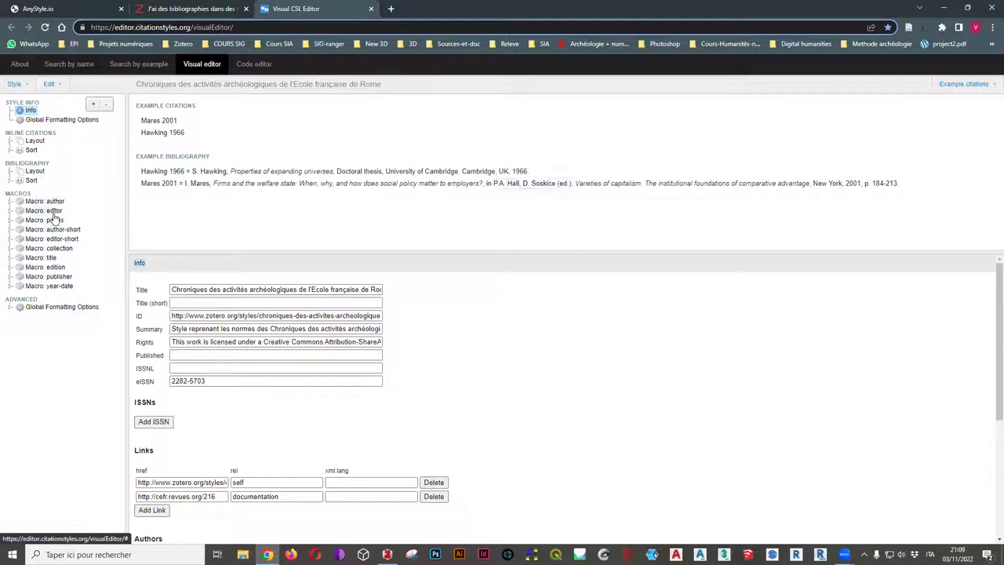
Inspect the style's bibliography layout and its sort keys for author, issued and title
click(36, 172)
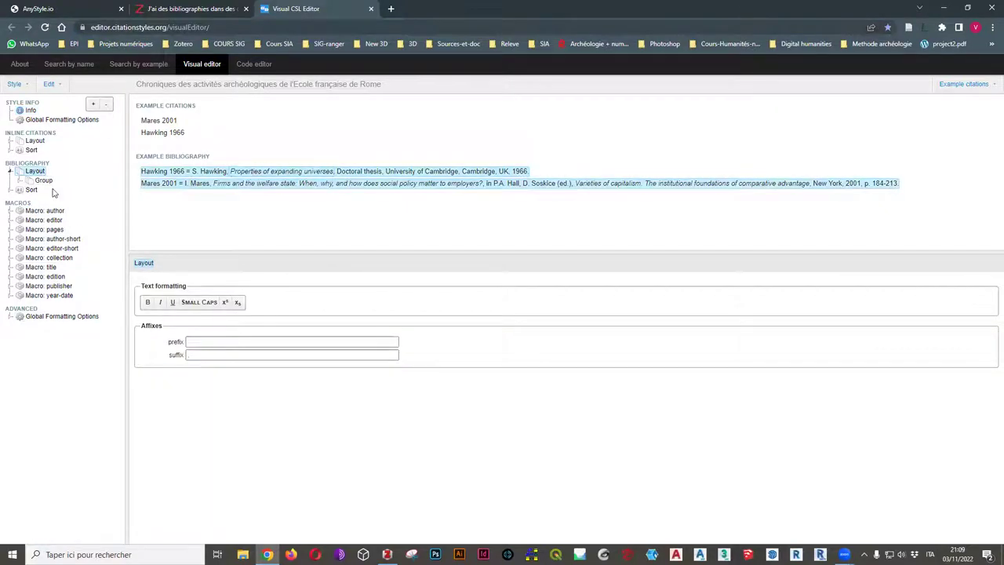
click(32, 191)
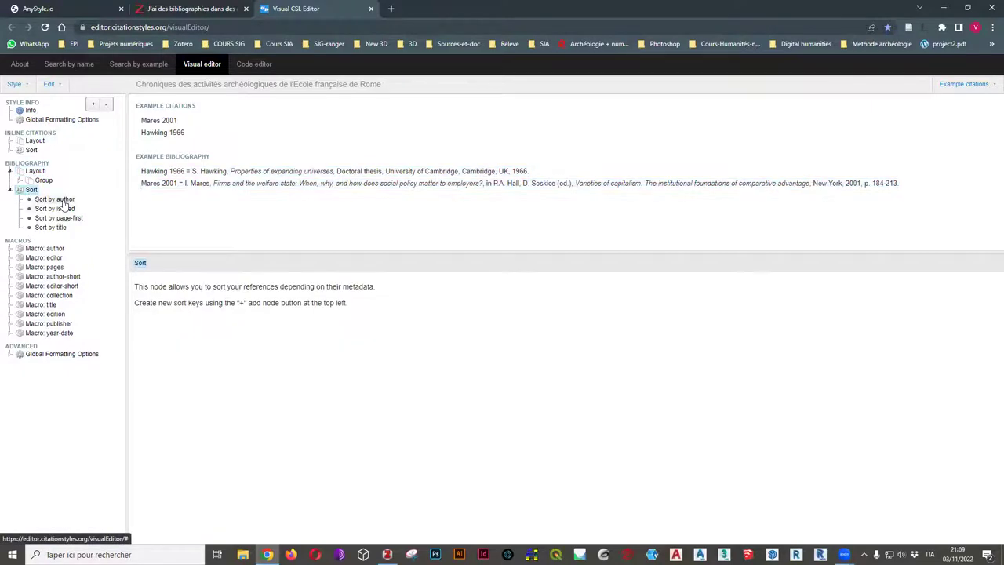
click(63, 201)
click(62, 210)
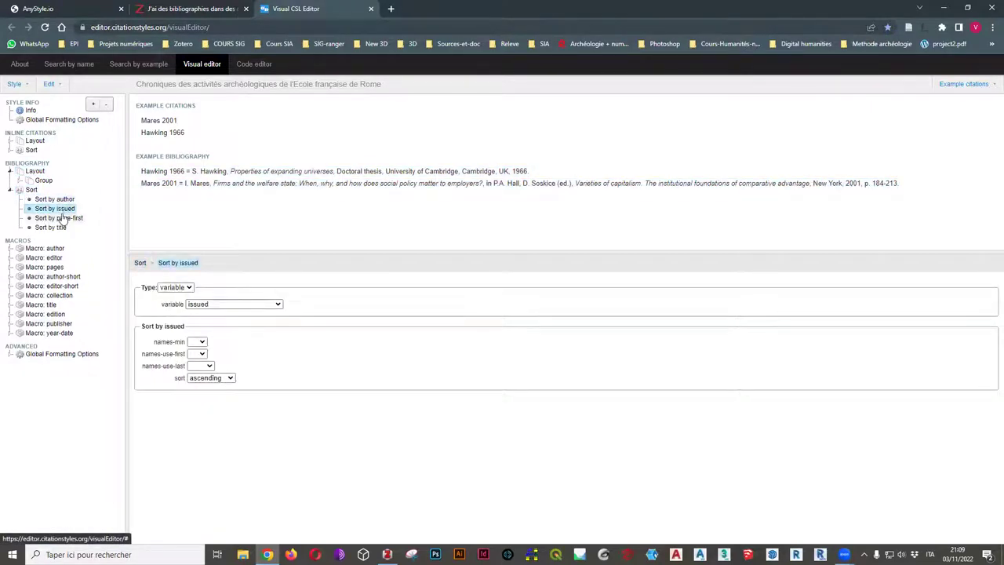
click(60, 227)
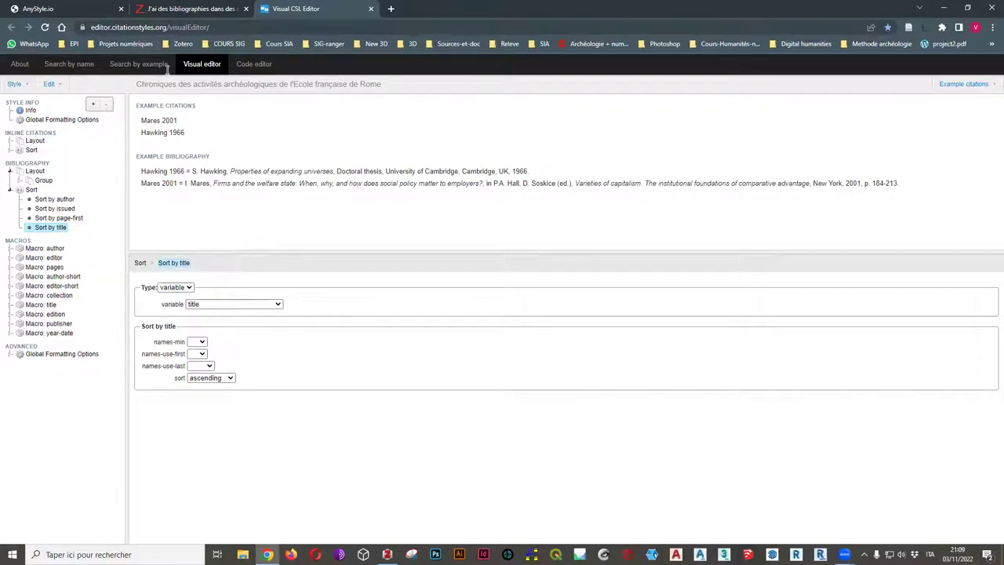
Show the CSL style search by name and examine the list of popular citation styles
click(72, 69)
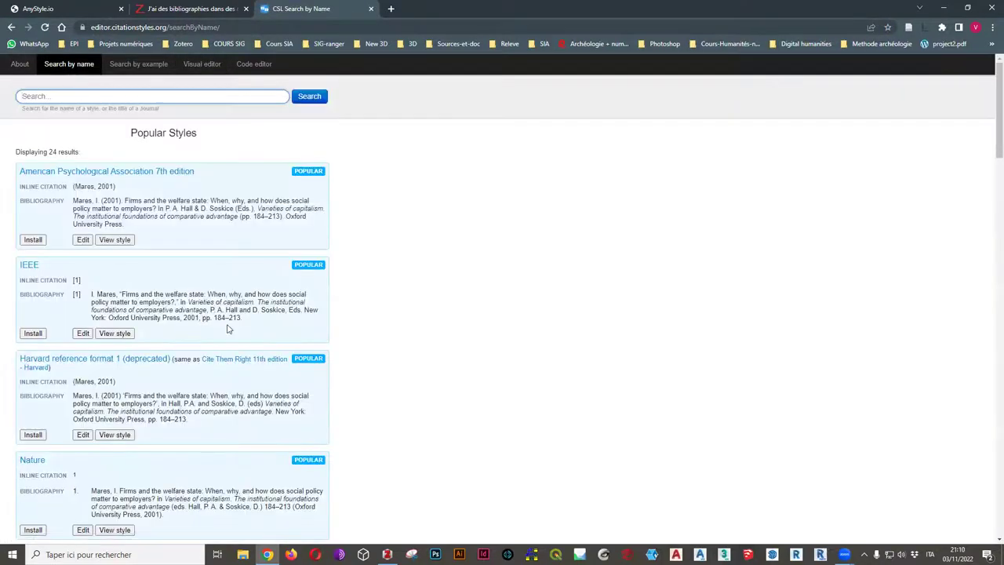
scroll(979, 141, down, 4)
scroll(636, 296, up, 4)
scroll(232, 214, down, 15)
scroll(231, 215, down, 3)
scroll(232, 214, up, 16)
scroll(233, 214, up, 2)
Close the CSL editor and "J'ai des bibliographies" tabs and examine AnyStyle's parsing area and documentation, highlighting how references are split into segments
click(371, 9)
click(246, 8)
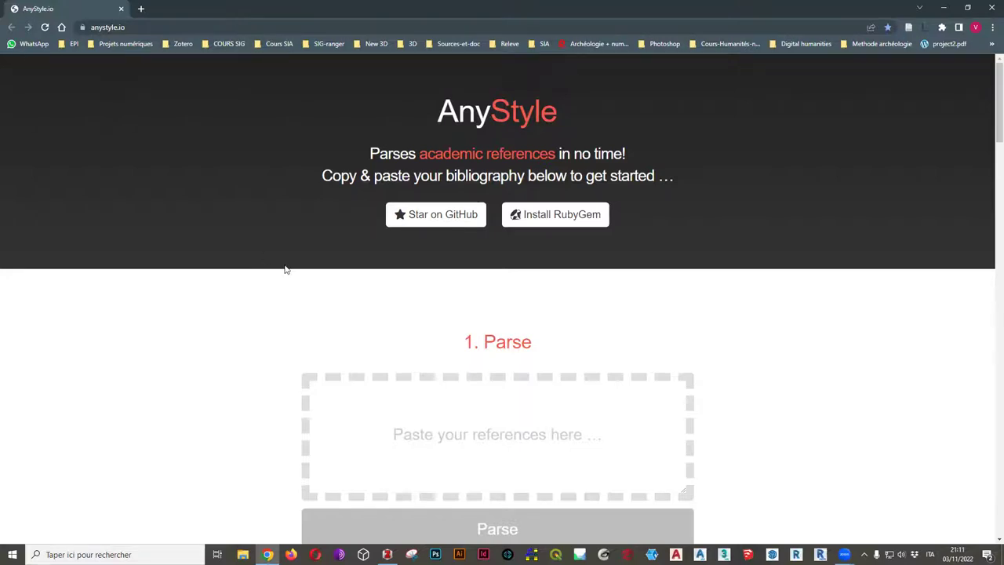
scroll(285, 269, down, 5)
scroll(287, 258, up, 1)
scroll(296, 252, down, 7)
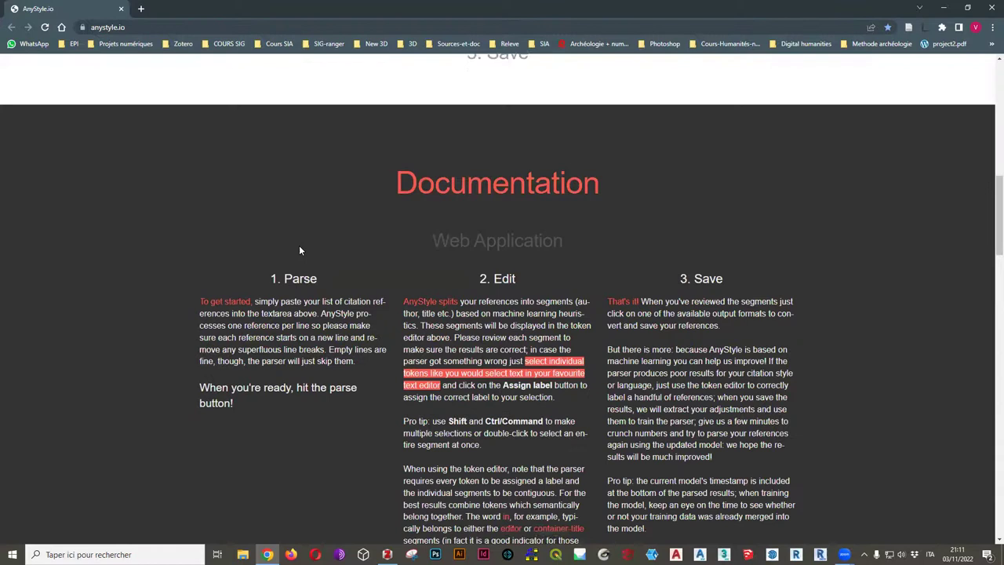
scroll(409, 200, up, 1)
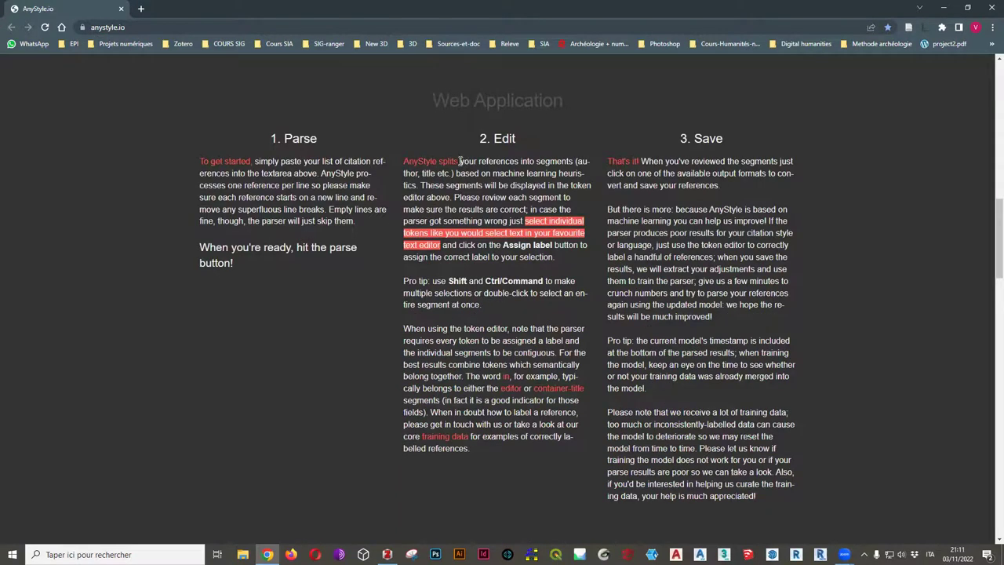
drag(403, 163, 482, 198)
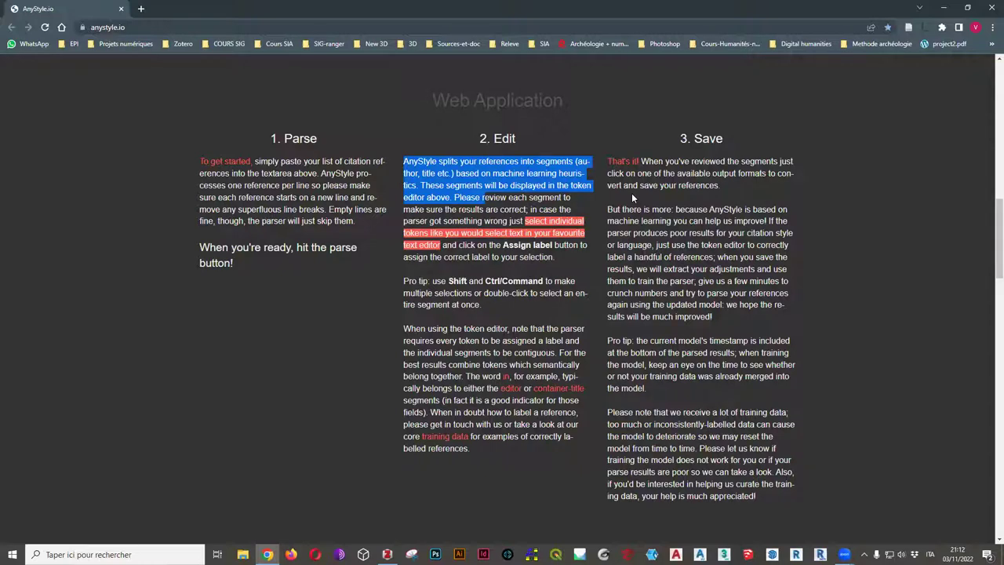
scroll(612, 218, up, 5)
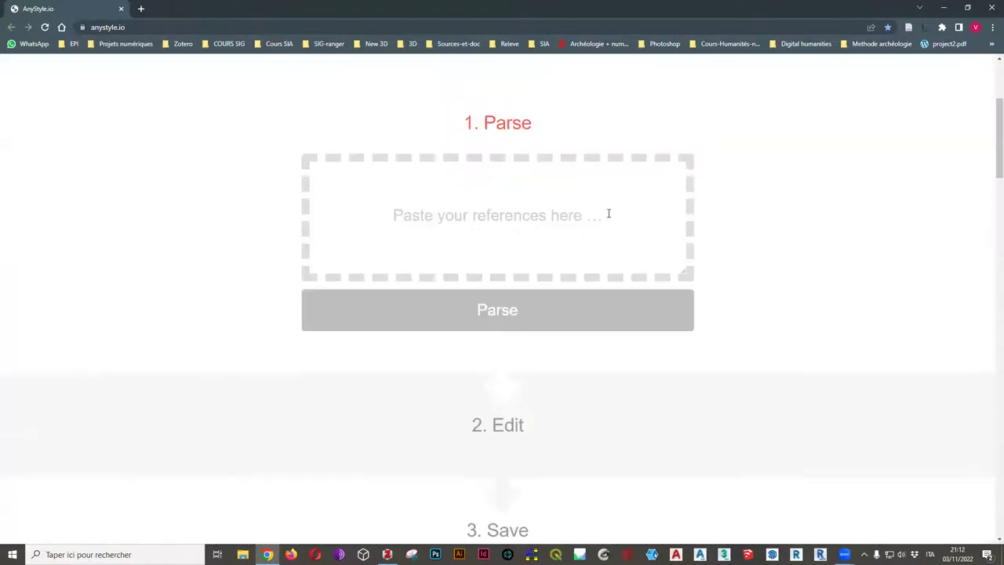
scroll(608, 214, up, 3)
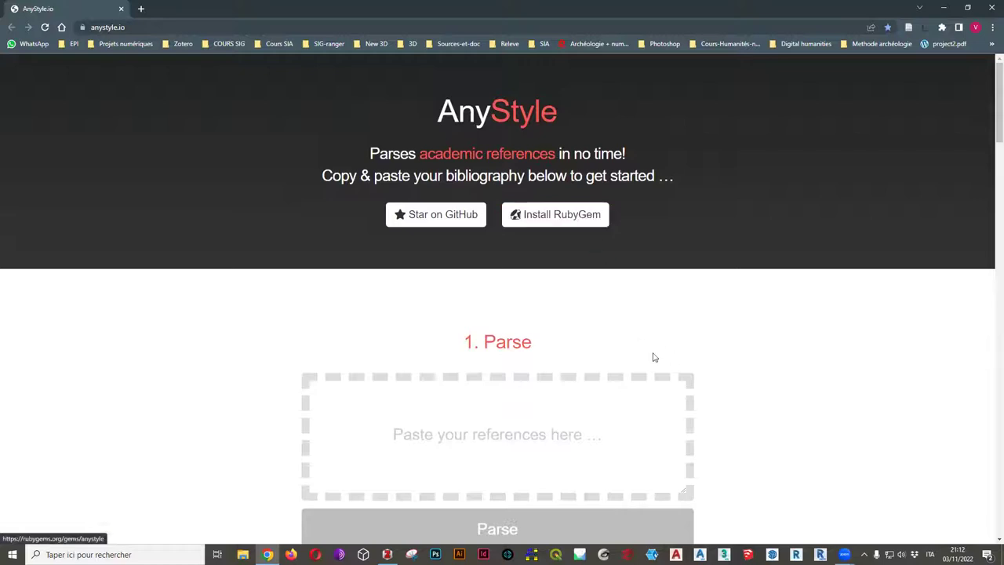
Minimize the browser, close Zotero, open Gesamtbibliographie_Prepersian-Athens from the ZOTERO desktop folder in Word, and activate spelling and grammar checking
click(944, 8)
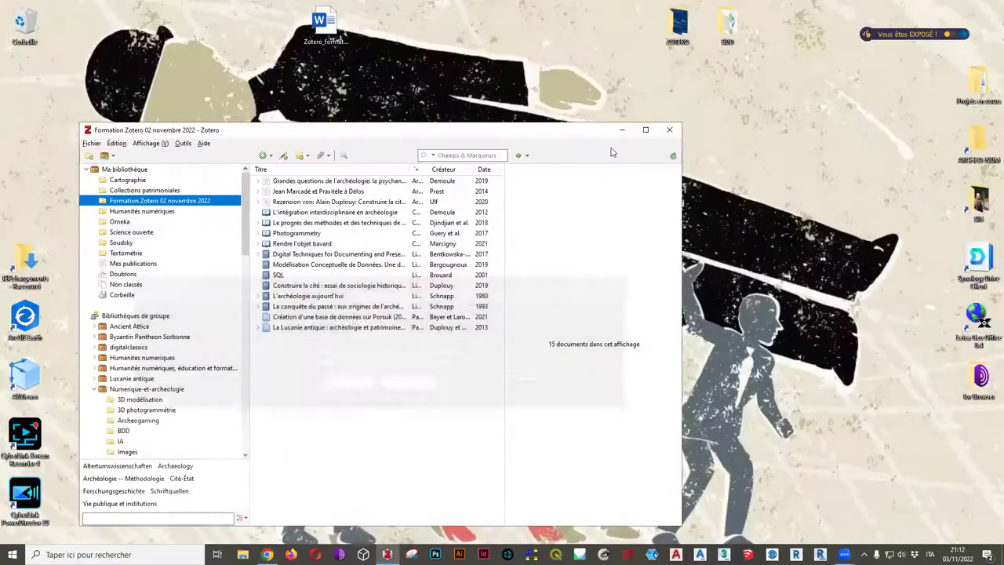
click(666, 131)
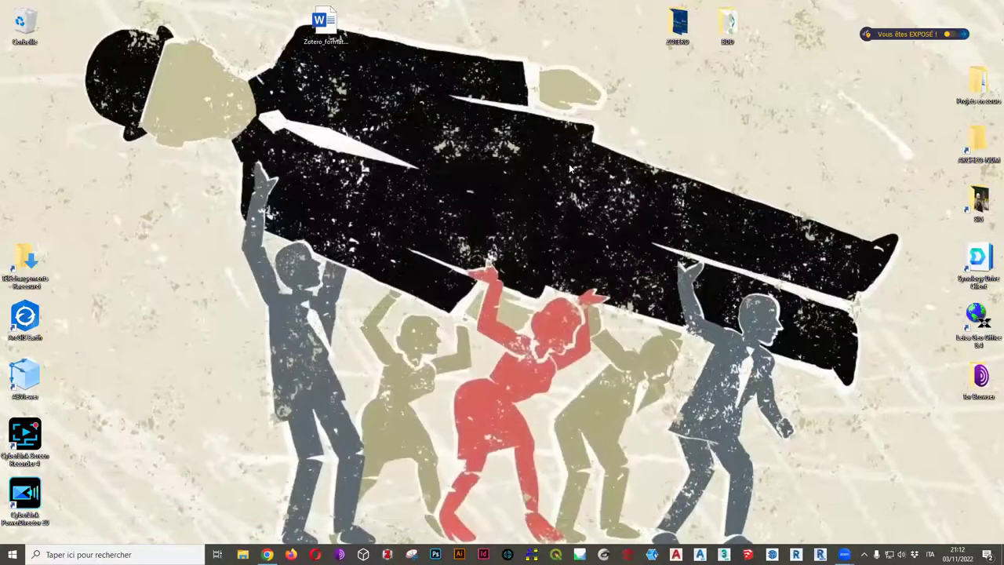
double_click(678, 24)
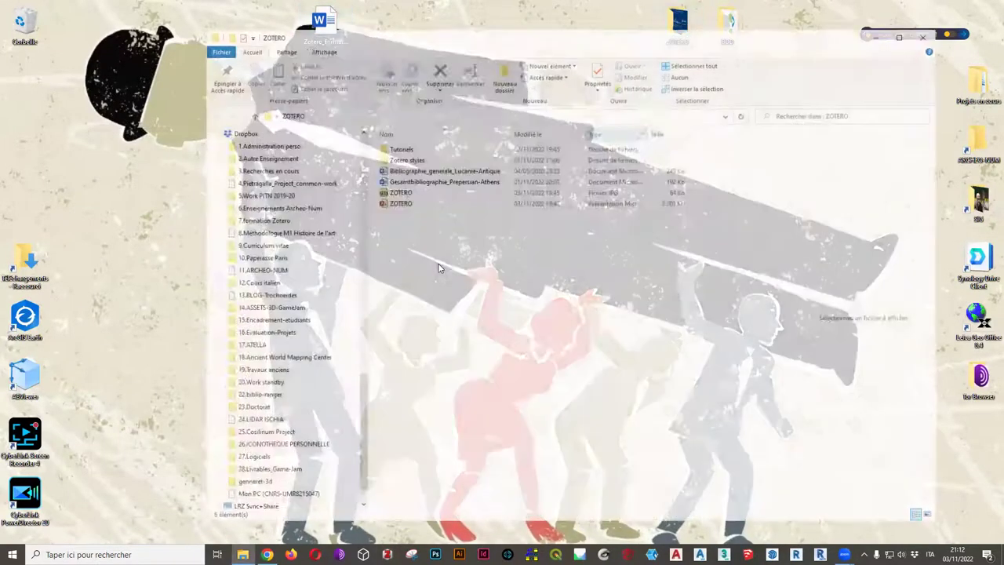
double_click(449, 181)
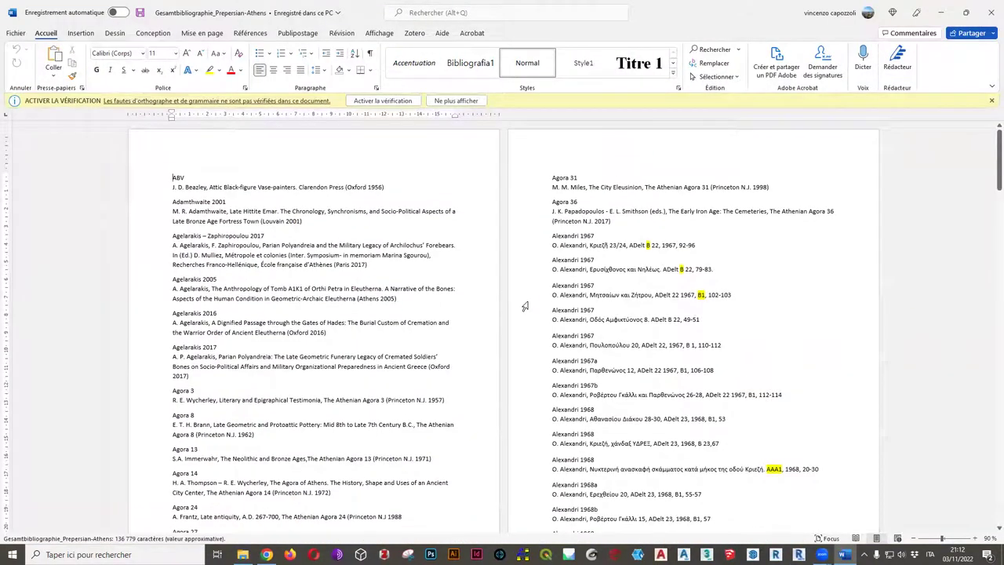
click(386, 101)
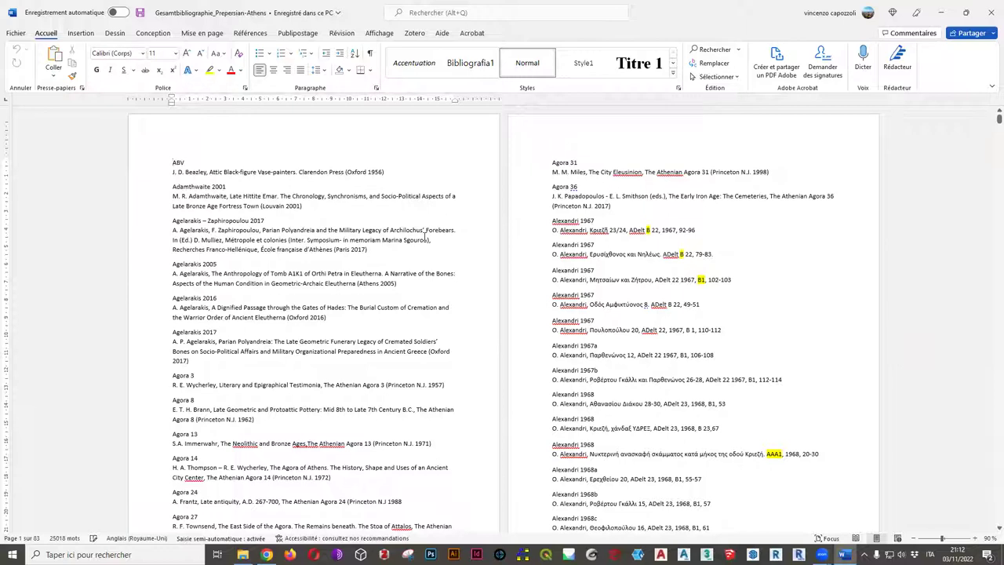
Look through the bibliography's opening pages to see how its references are formatted, and return to the beginning
drag(173, 220, 396, 284)
click(377, 361)
scroll(382, 400, down, 8)
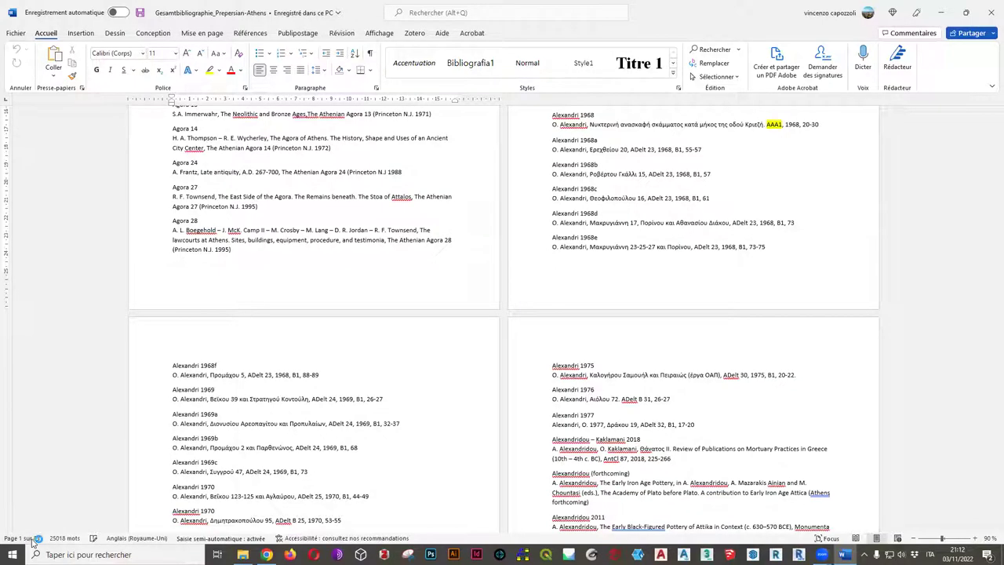
mouse_move(998, 126)
mouse_down()
mouse_move(985, 368)
mouse_move(961, 527)
mouse_move(978, 475)
mouse_move(990, 118)
mouse_up()
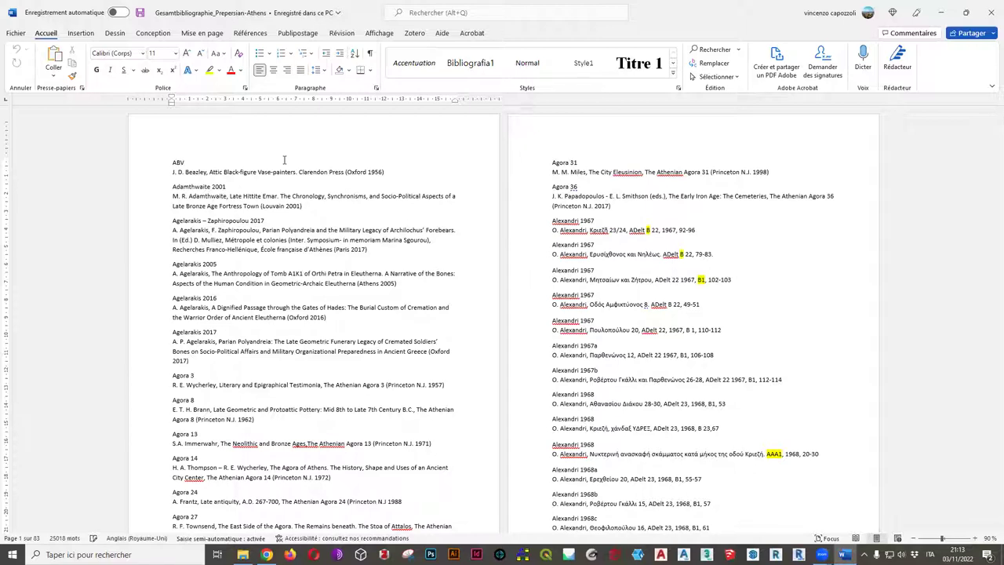
Copy the bibliography entries from ABV through Agora 8 in Word and paste them into AnyStyle's Parse box in Chrome
click(283, 335)
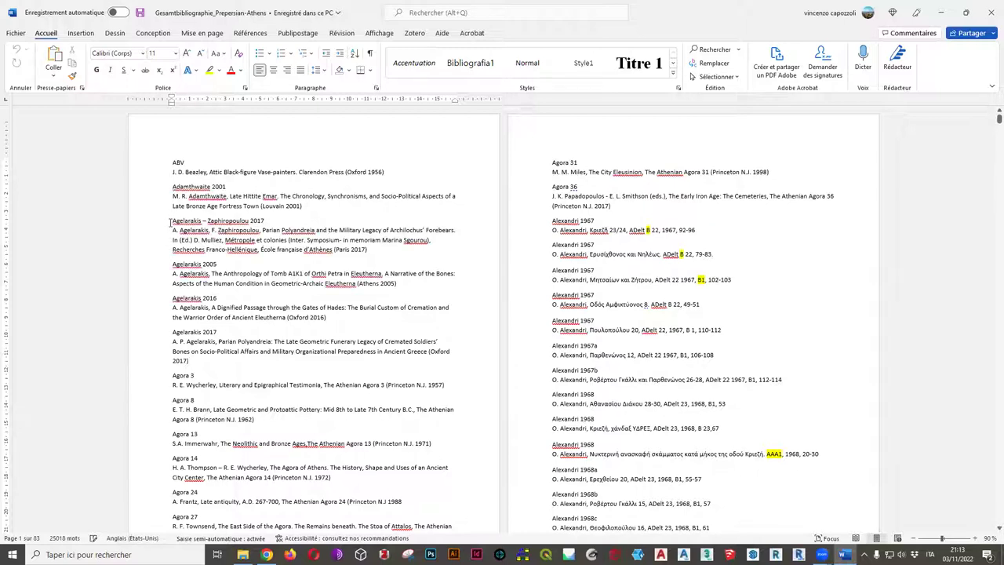
drag(173, 163, 265, 421)
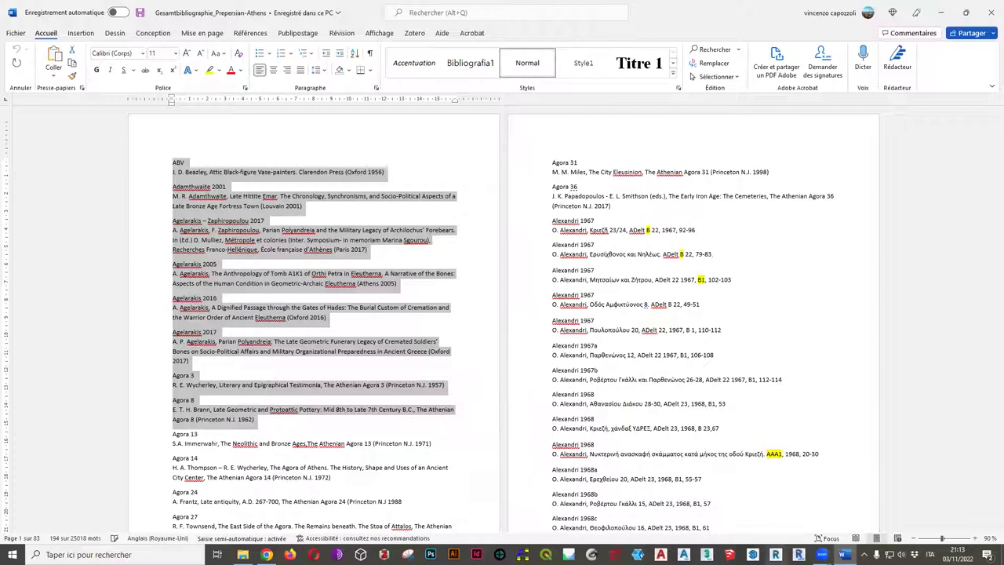
mouse_move(844, 554)
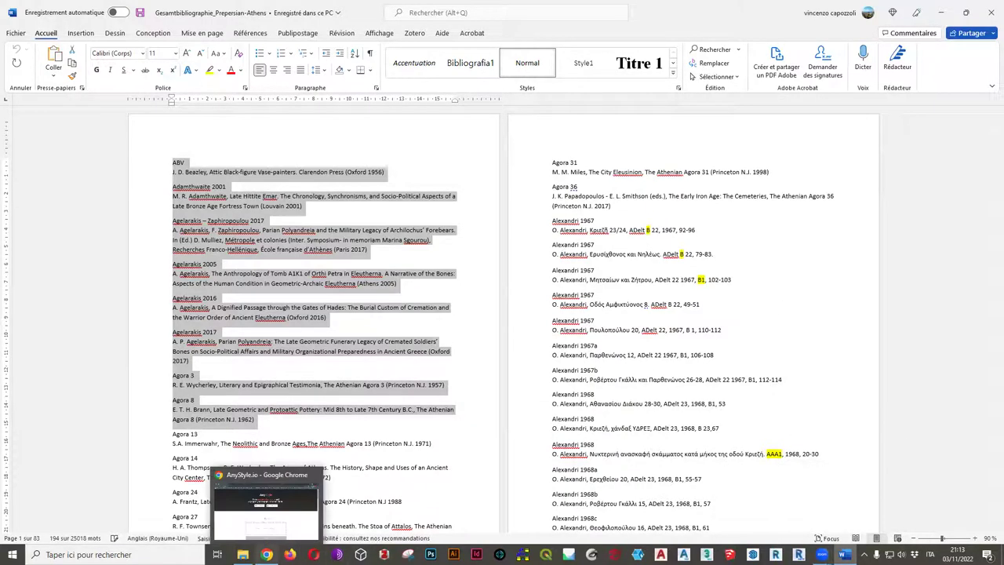
click(267, 554)
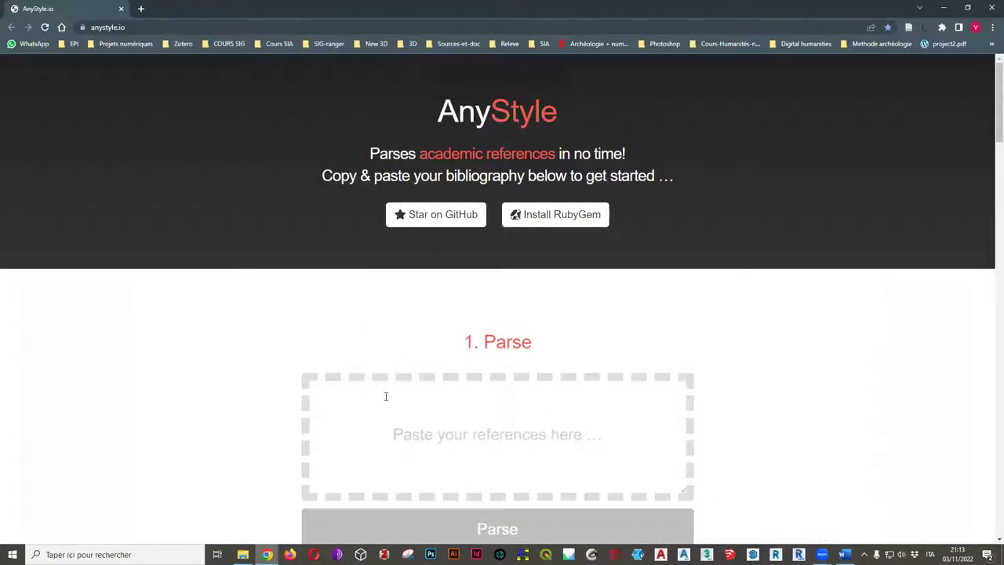
scroll(383, 396, down, 3)
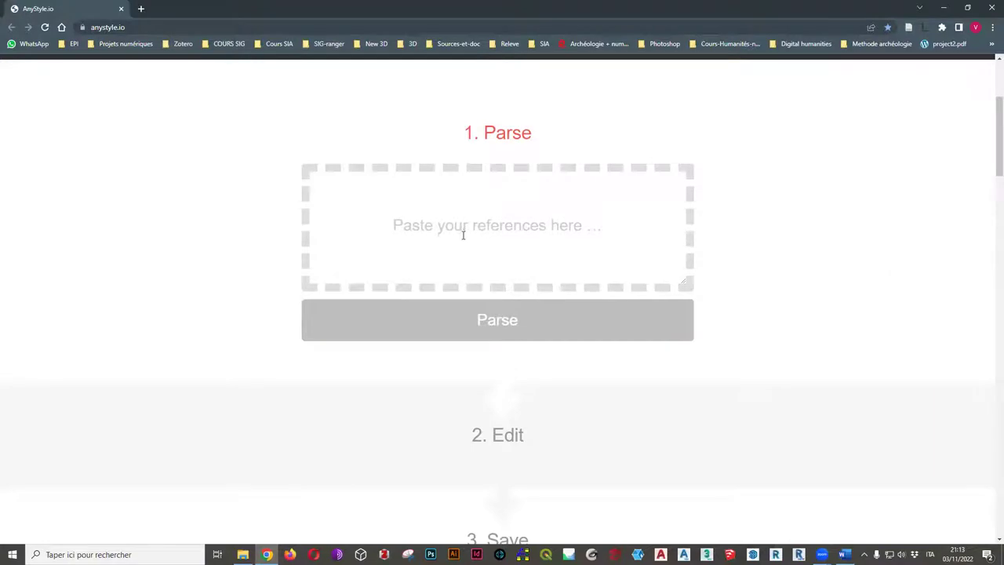
key(ctrl+v)
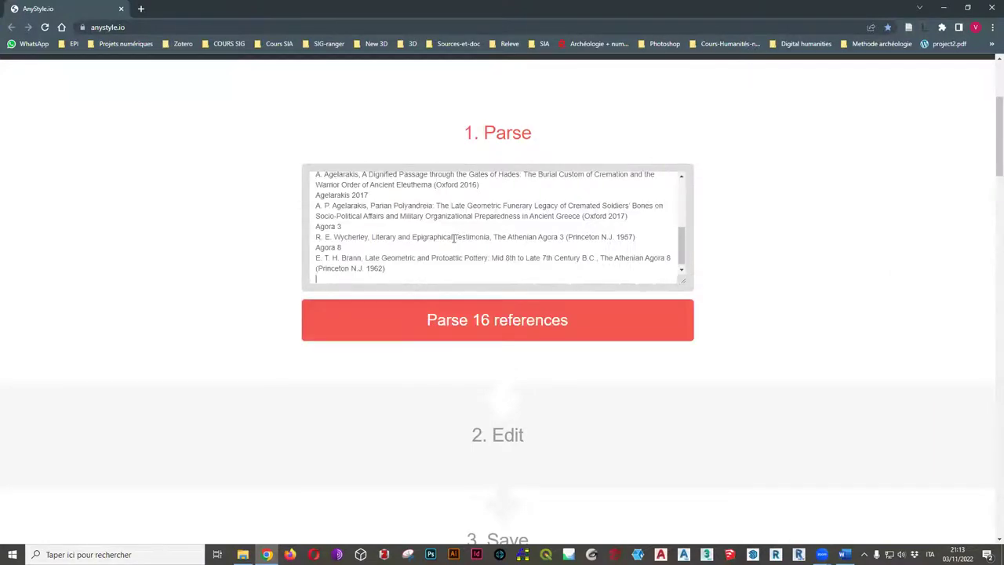
Compare the pasted references with the Word bibliography, checking the short-citation lines above each entry, and return to AnyStyle
scroll(447, 249, up, 5)
scroll(334, 205, up, 2)
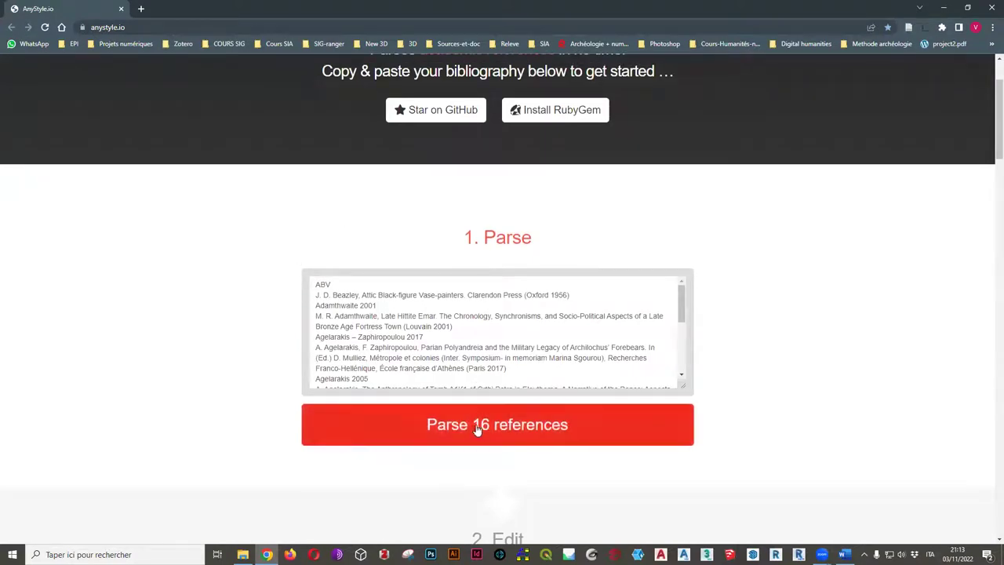
scroll(489, 336, down, 5)
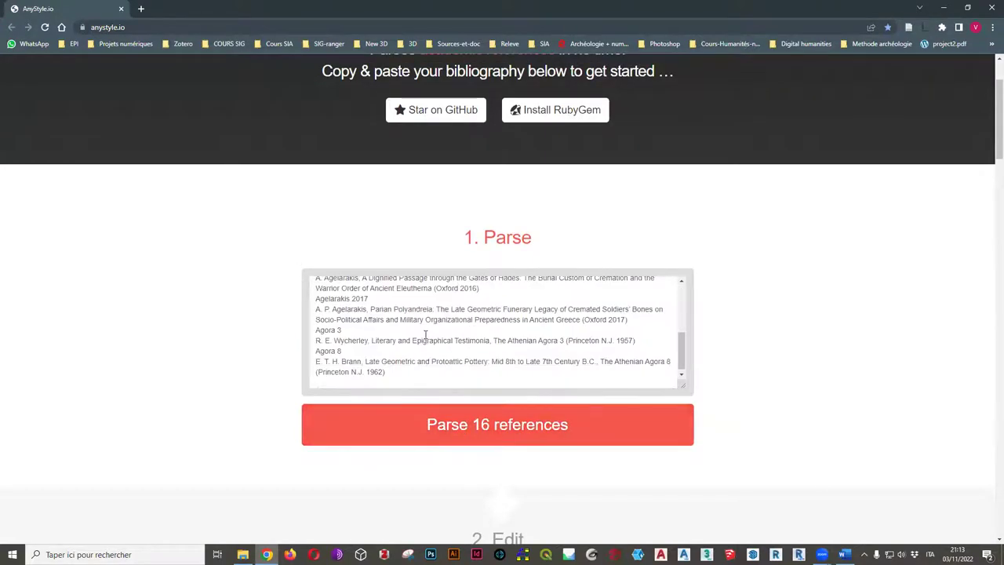
click(845, 553)
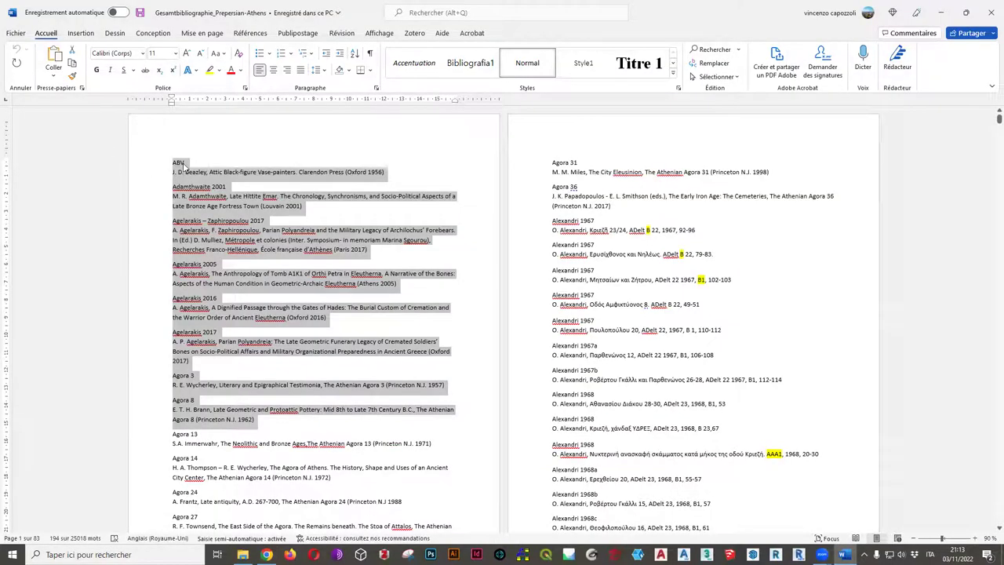
click(942, 12)
scroll(337, 306, up, 5)
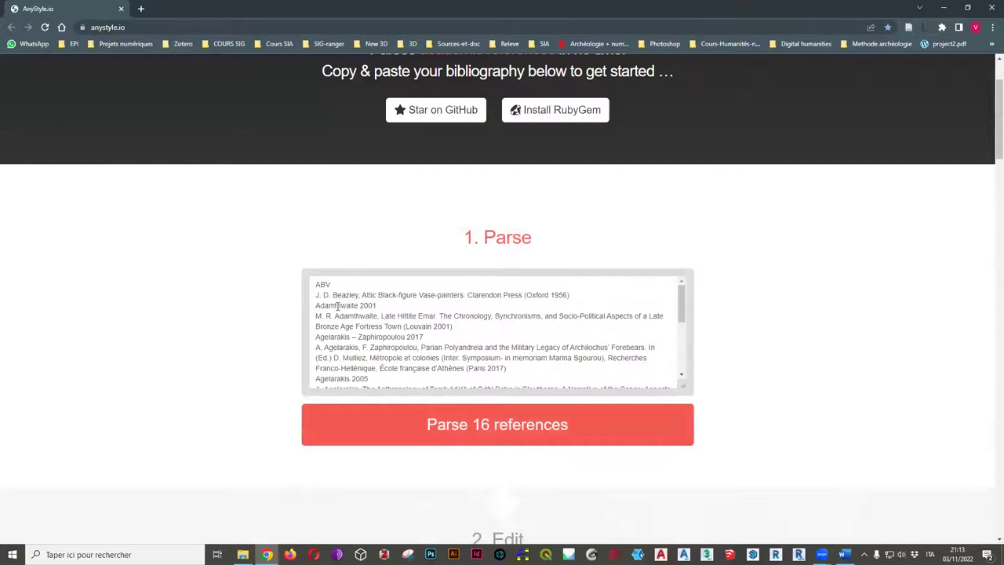
Delete the short-citation lines above the first three pasted references, starting with ABV
double_click(321, 284)
key(BackSpace)
key(Delete)
drag(315, 295, 380, 295)
key(Delete)
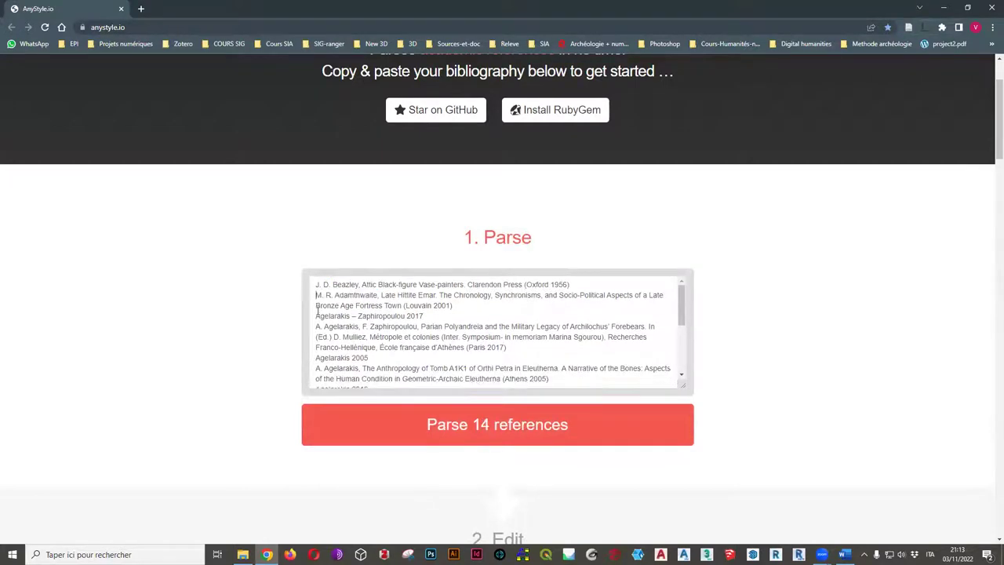
drag(315, 315, 424, 315)
key(Delete)
Delete the short-citation lines dated 2005 and 2016 above the fourth and fifth pasted references
double_click(323, 346)
key(shift+End)
key(Delete)
double_click(319, 368)
key(shift+End)
key(Delete)
Delete the remaining short-citation lines above the last three references: the one dated 2017, Agora 3 and Agora 8
scroll(328, 338, down, 2)
double_click(328, 337)
key(shift+End)
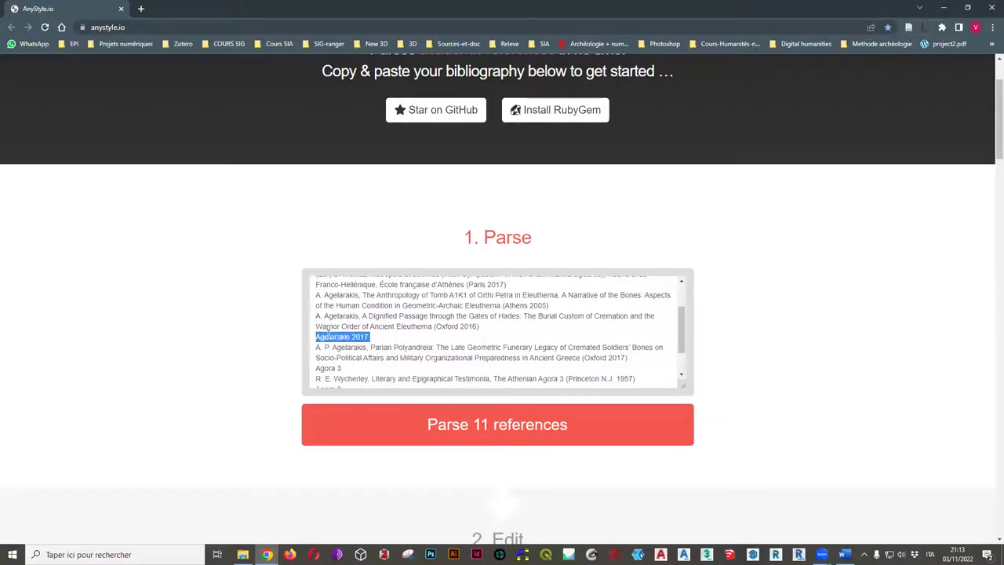
key(Delete)
double_click(325, 357)
key(BackSpace)
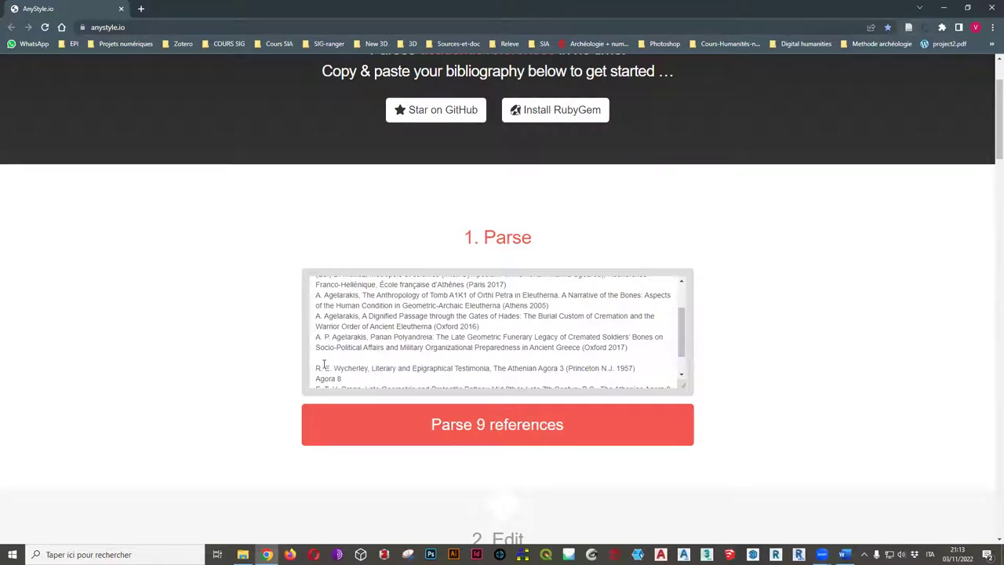
key(Delete)
drag(337, 368, 315, 368)
key(BackSpace)
key(BackSpace)
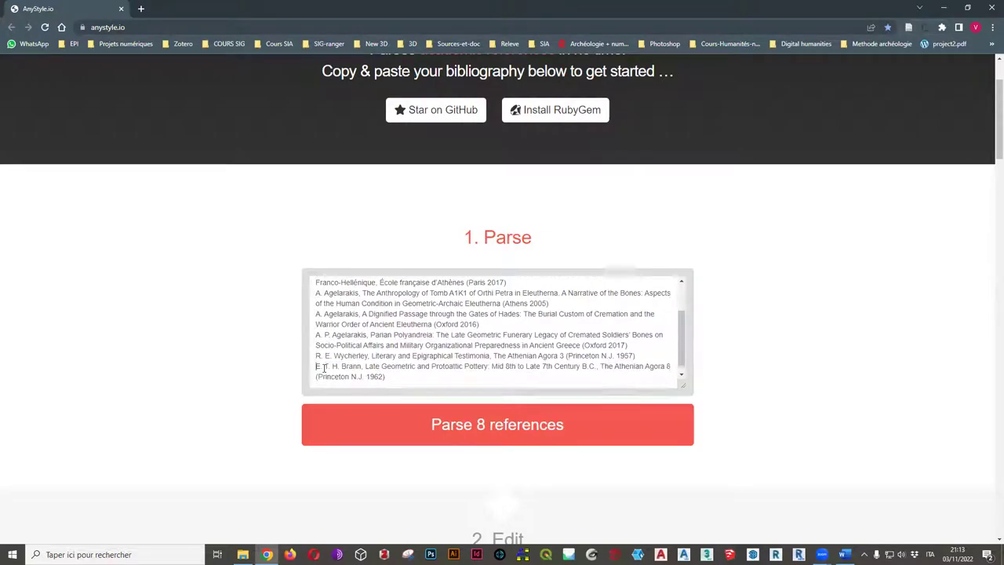
Check the cleaned reference list from start to end and parse its eight references
scroll(366, 378, up, 5)
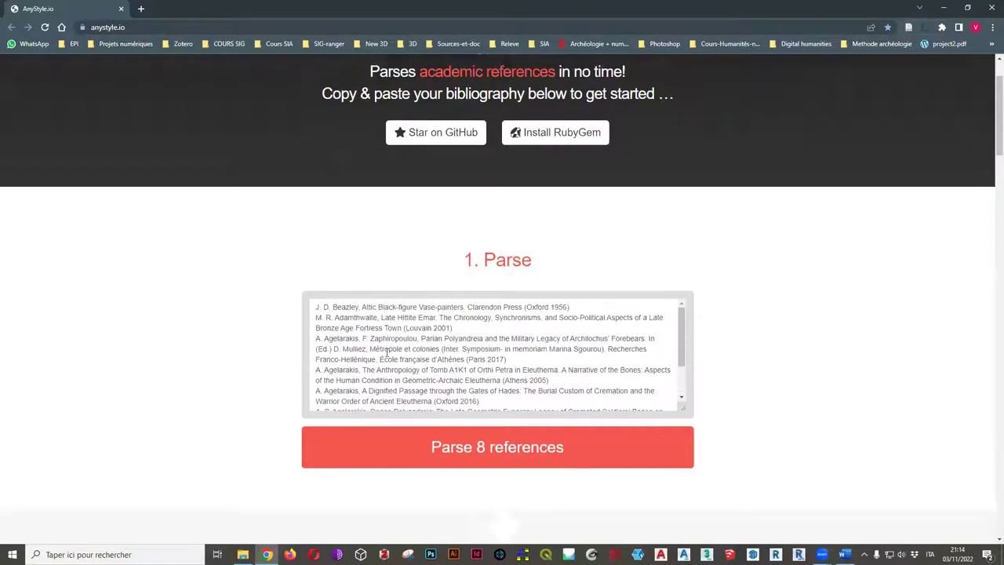
scroll(481, 363, down, 1)
scroll(436, 243, down, 2)
scroll(438, 254, up, 2)
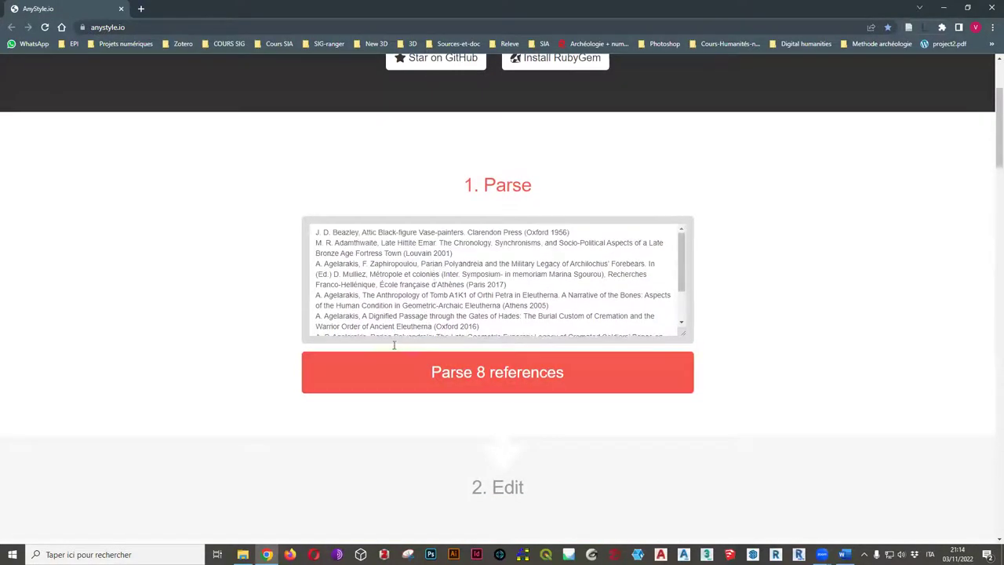
scroll(357, 262, down, 2)
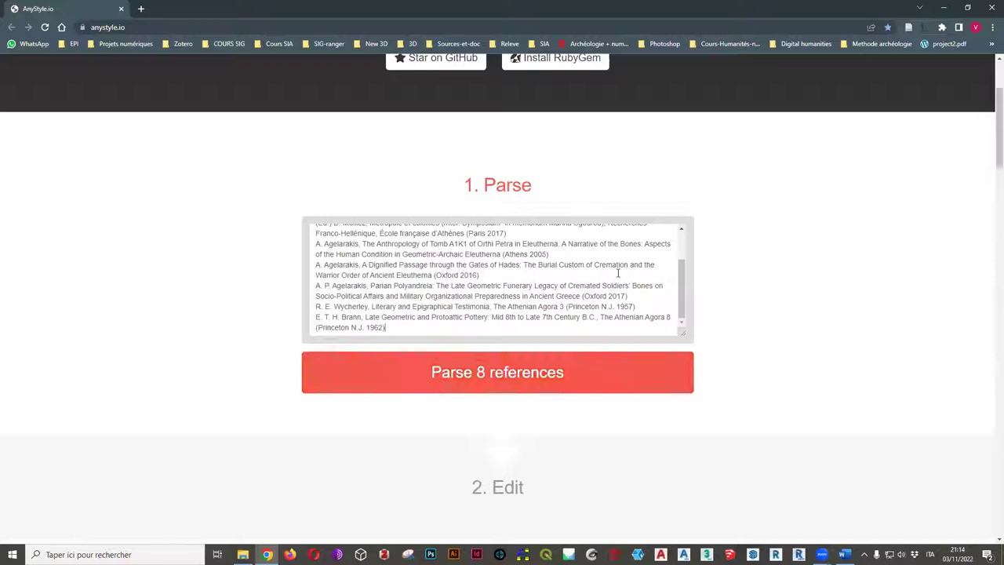
shift+click(463, 254)
scroll(375, 272, up, 2)
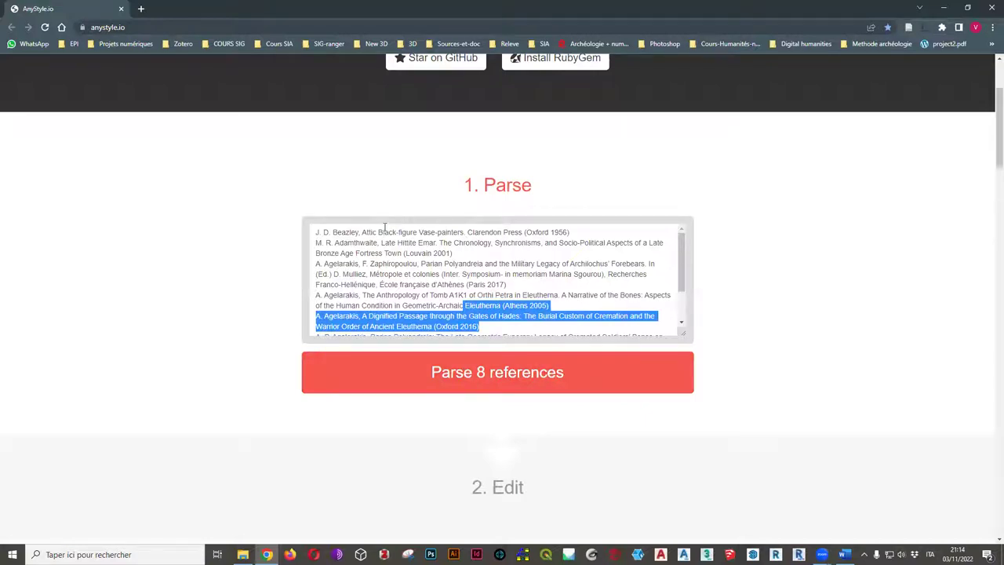
click(481, 373)
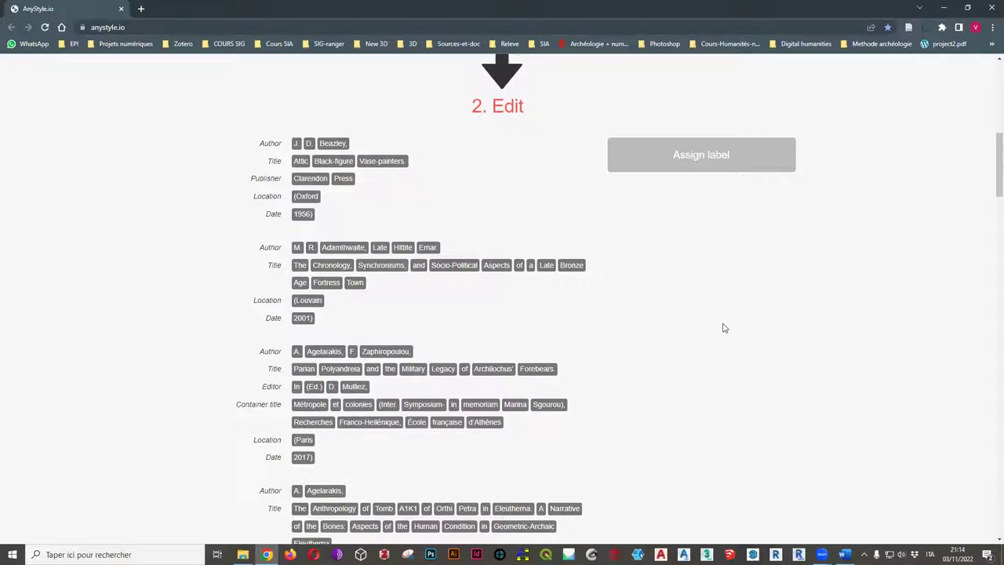
Review the first parsed references and assign the Editor label to the word "In" in the third reference
scroll(308, 268, up, 2)
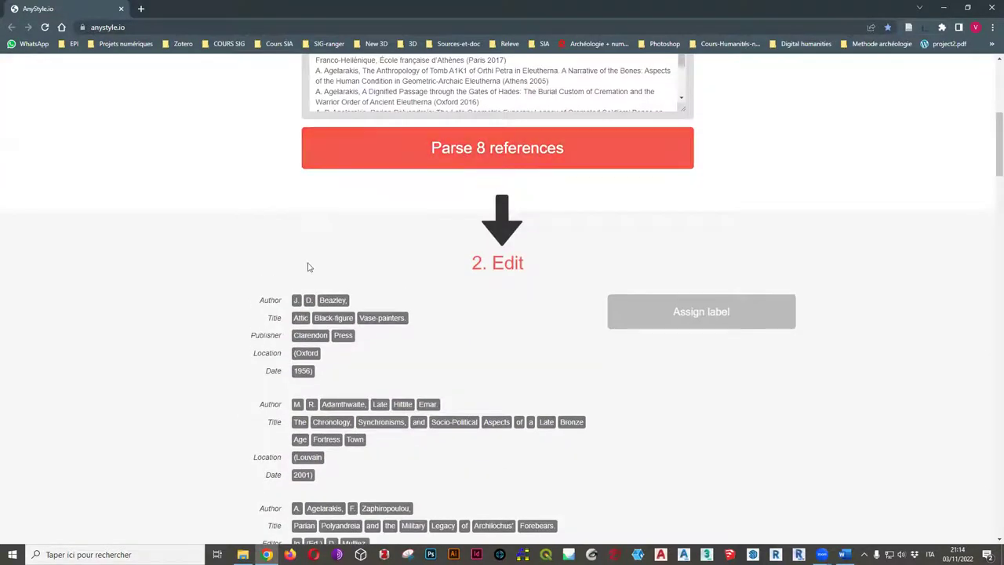
scroll(316, 309, down, 1)
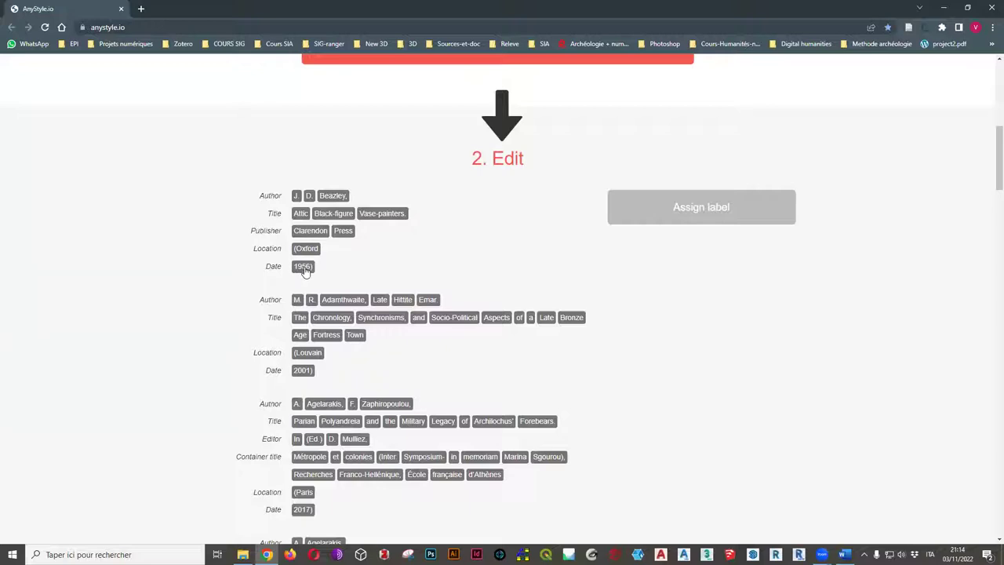
scroll(308, 267, down, 1)
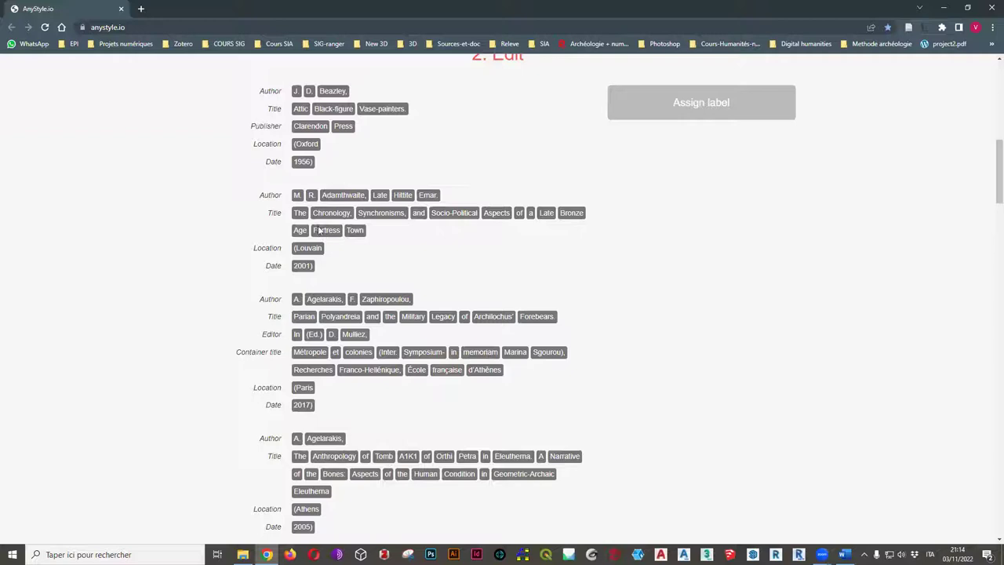
scroll(310, 267, down, 2)
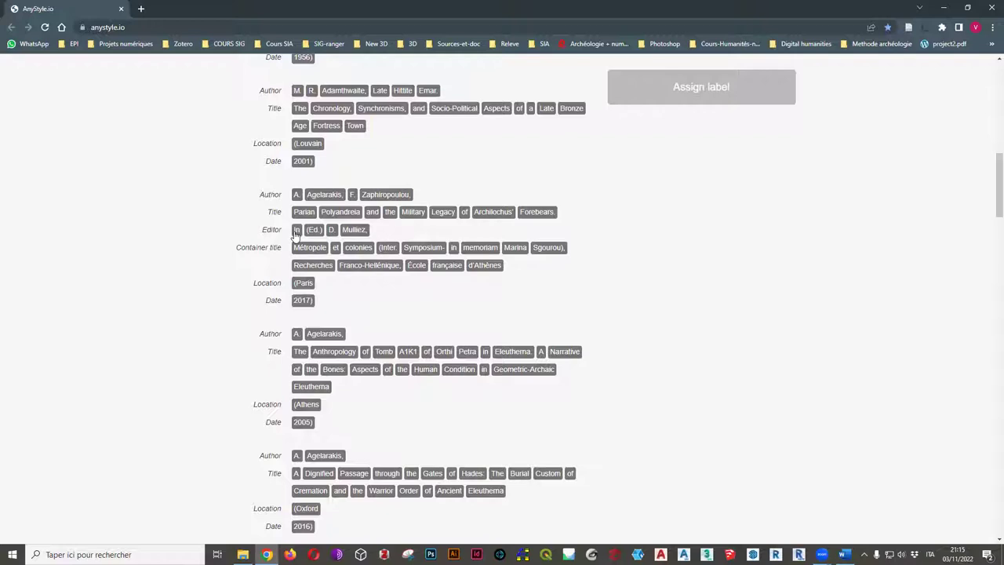
click(295, 230)
click(295, 231)
click(297, 231)
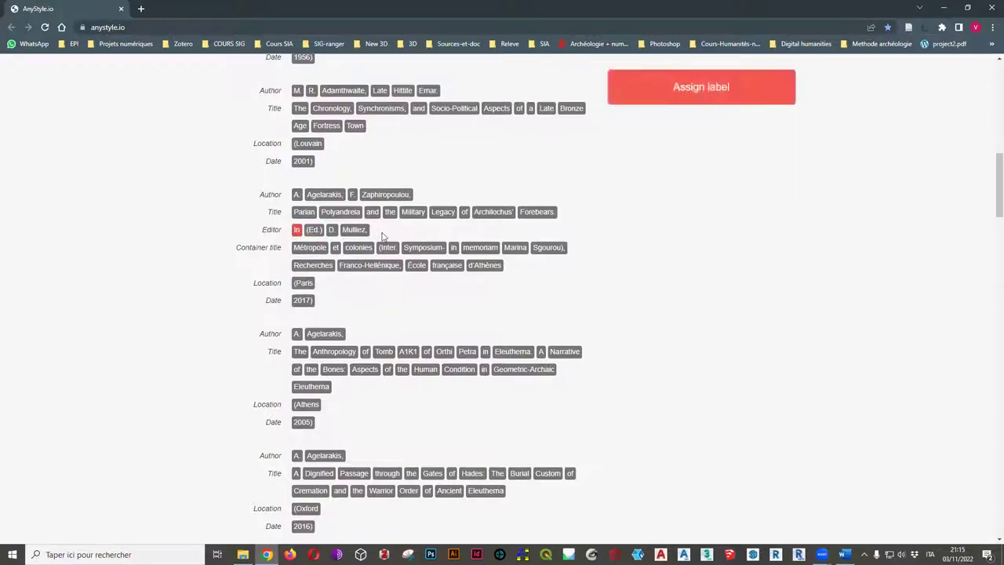
click(357, 230)
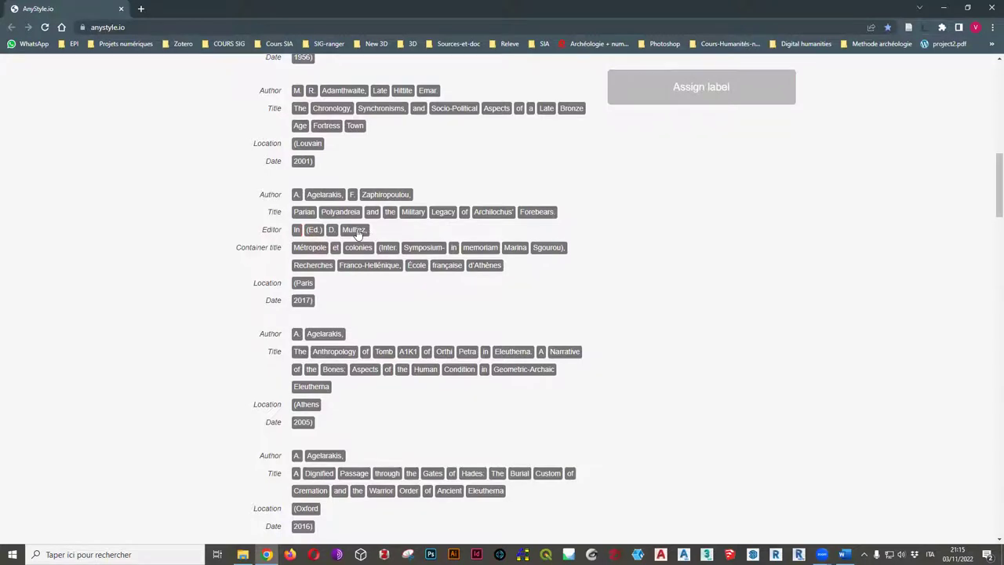
click(296, 229)
click(749, 101)
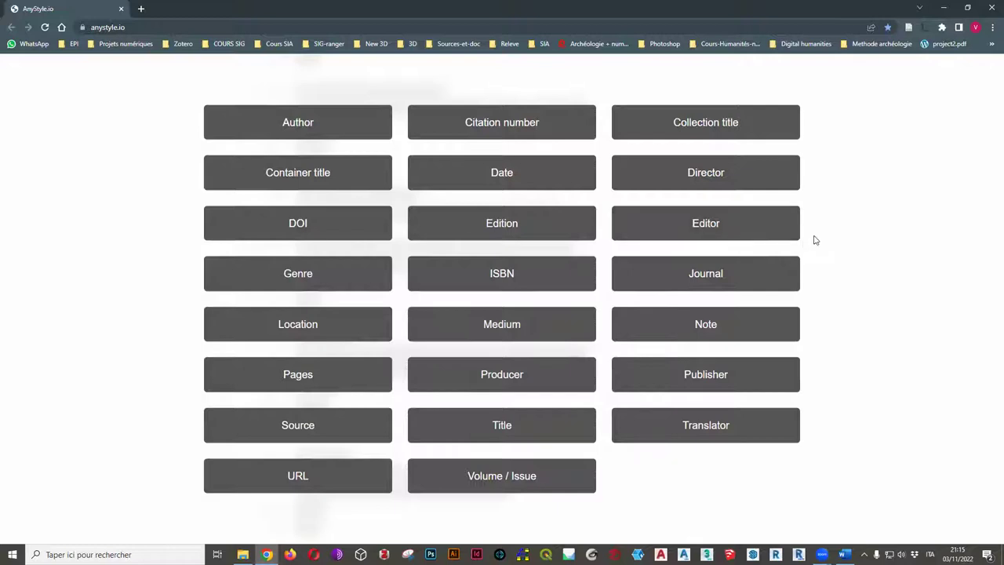
click(731, 237)
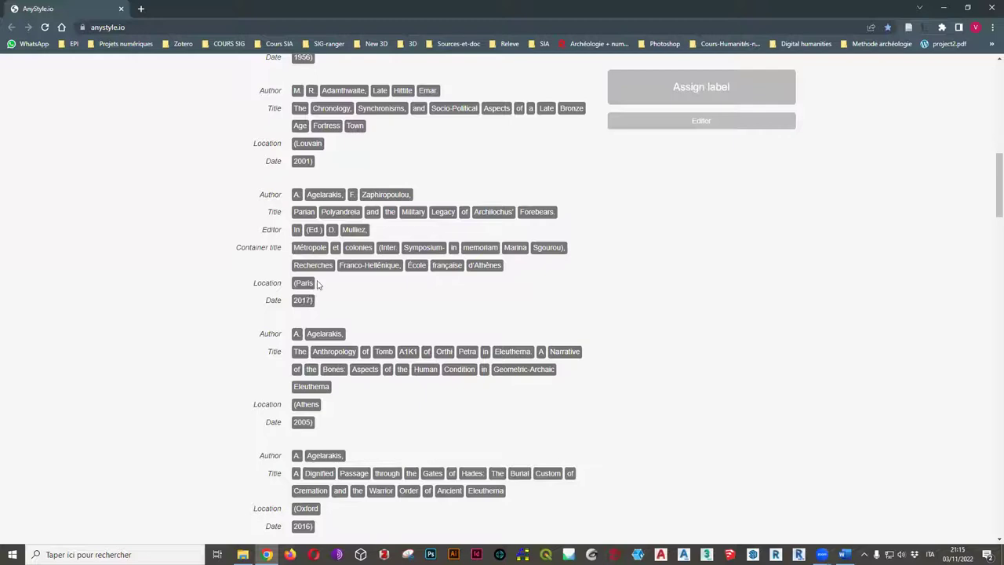
Open page 2 of the parsed references and examine how each is segmented, comparing with the source text and viewing the Save section
scroll(326, 283, down, 1)
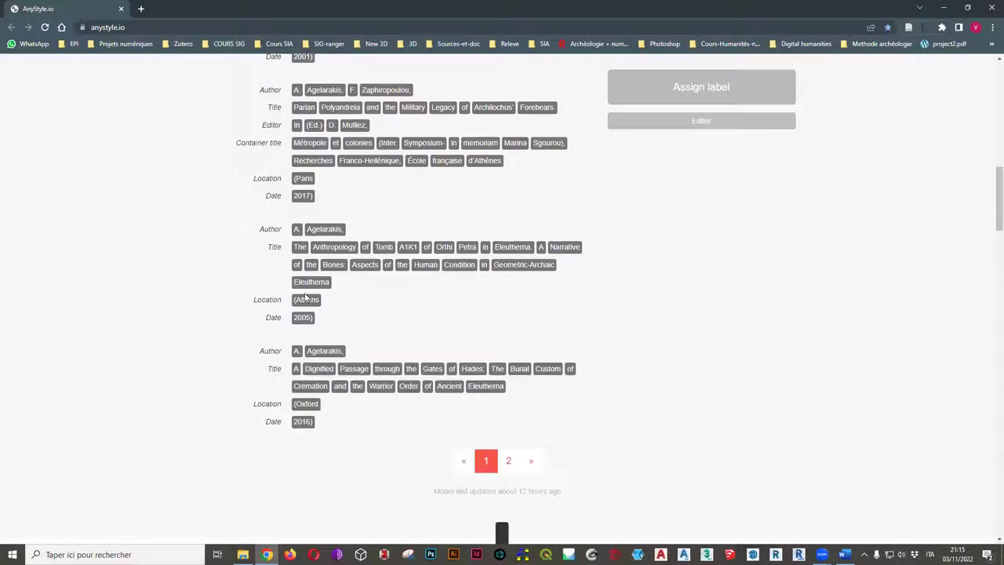
scroll(302, 367, down, 3)
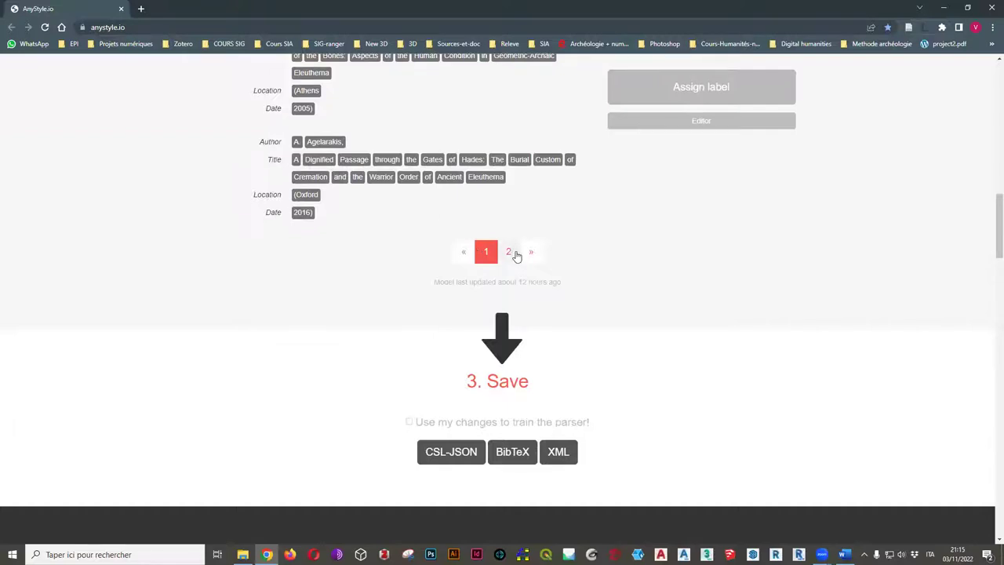
click(510, 252)
scroll(207, 334, up, 5)
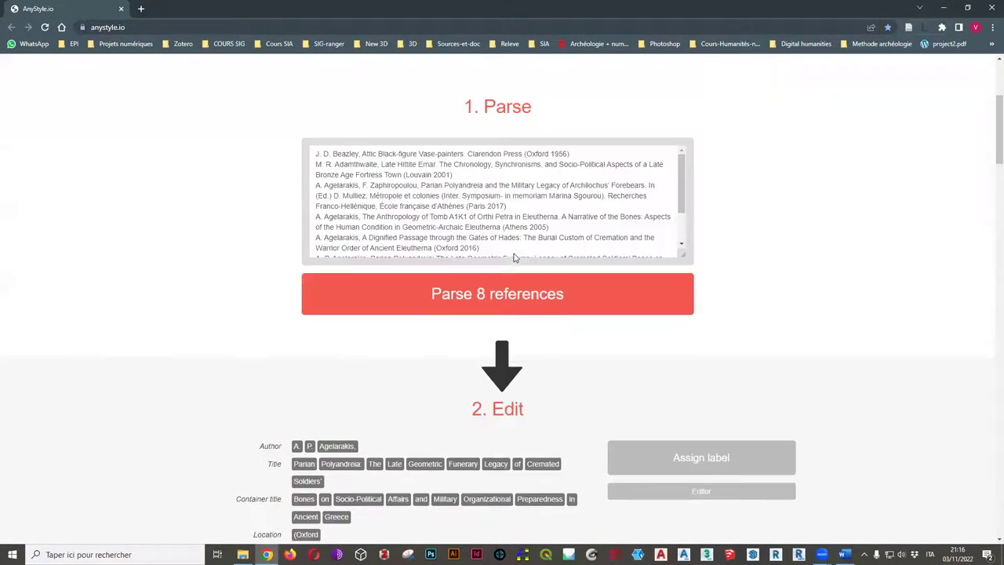
scroll(207, 335, down, 4)
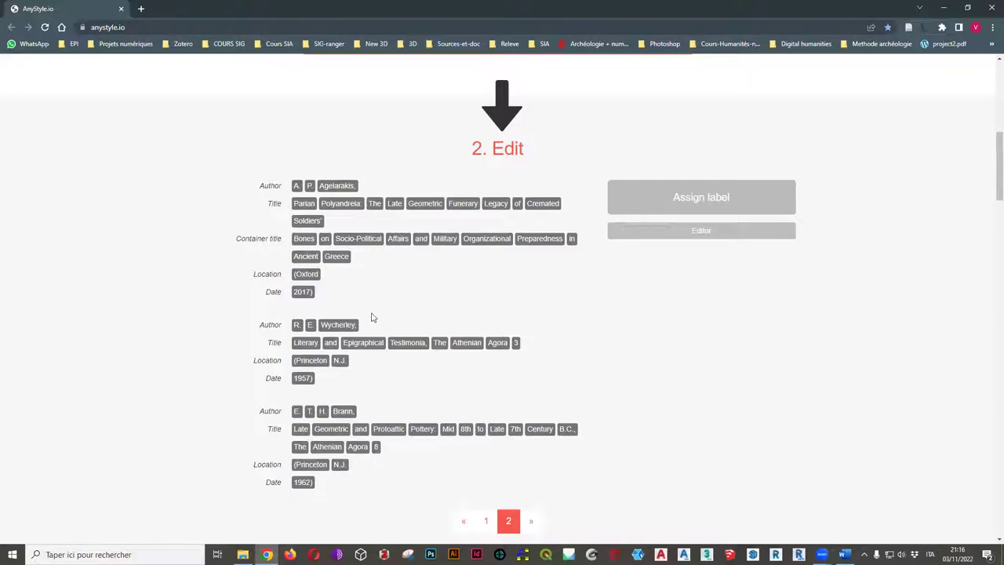
scroll(343, 272, down, 1)
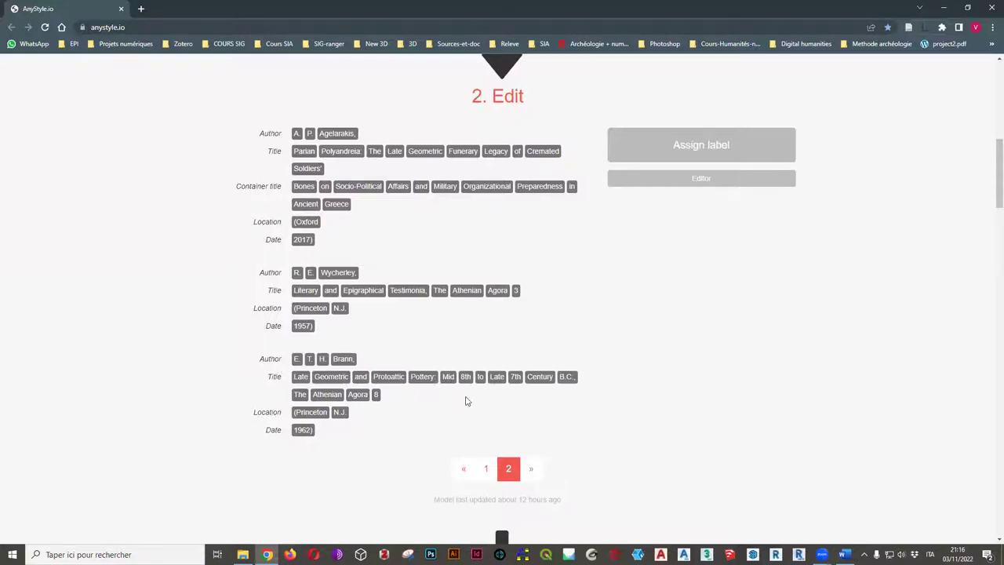
scroll(466, 400, up, 5)
scroll(724, 433, up, 1)
scroll(724, 432, down, 6)
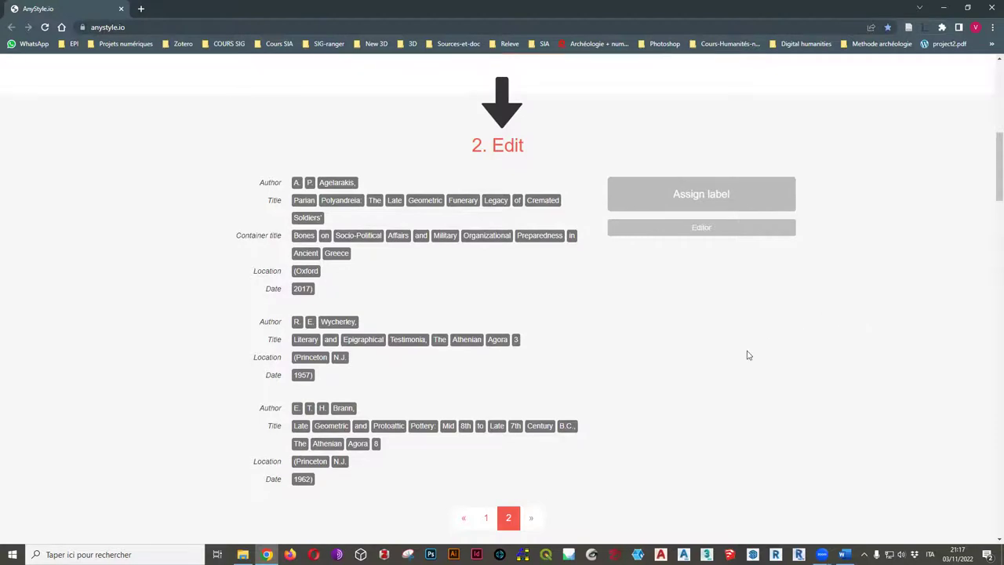
scroll(745, 345, down, 1)
scroll(714, 357, down, 1)
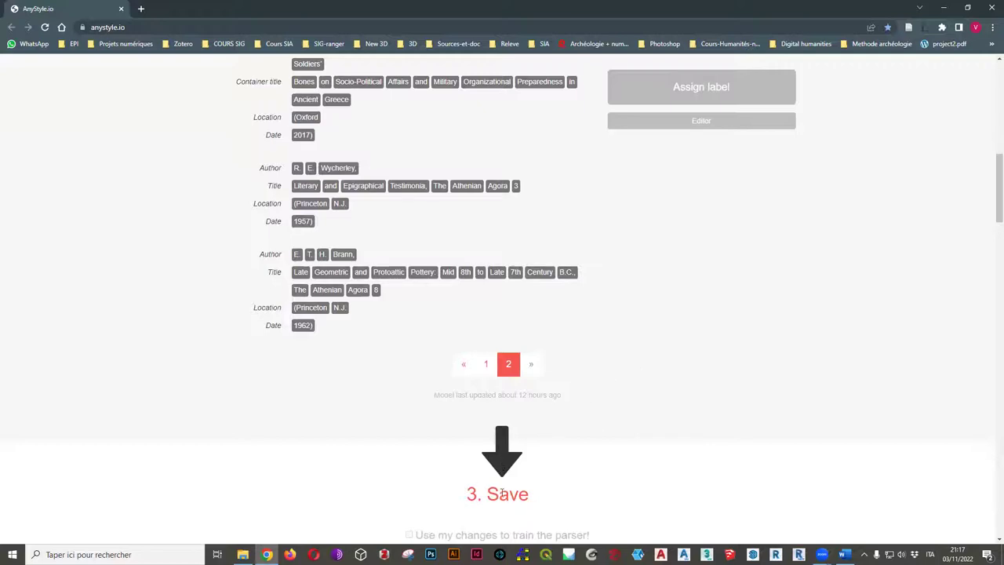
scroll(502, 435, up, 2)
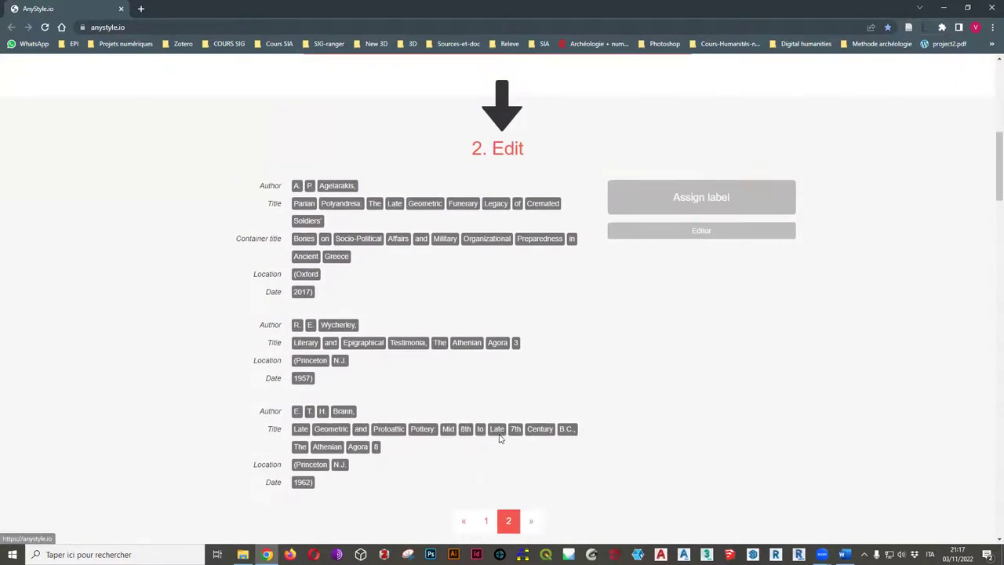
Save the parsed references as a BibTeX file and return to the AnyStyle page
scroll(506, 433, down, 4)
scroll(510, 430, up, 1)
scroll(520, 385, down, 3)
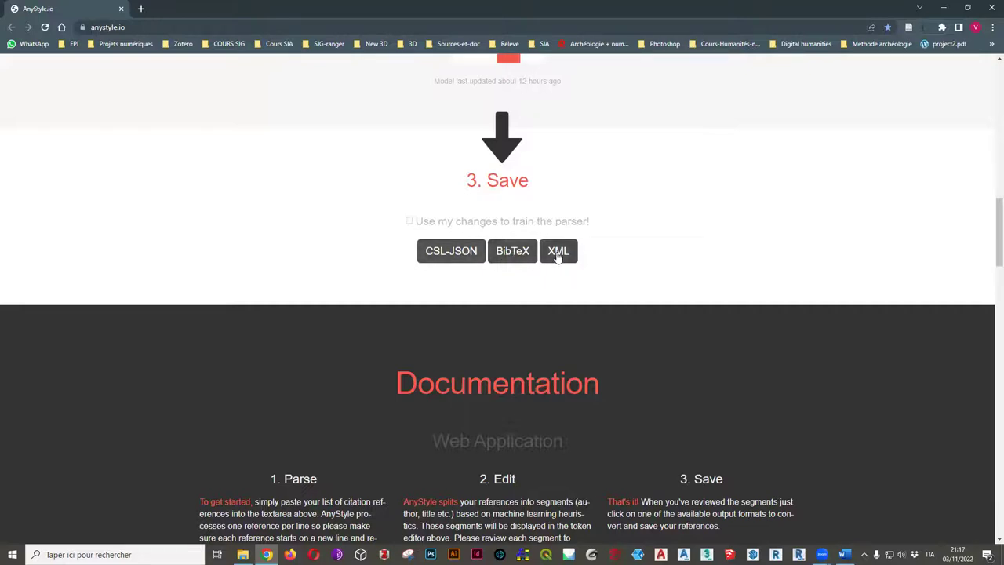
click(514, 252)
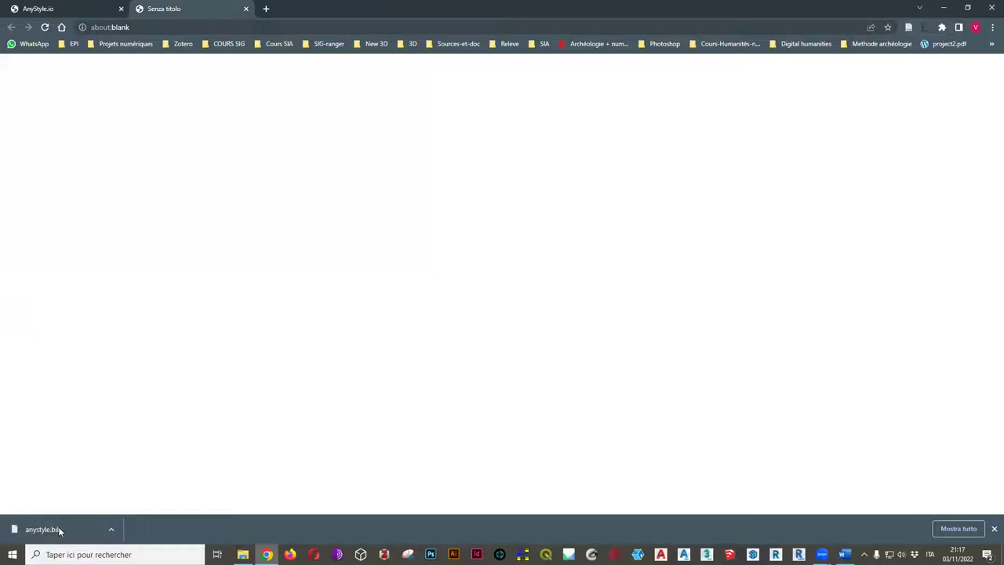
key(ctrl+shift+Tab)
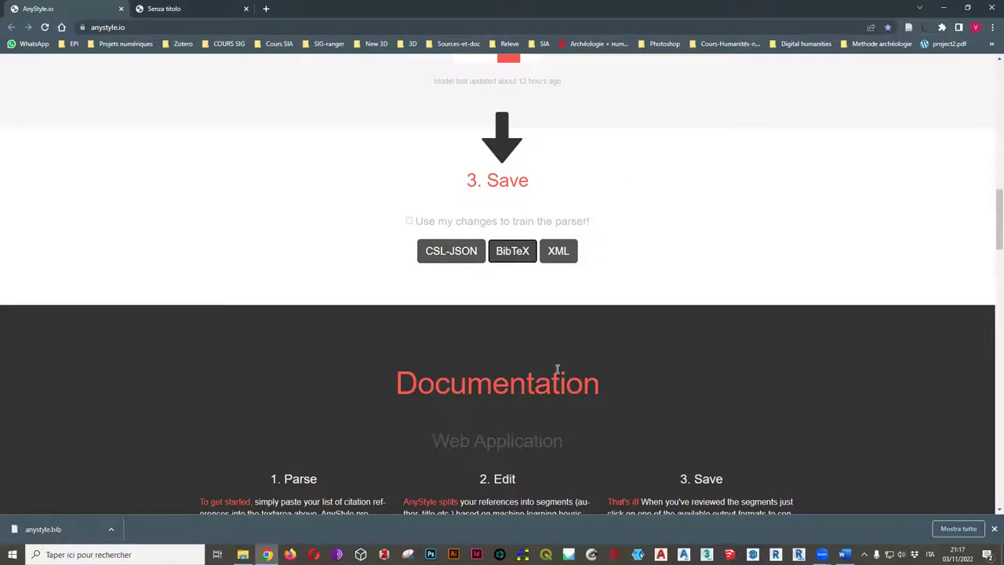
click(224, 5)
click(99, 8)
Switch to Zotero, maximize it and create a collection named "Import old bibliography" in Ma bibliothèque
click(384, 555)
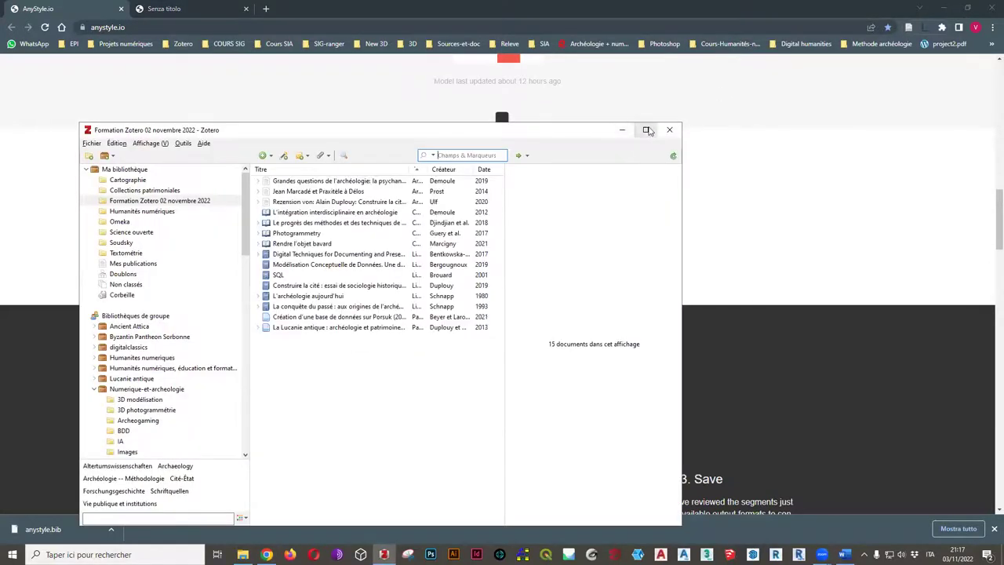
click(647, 130)
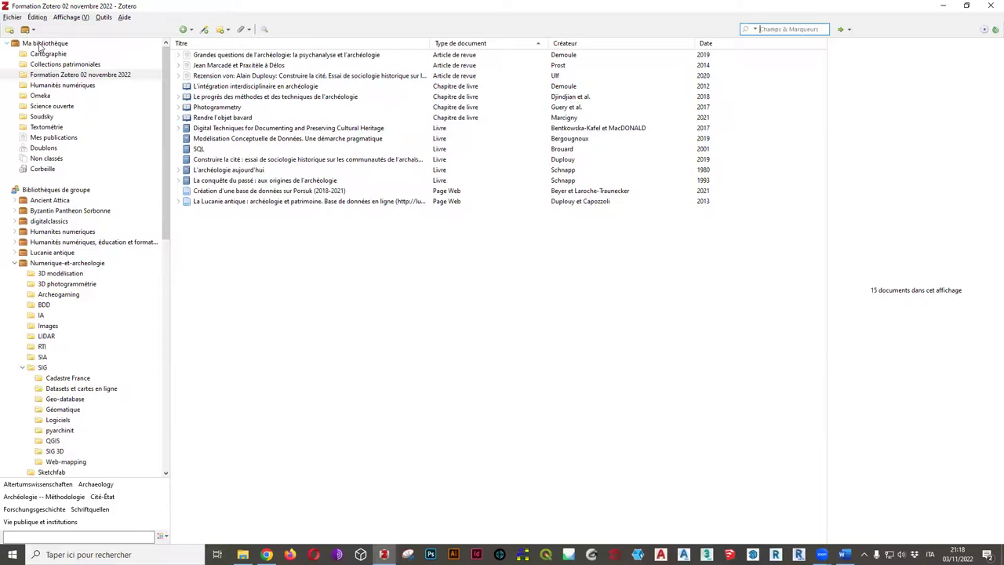
click(41, 44)
right_click(43, 45)
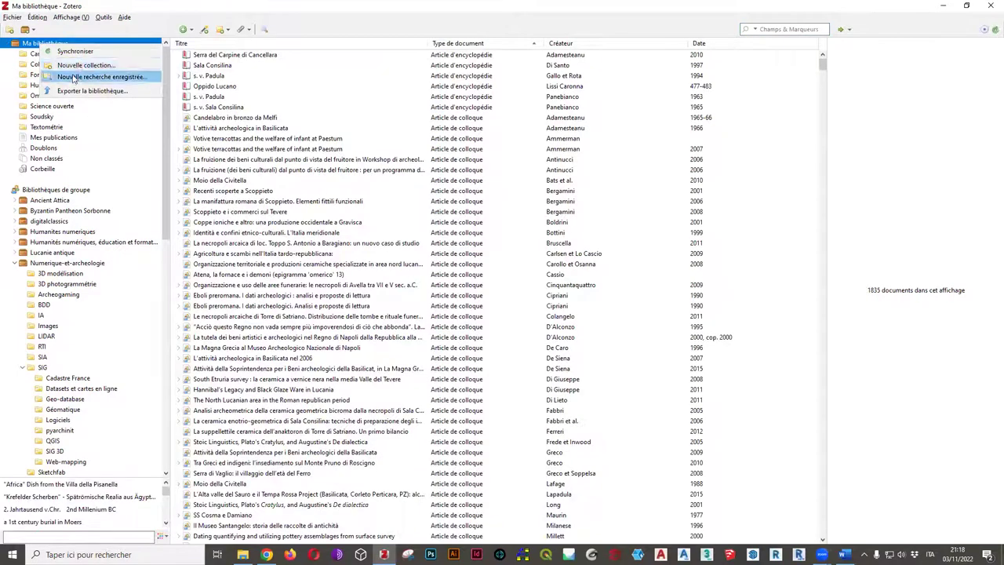
click(85, 66)
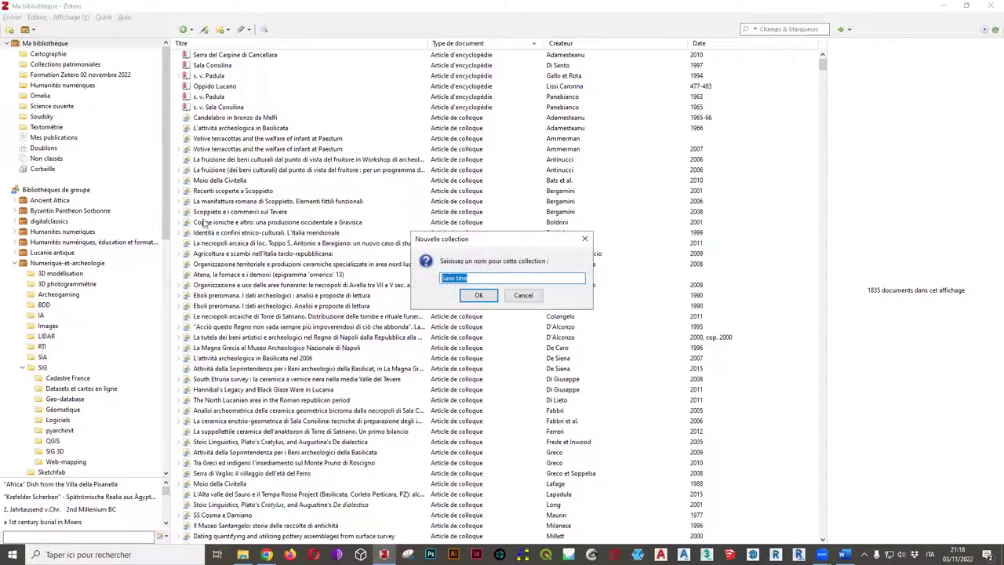
text(Import old bibliography)
key(Return)
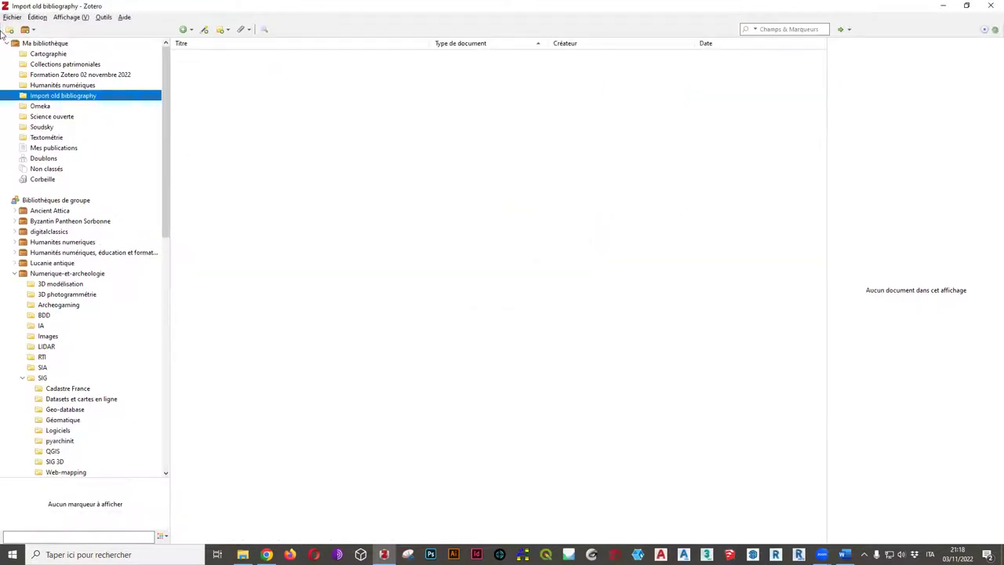
Start a file import and choose the anystyle file from the Téléchargements folder
click(12, 17)
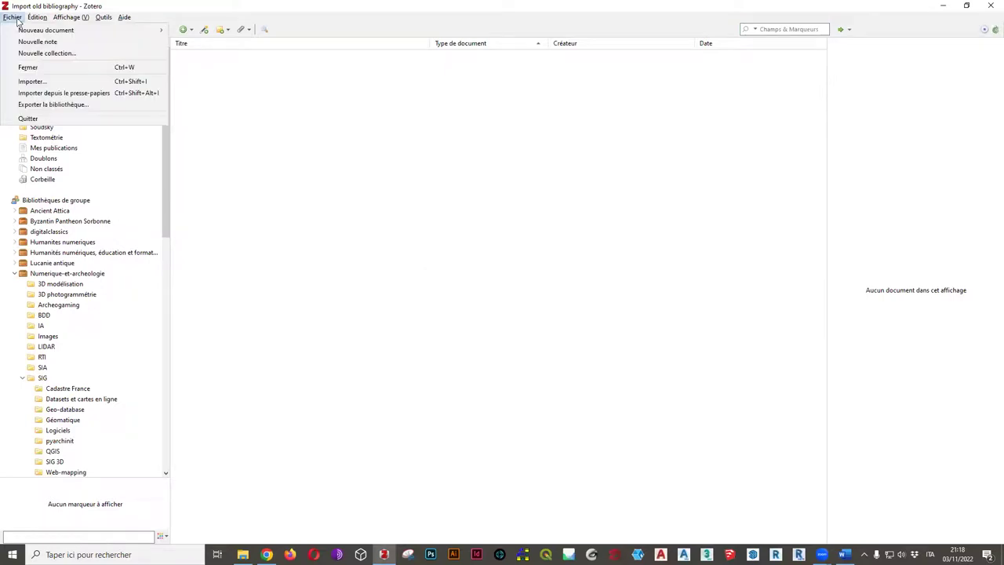
click(57, 79)
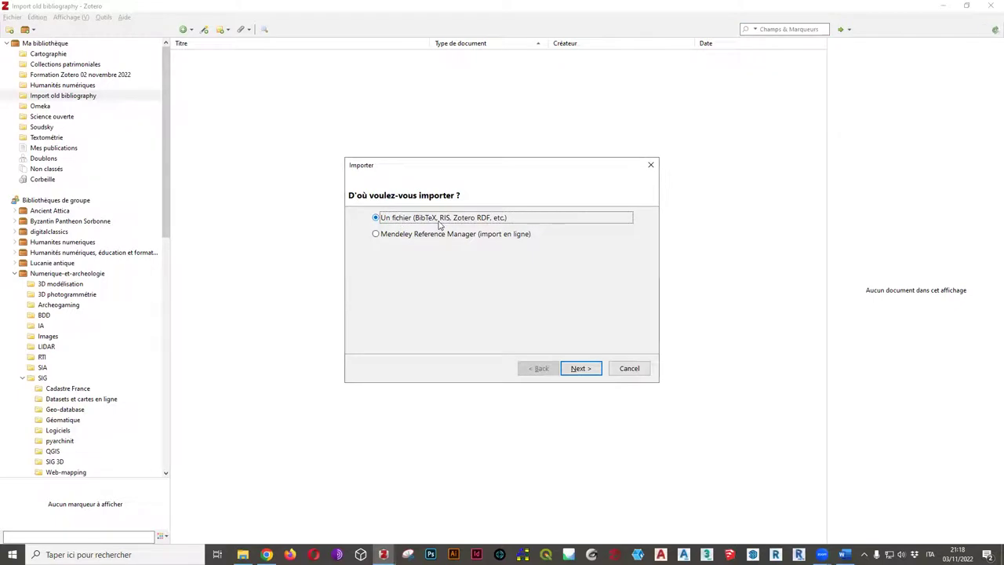
click(582, 369)
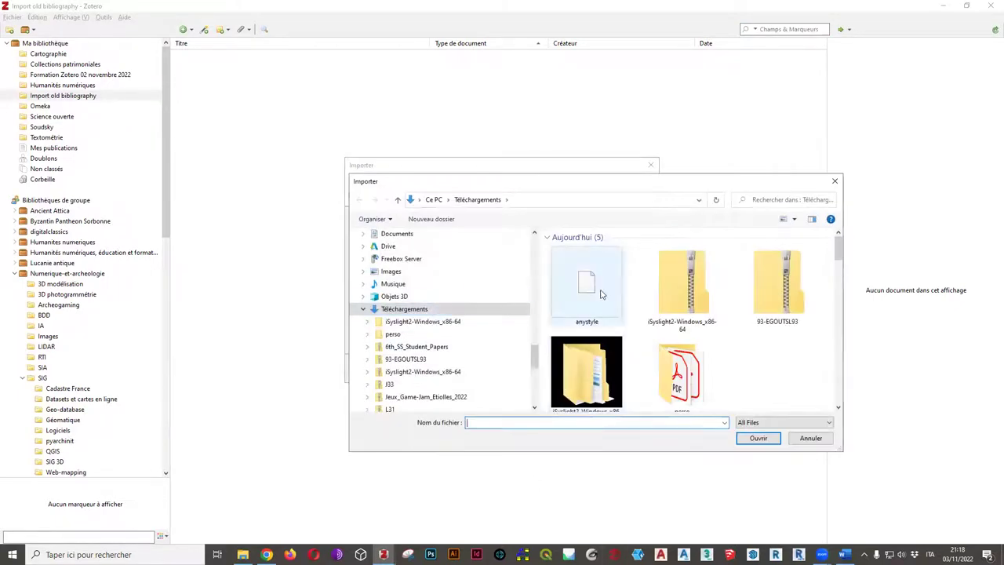
click(587, 284)
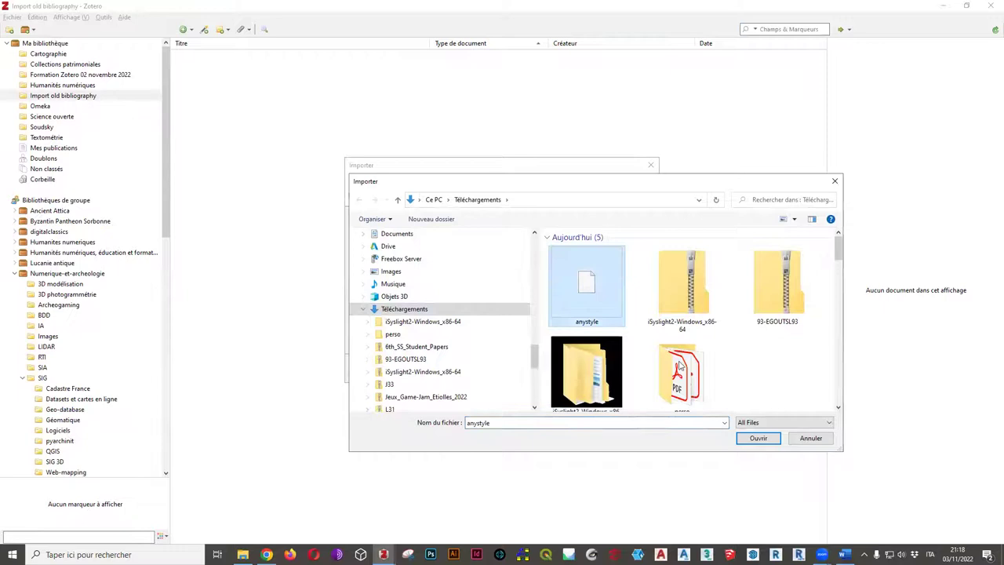
click(758, 439)
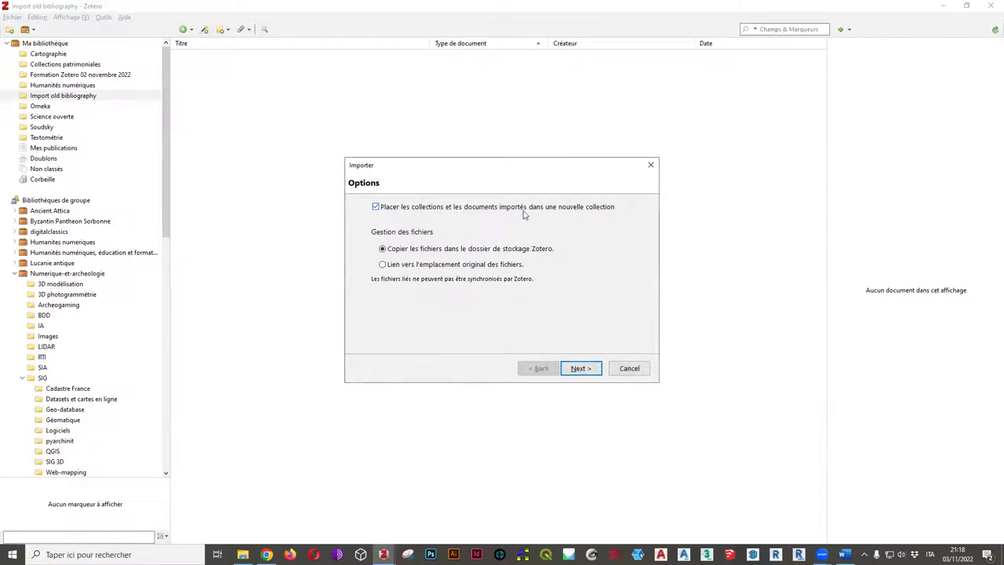
Turn off placing imported items in a new collection and complete the import, copying files to Zotero storage
click(62, 95)
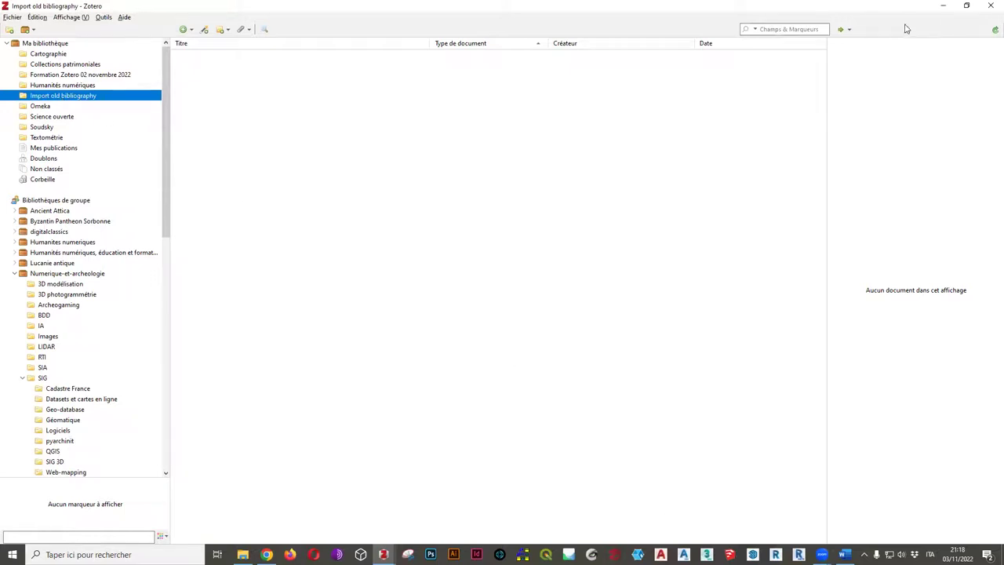
mouse_move(385, 555)
click(451, 494)
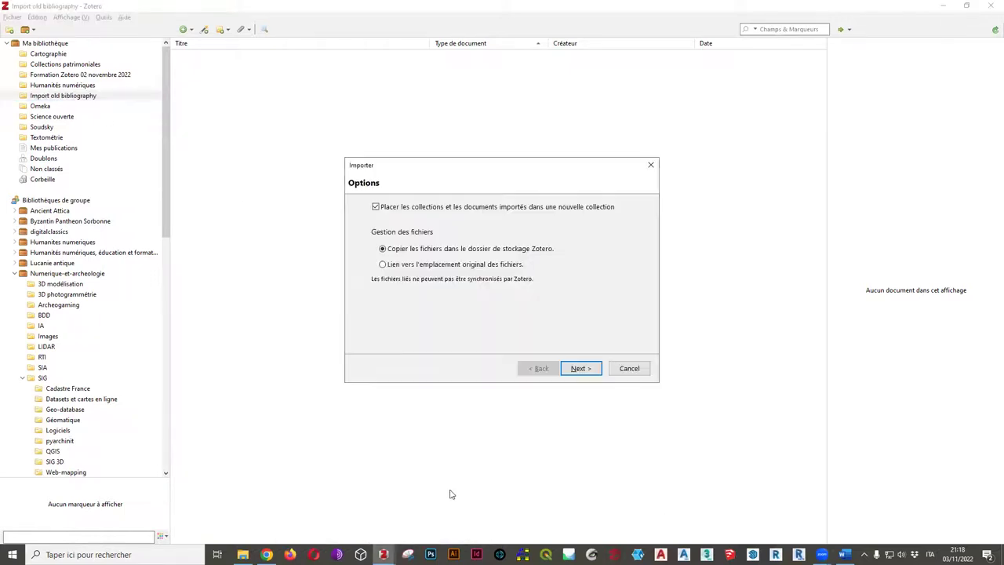
click(375, 207)
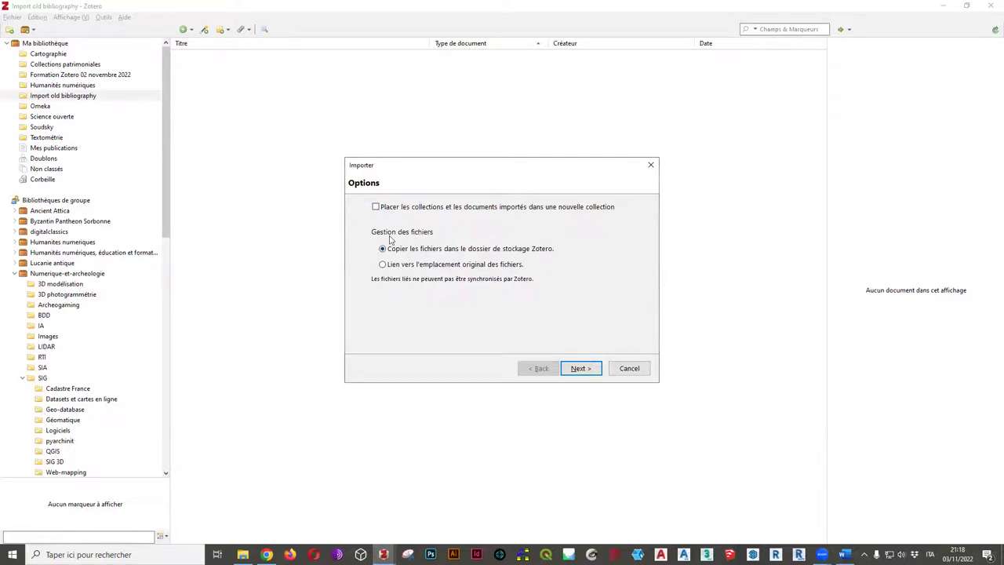
click(581, 369)
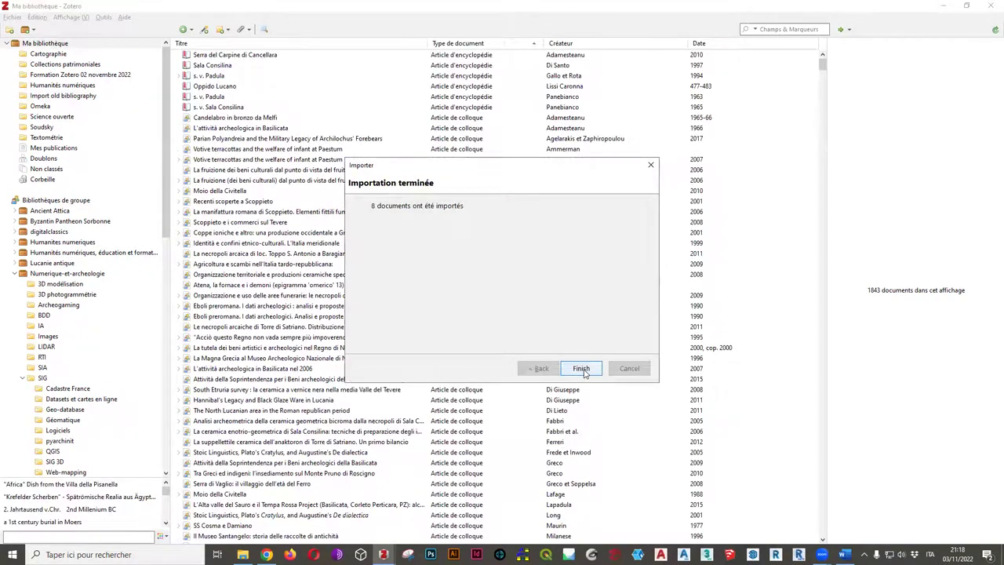
click(651, 166)
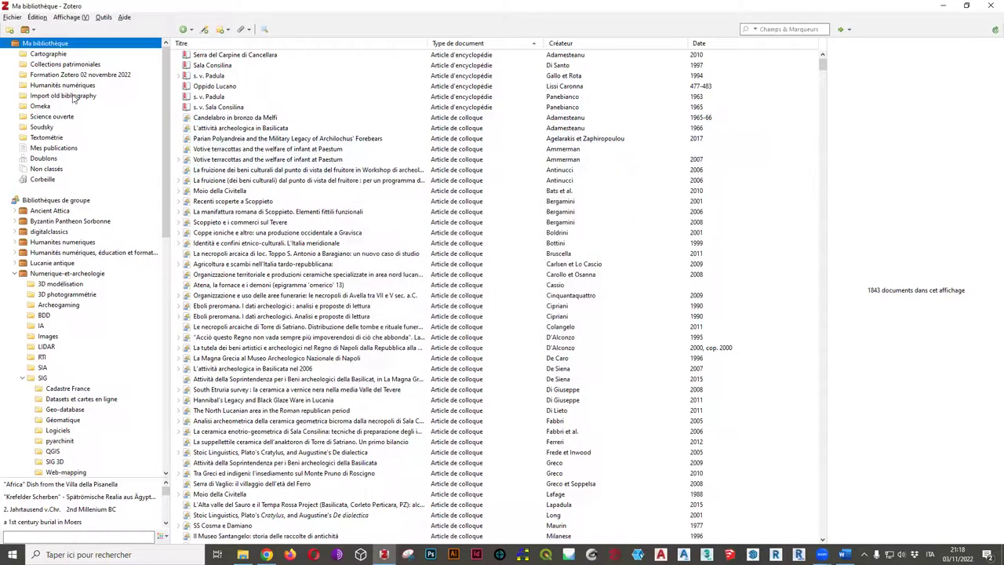
Check the Import old bibliography collection and the whole Ma bibliothèque list from start to end for the imported references
click(74, 97)
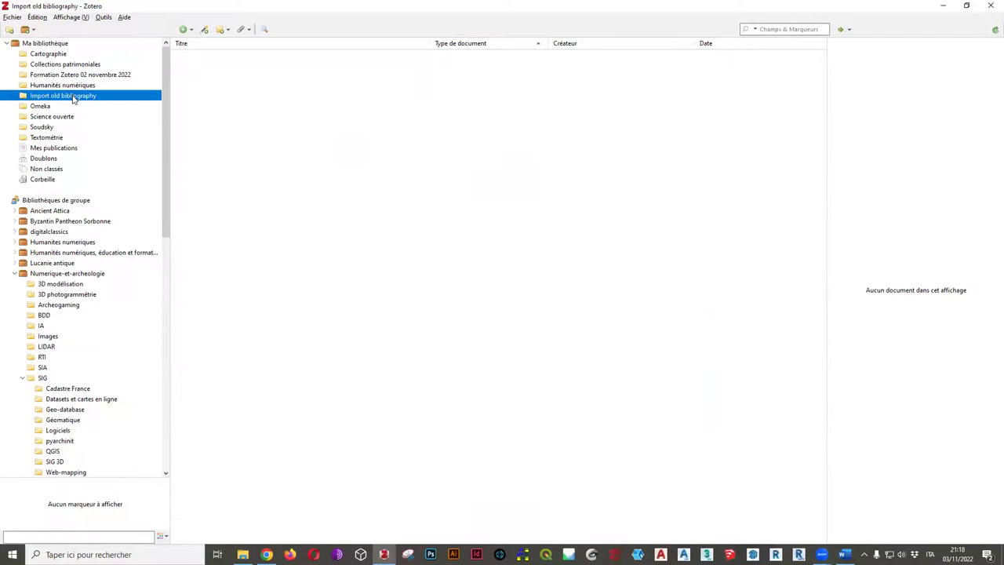
click(52, 43)
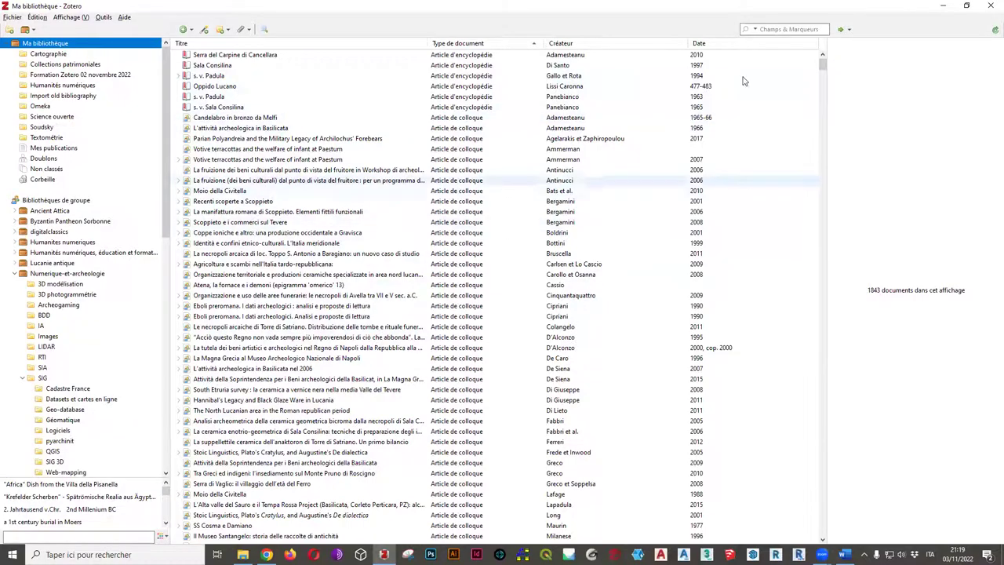
drag(823, 63, 822, 532)
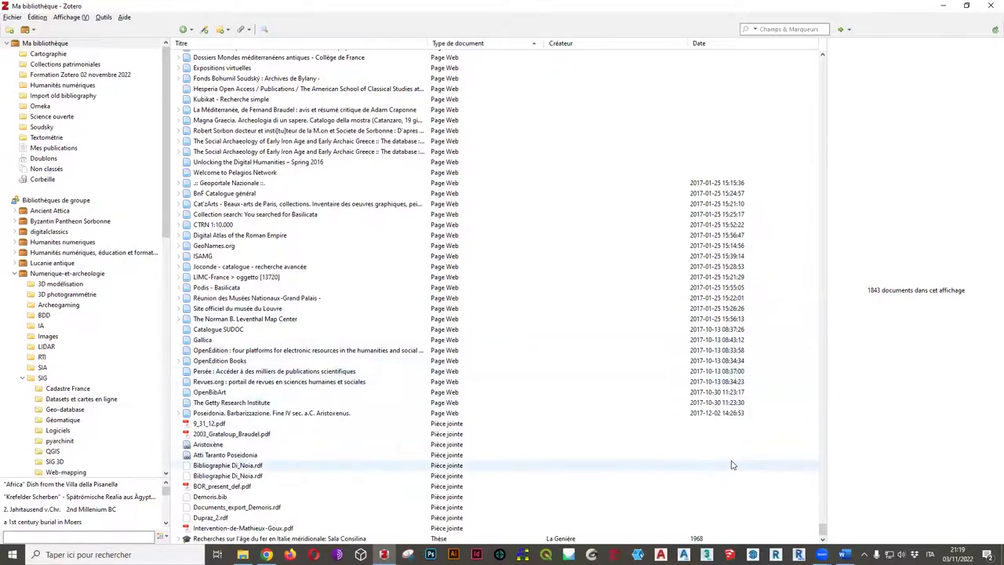
scroll(734, 463, up, 20)
drag(821, 503, 820, 22)
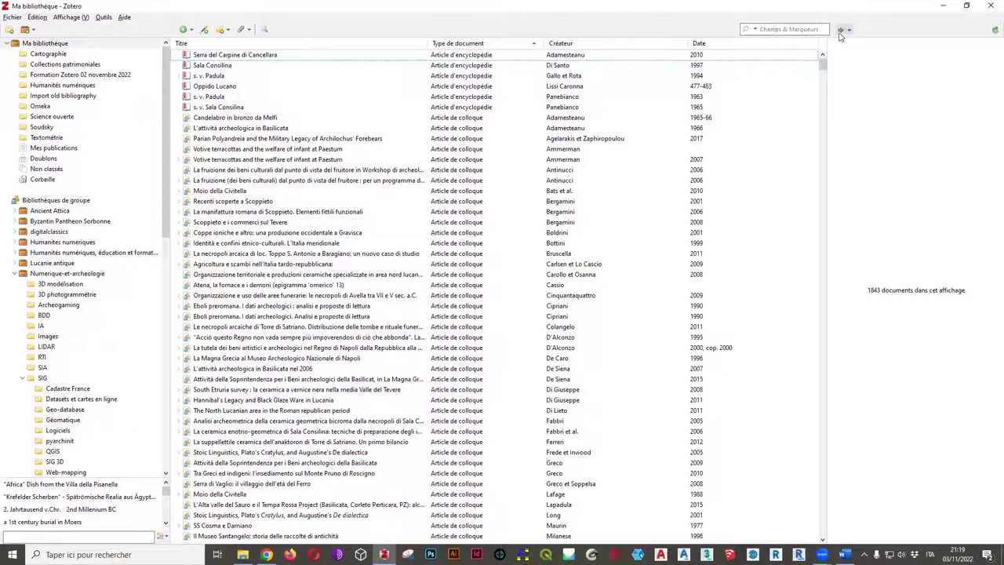
click(842, 30)
click(638, 30)
key(ctrl+shift+k)
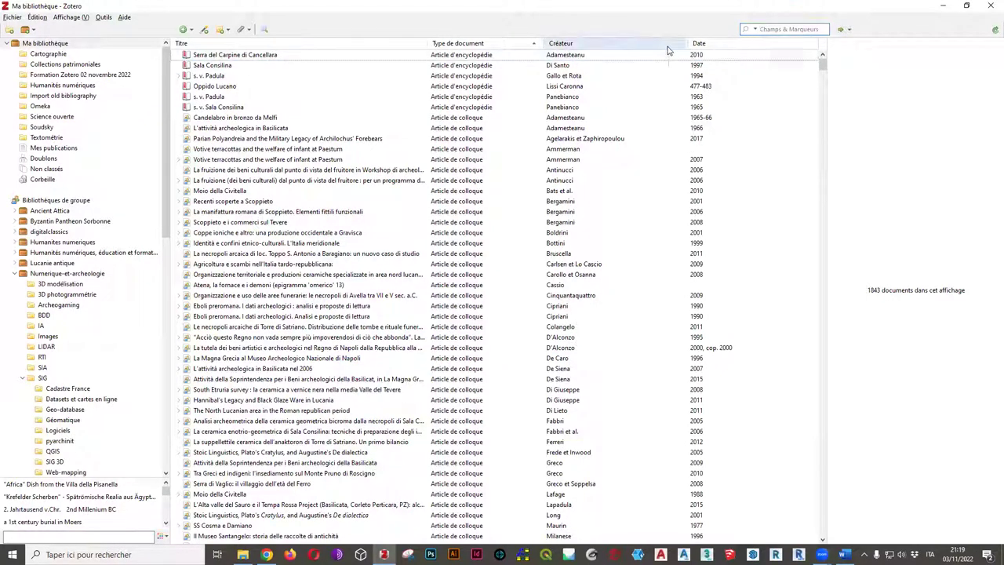
Set the secondary sort criterion of the library list to Date d'ajout
right_click(672, 44)
mouse_move(722, 201)
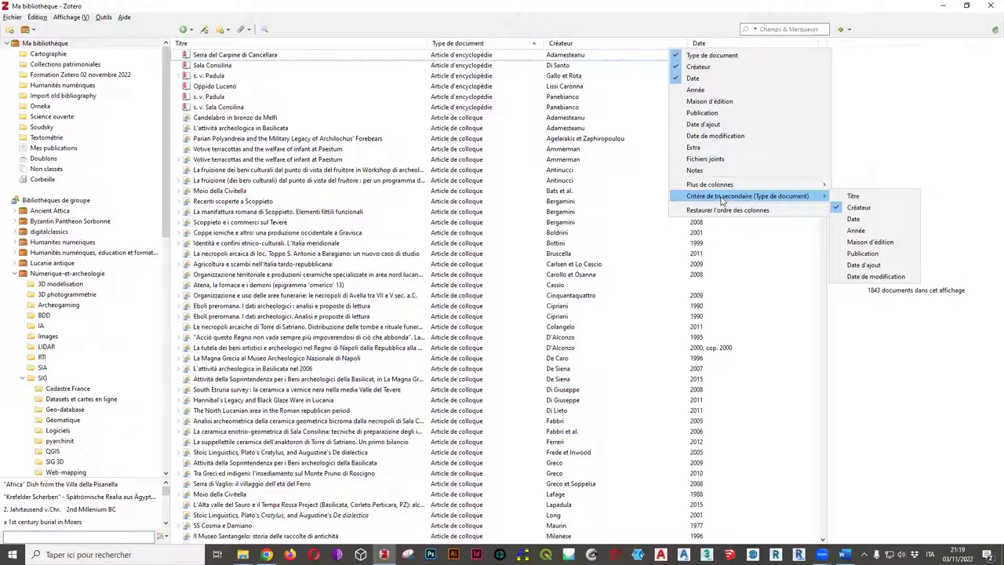
click(863, 266)
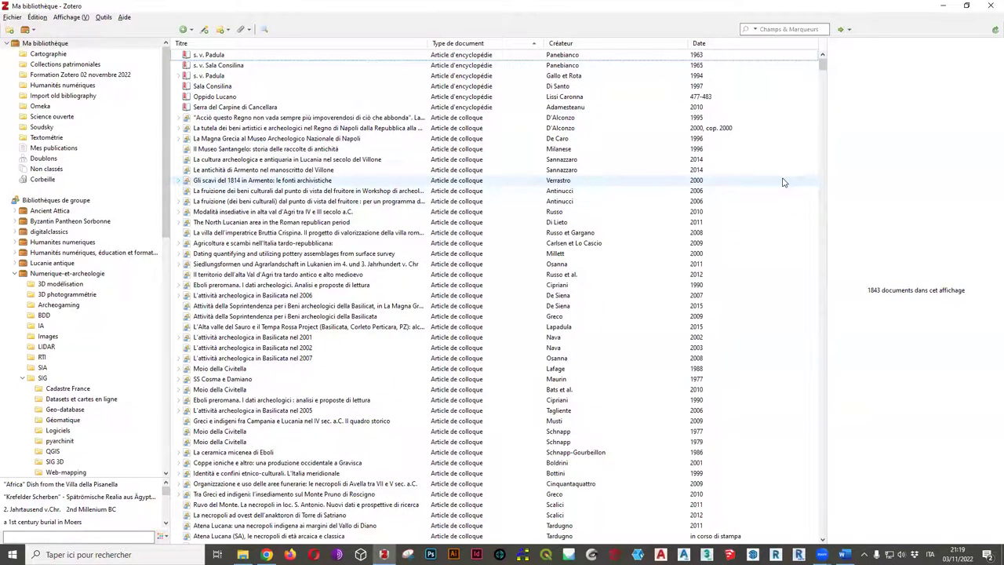
Show the Date d'ajout column and sort the library by it with the newest items first
right_click(771, 48)
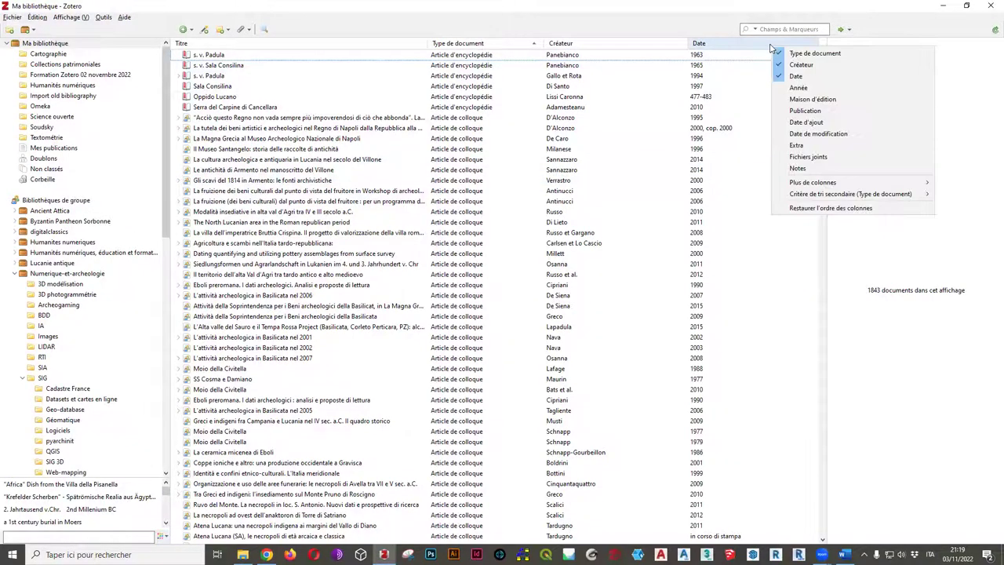
click(806, 123)
click(718, 43)
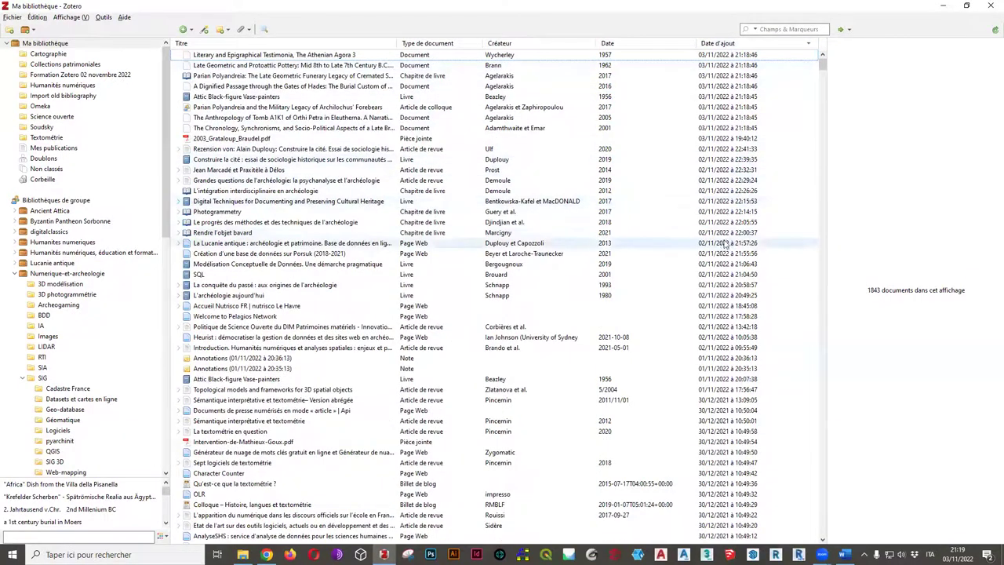
Add the eight newly imported references to the Import old bibliography collection and open that collection
click(757, 129)
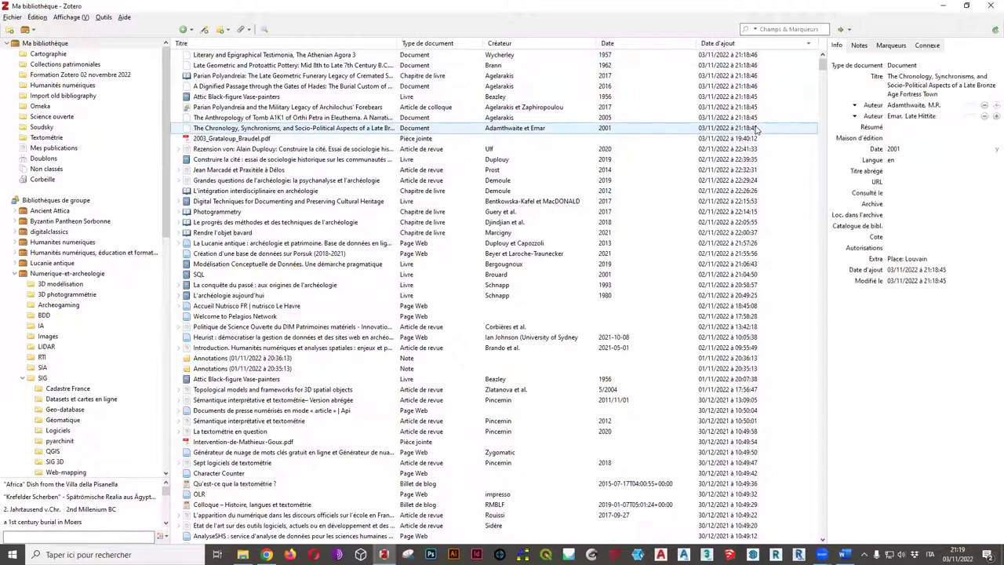
shift+click(259, 55)
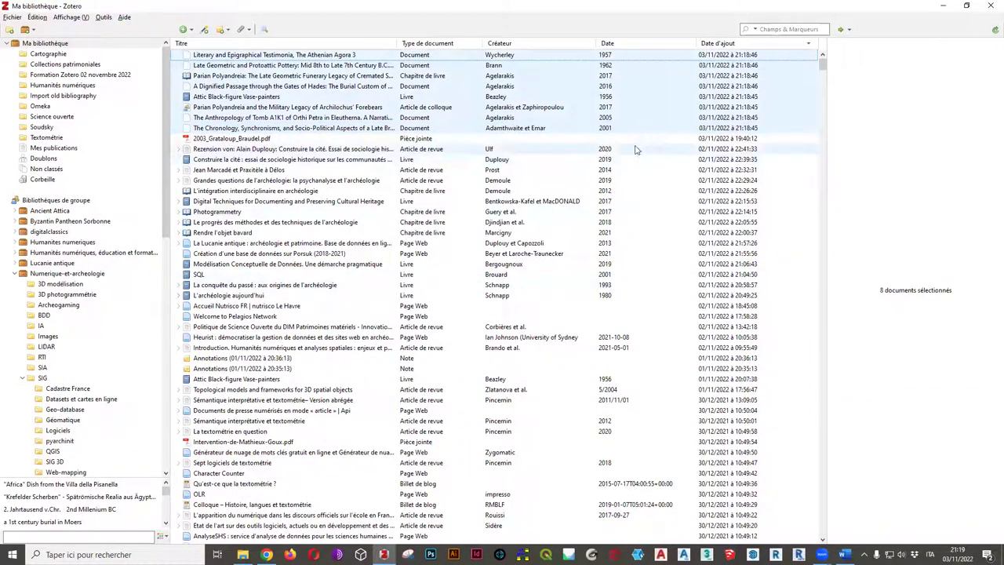
right_click(738, 47)
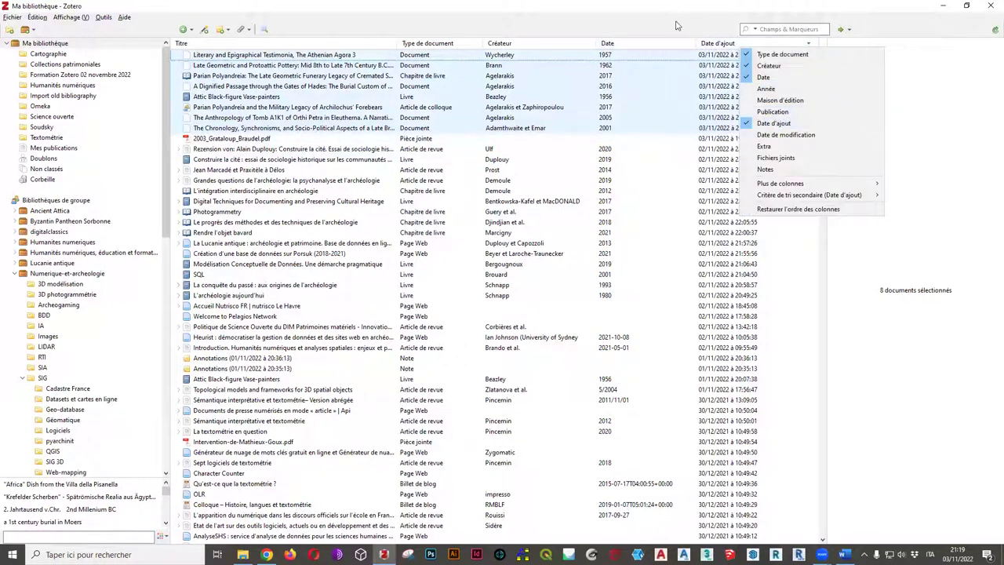
click(738, 59)
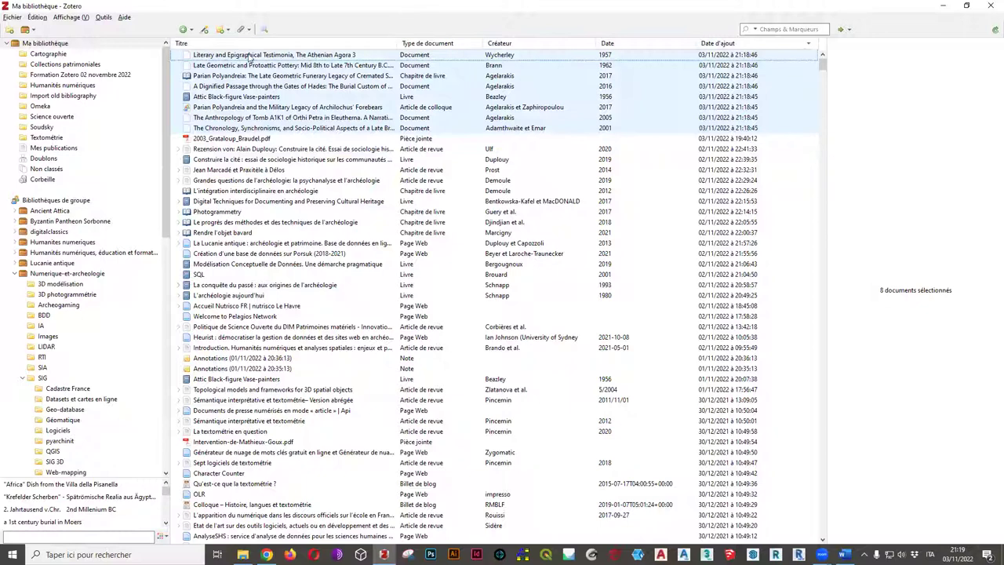
drag(241, 63, 86, 98)
click(85, 95)
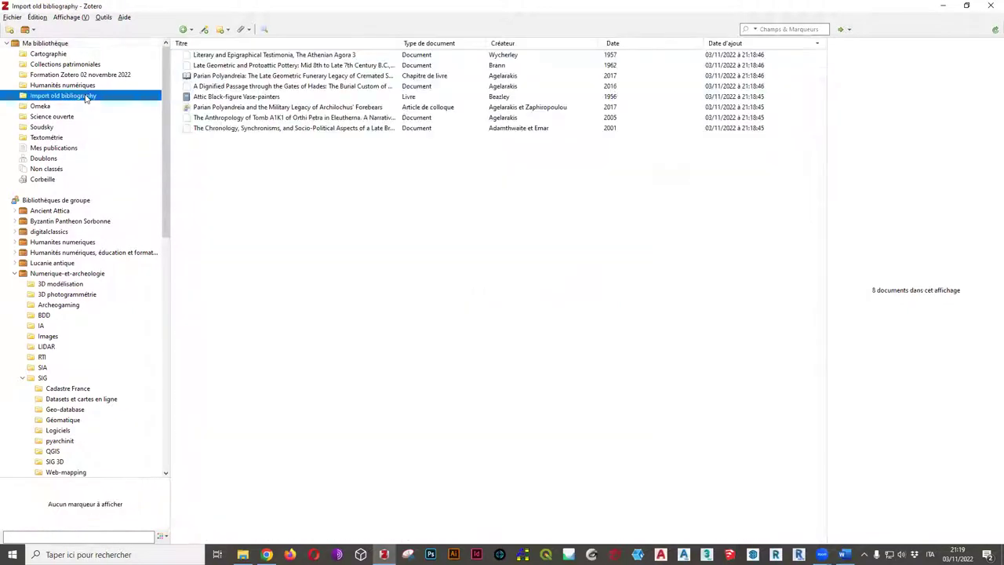
Hide the Date d'ajout column and sort the collection alphabetically by title
click(433, 196)
right_click(725, 43)
click(744, 124)
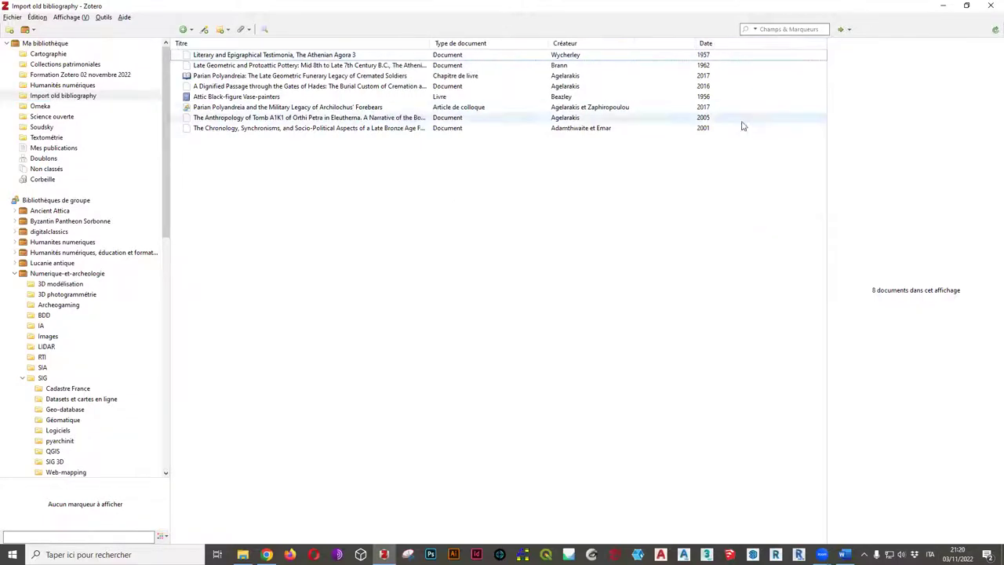
click(354, 43)
Change the item type of "A Dignified Passage through the Gates of Hades" to Livre
click(352, 55)
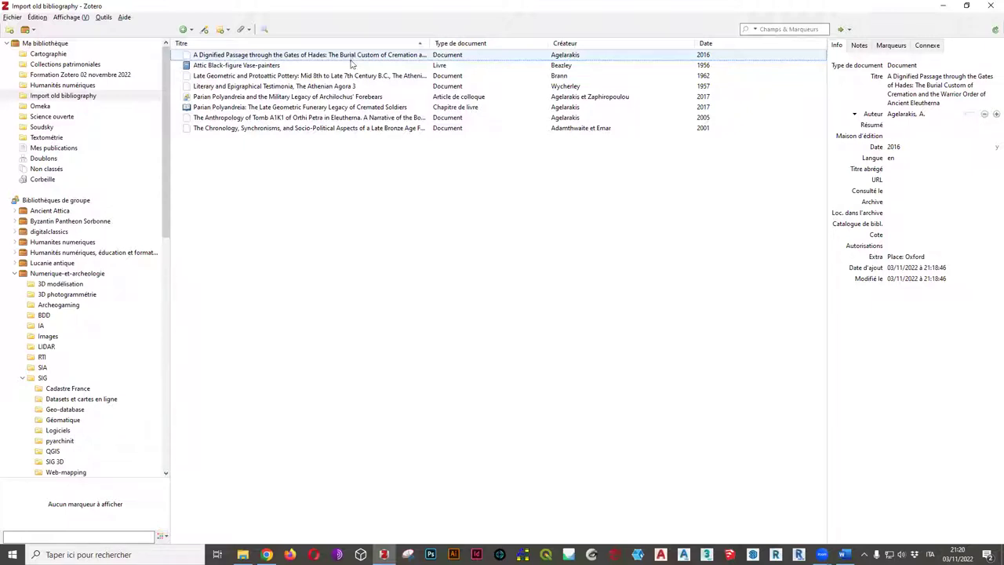
click(349, 65)
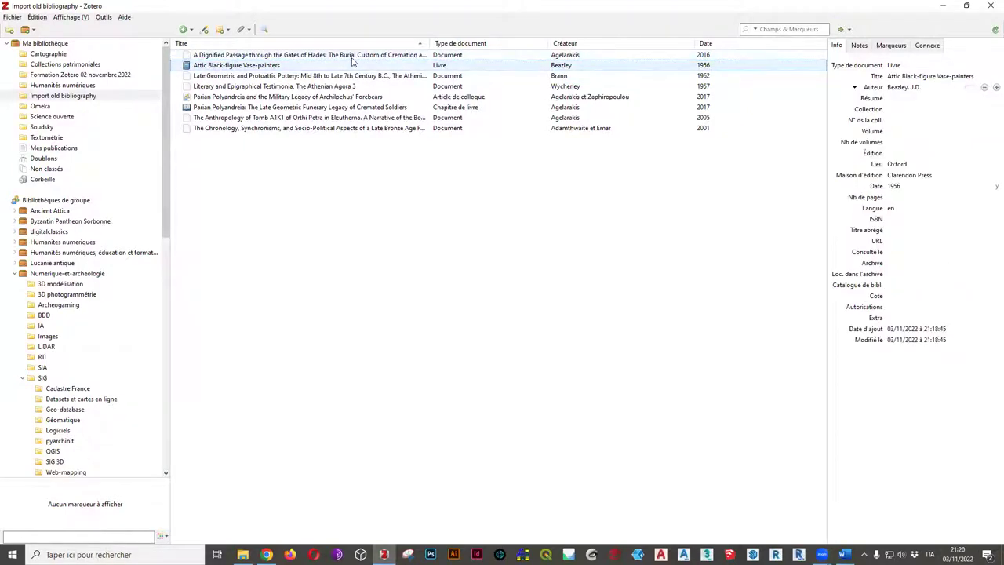
click(352, 56)
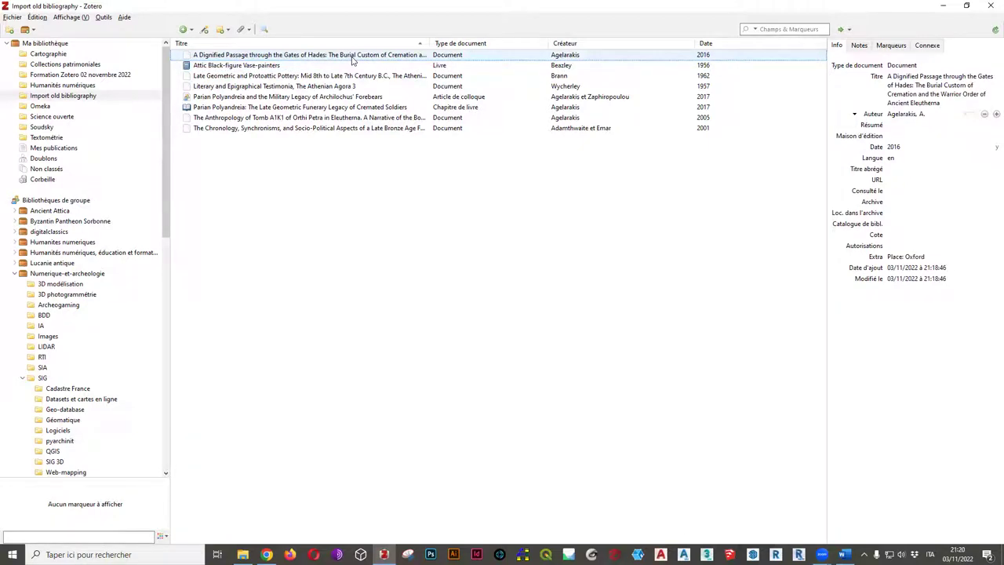
click(920, 65)
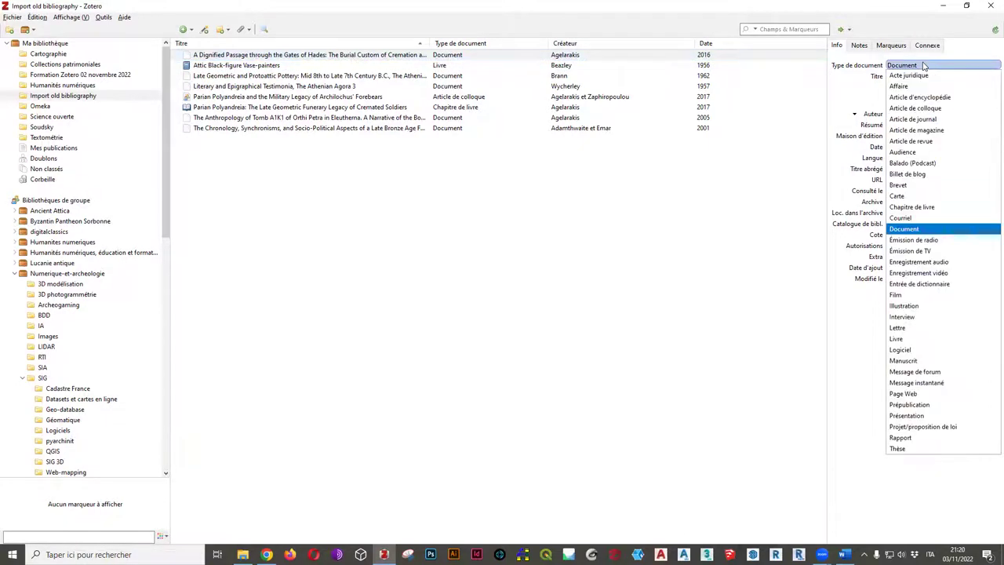
click(916, 339)
Fill in the place of publication (Lieu) of "A Dignified Passage through the Gates of Hades" with Oxford
click(920, 214)
click(918, 234)
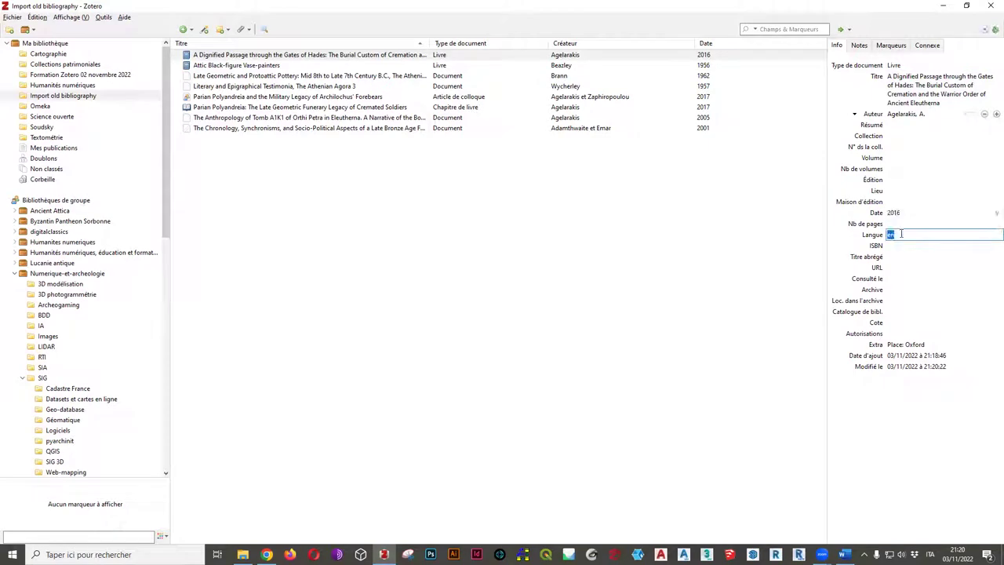
click(916, 346)
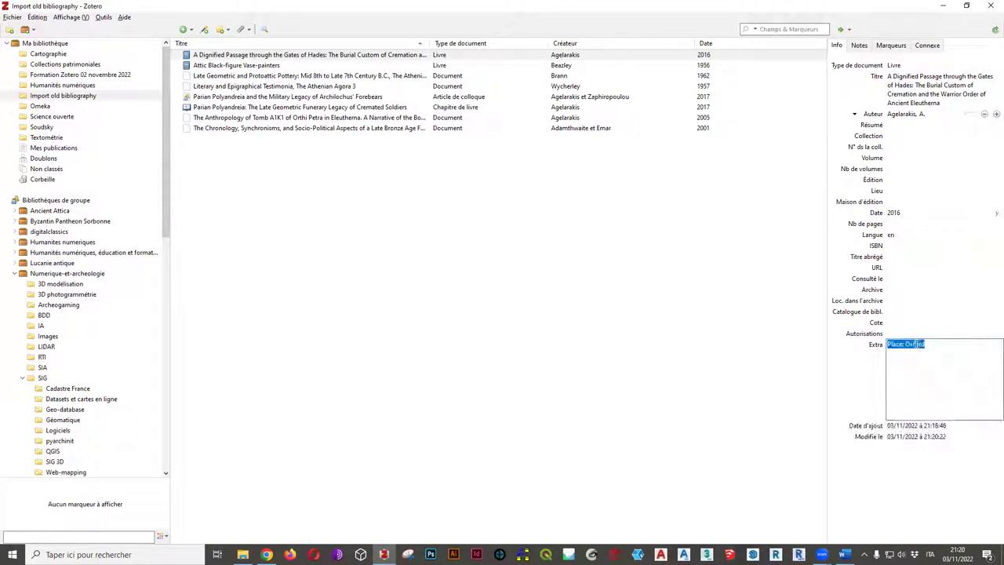
click(893, 191)
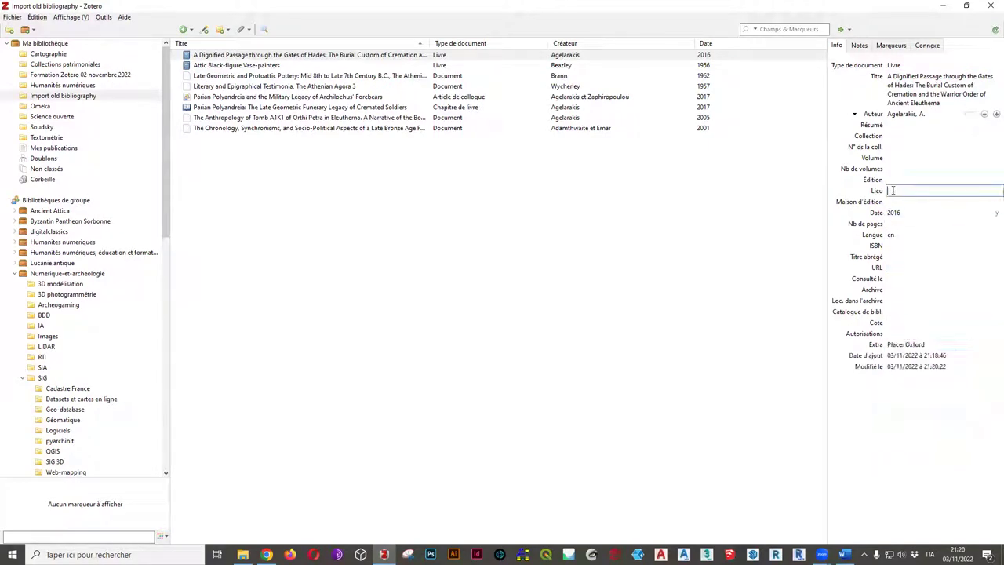
text(Ox)
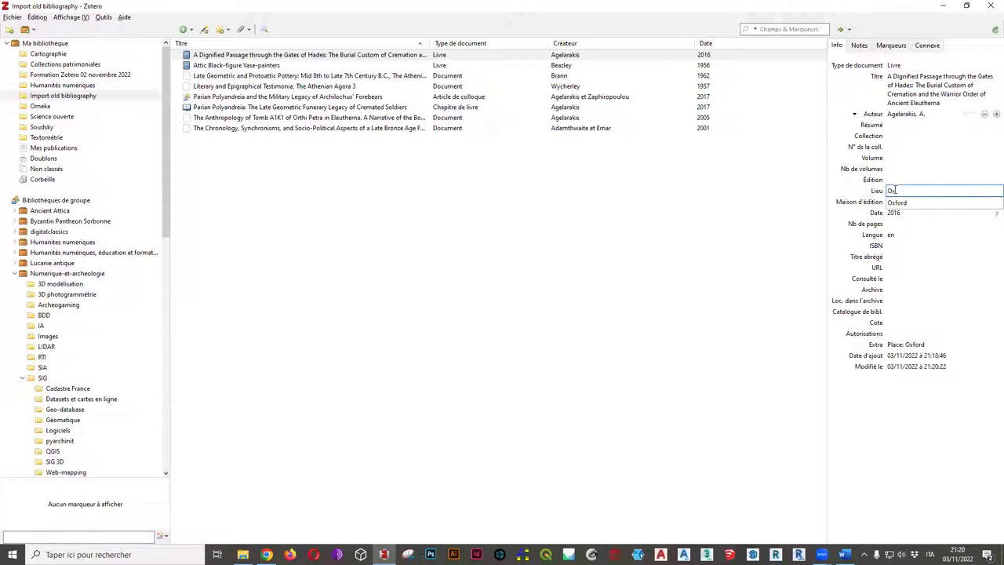
text(ford)
click(938, 88)
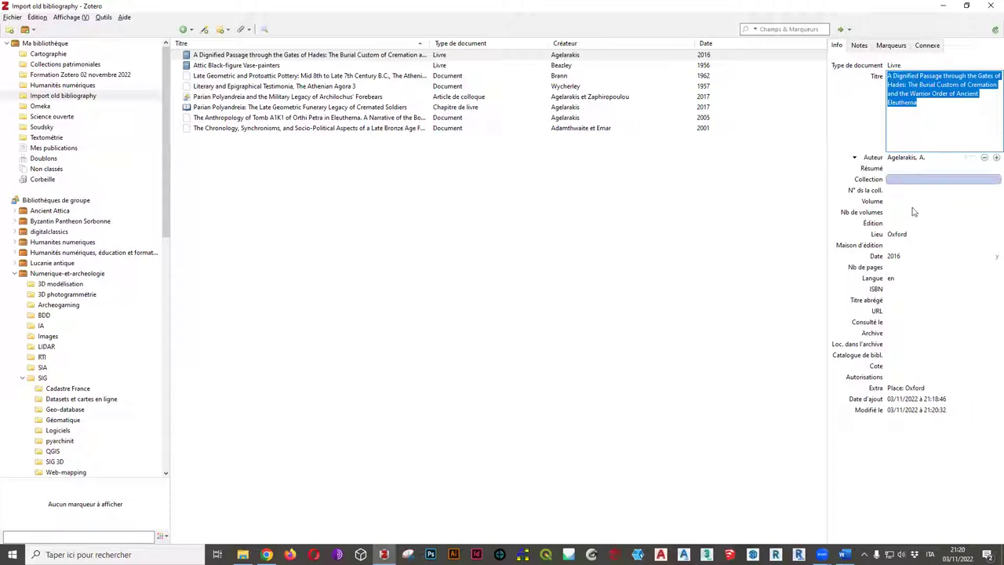
Change the item type of "Late Geometric and Protoattic Pottery" to Livre
click(278, 66)
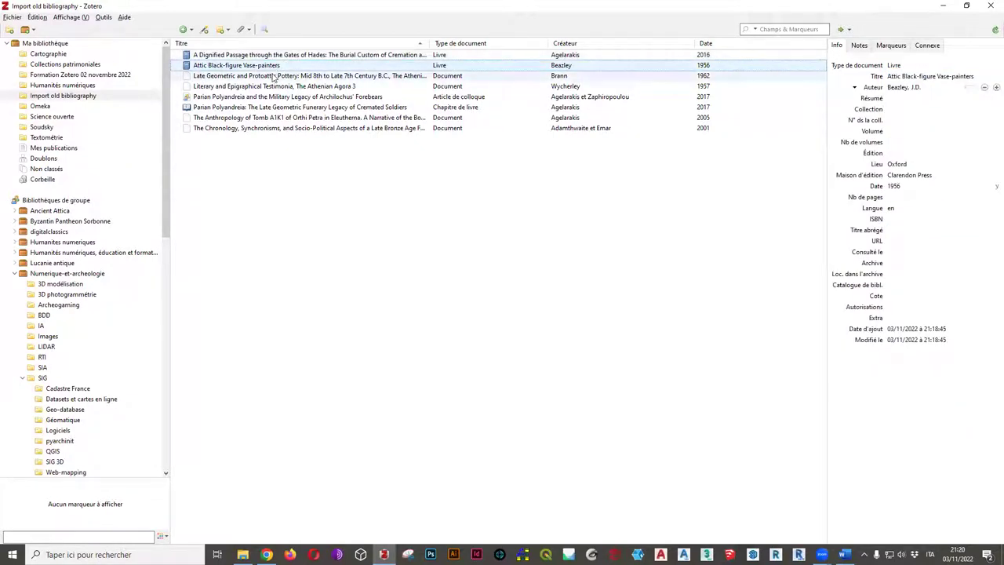
click(274, 76)
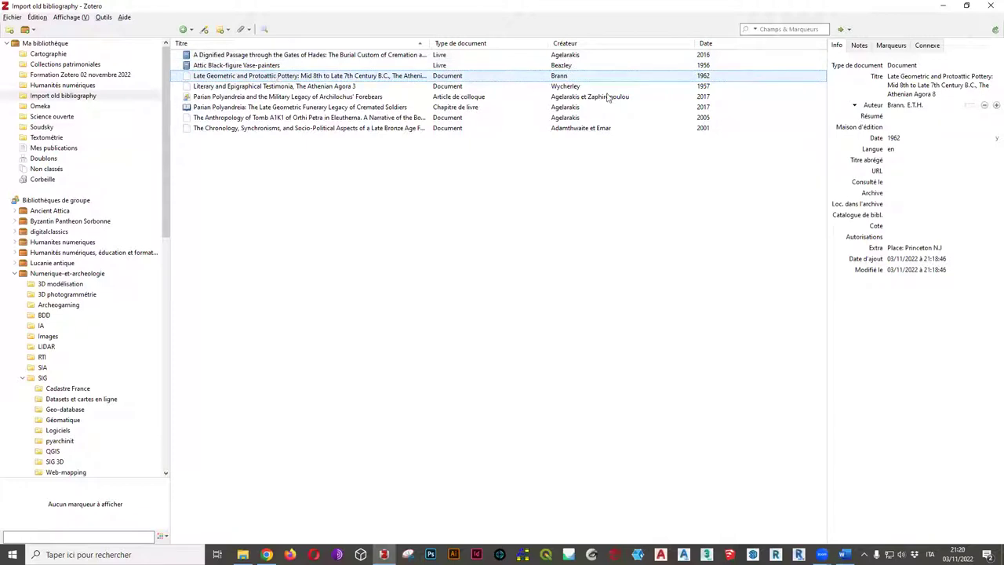
click(912, 67)
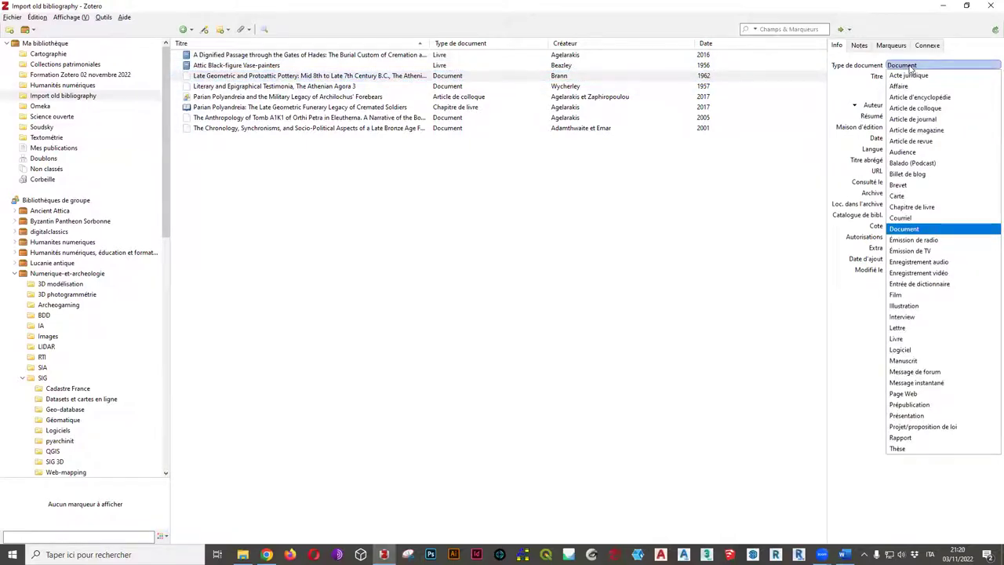
click(904, 338)
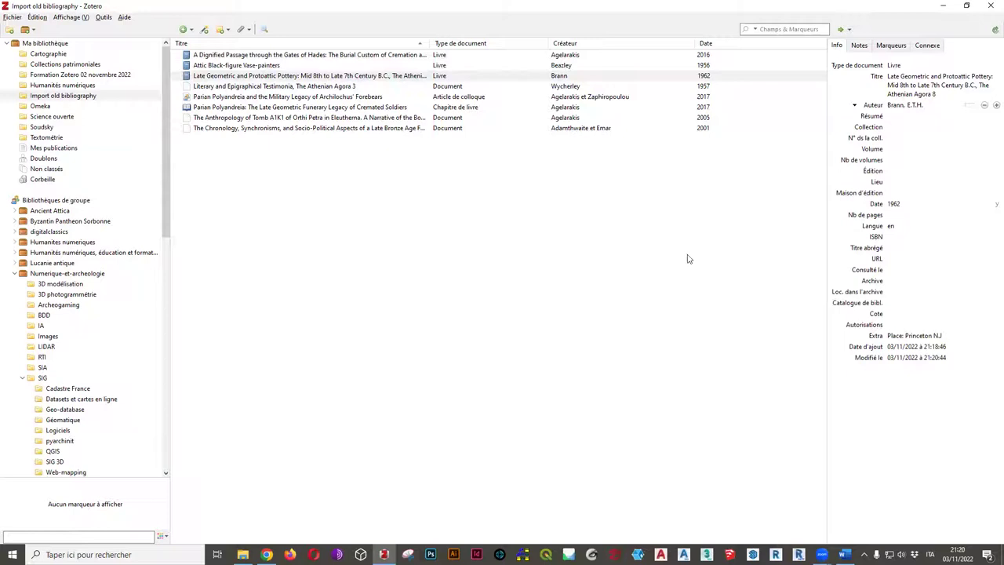